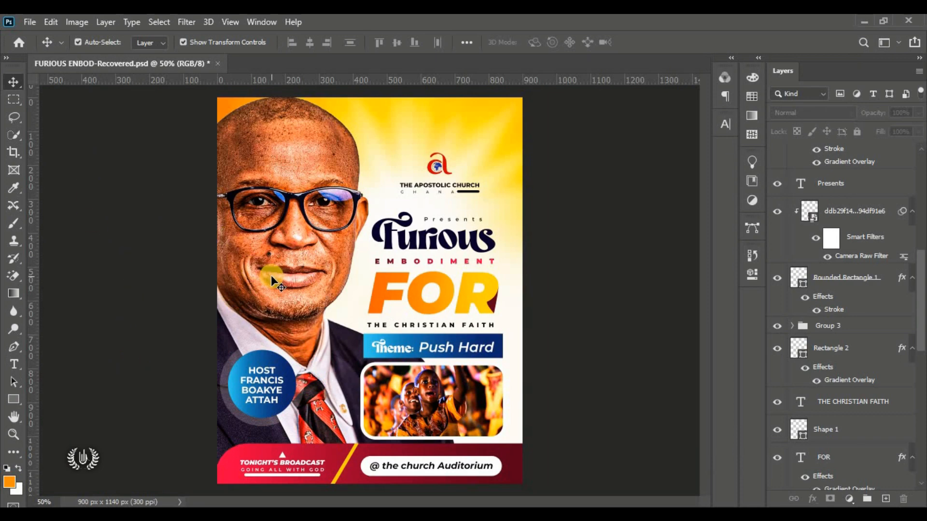
Step: Open the New Document dialog from the File menu
left_click(29, 22)
left_click(57, 34)
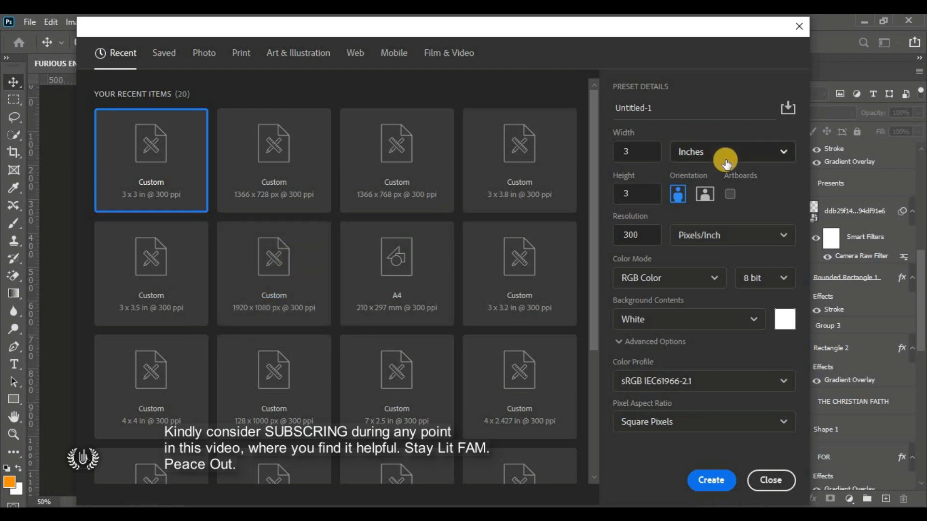
Step: Create a white document 3 × 3.8 inches at 300 pixels/inch
left_click(784, 152)
left_click(742, 204)
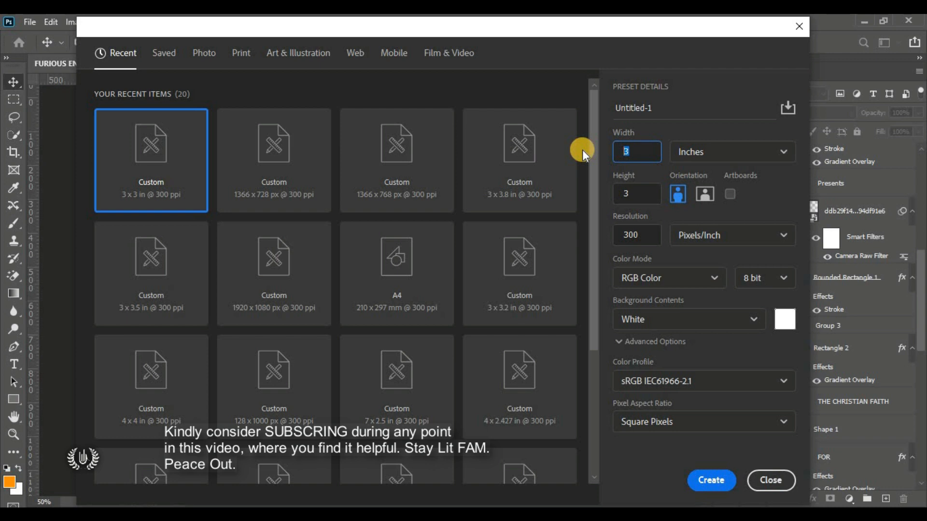
left_click(634, 191)
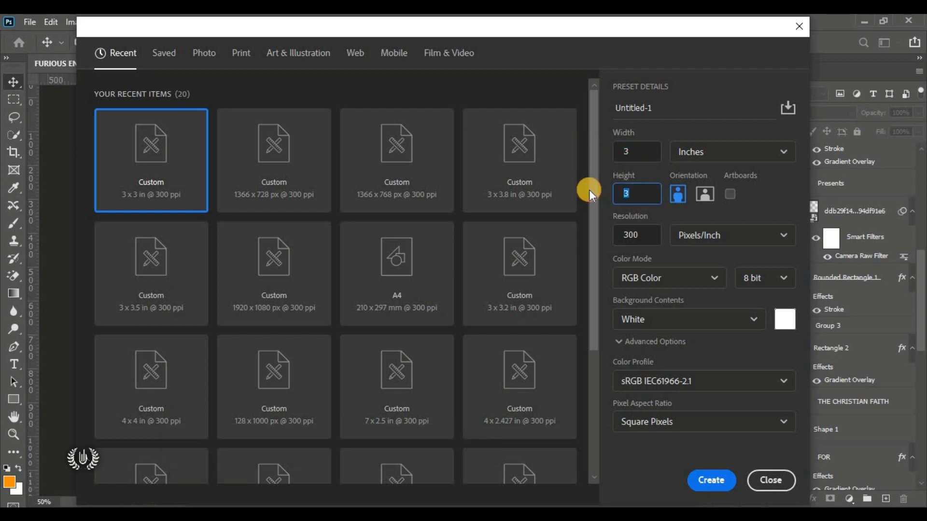
key("BackSpace")
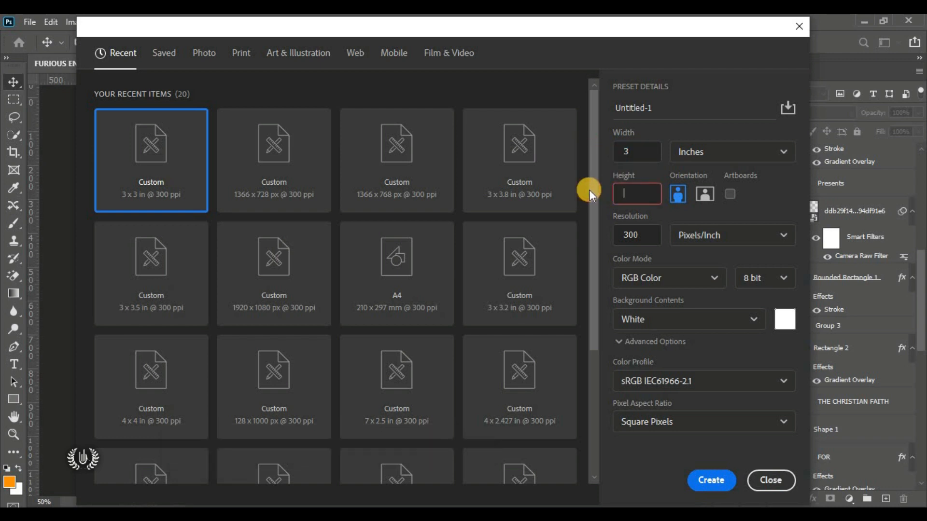
type("3.8")
left_click_drag(642, 234, 620, 233)
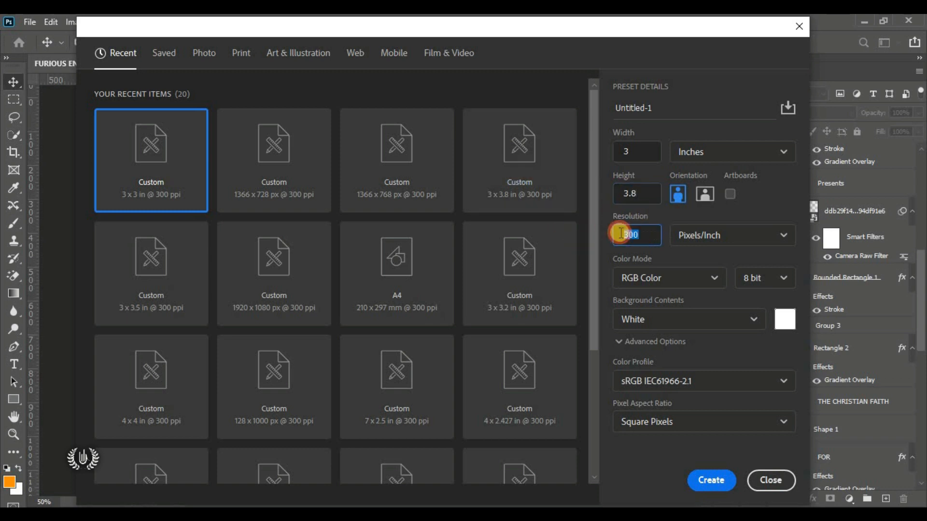
left_click(640, 235)
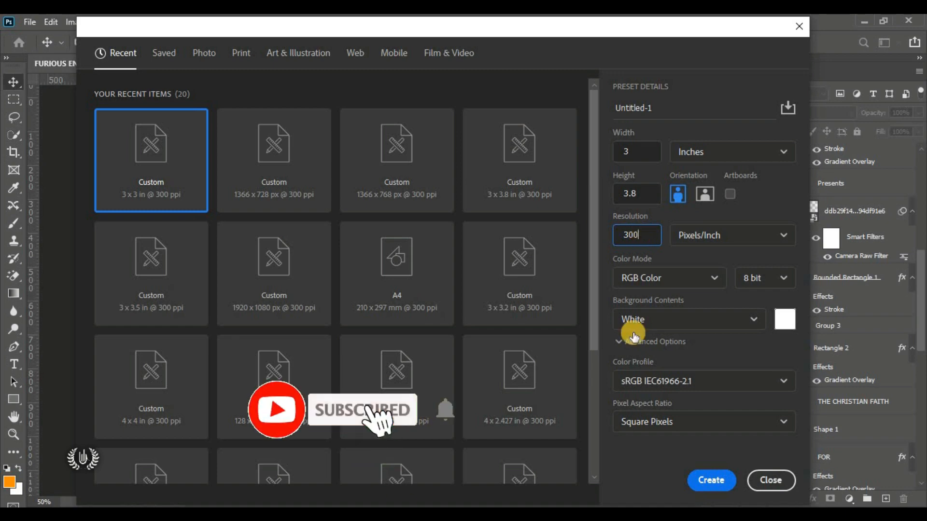
left_click(711, 480)
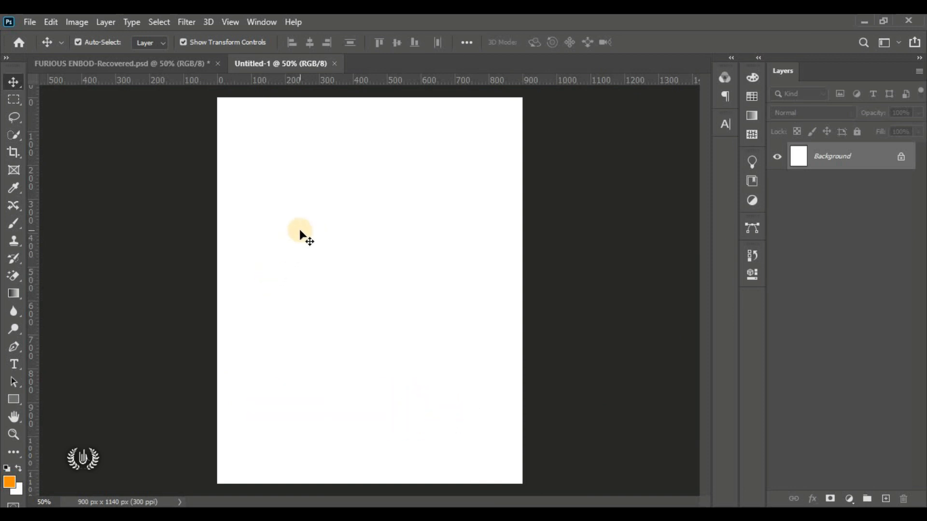
Step: Place the Light sunburst image into the document as an embedded layer
left_click(29, 22)
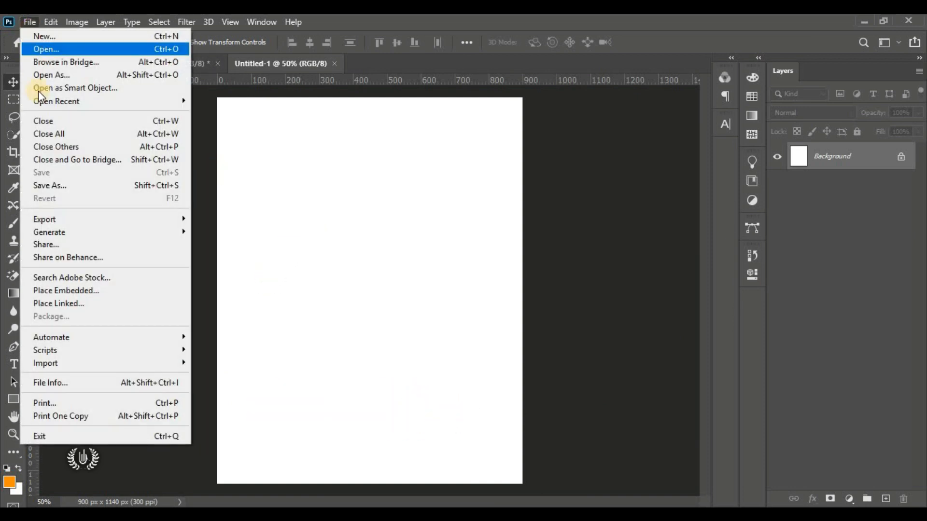
left_click(120, 290)
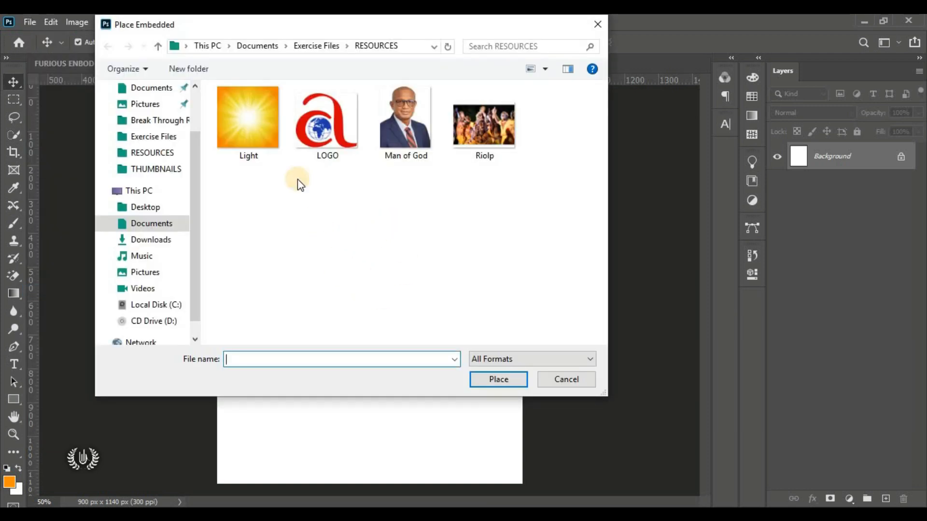
left_click(248, 141)
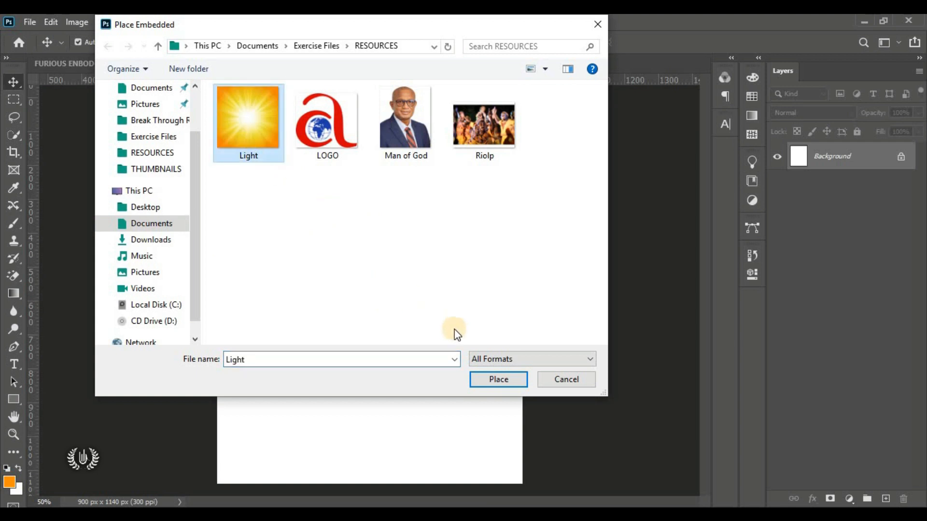
left_click(496, 384)
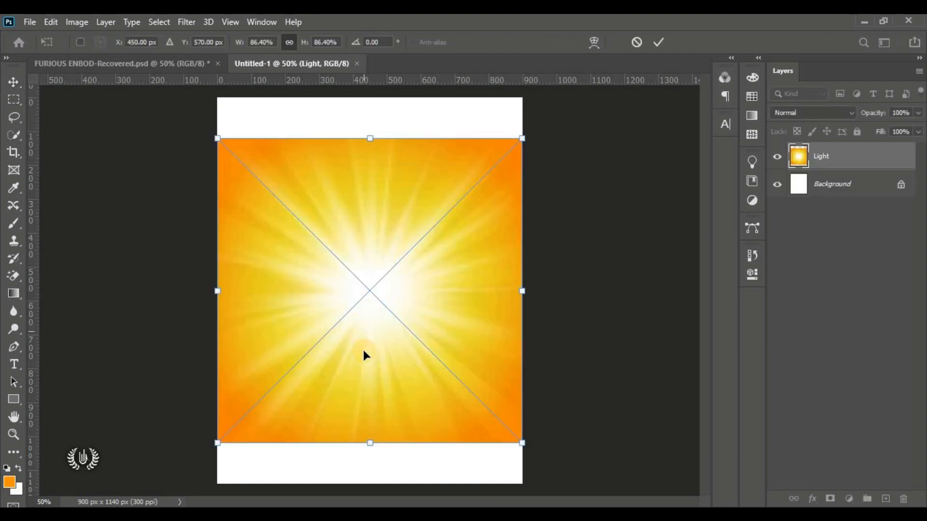
Step: Scale the sunburst to about 126% and move it up, leaving a white strip at the bottom
left_click_drag(362, 415, 363, 340)
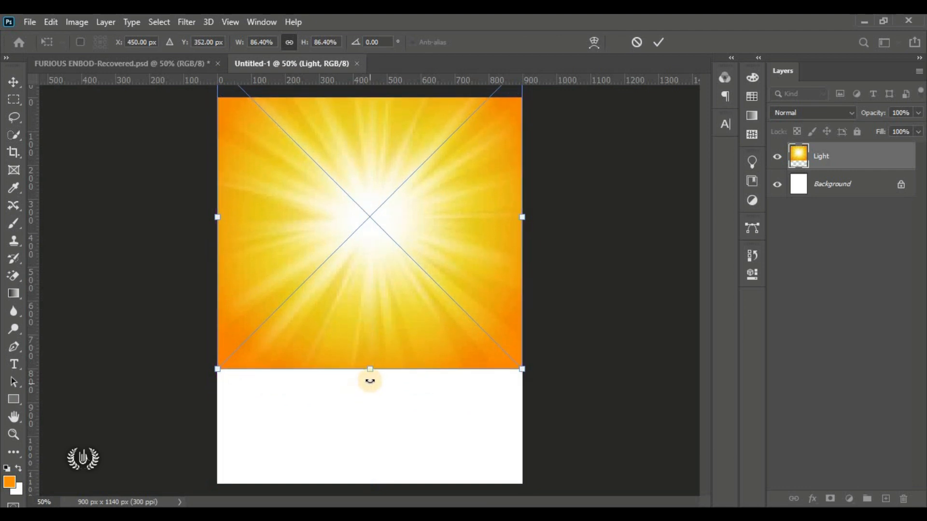
left_click_drag(371, 372, 374, 483)
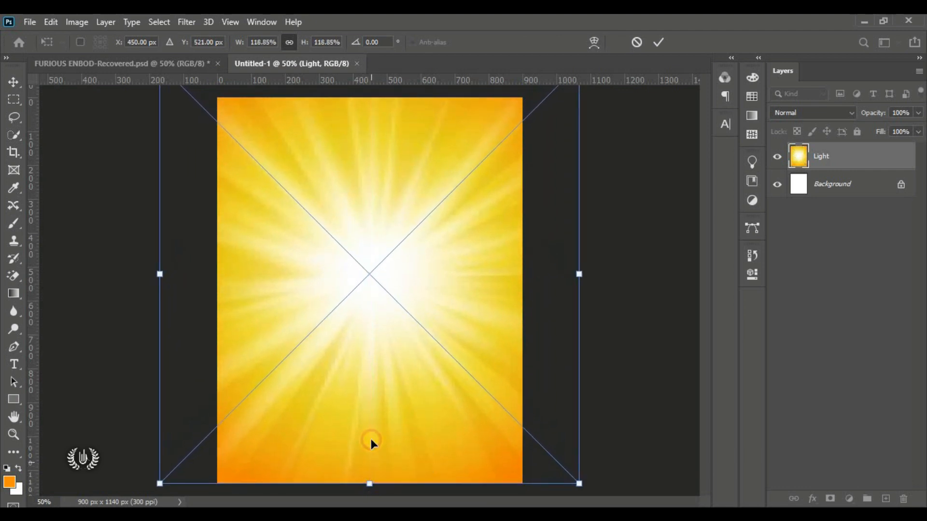
left_click_drag(370, 425, 389, 343)
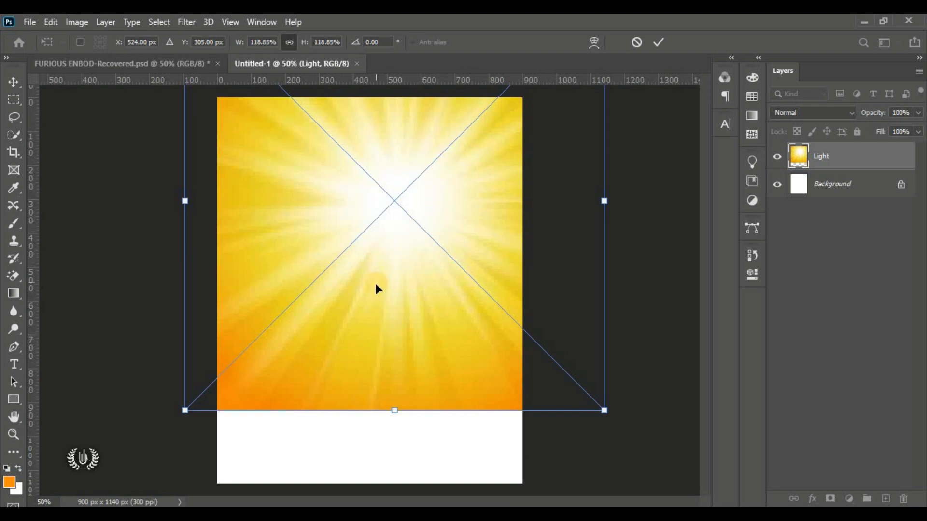
left_click_drag(394, 411, 394, 436)
left_click_drag(394, 388, 397, 416)
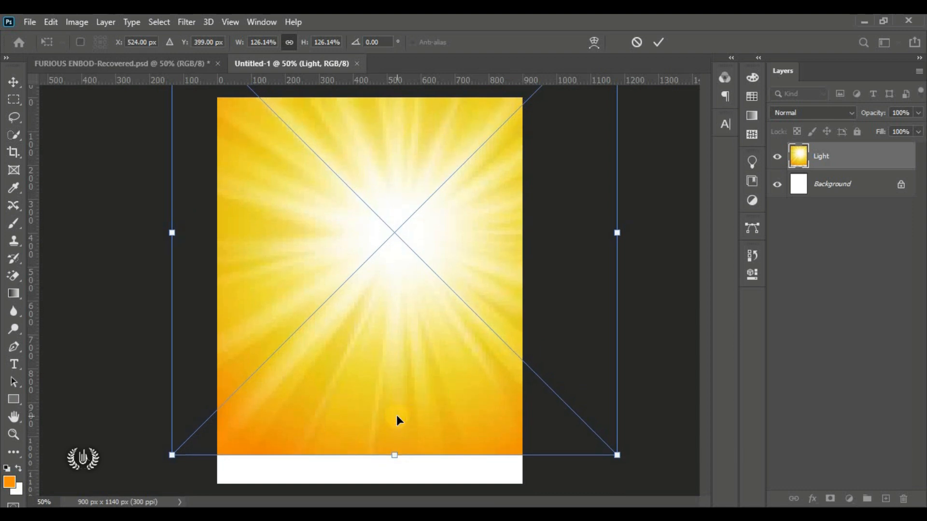
left_click(665, 41)
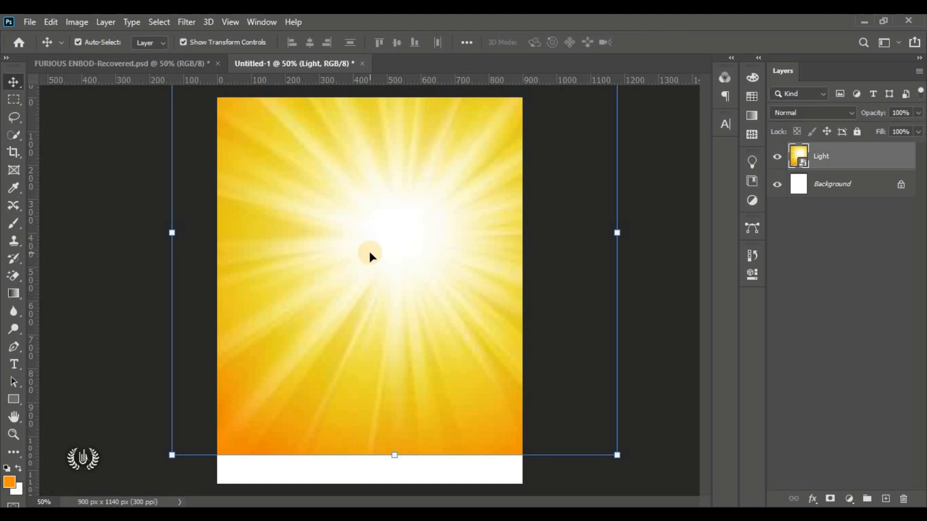
Step: Apply a 10-pixel Gaussian Blur to the Light sunburst layer
left_click(185, 21)
mouse_move(320, 175)
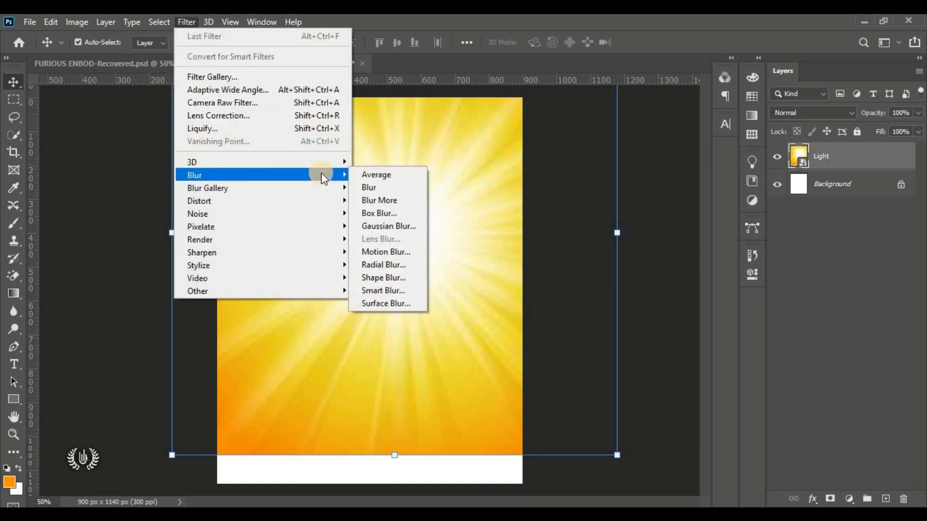
left_click(398, 225)
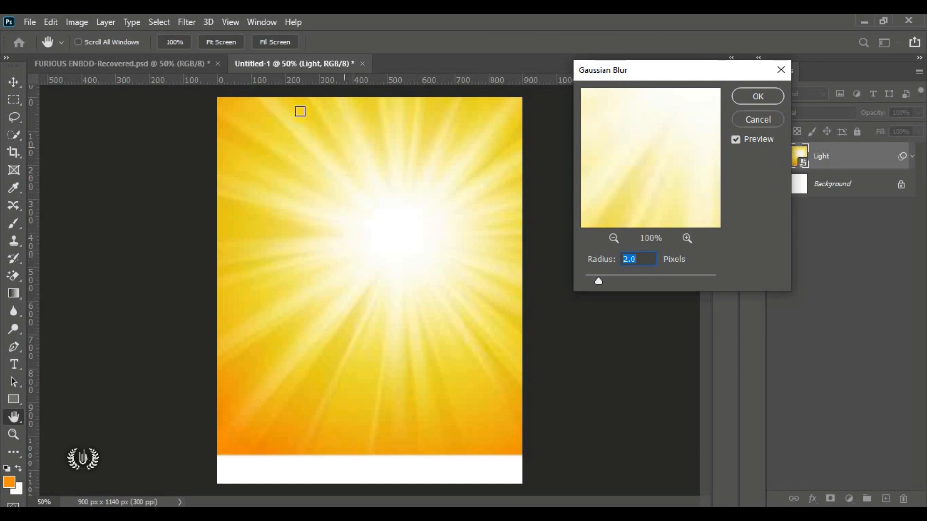
left_click(599, 280)
left_click_drag(598, 280, 636, 279)
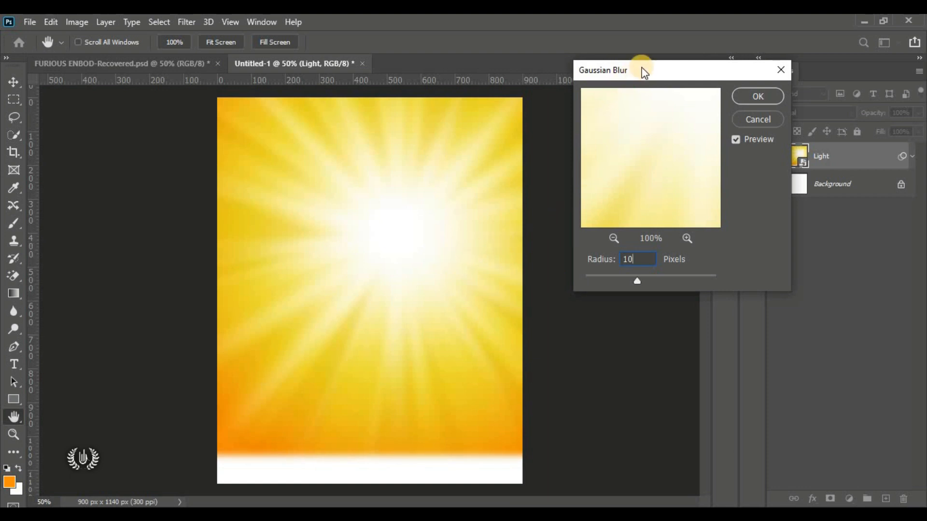
mouse_move(650, 68)
left_mouse_down()
mouse_move(620, 70)
mouse_move(649, 74)
left_mouse_up()
left_click(752, 100)
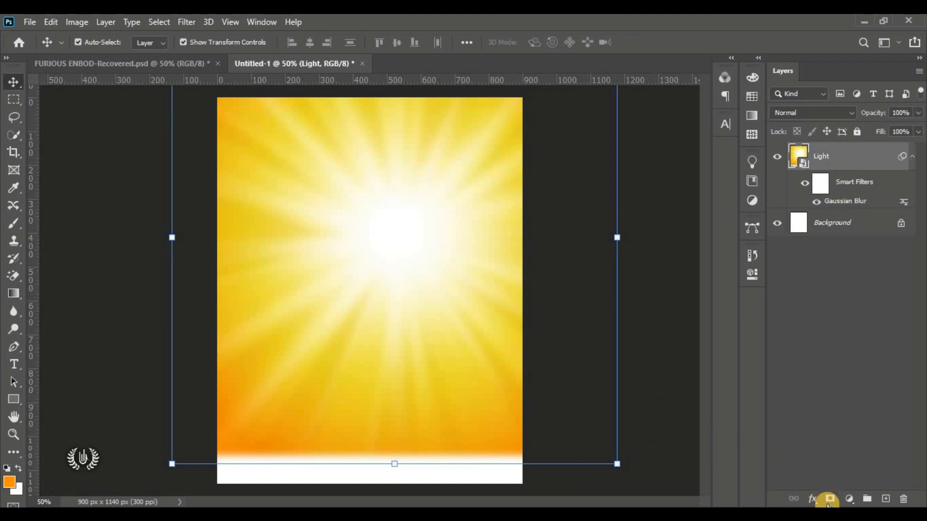
Step: Add a layer mask to Light and draw a gradient fading the rays into white below the top
left_click(829, 499)
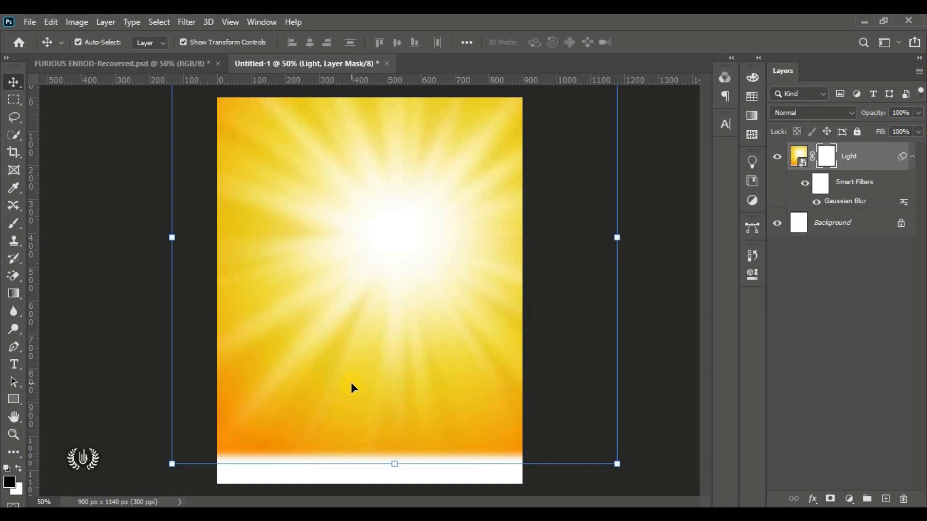
left_click(13, 293)
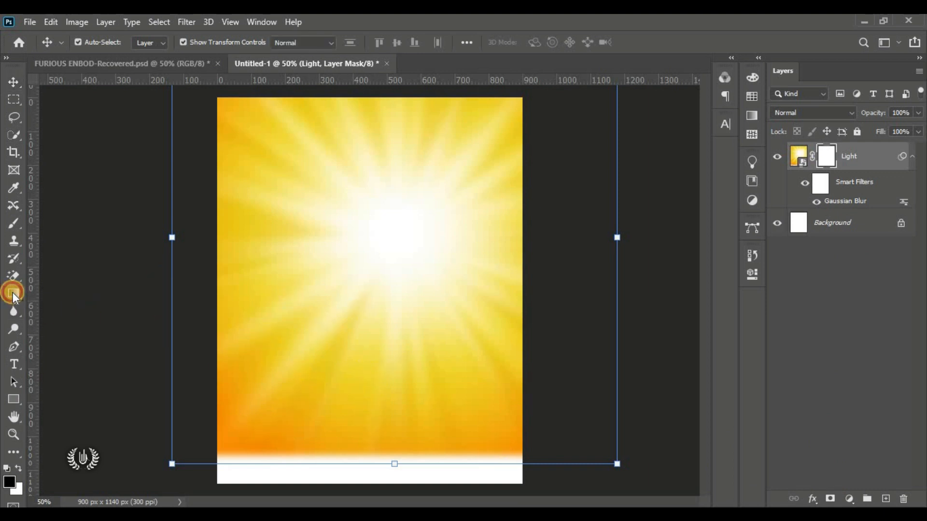
left_click(70, 297)
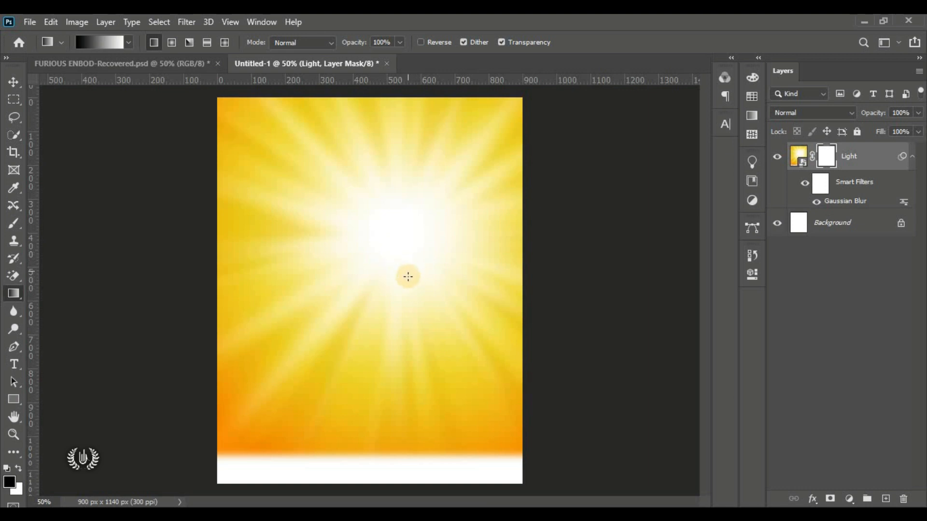
left_click_drag(407, 280, 410, 118)
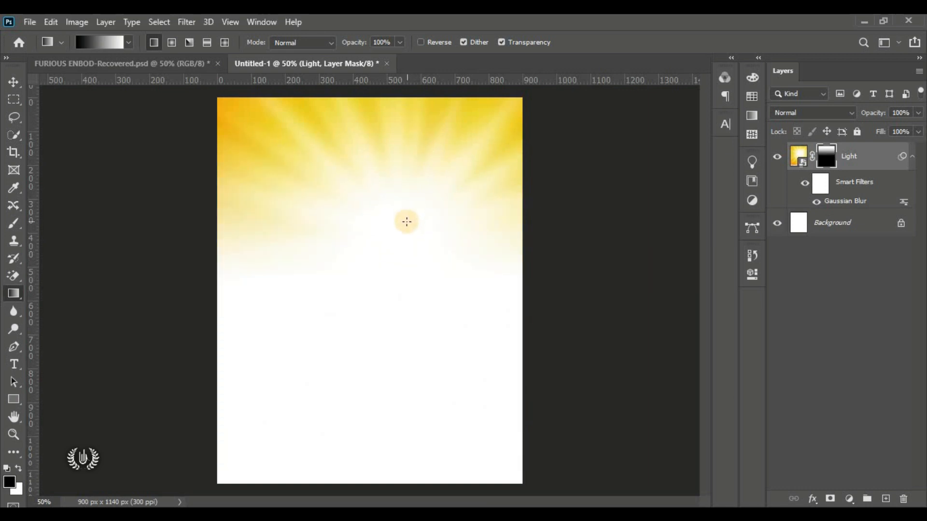
left_click_drag(415, 250, 422, 87)
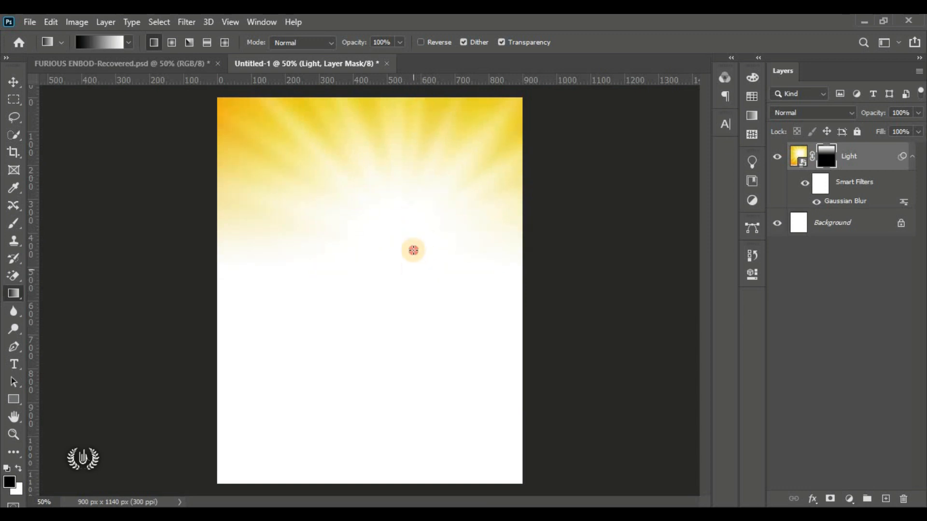
left_click_drag(412, 250, 434, 143)
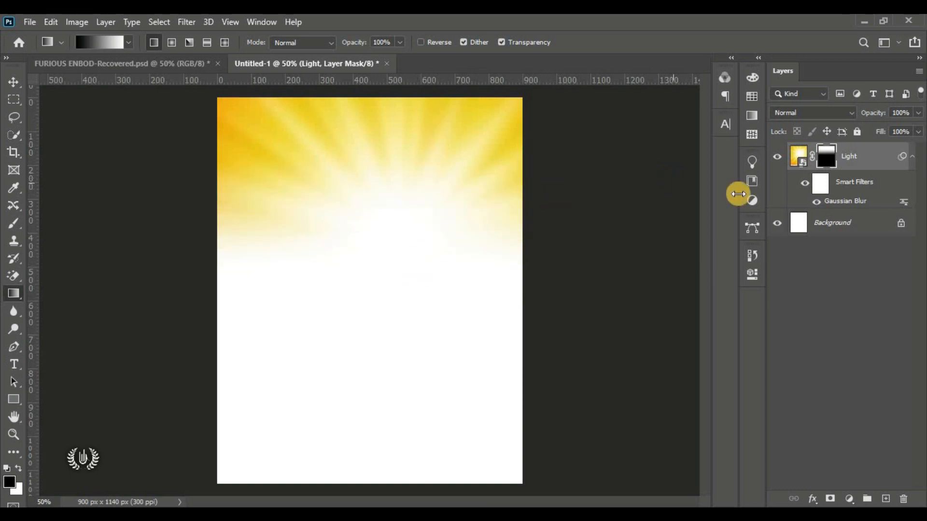
Step: Compare the sunburst with its mask off and on, then deselect the layer with the Move tool
left_click(824, 163, "shift")
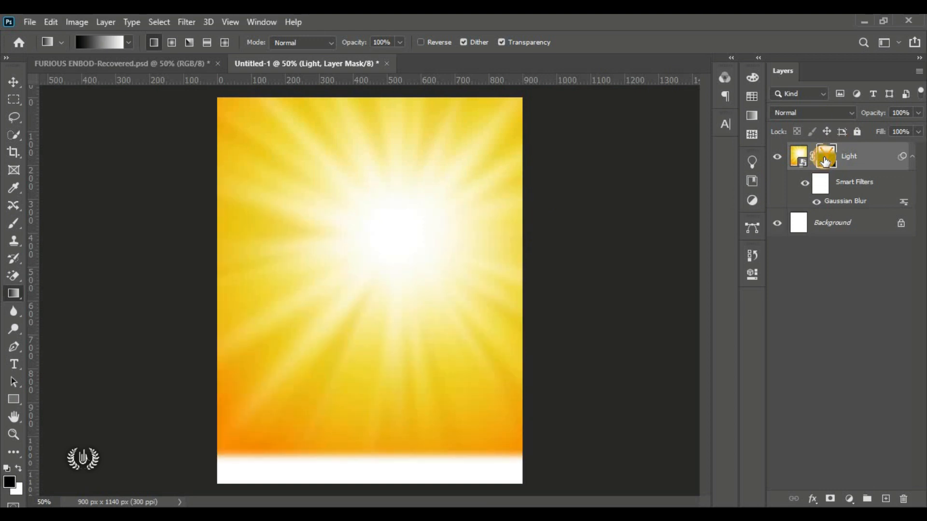
left_click(825, 162, "shift")
left_click(825, 162, "shift")
left_click(825, 163, "shift")
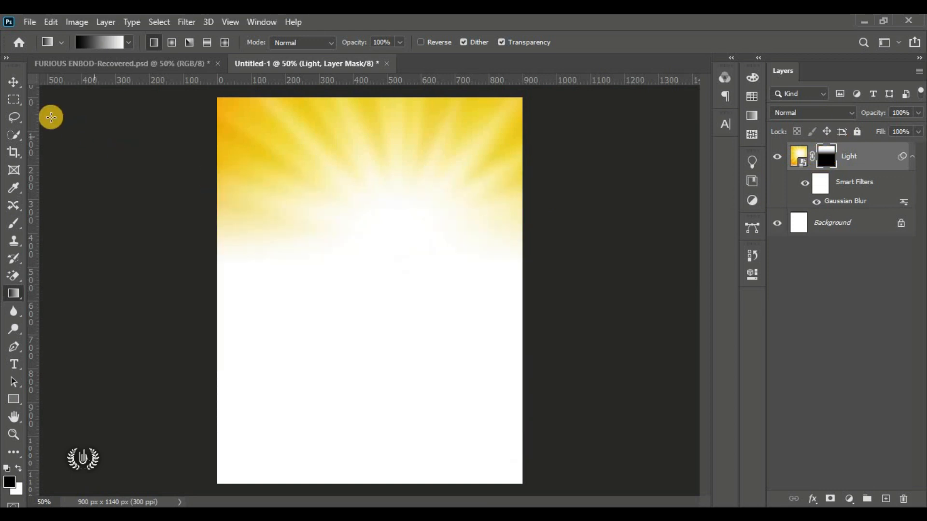
left_click(14, 83)
left_click(87, 238)
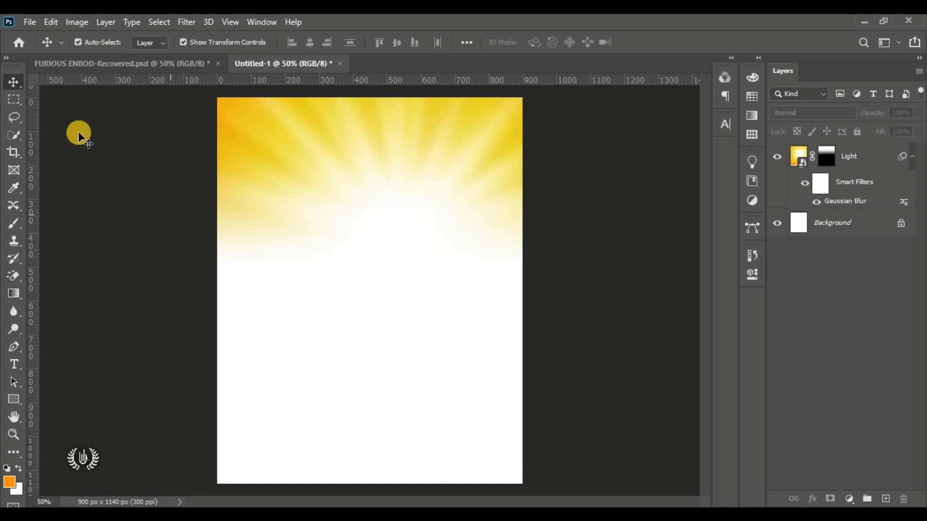
Step: Place the Man of God portrait as an embedded layer above the sunburst
left_click(35, 24)
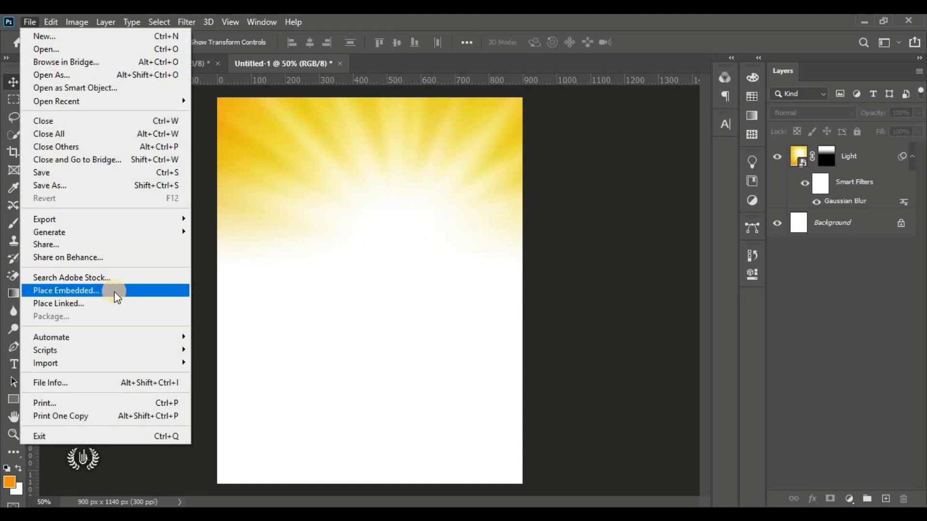
left_click(114, 292)
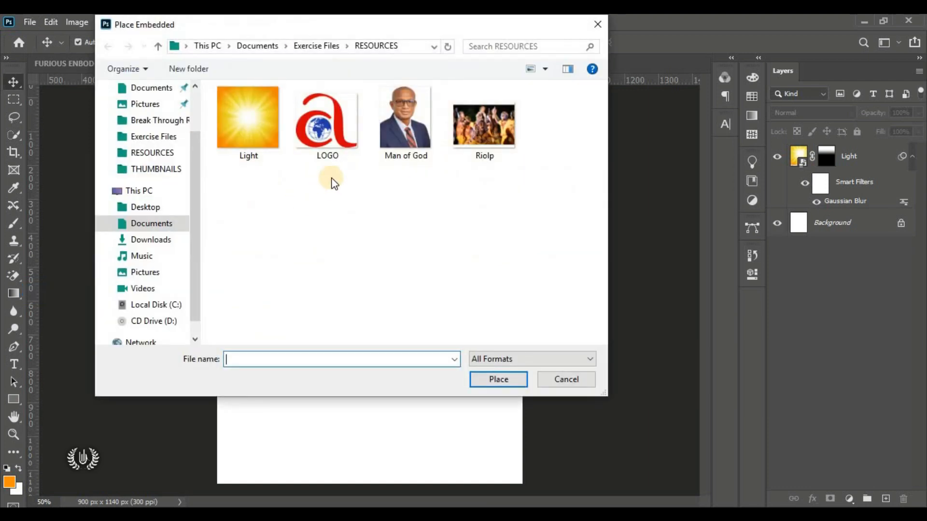
left_click(404, 143)
left_click(499, 381)
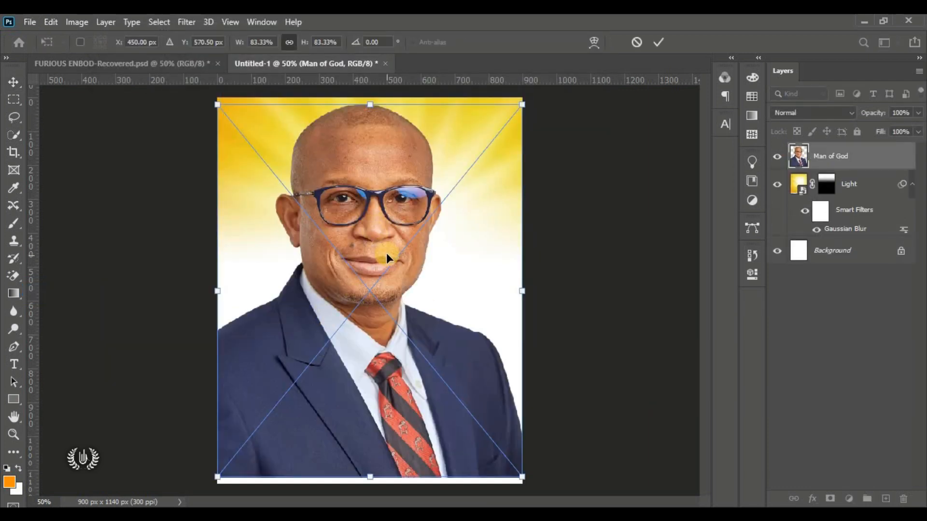
Step: Scale the portrait to about 92% and shift it to the flyer's left side
left_click_drag(387, 250, 317, 242)
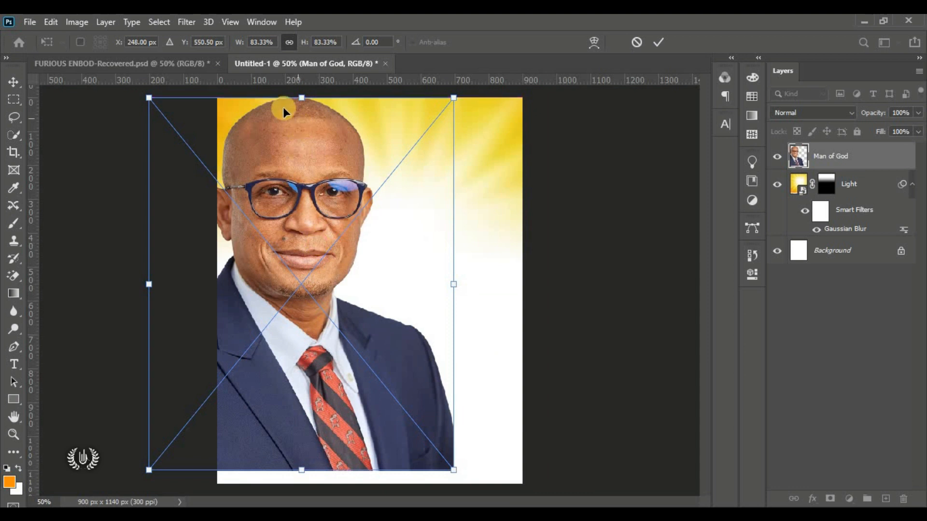
left_click_drag(301, 478, 328, 517)
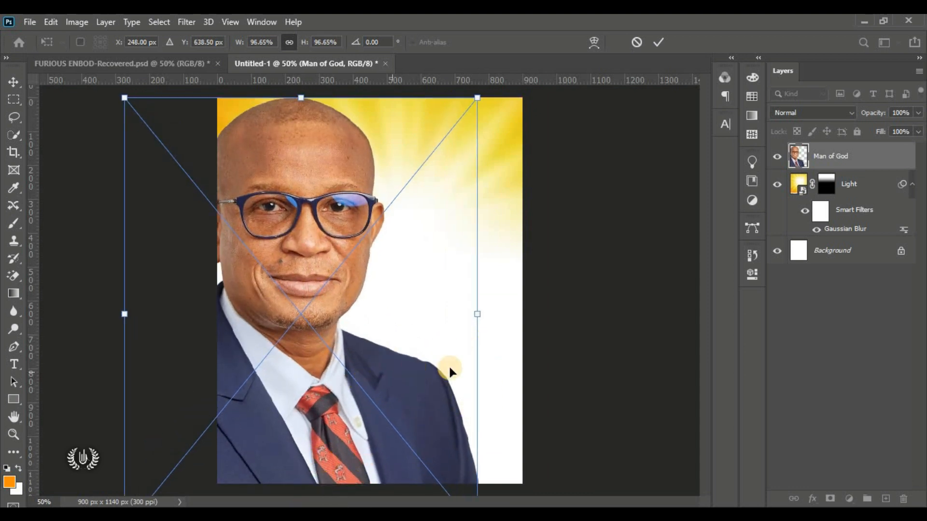
left_click_drag(474, 362, 461, 357)
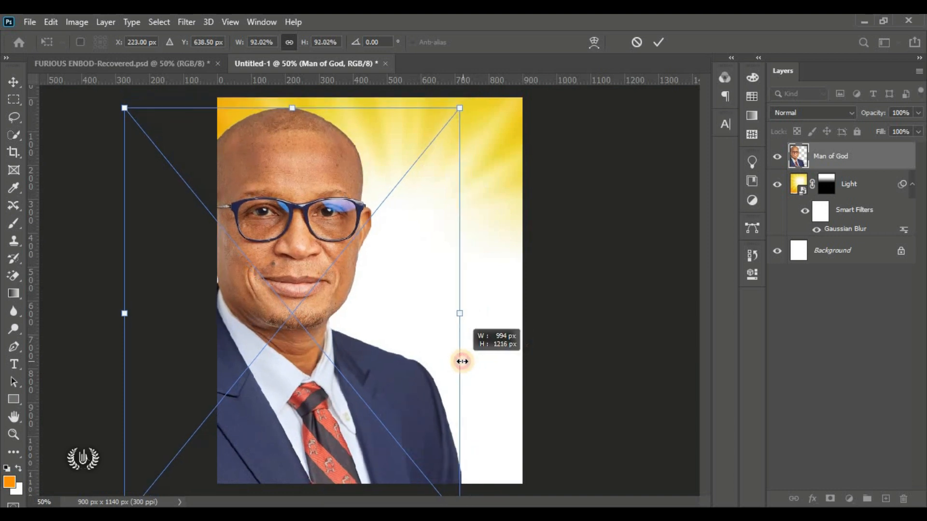
mouse_move(328, 386)
left_mouse_down()
mouse_move(372, 378)
mouse_move(339, 377)
left_mouse_up()
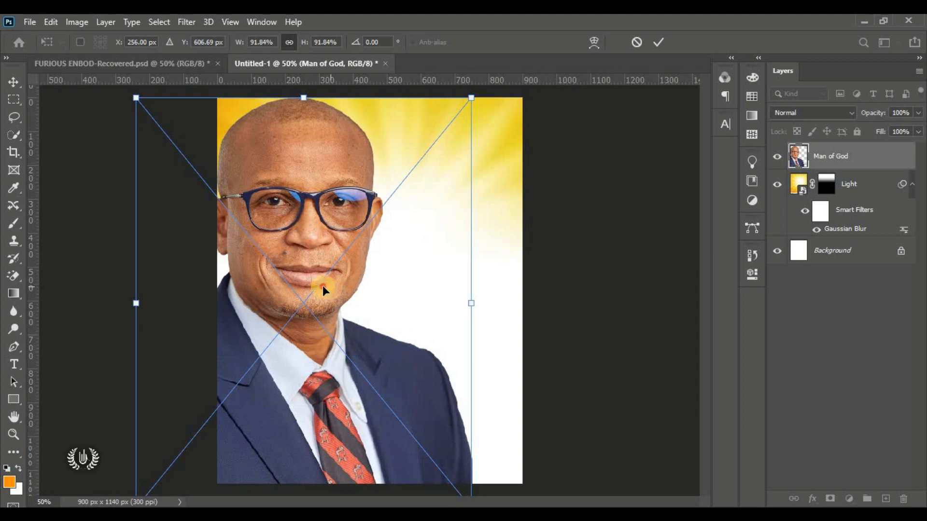
left_click_drag(323, 289, 314, 286)
left_click(658, 41)
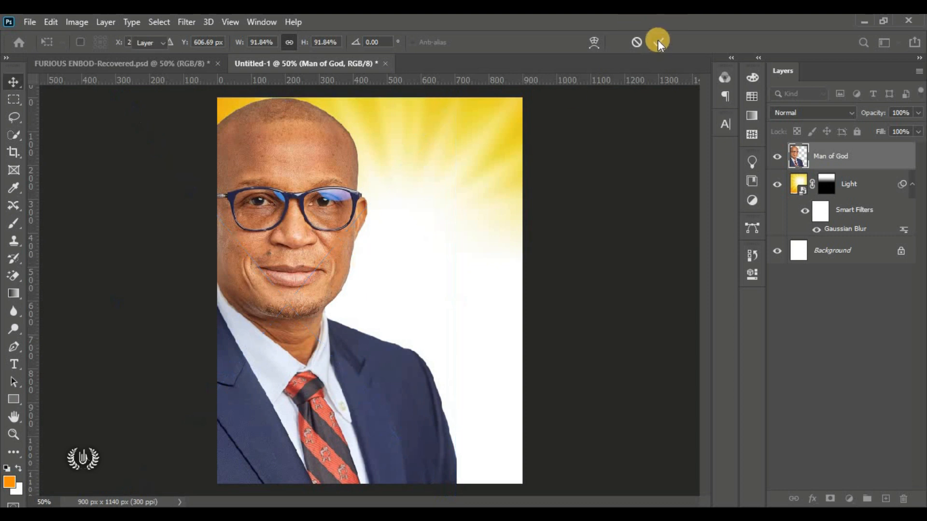
left_click(597, 232)
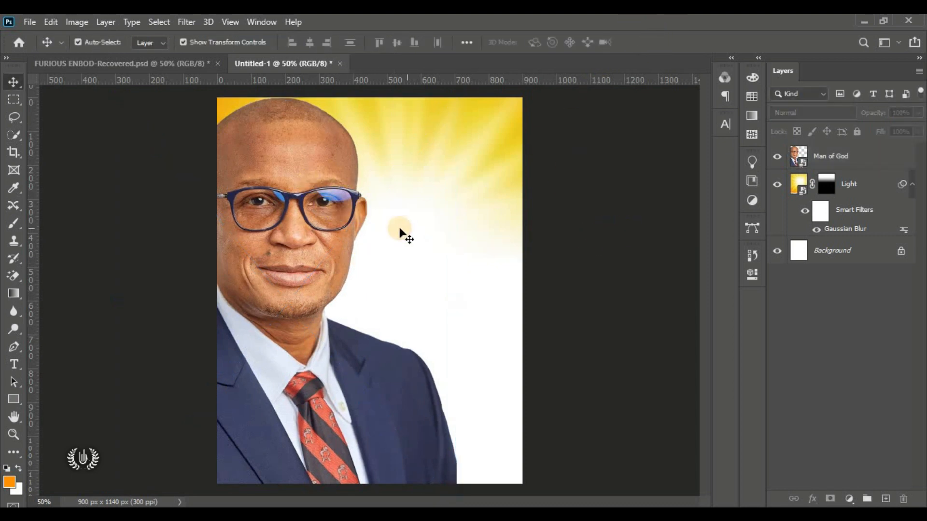
left_click(307, 231)
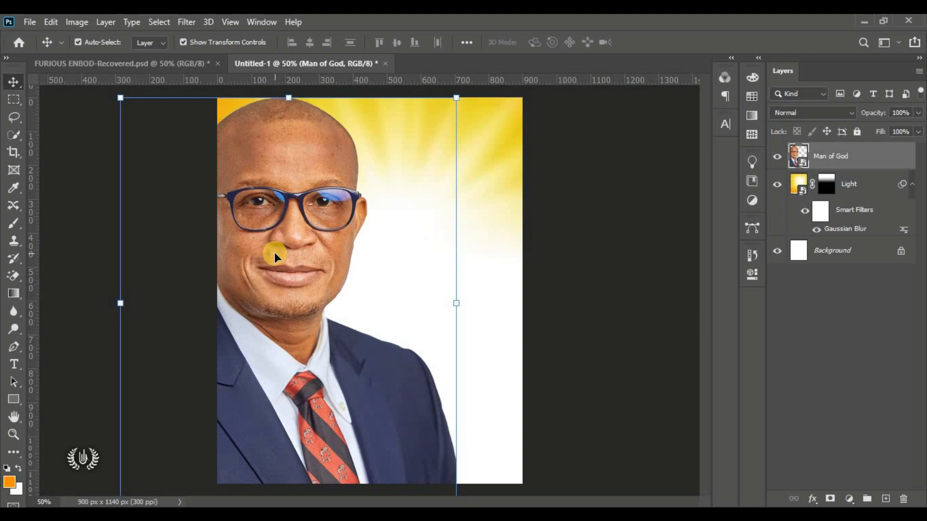
Step: In Camera Raw Filter, set Temperature 15, Tint 30, Contrast 10 and Blacks -30 on the portrait
left_click(186, 20)
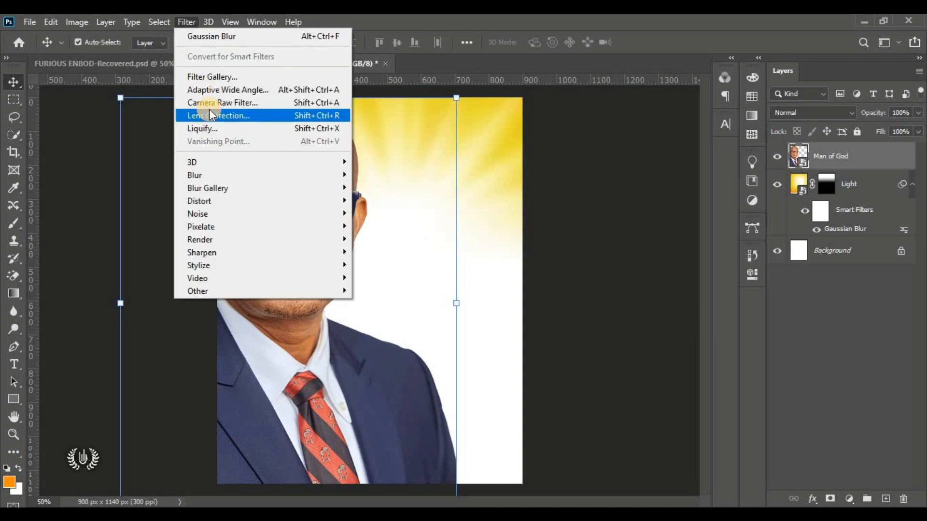
left_click(237, 100)
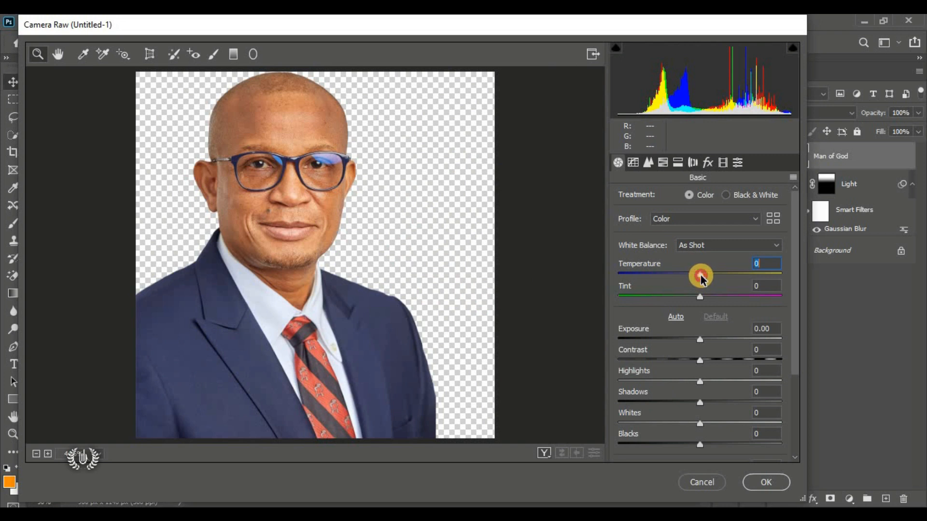
left_click_drag(701, 278, 713, 281)
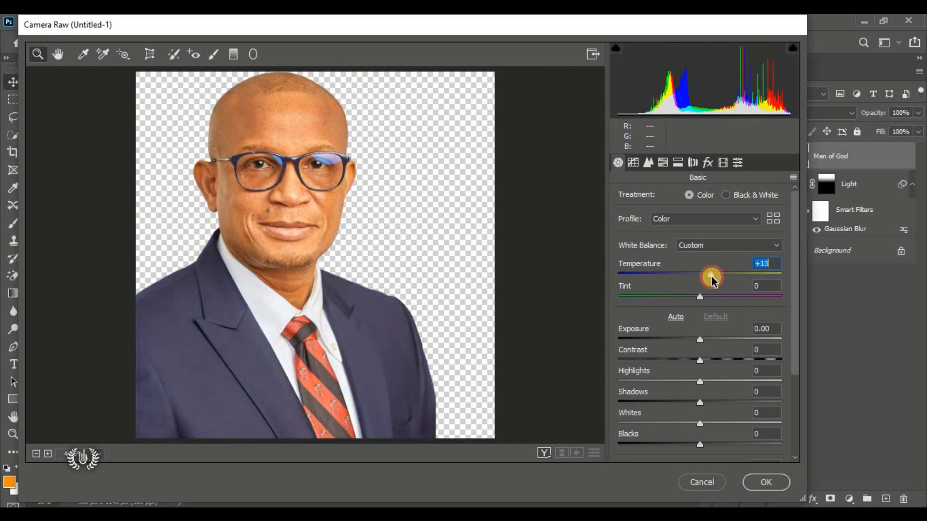
type("15")
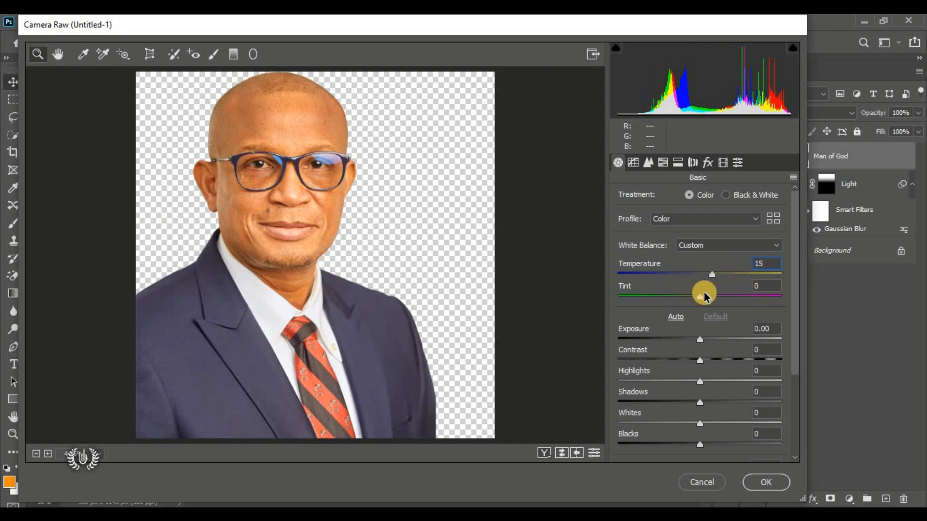
left_click_drag(704, 297, 720, 296)
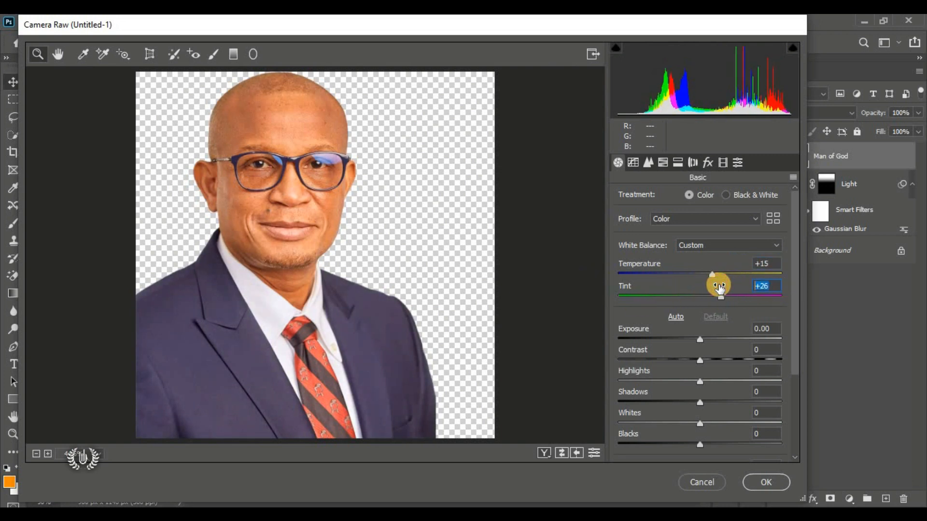
type("30")
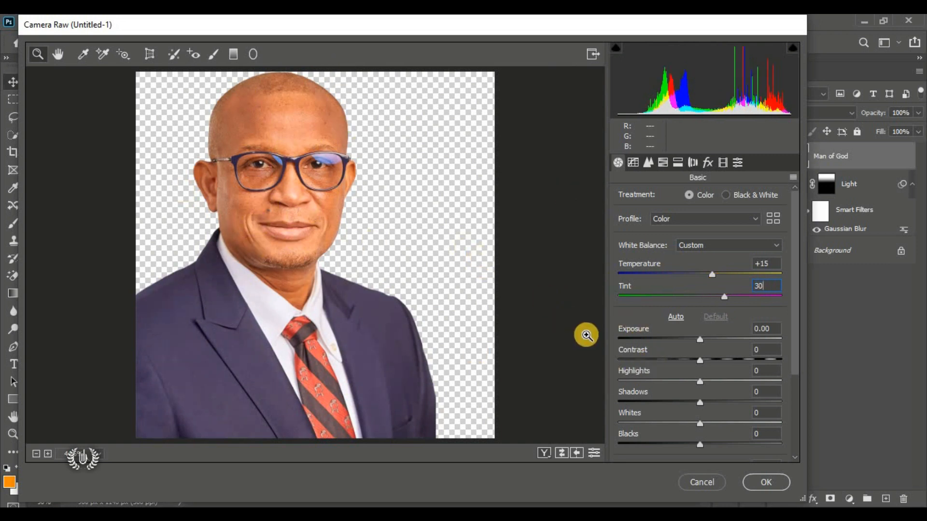
scroll(700, 347, "down", 1)
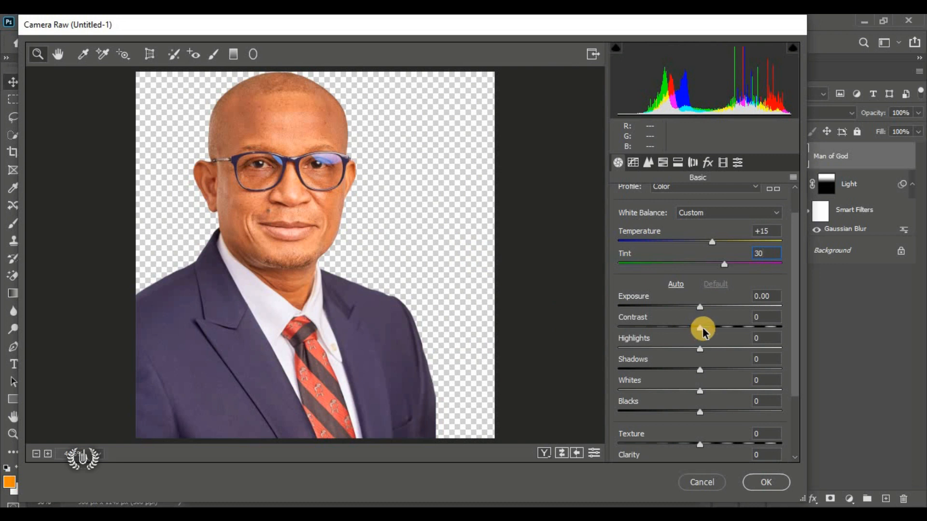
left_click_drag(703, 328, 710, 333)
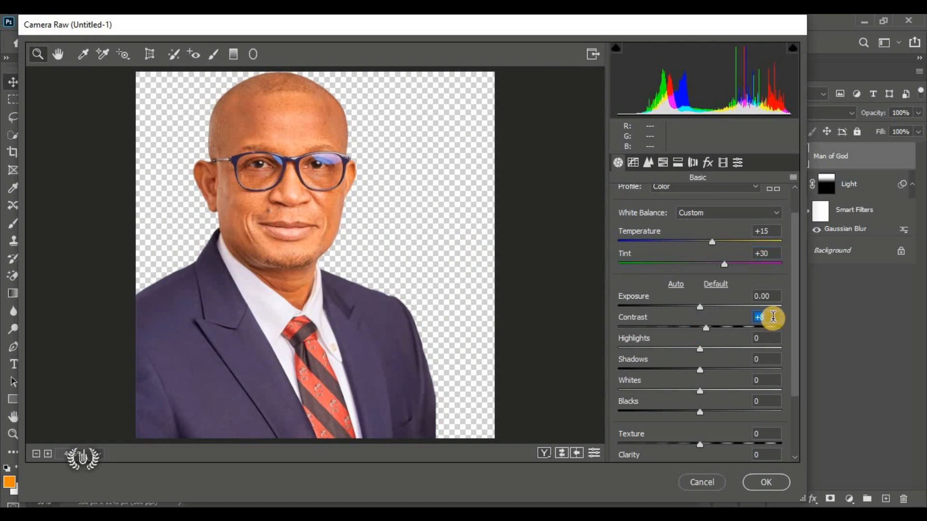
left_click_drag(773, 319, 719, 318)
type("10")
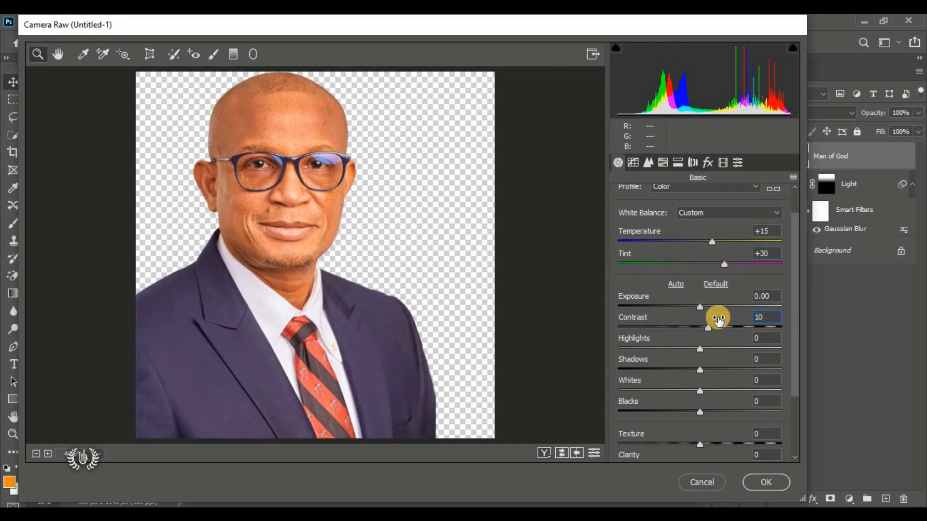
scroll(731, 338, "down", 3)
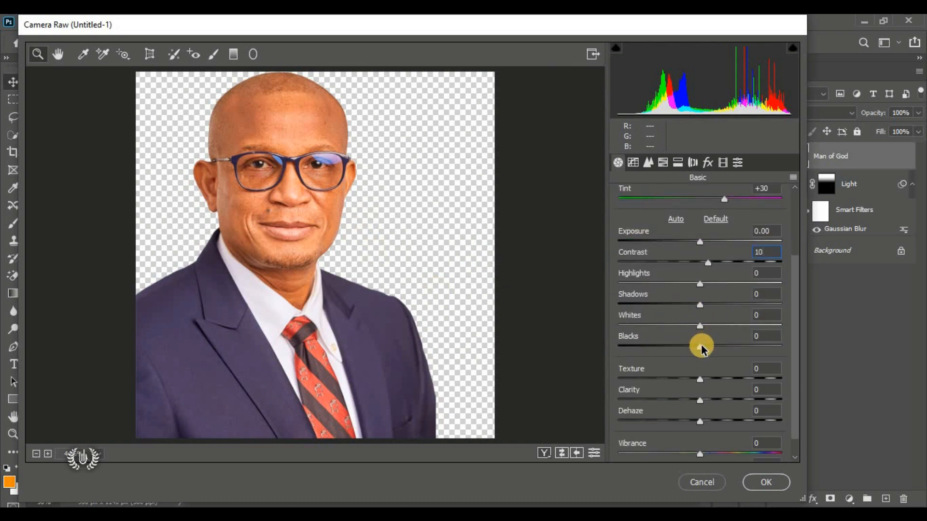
left_click_drag(701, 346, 672, 350)
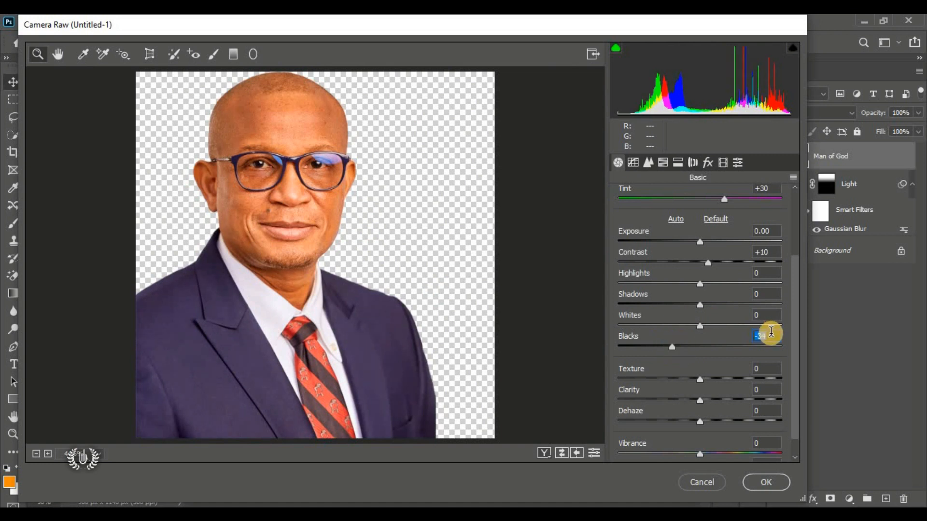
type("-30")
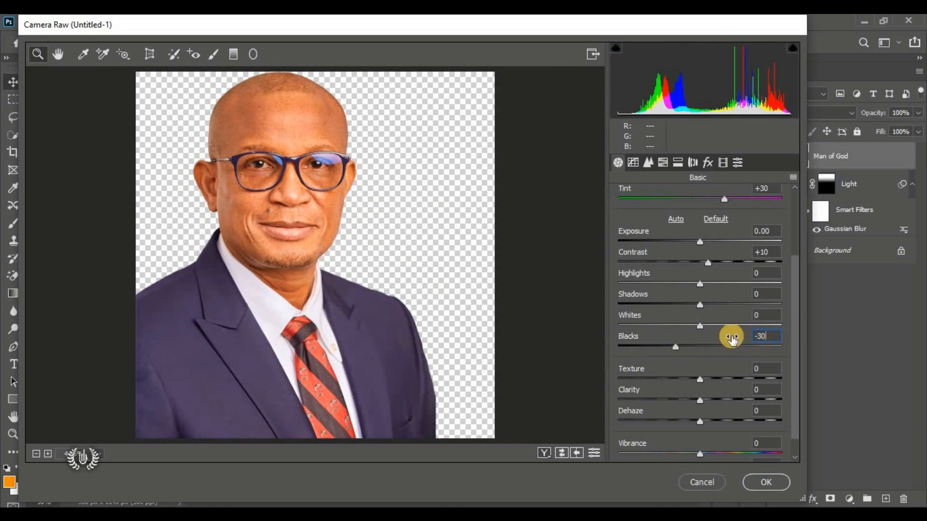
Step: Raise Texture to 100 and Clarity to 15, then apply the Camera Raw filter
scroll(673, 375, "down", 1)
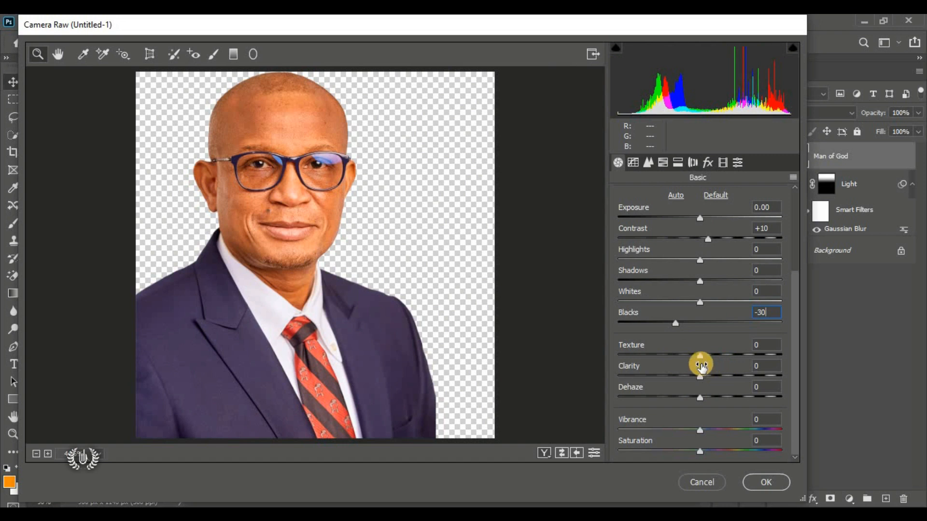
left_click(701, 358)
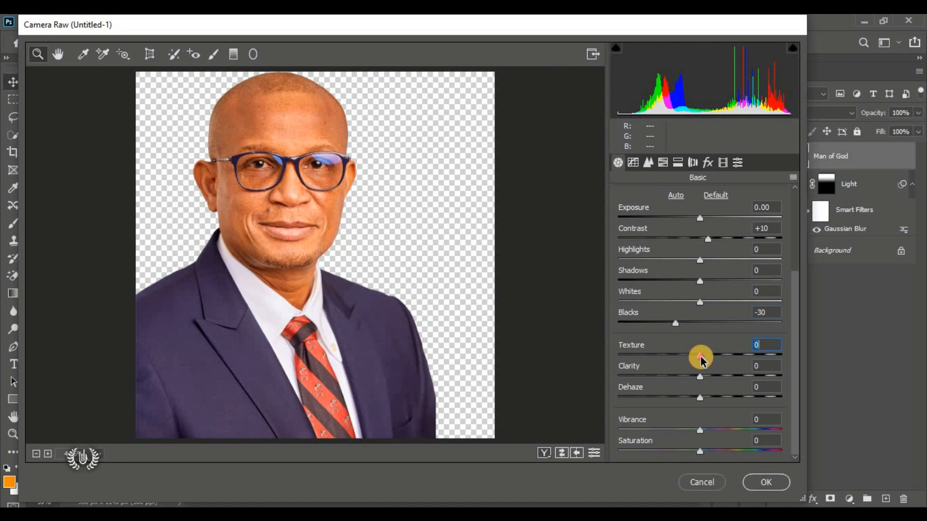
left_click_drag(701, 358, 799, 352)
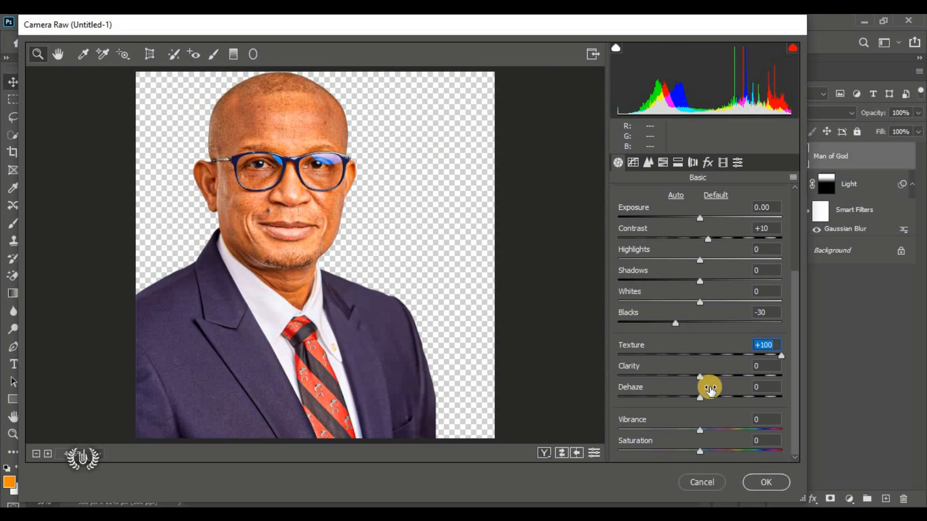
left_click(708, 376)
left_click_drag(708, 377, 668, 379)
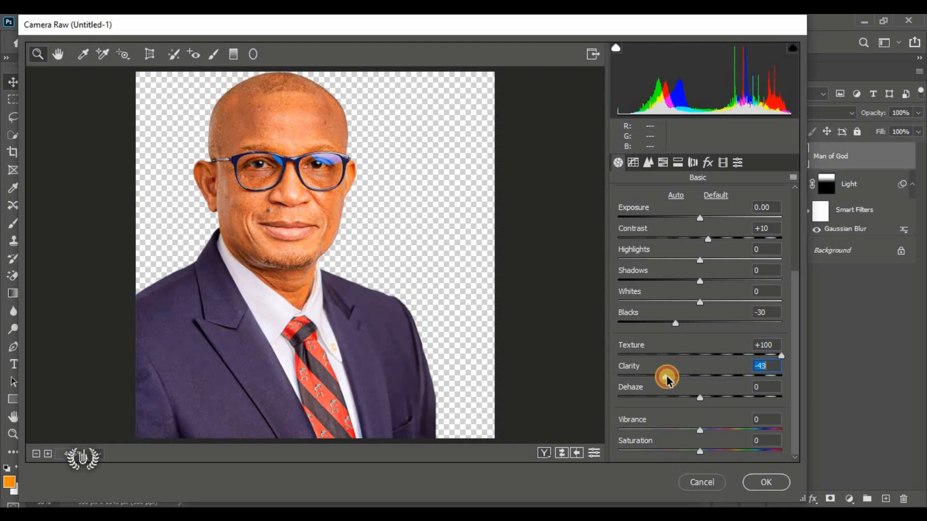
left_click(712, 377)
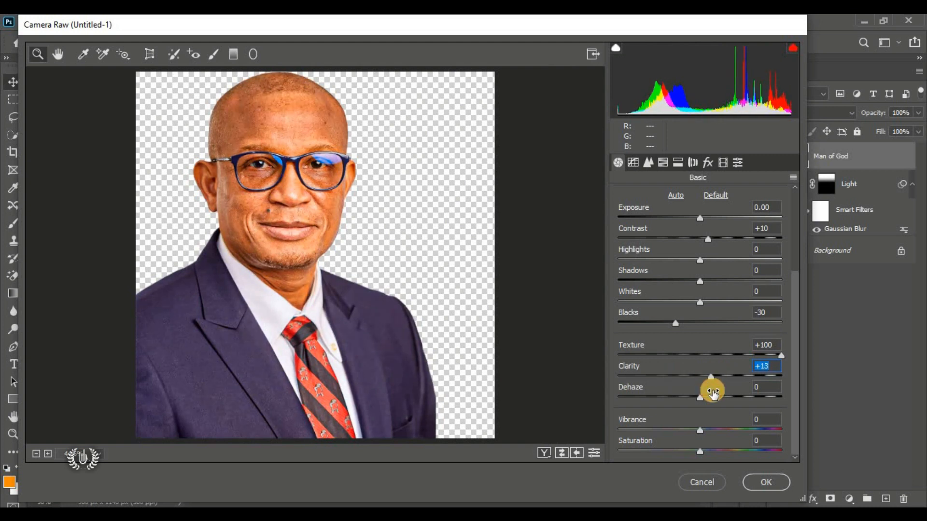
type("15")
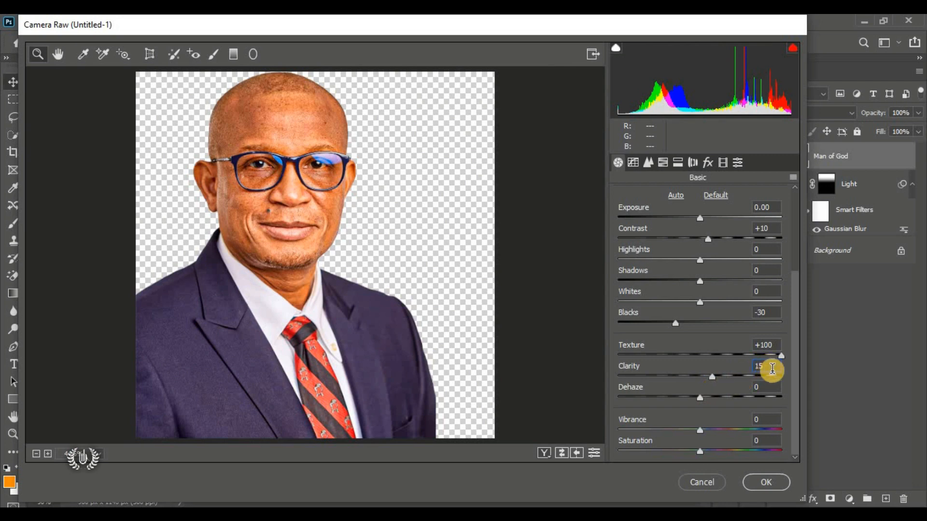
left_click(284, 141)
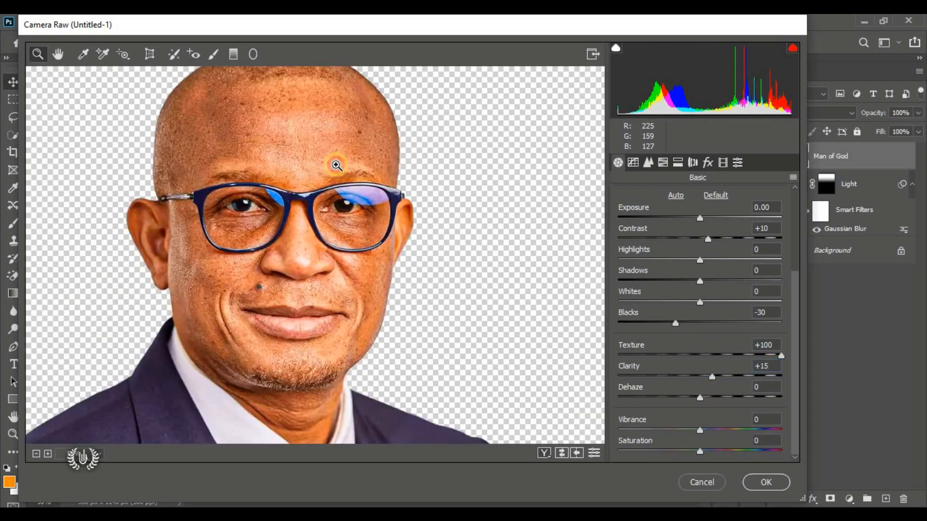
left_click_drag(318, 164, 297, 155)
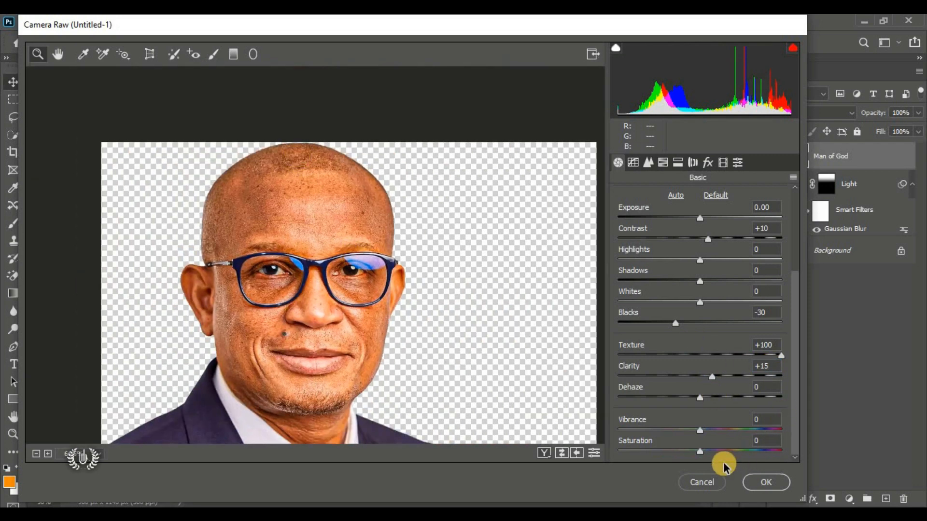
scroll(677, 271, "up", 5)
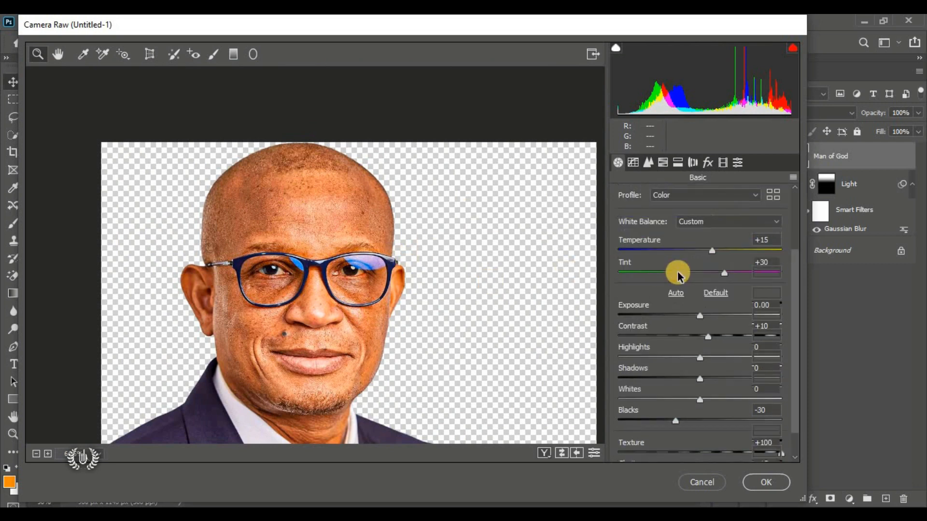
left_click(762, 483)
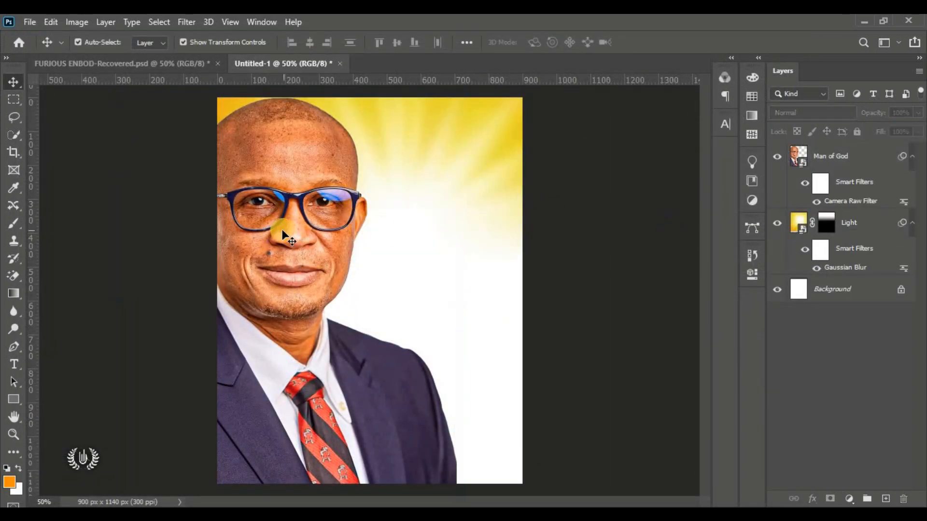
Step: Compare the portrait with the Camera Raw filter hidden and shown, then reselect Man of God
left_click(805, 183)
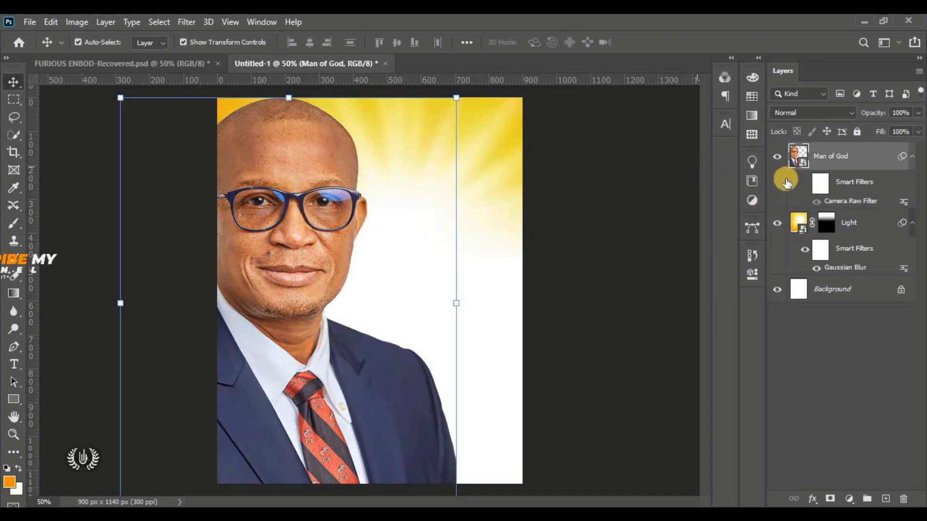
left_click(803, 188)
left_click(576, 193)
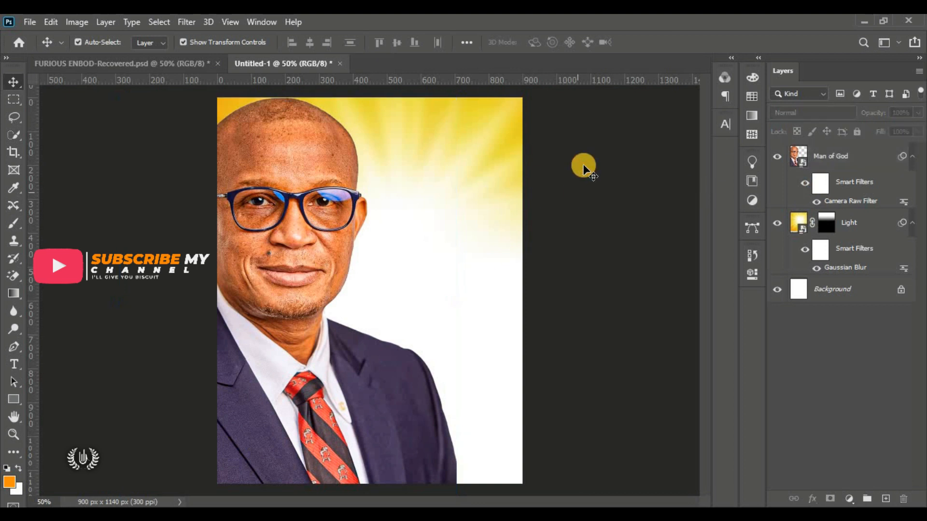
left_click(855, 162)
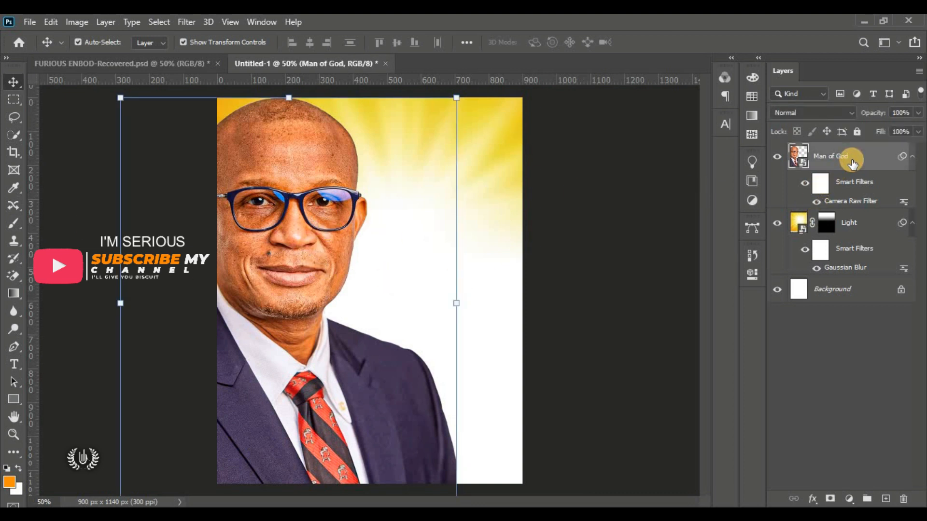
Step: Draw an orange rectangle (918 × 156 px) across the full bottom edge of the flyer
left_click(22, 401)
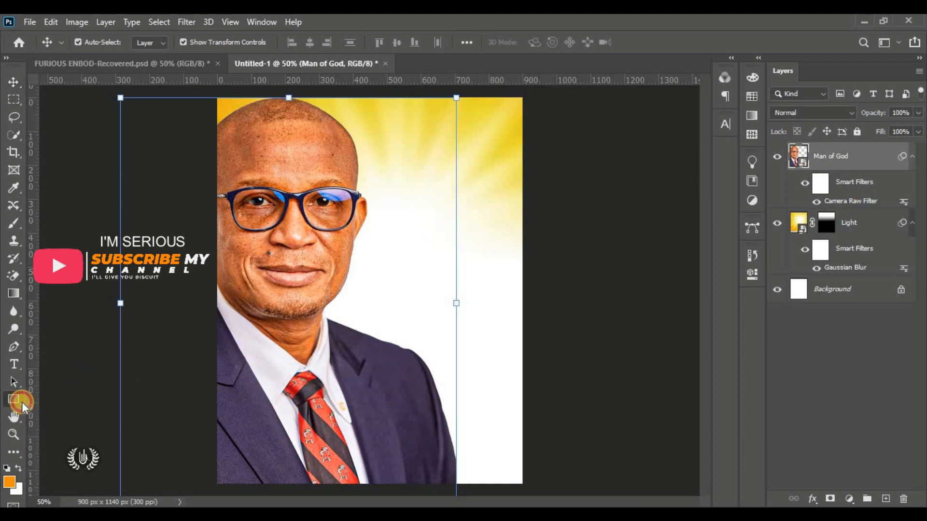
right_click(16, 397)
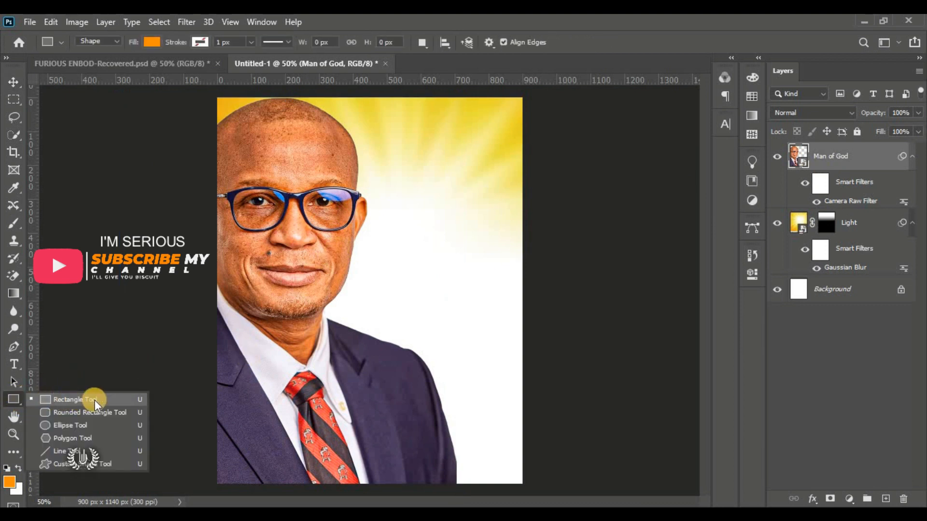
left_click(109, 401)
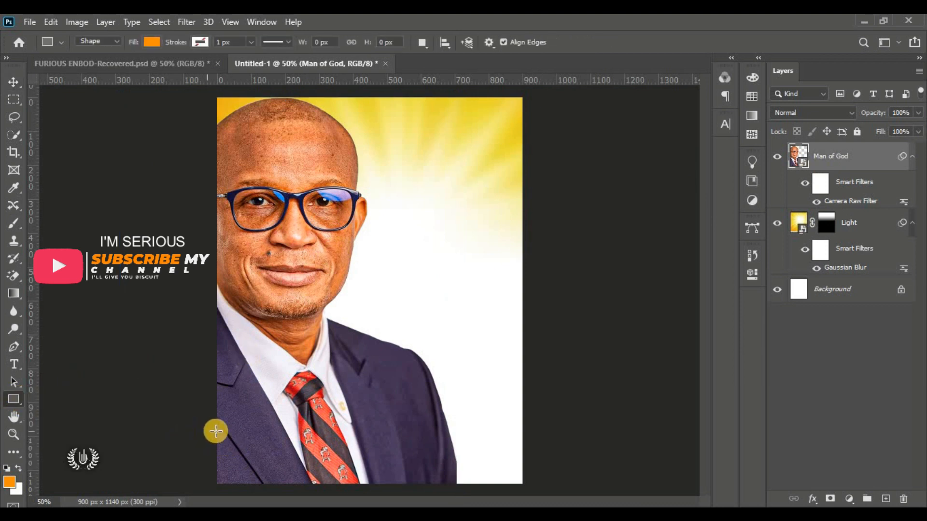
left_click_drag(215, 434, 527, 486)
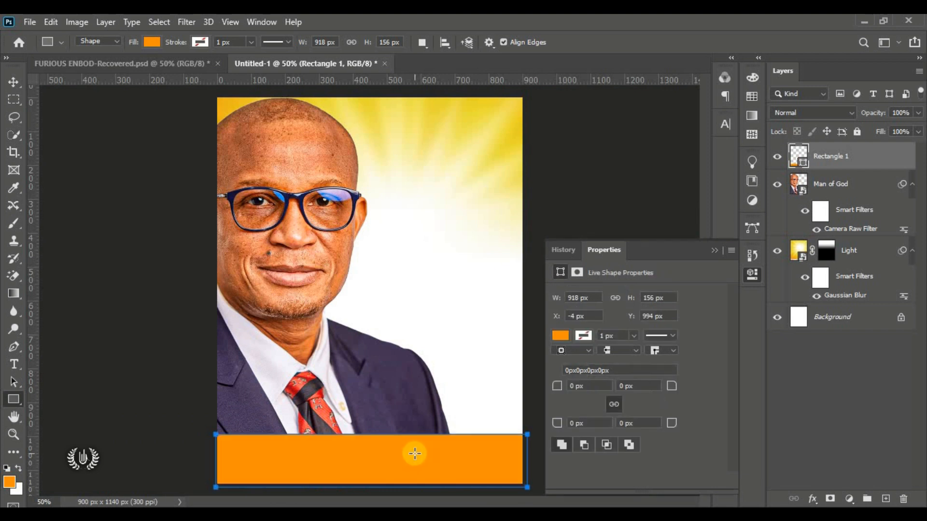
left_click(14, 82)
Step: Set the orange bar's top-left corner radius to 100 px in the floating Properties panel, then redock it
left_click(65, 86)
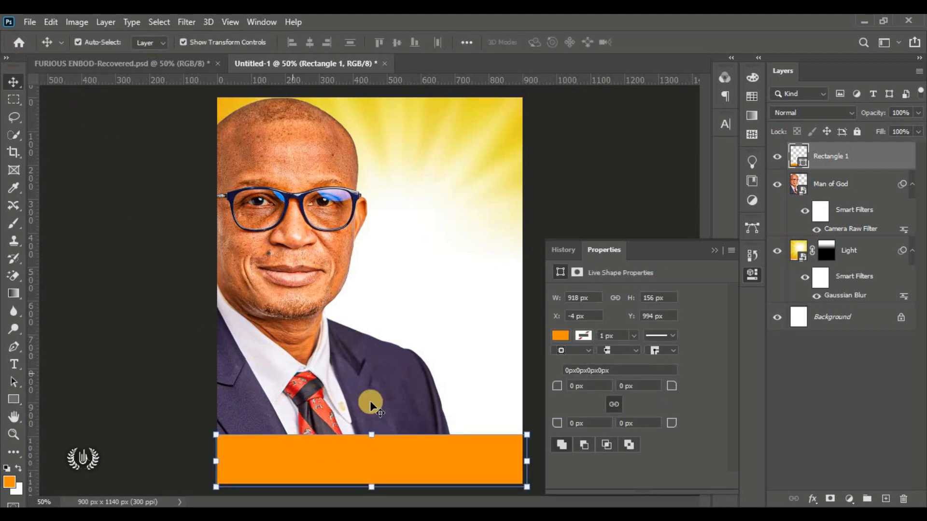
left_click_drag(669, 251, 622, 112)
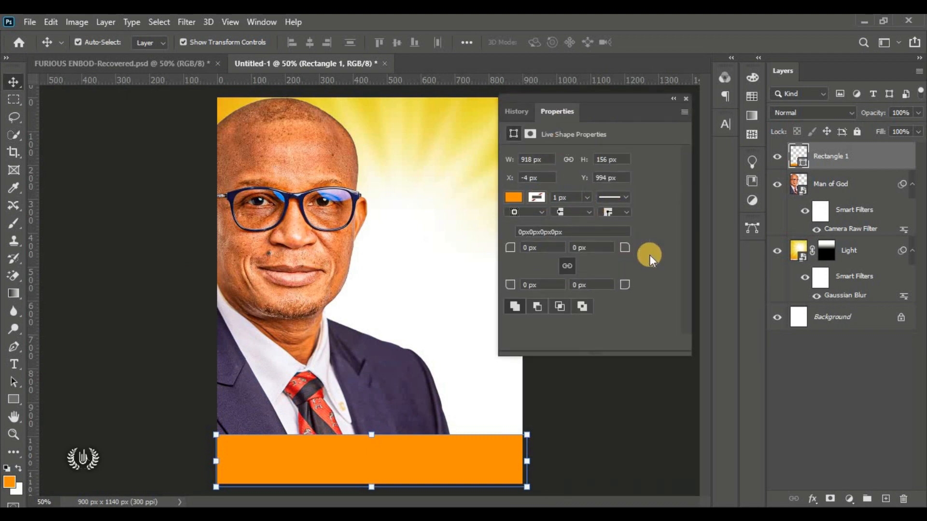
left_click(262, 27)
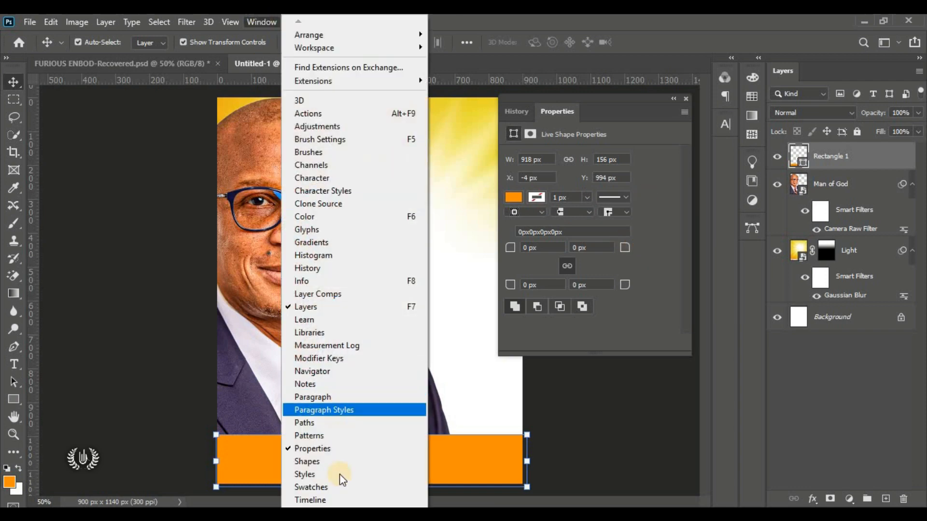
left_click(652, 279)
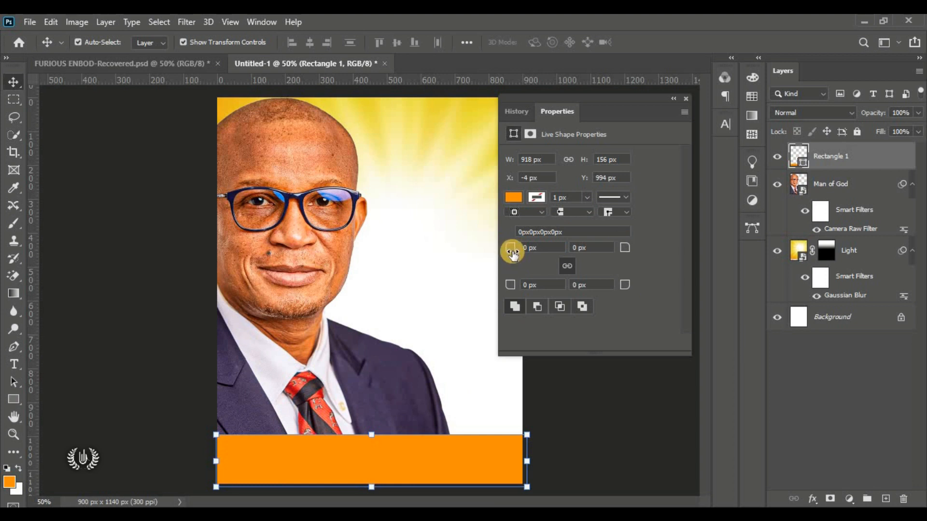
left_click_drag(512, 253, 451, 256)
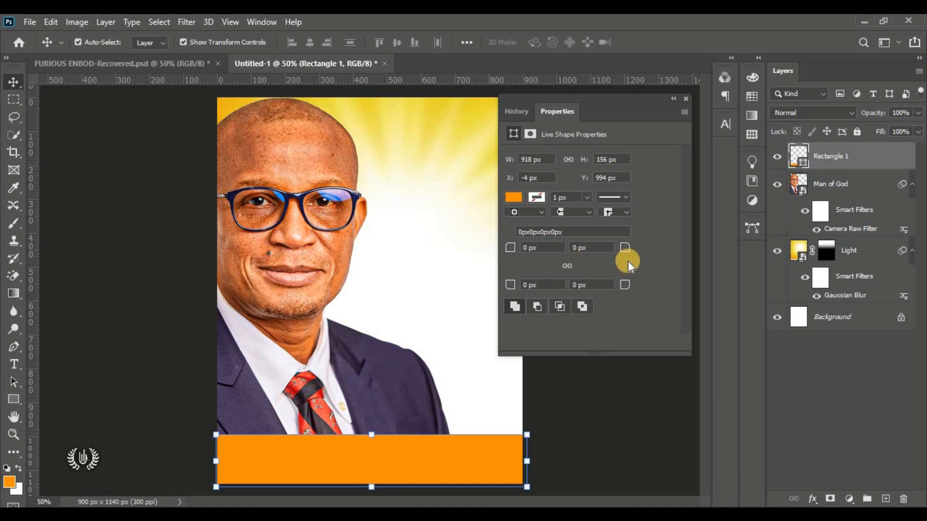
left_click_drag(510, 247, 576, 312)
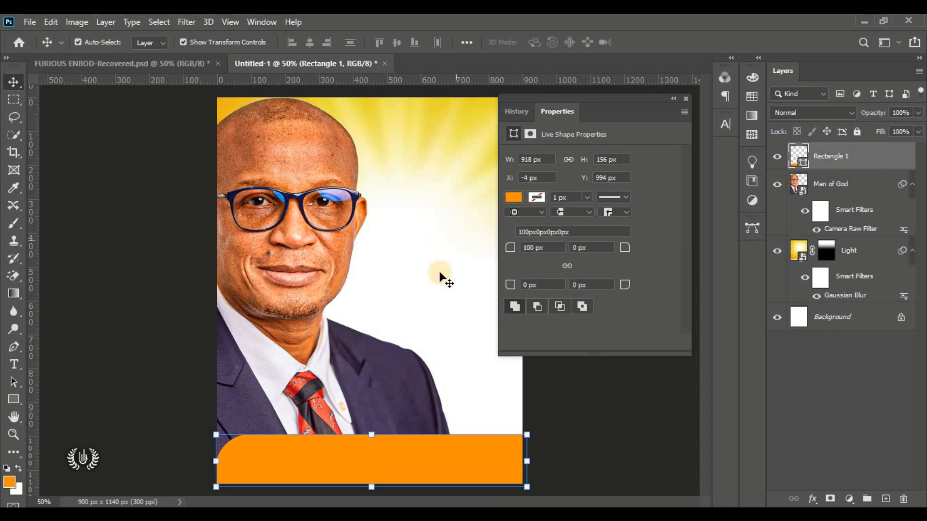
left_click(215, 382)
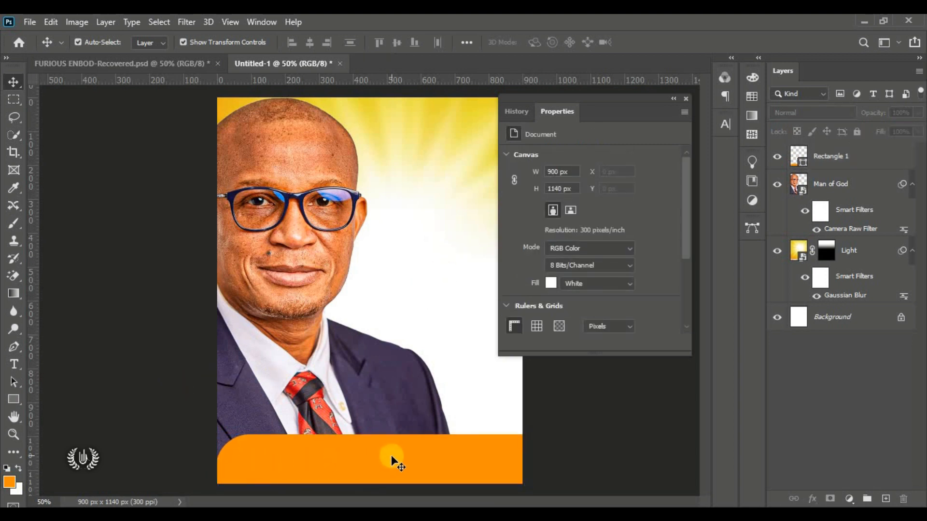
left_click(673, 99)
left_click_drag(524, 106, 755, 253)
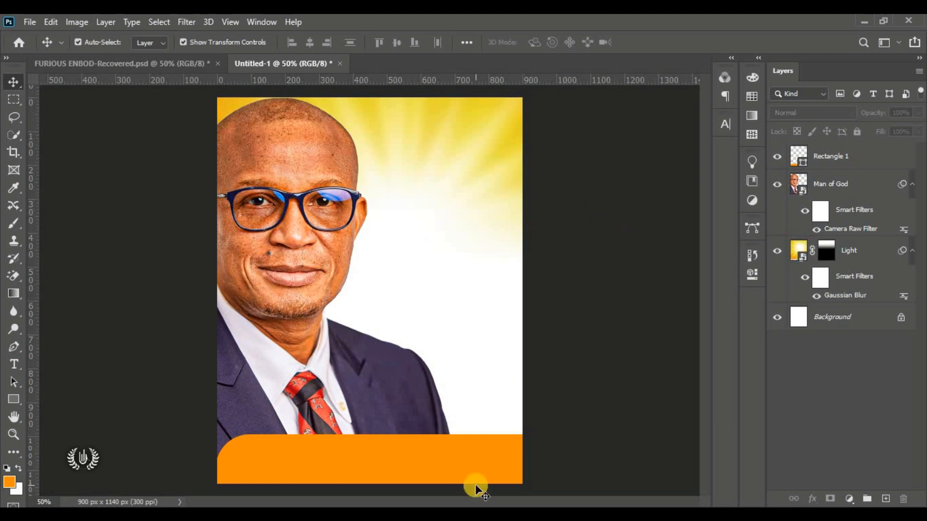
Step: Give the orange bar a Linear Gradient Overlay using the Foreground to Transparent preset
left_click(375, 456)
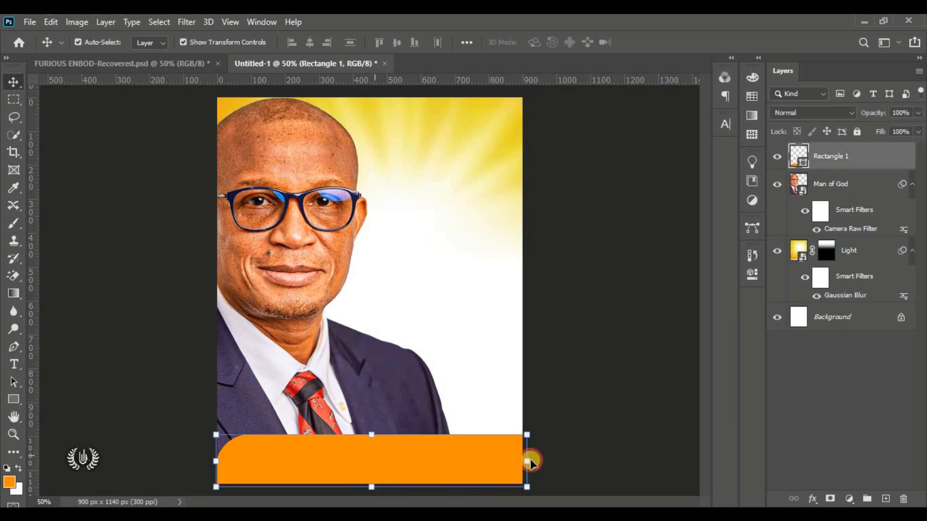
left_click(813, 499)
left_click(883, 367)
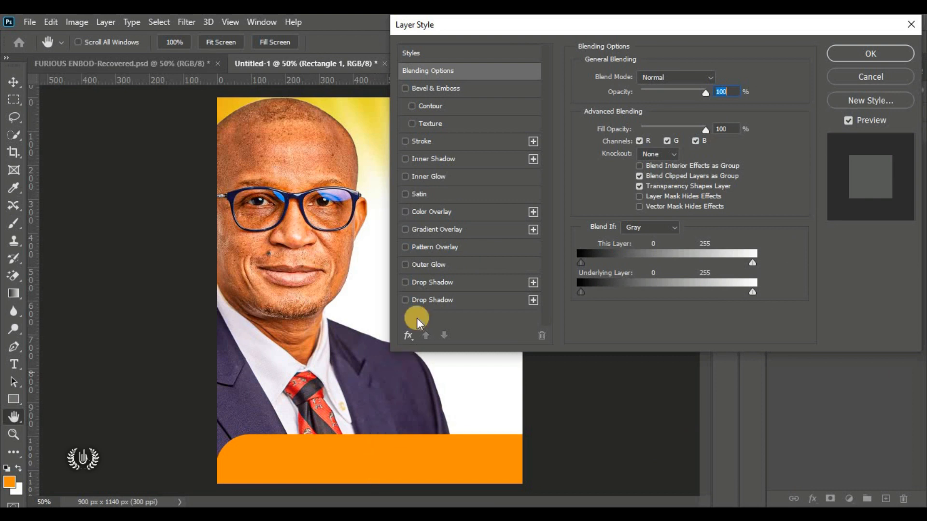
left_click(459, 230)
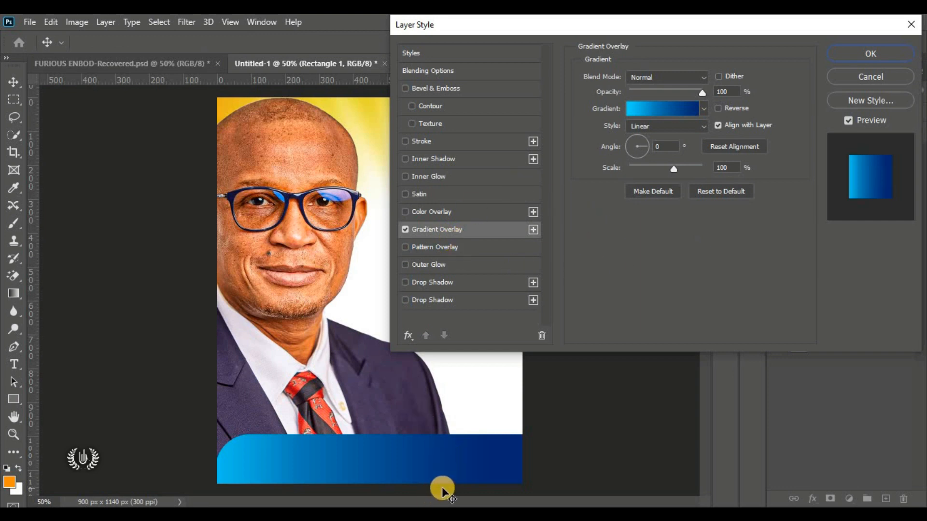
left_click(679, 105)
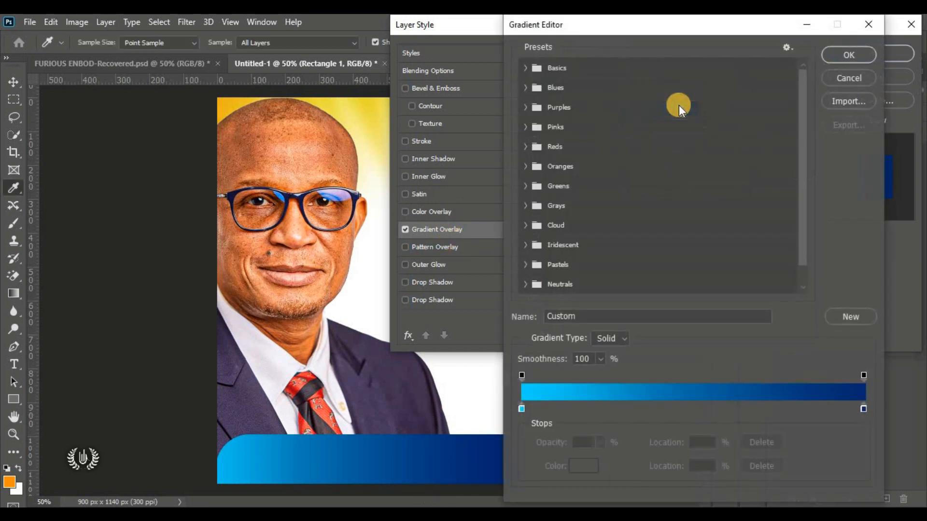
left_click(527, 68)
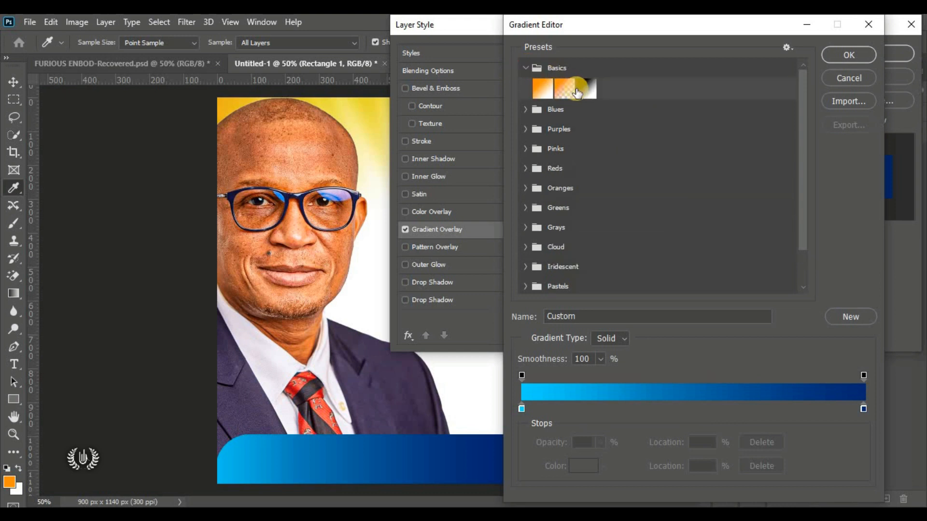
left_click(563, 88)
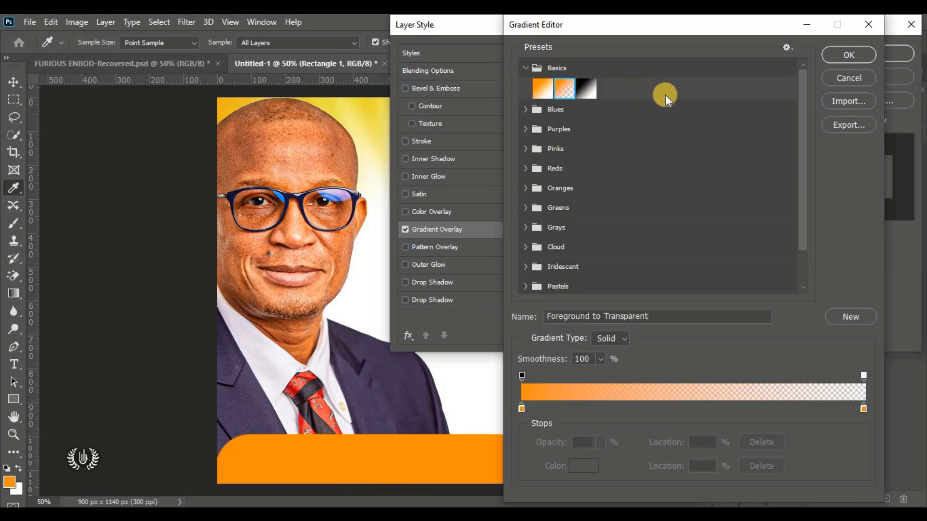
left_click(841, 54)
left_click(653, 126)
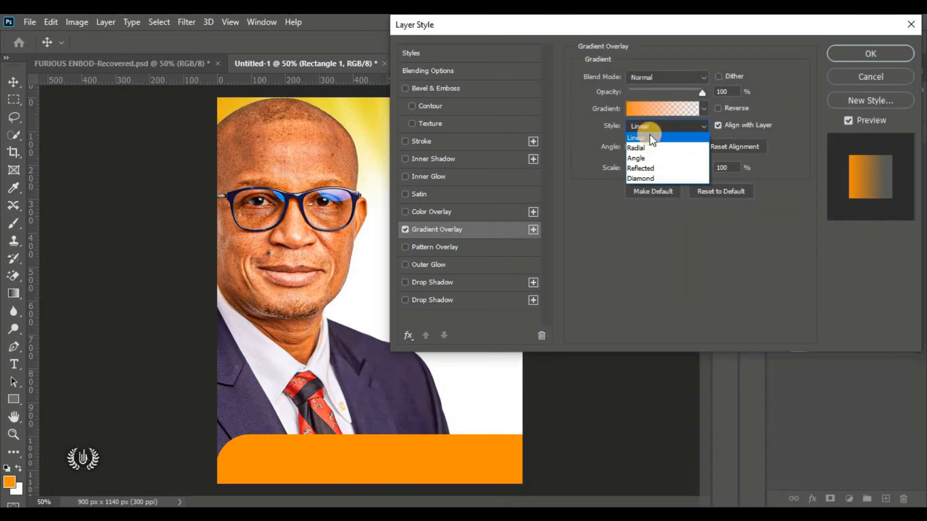
left_click(678, 135)
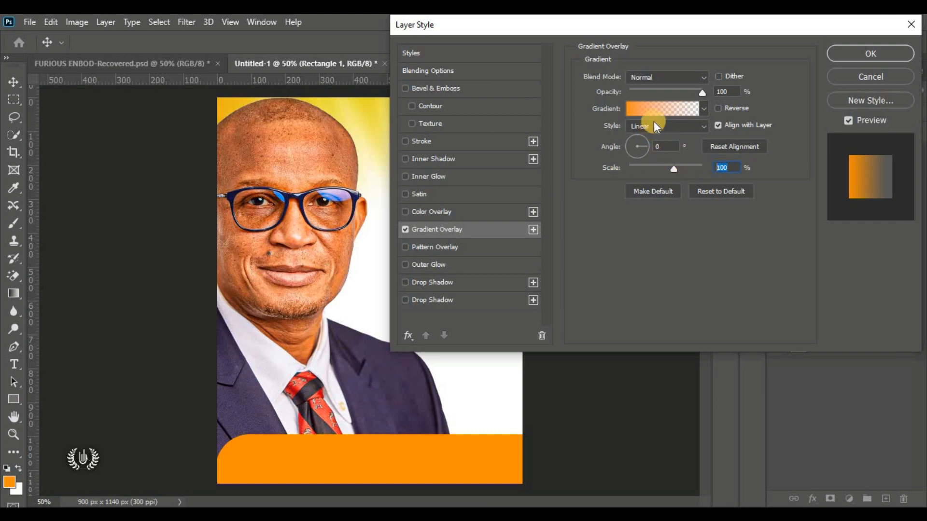
Step: Make the gradient fully opaque and set its left colour stop to bright red
left_click(663, 108)
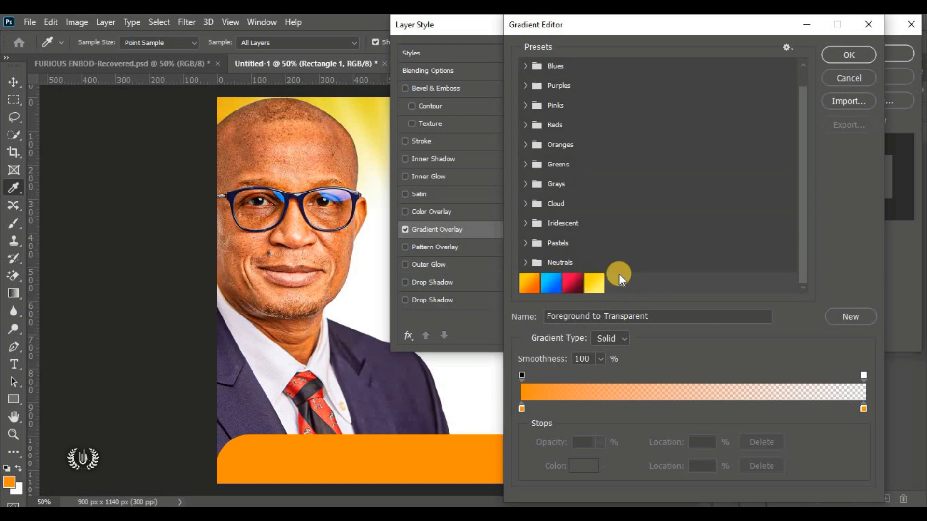
scroll(619, 274, "up", 1)
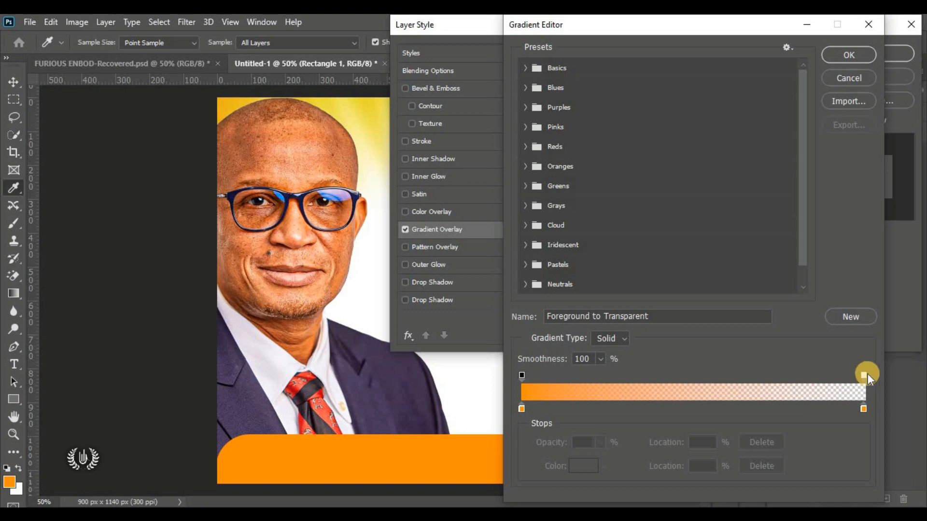
left_click_drag(865, 375, 891, 244)
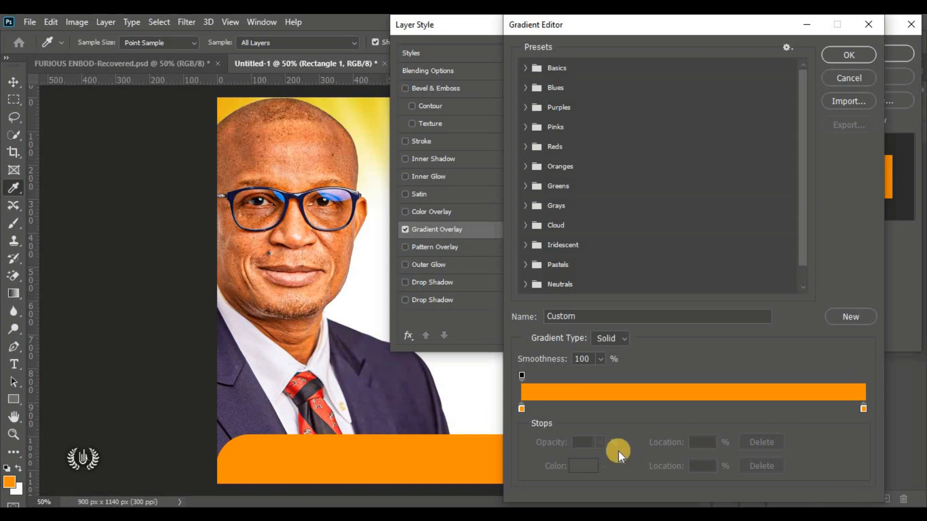
left_click(522, 409)
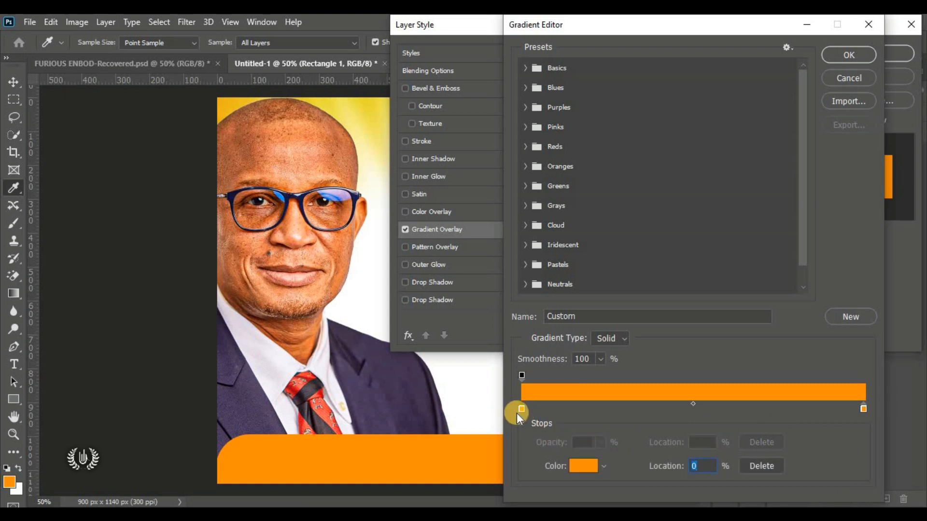
left_click(584, 467)
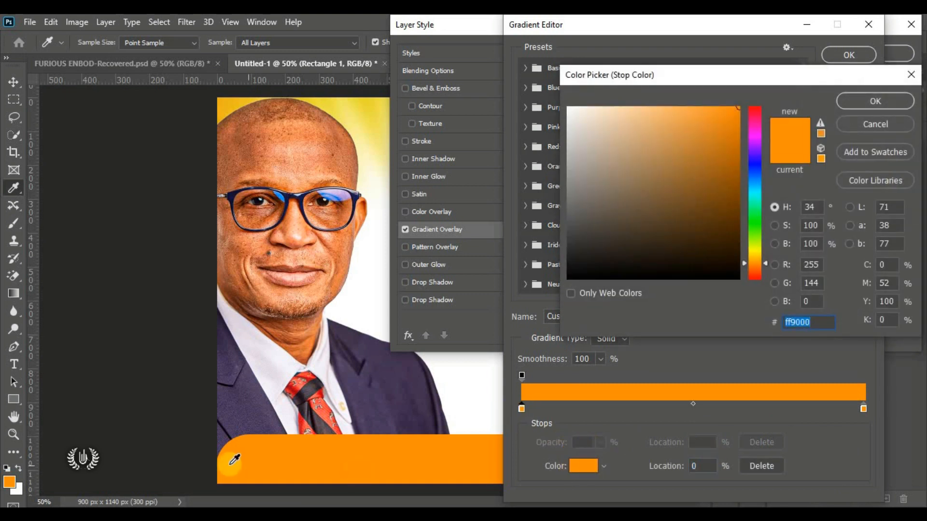
left_click(754, 111)
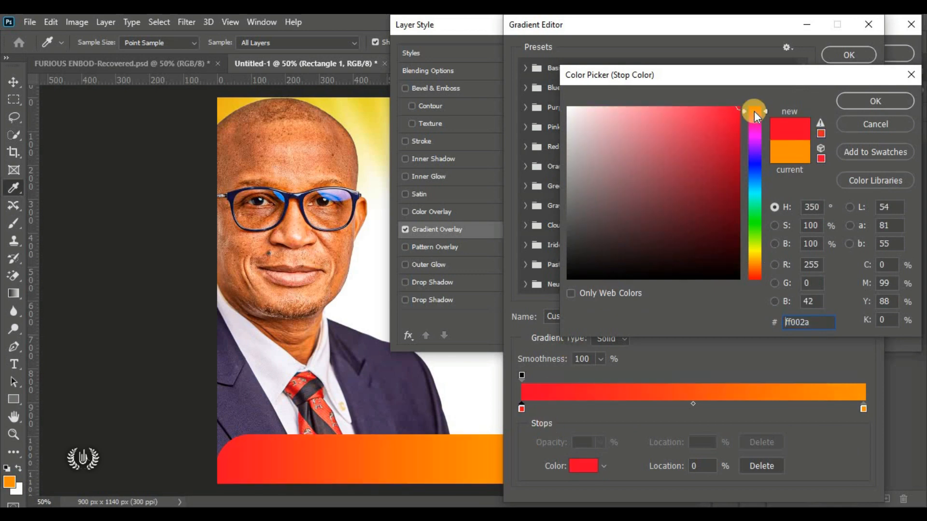
left_click(754, 111)
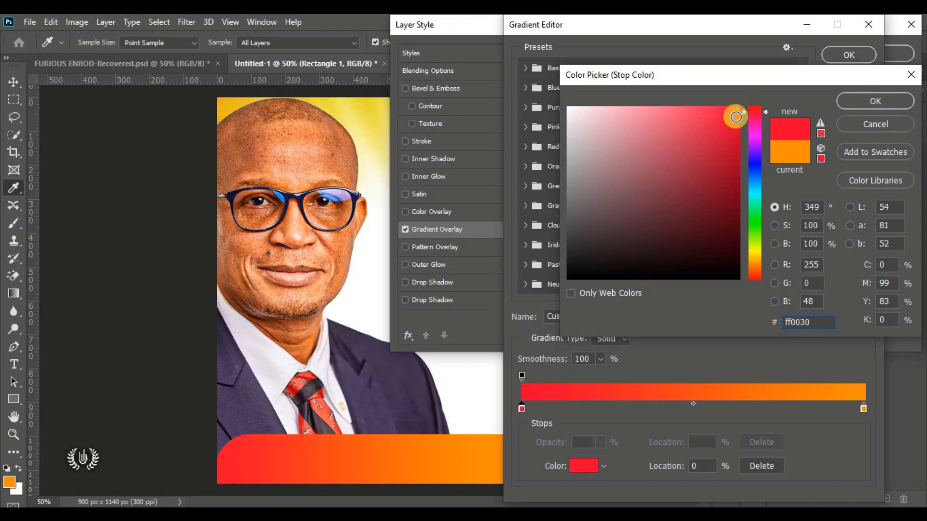
left_click(876, 102)
left_click(586, 465)
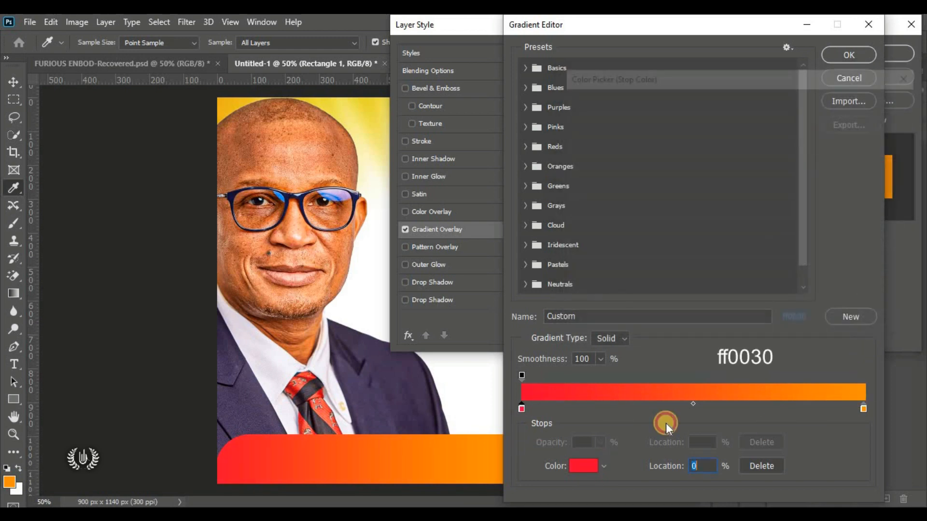
left_click_drag(819, 325, 610, 325)
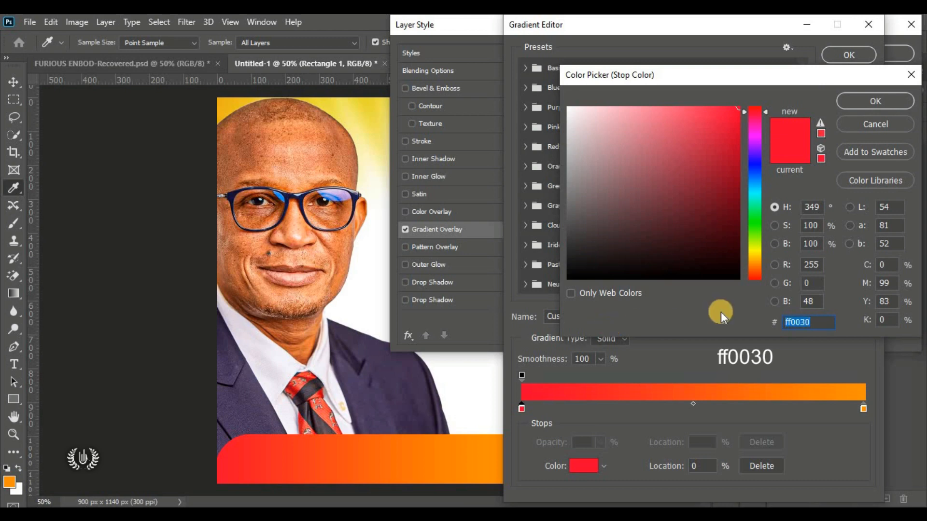
left_click(857, 100)
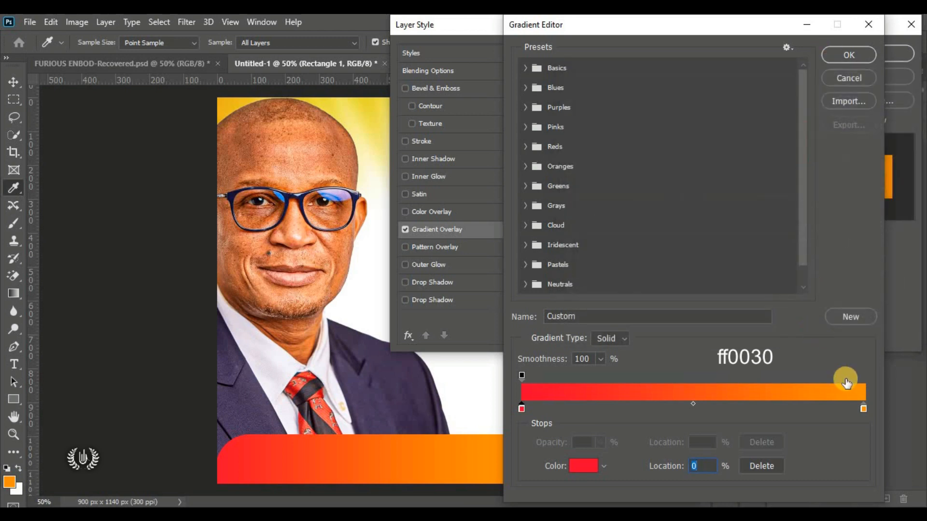
Step: Set the gradient's right colour stop to dark maroon #3c000e
left_click(864, 409)
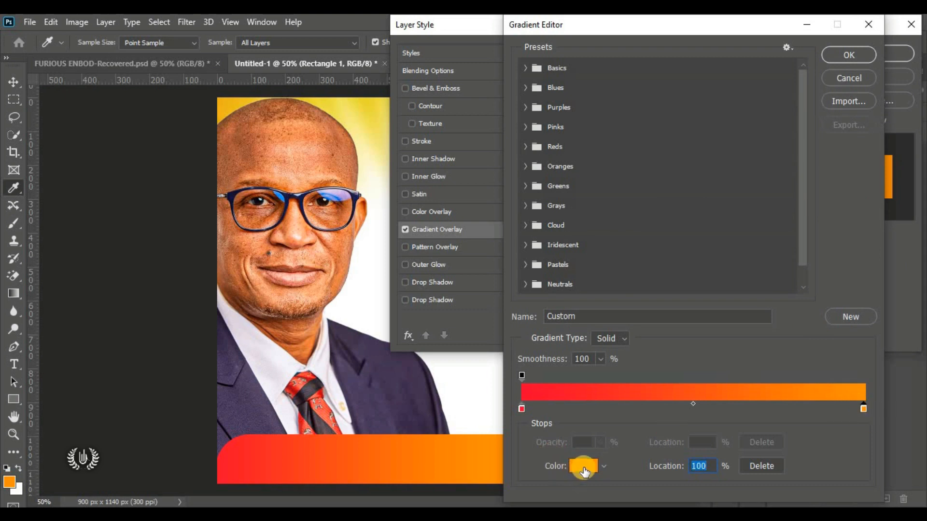
left_click(583, 466)
left_click(753, 114)
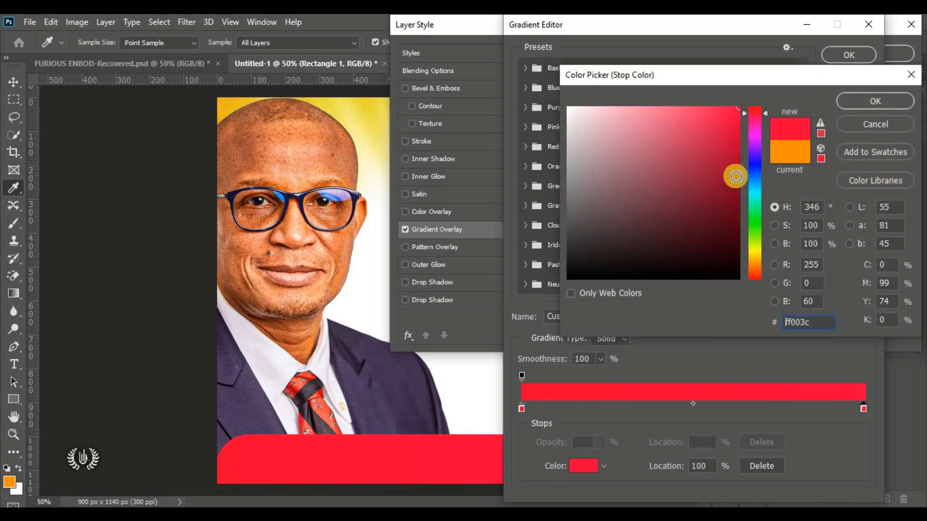
left_click_drag(720, 214, 742, 242)
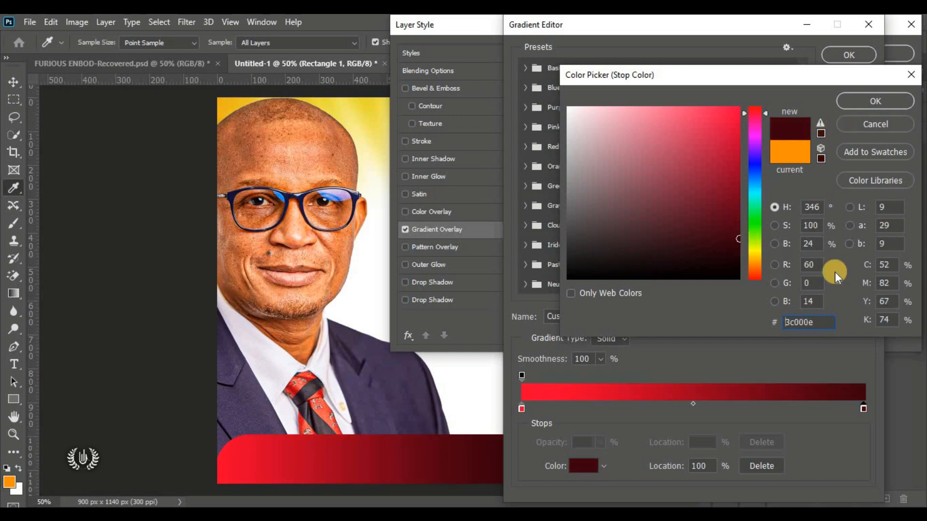
double_click(815, 321)
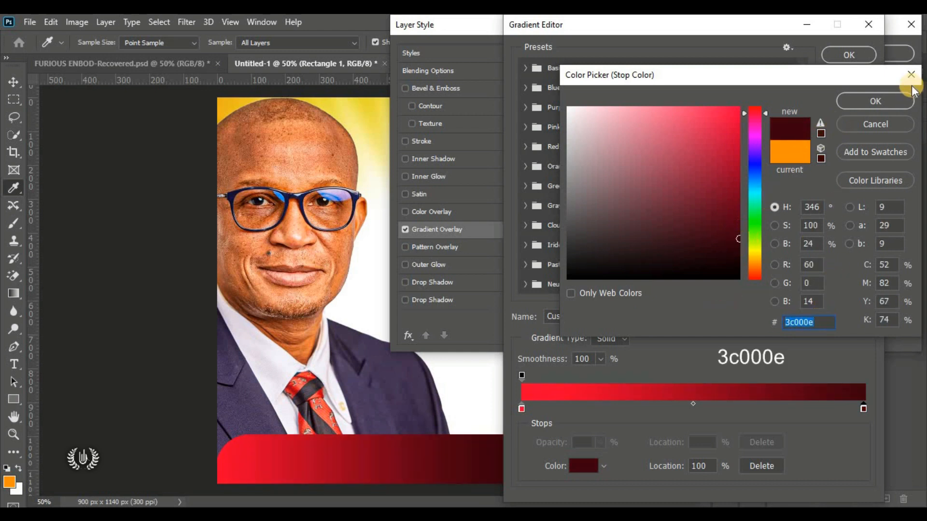
left_click(880, 102)
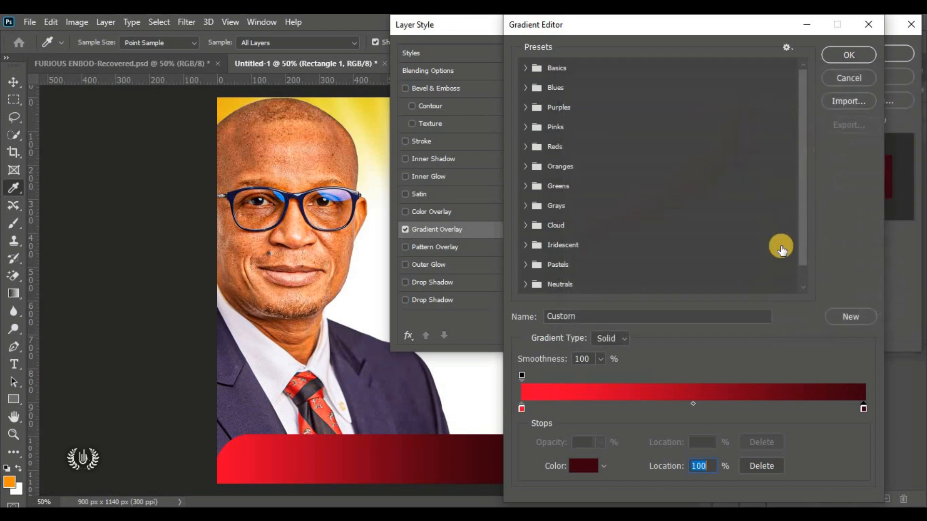
Step: Accept the red-to-maroon gradient and apply the Gradient Overlay to the banner
left_click(835, 53)
left_click_drag(717, 22, 662, 33)
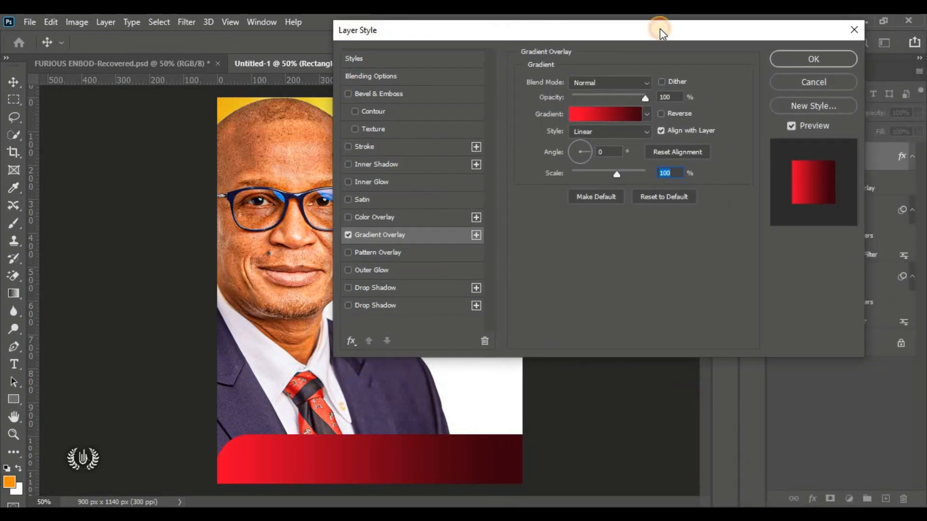
left_click(795, 58)
left_click(605, 185)
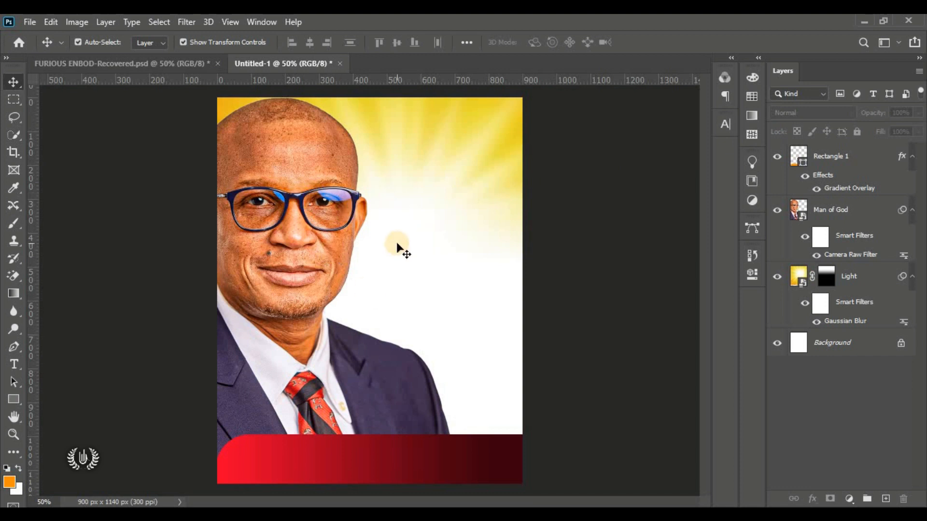
Step: Place the LOGO image embedded, scaled to about 7%, in the flyer's upper right area
left_click(28, 22)
left_click(141, 287)
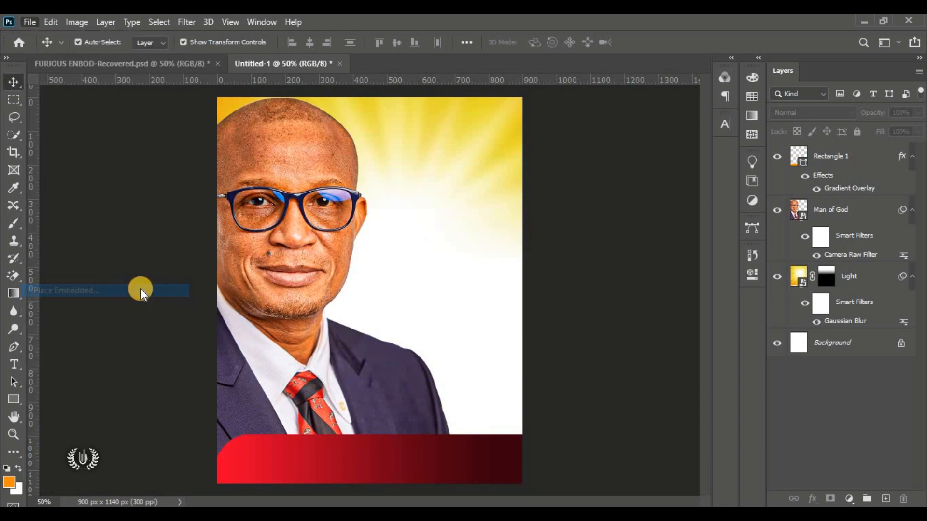
left_click(328, 123)
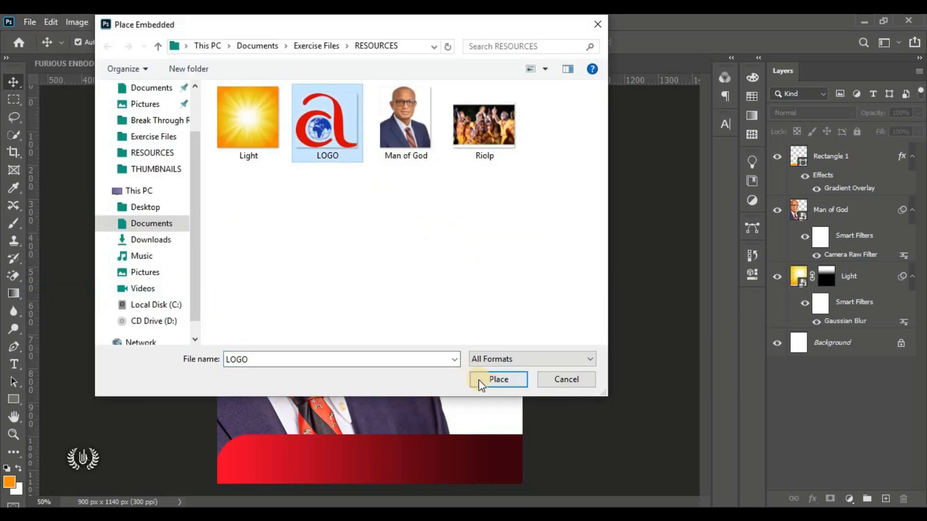
left_click(479, 379)
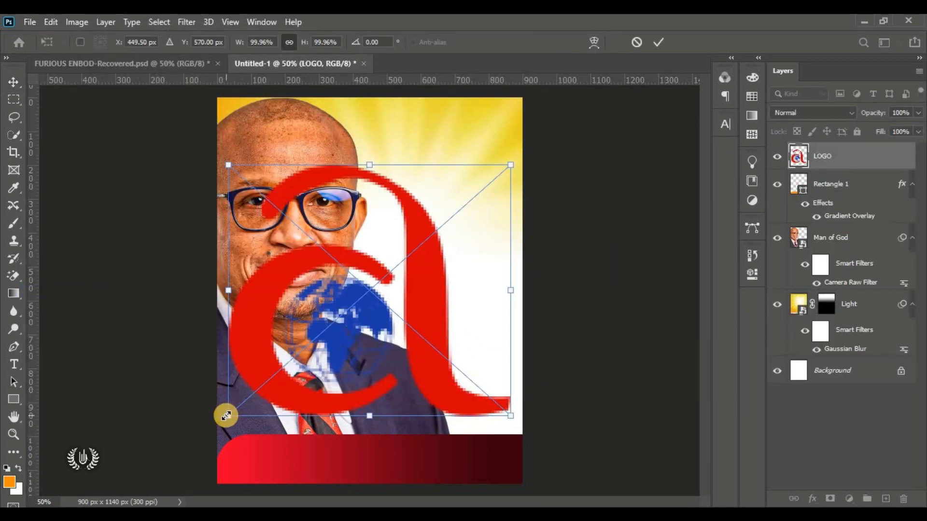
left_click_drag(226, 415, 442, 173)
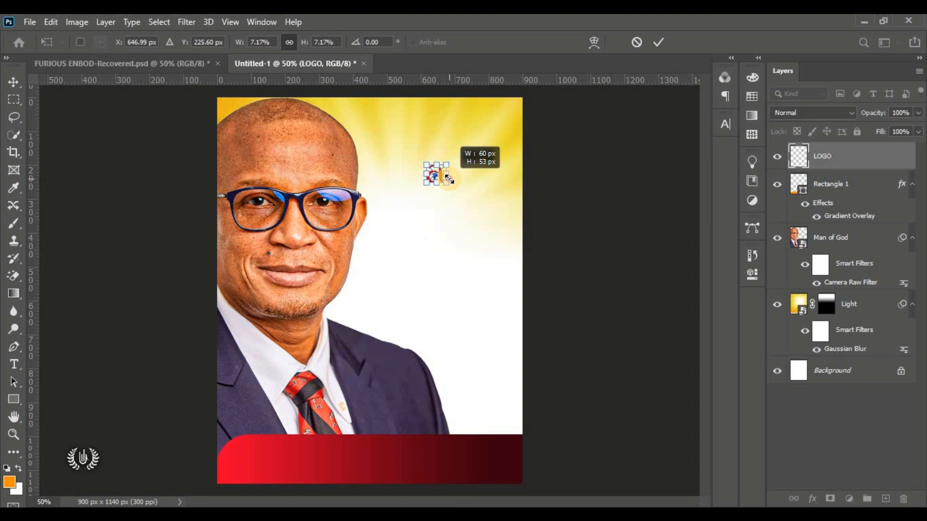
left_click(659, 42)
left_click(193, 297)
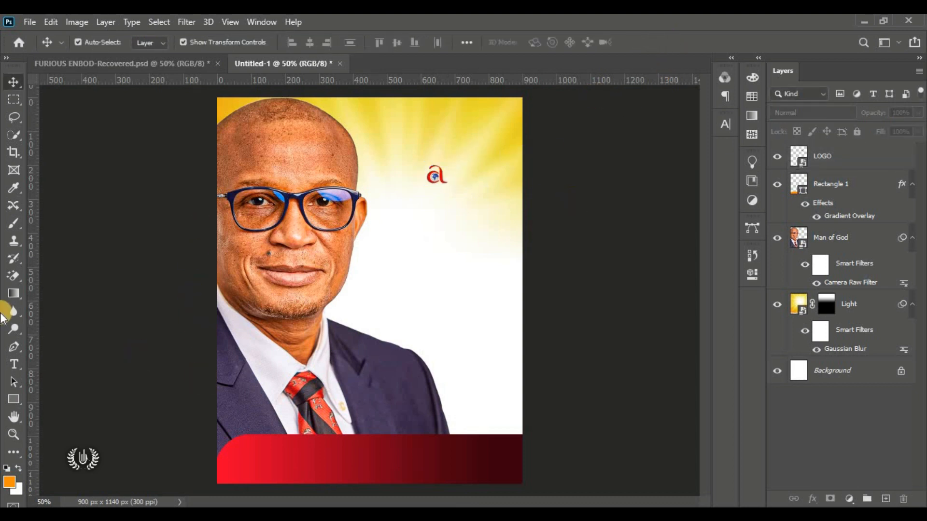
left_click(11, 365)
Step: Start a text layer below the logo in Montserrat Bold with black colour
left_click(90, 362)
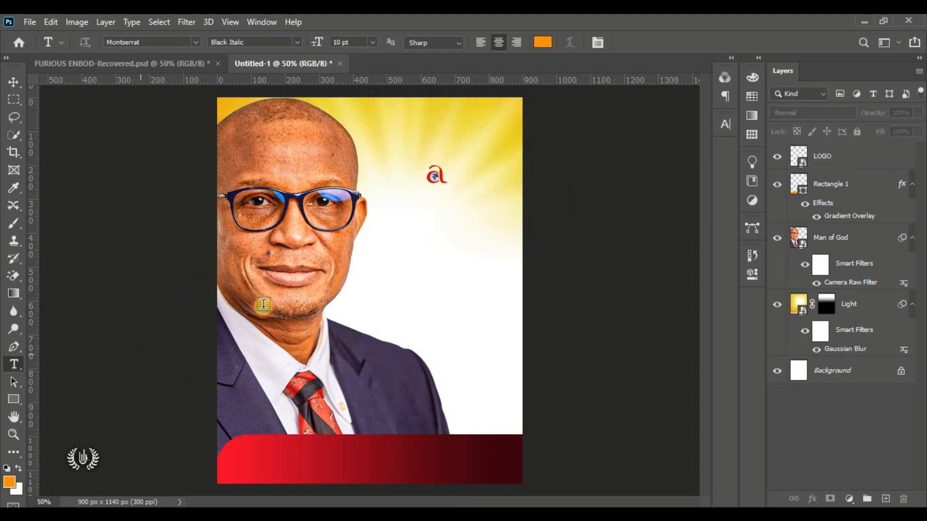
scroll(465, 172, "up", 5)
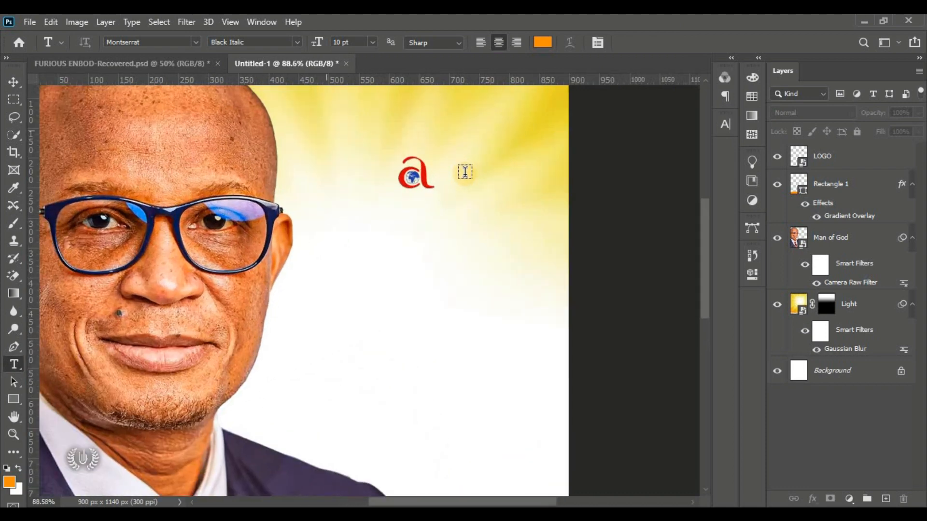
left_click(302, 233)
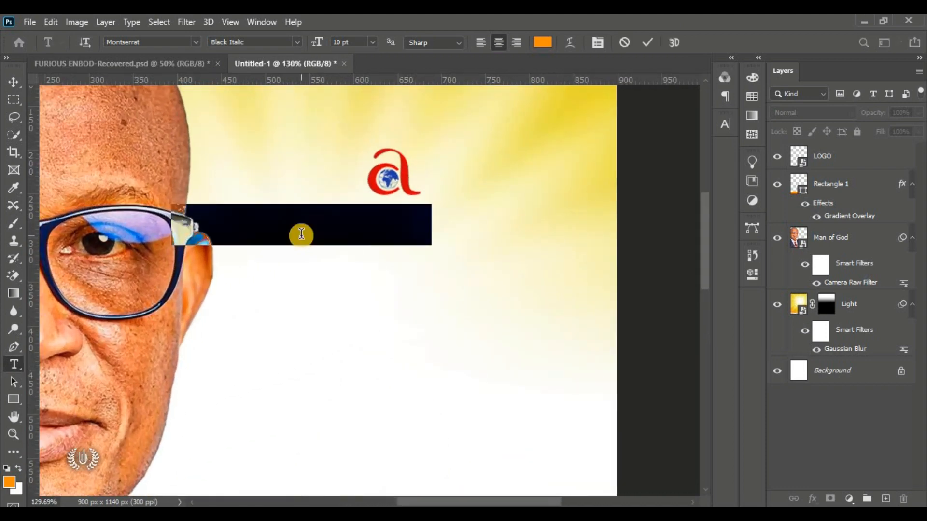
left_click_drag(215, 262, 355, 267)
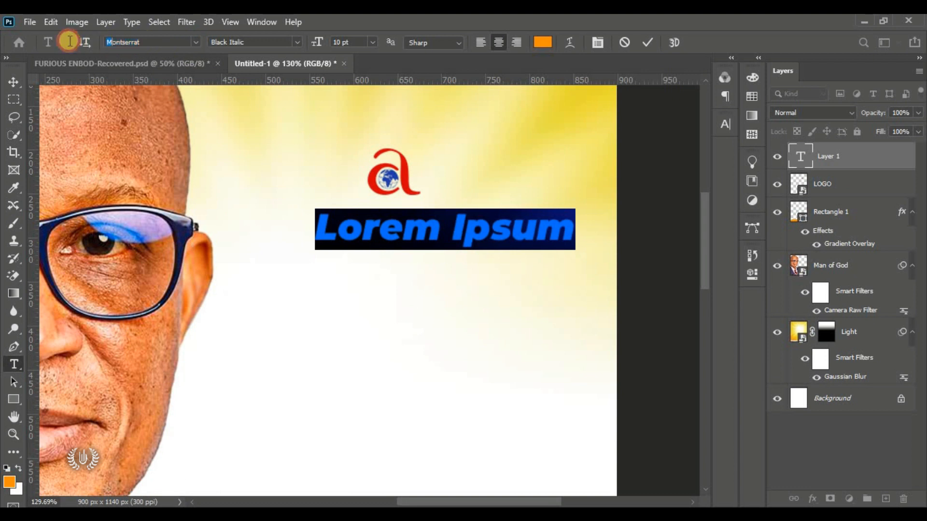
left_click_drag(145, 42, 96, 42)
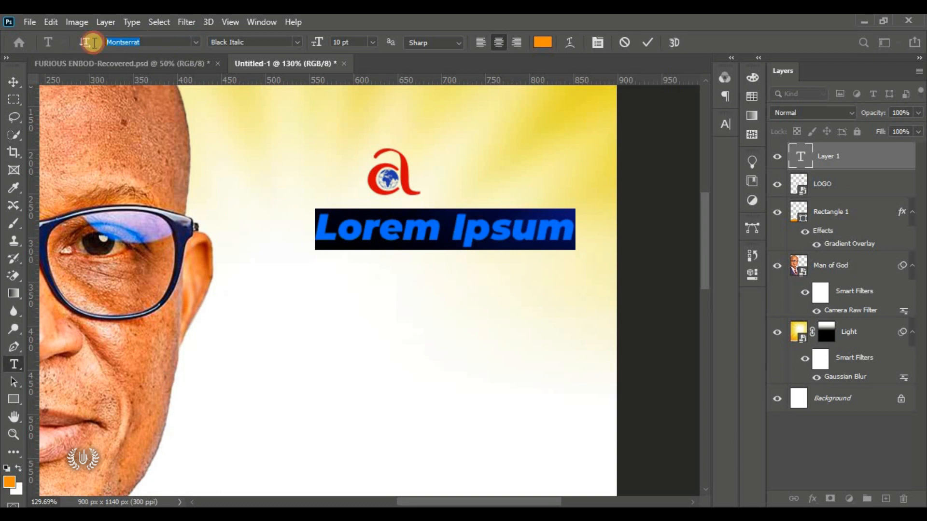
left_click(297, 42)
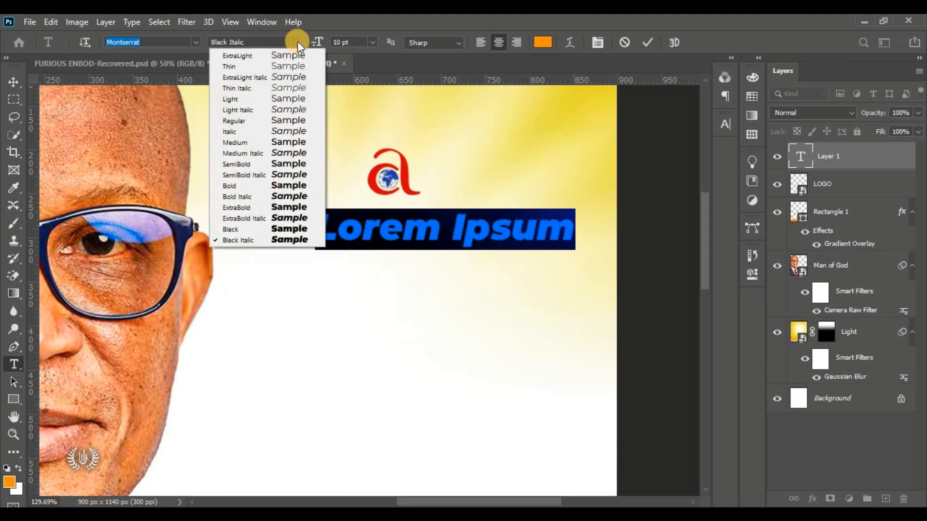
left_click(300, 186)
left_click(541, 42)
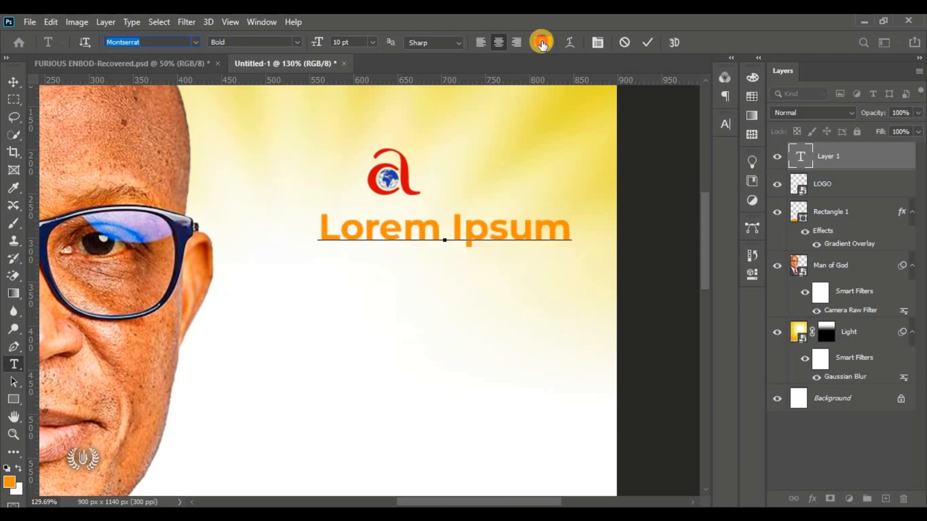
left_click_drag(607, 197, 685, 348)
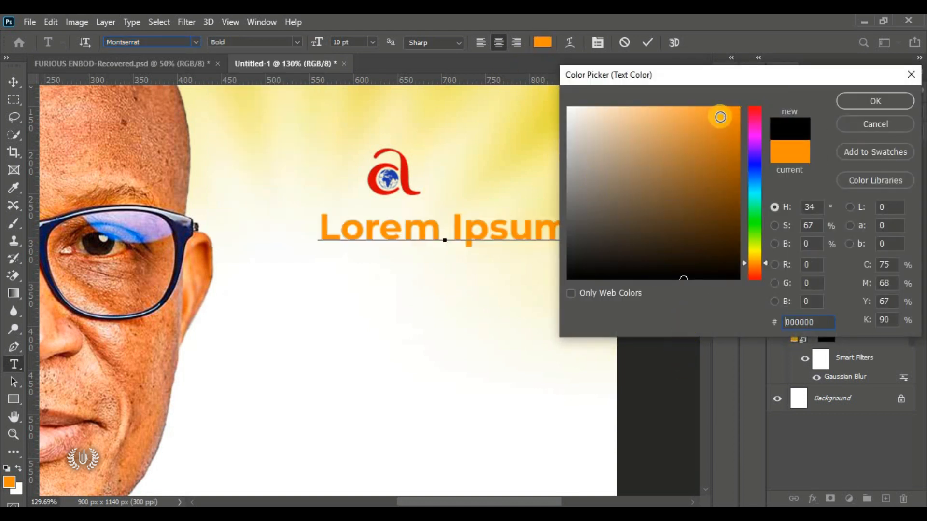
left_click_drag(641, 88, 413, 117)
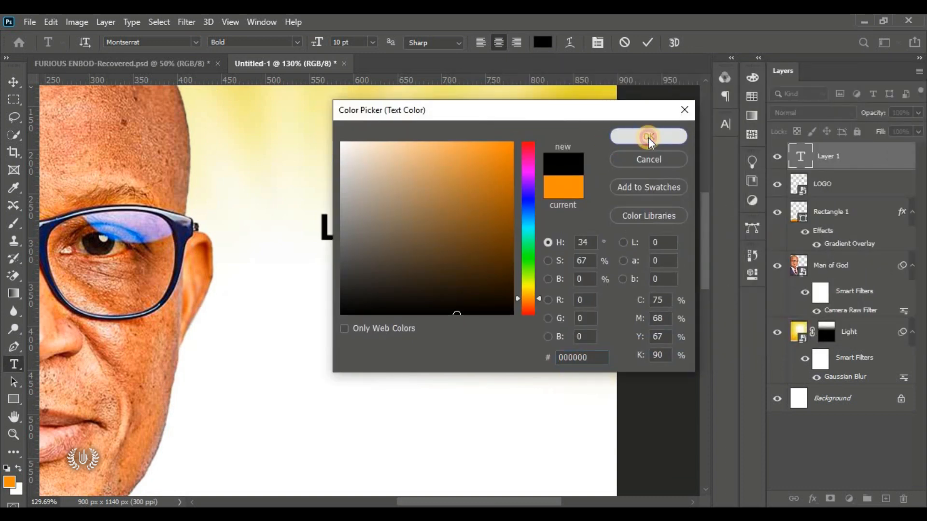
left_click(648, 137)
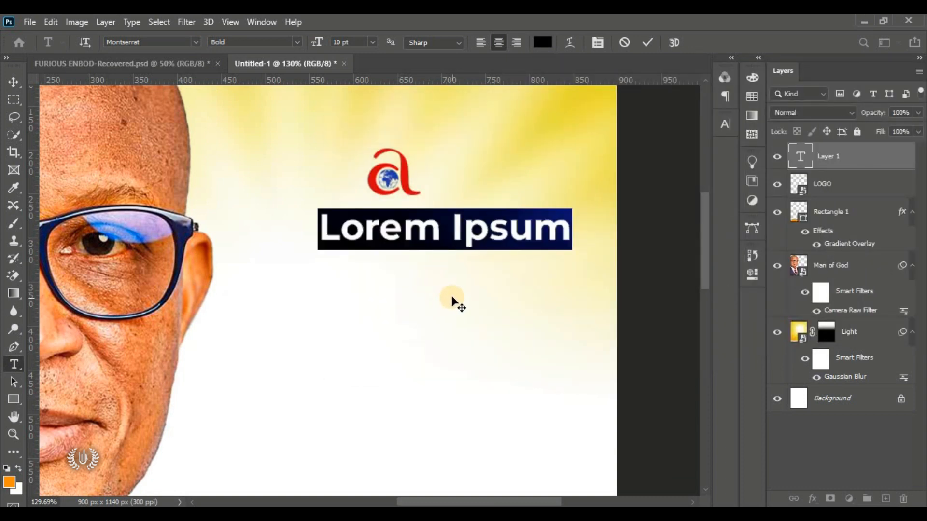
Step: Type 'THE APOSTOLIC CHURCH' and commit the text
left_click_drag(452, 300, 419, 295)
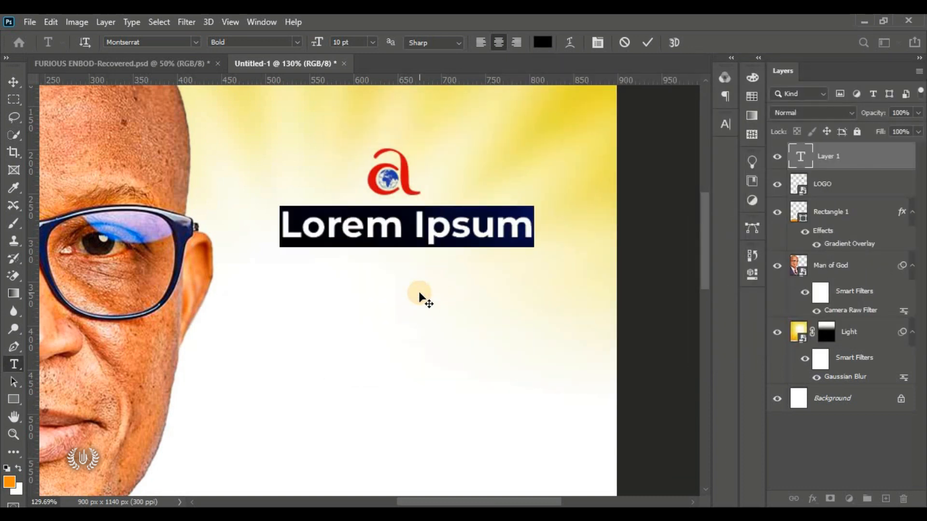
type("THE APOSTOLIC CHURC")
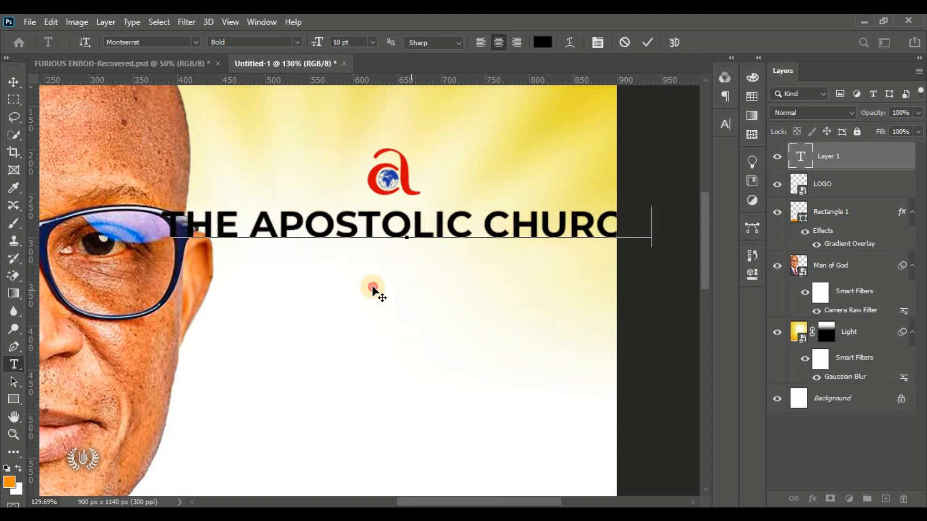
type("H")
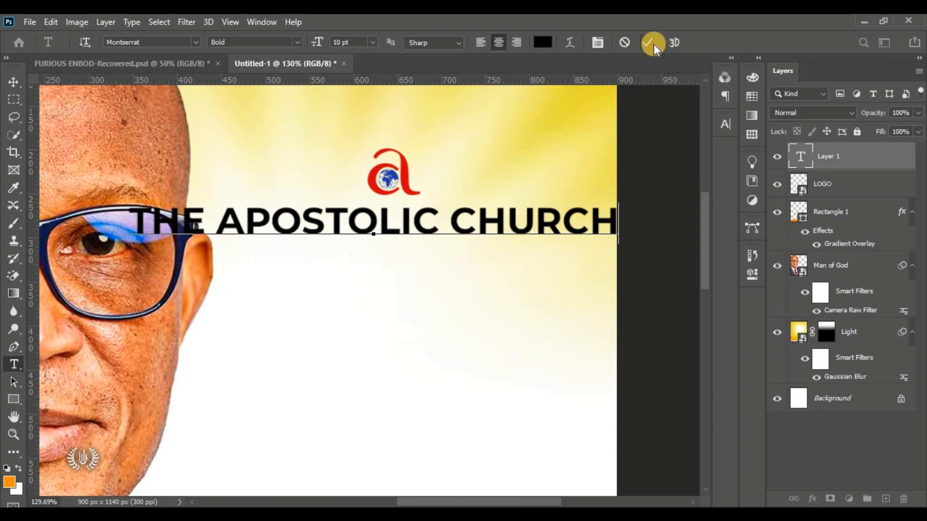
left_click(654, 44)
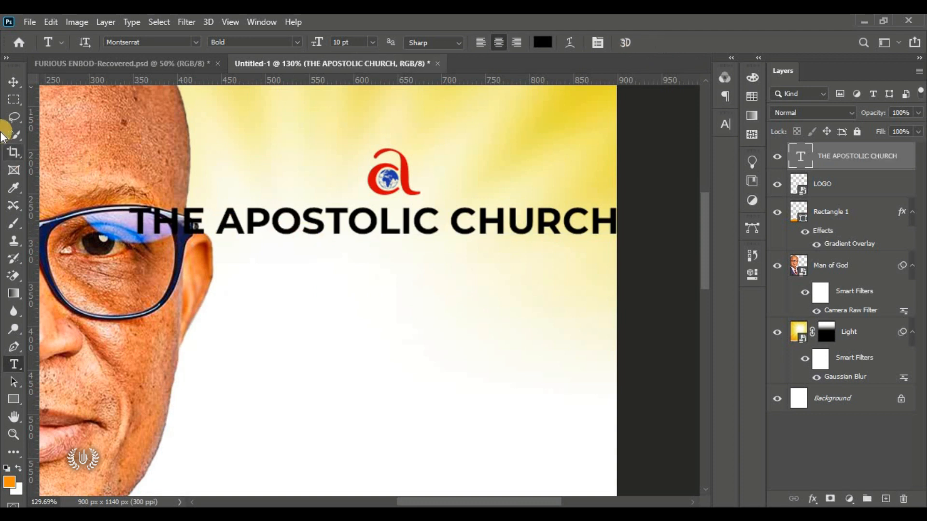
Step: Scale the church name to about 57% and centre it beneath the logo
left_click(14, 82)
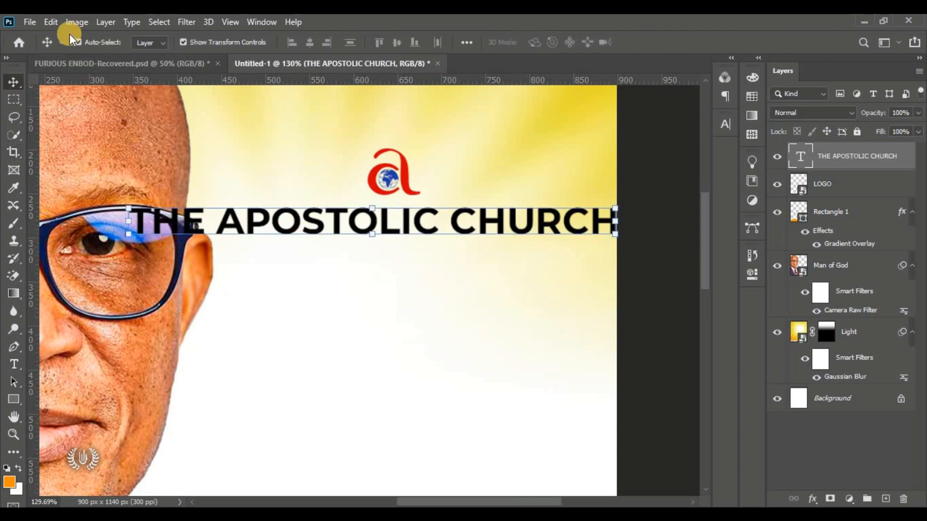
left_click(50, 21)
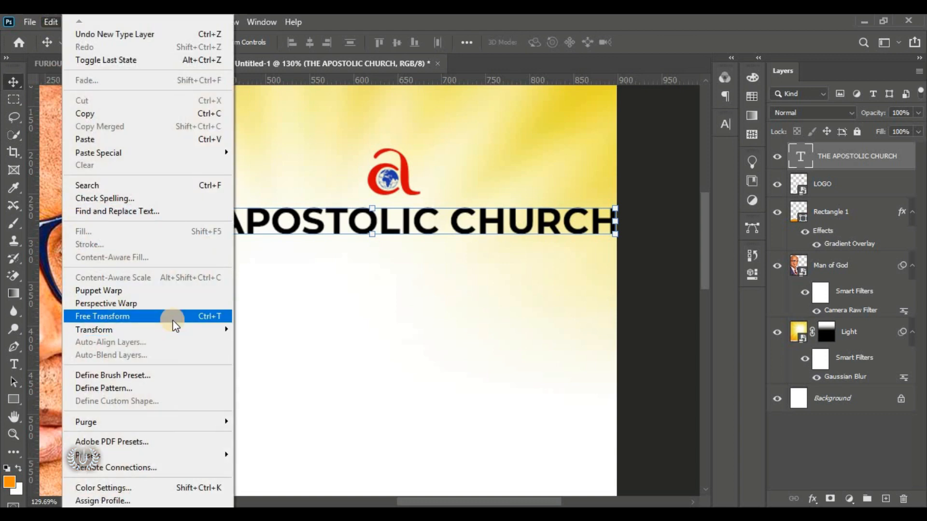
left_click(175, 326)
left_click_drag(130, 203, 339, 203)
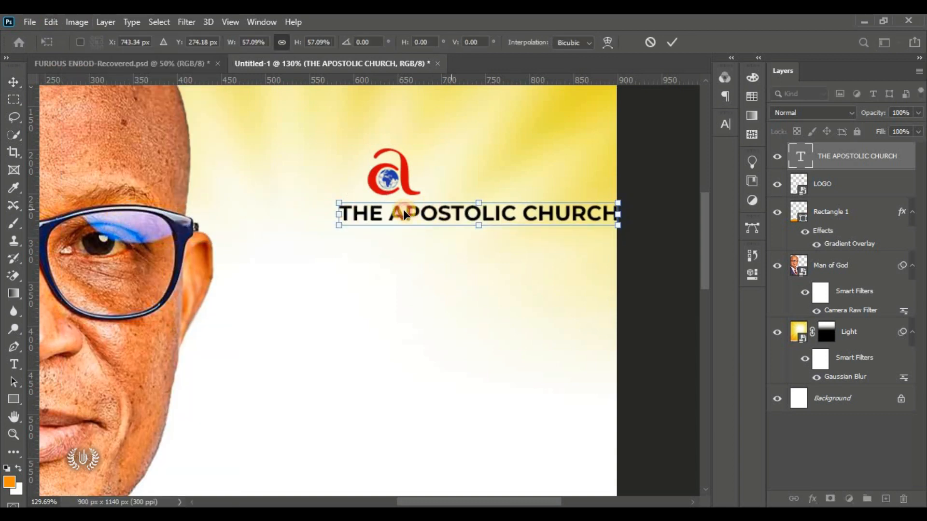
left_click_drag(405, 215, 377, 217)
left_click(672, 42)
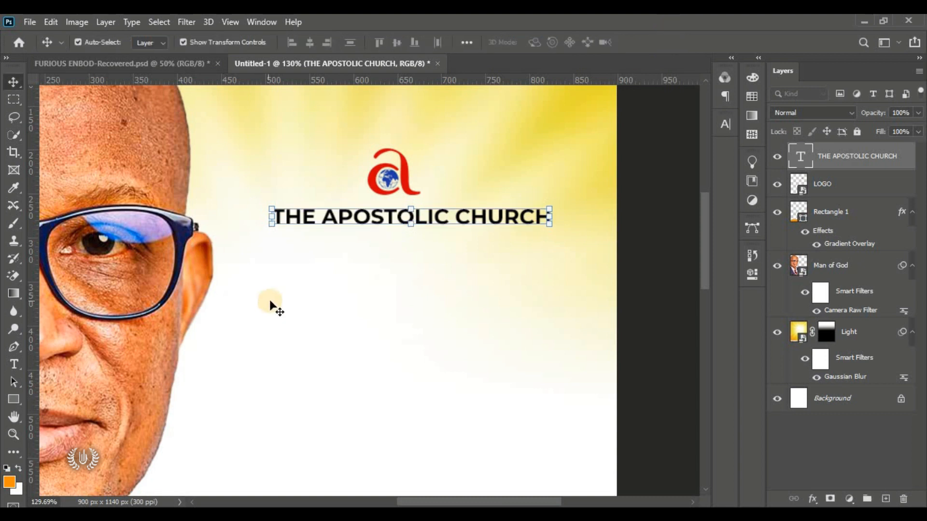
left_click(14, 364)
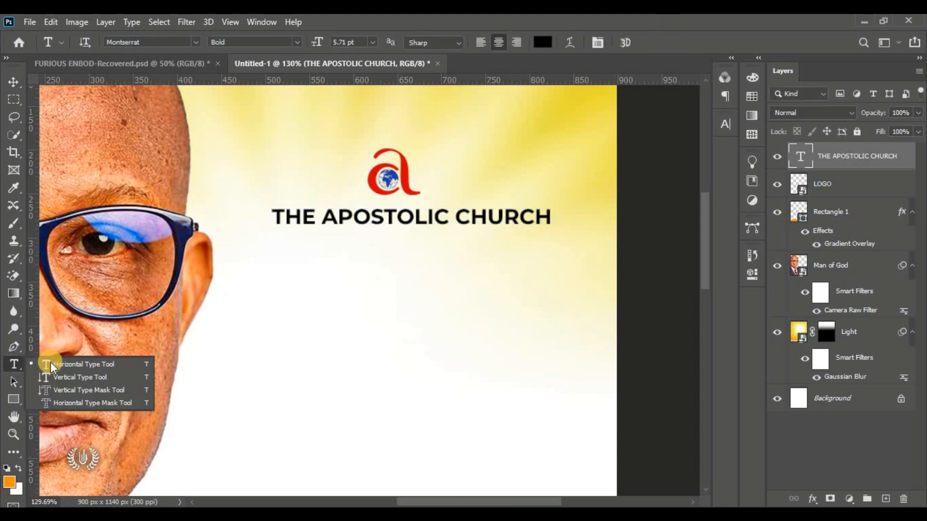
Step: Add a 'GHANA' text line below the church name and set it to 5.01 pt
left_click(51, 366)
left_click(314, 263)
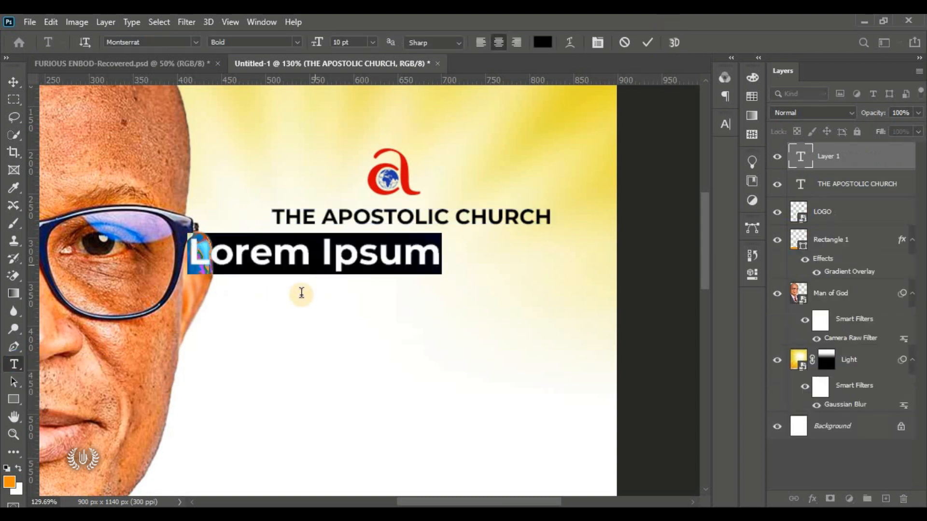
left_click_drag(251, 302, 328, 305)
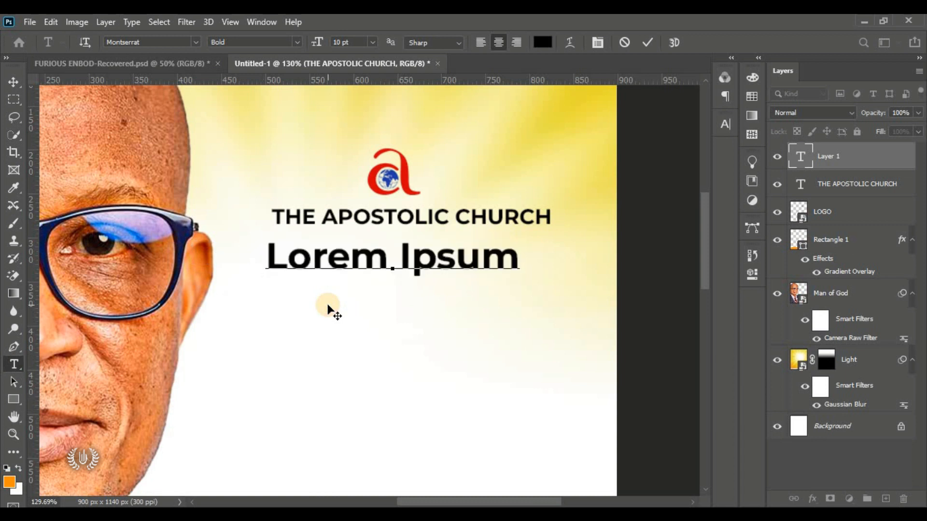
type("GHANA")
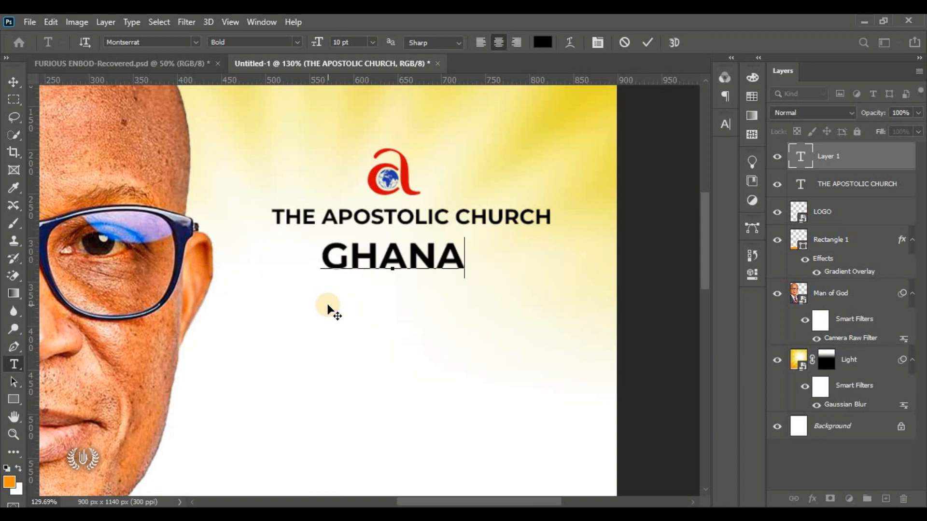
left_click_drag(497, 258, 360, 272)
left_click_drag(445, 272, 273, 269)
left_click_drag(320, 43, 313, 43)
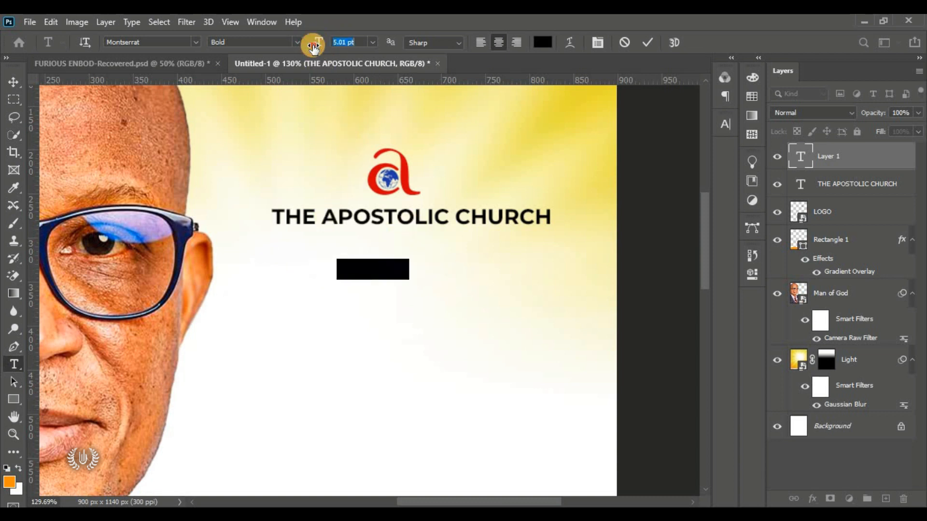
left_click_drag(403, 322, 346, 284)
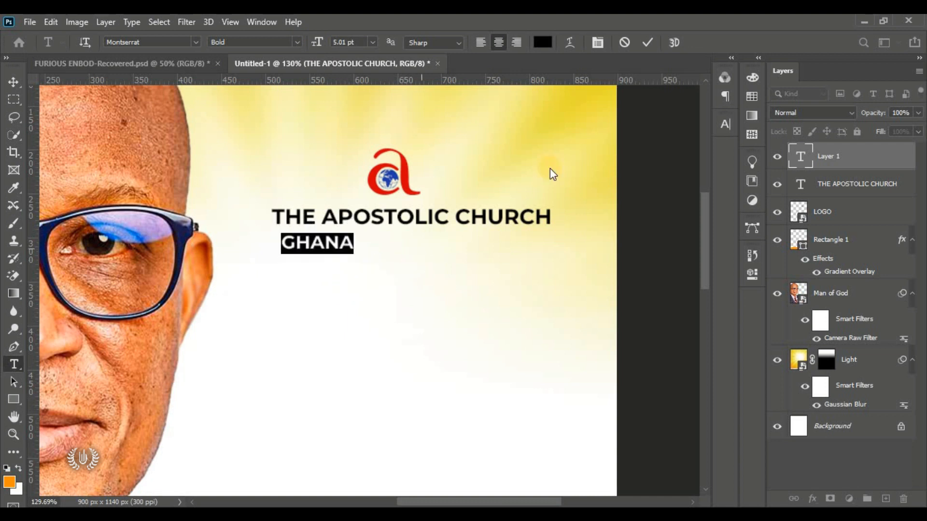
Step: Spread GHANA's letters widely with Character panel tracking and commit the text
left_click(725, 122)
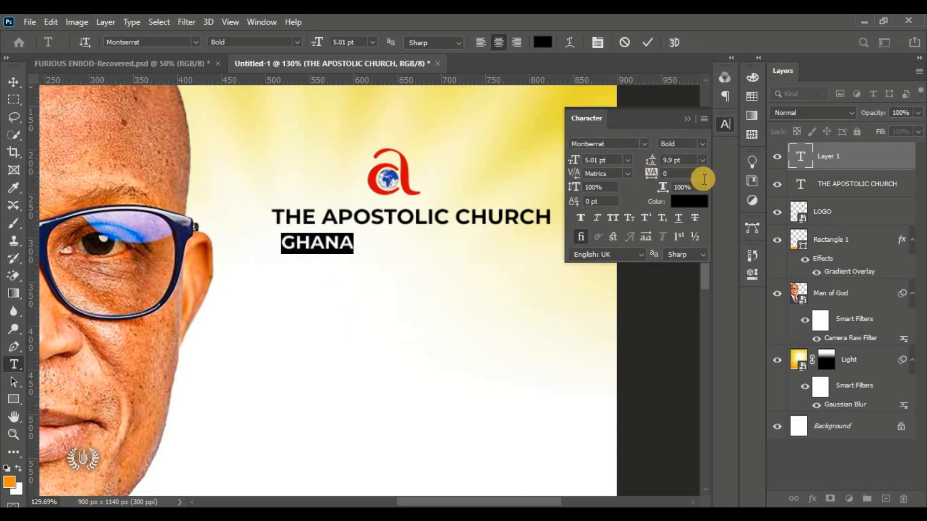
left_click(733, 123)
left_click(733, 123)
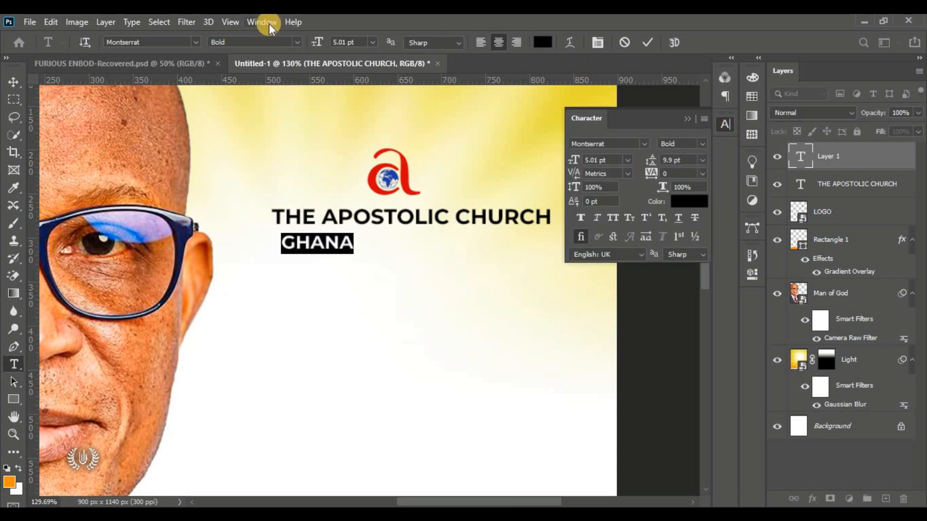
left_click(268, 24)
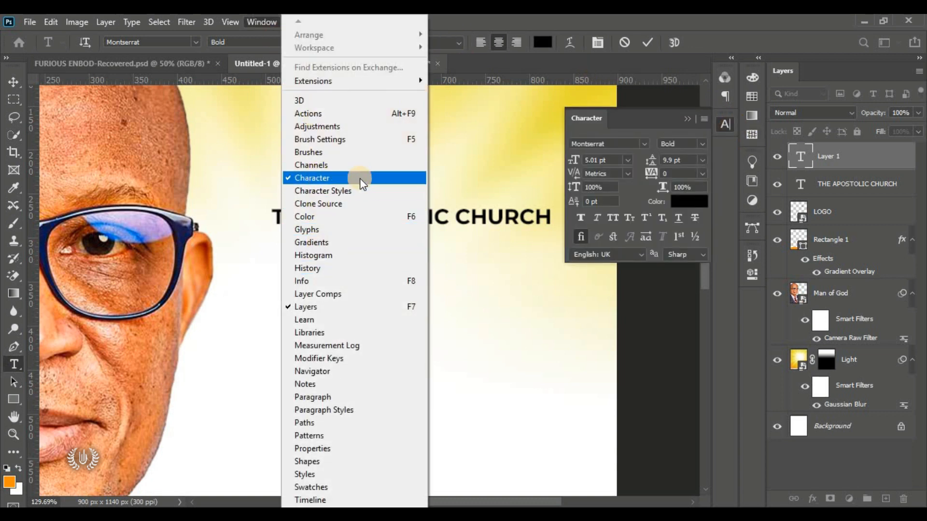
left_click(645, 118)
left_click_drag(654, 178, 768, 246)
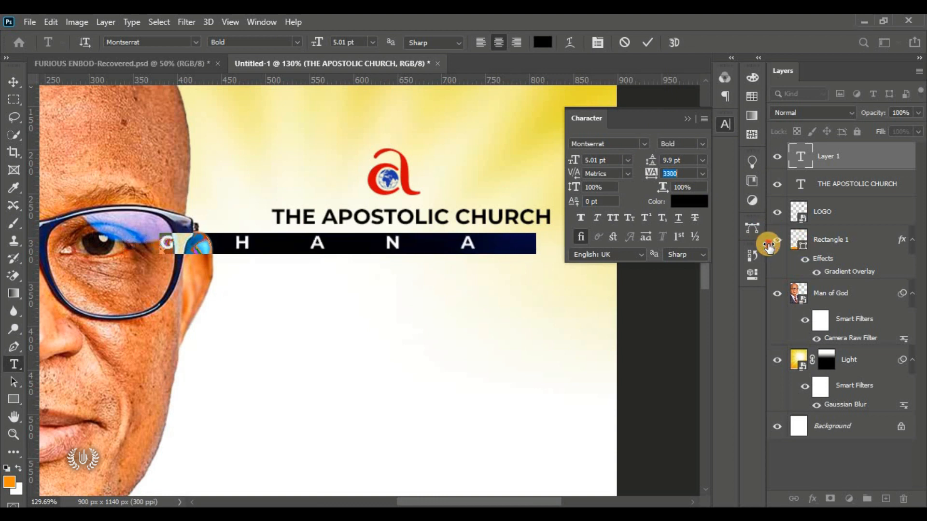
key("Return")
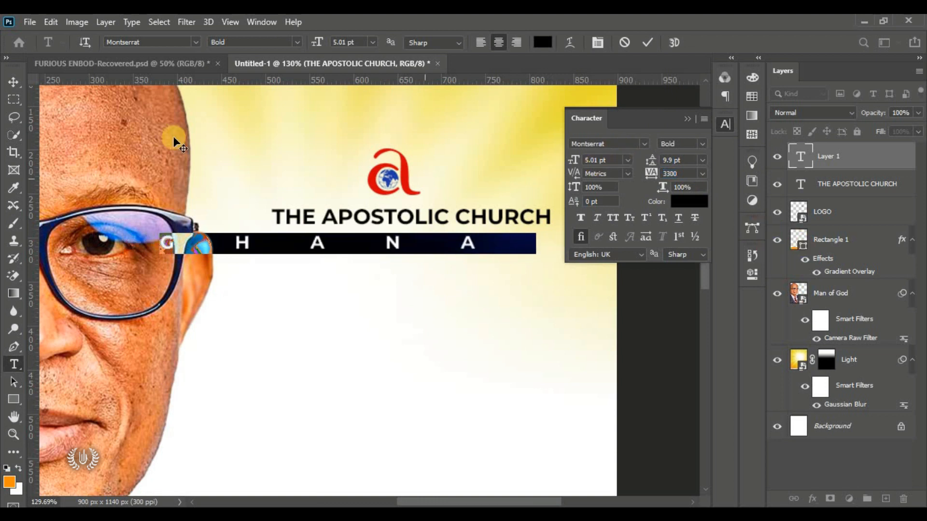
left_click(647, 42)
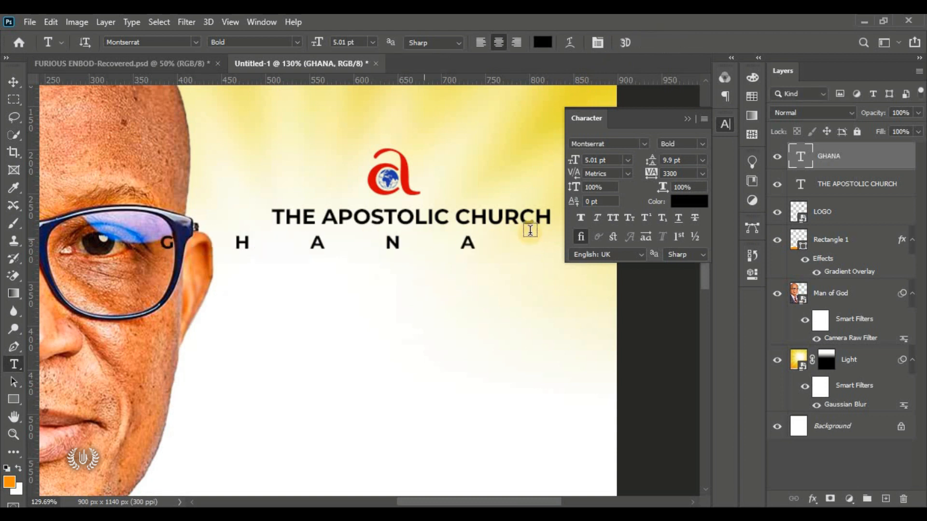
Step: Settle GHANA's tracking at 3000 and move it under the title
left_click(683, 173)
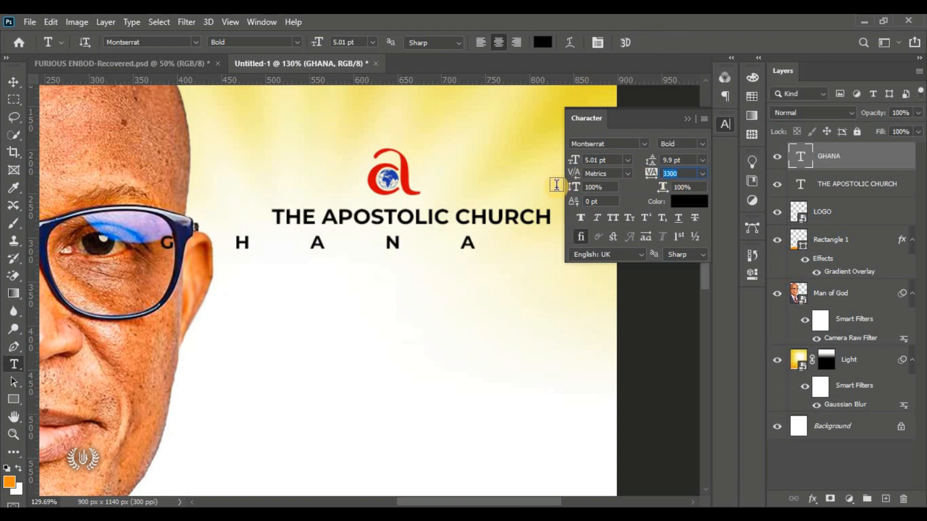
key("Return")
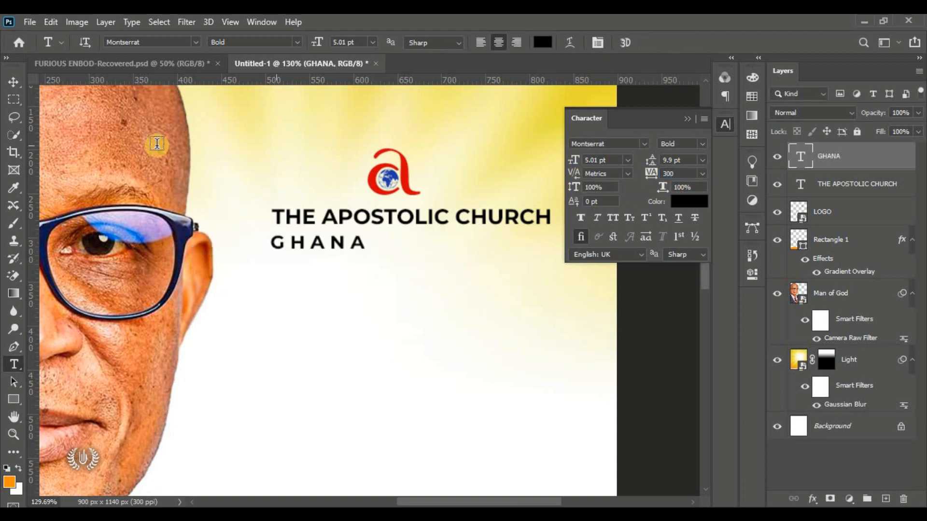
left_click(14, 82)
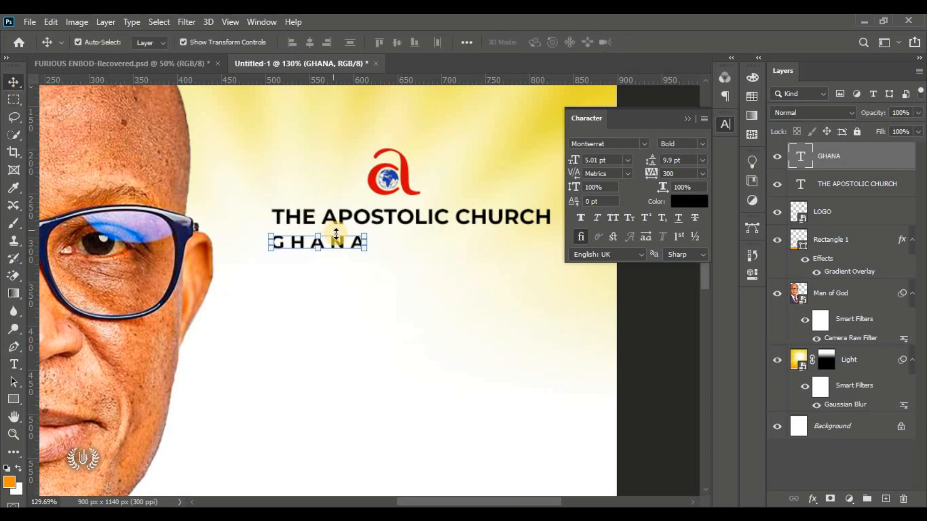
left_click(684, 173)
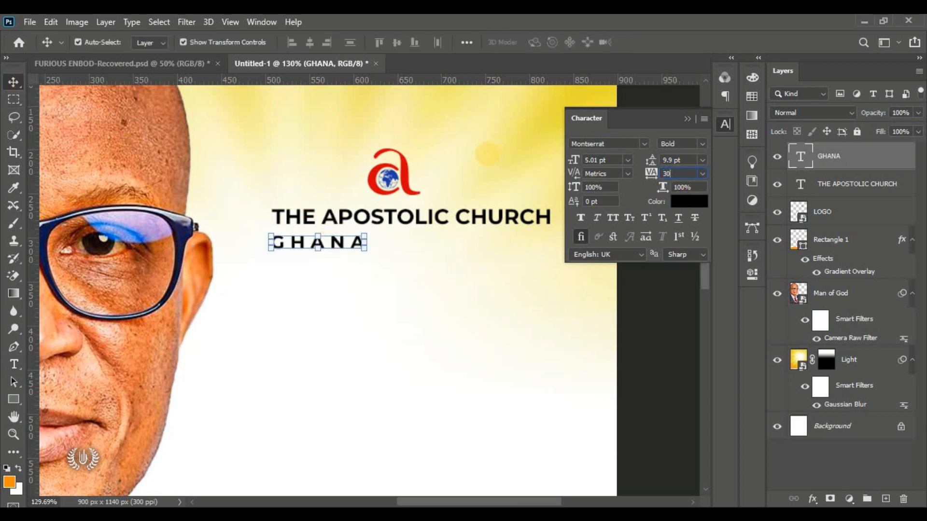
key("Return")
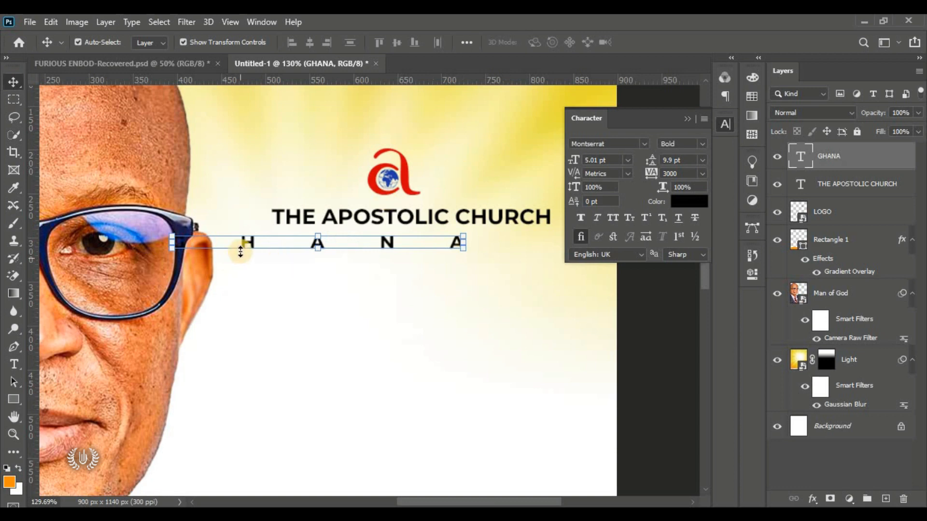
left_click_drag(254, 248, 342, 247)
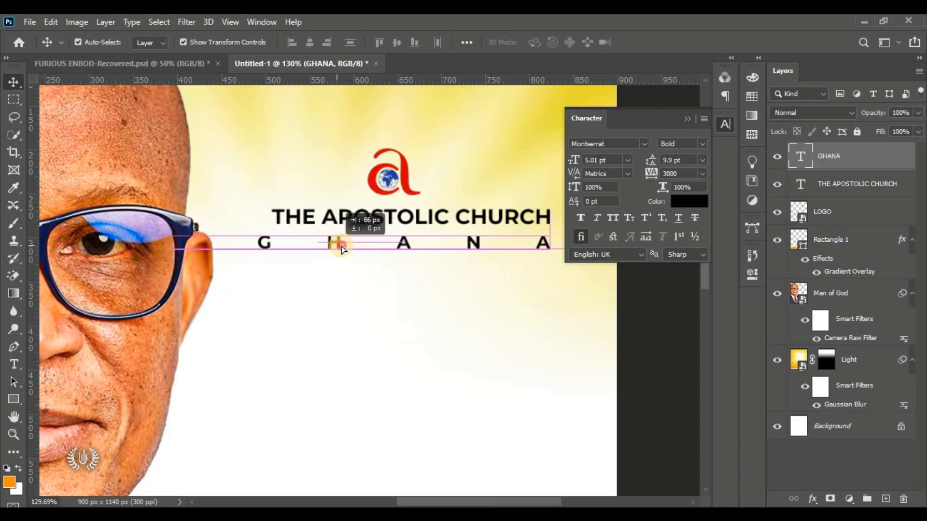
left_click(686, 117)
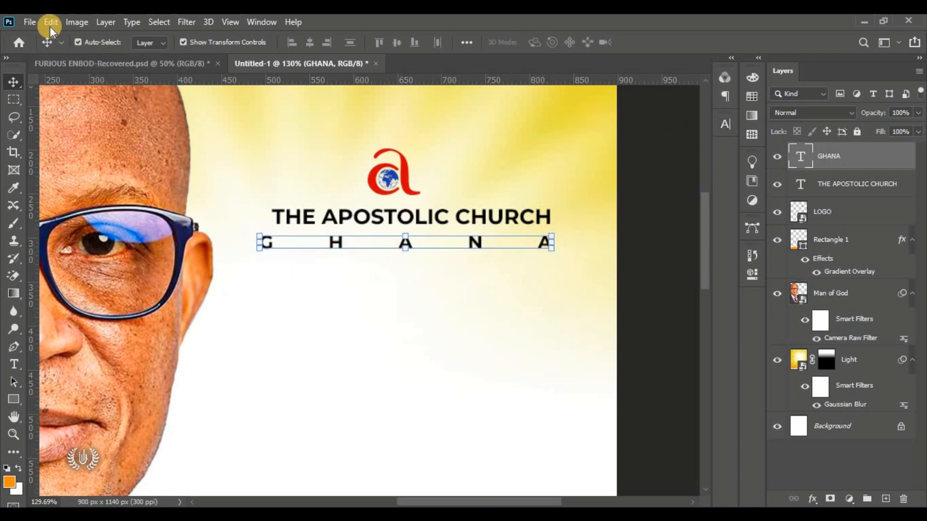
Step: Free-transform GHANA to about 66% and position it beneath the church heading
left_click(50, 22)
left_click(111, 317)
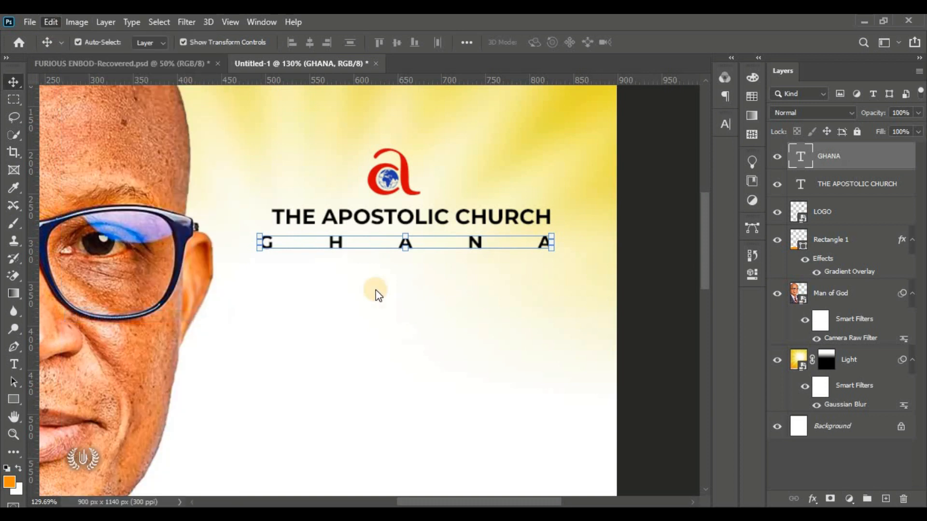
left_click_drag(257, 254, 271, 250)
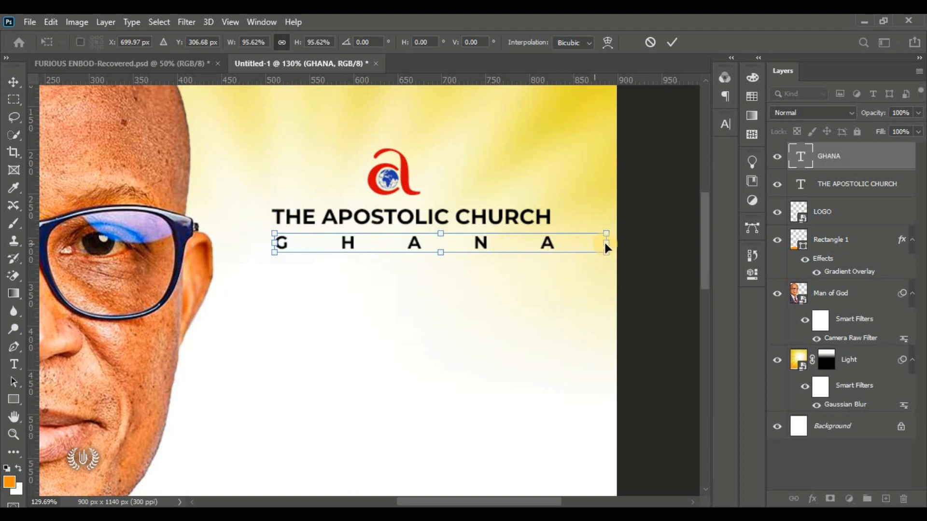
left_click_drag(578, 246, 498, 251)
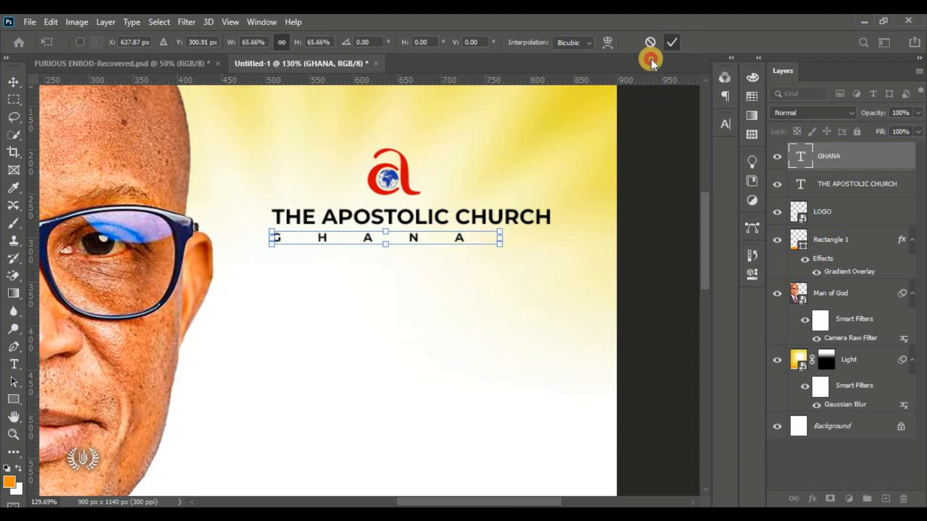
left_click(672, 43)
left_click(658, 258)
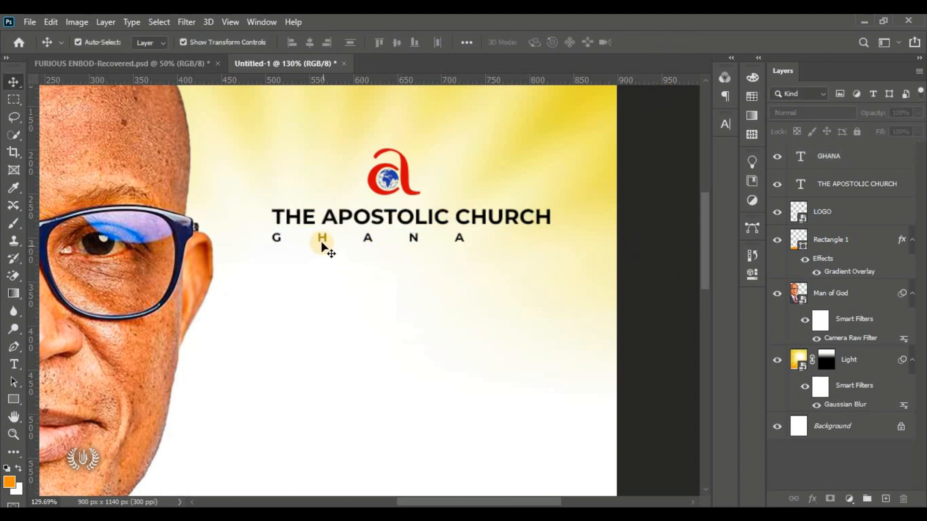
Step: Draw a thin 94 × 7 px rounded bar right of GHANA and fill it black (000000)
left_click_drag(16, 398, 68, 410)
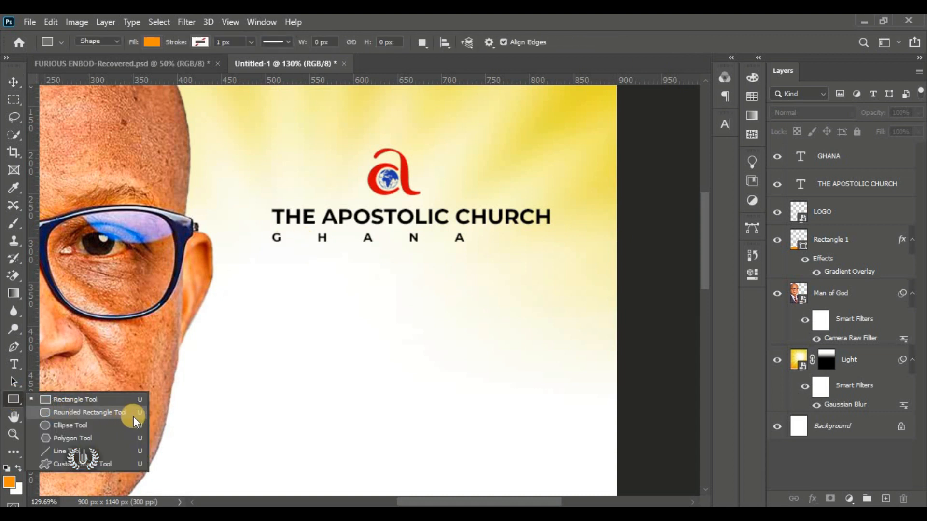
left_click_drag(133, 416, 138, 408)
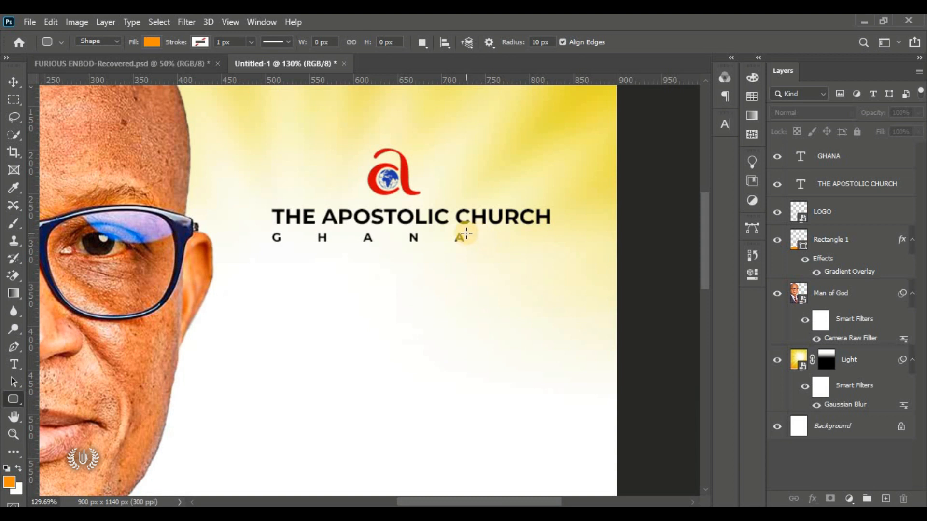
left_click_drag(471, 235, 553, 238)
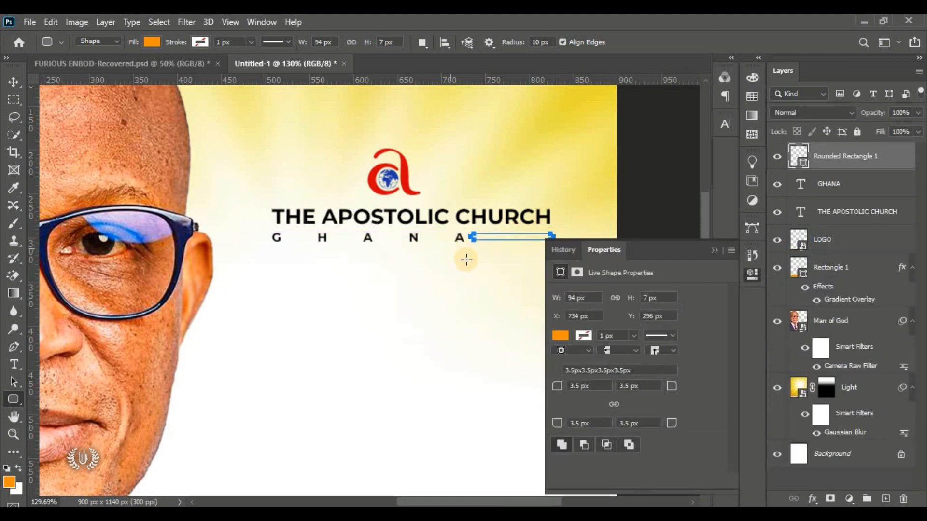
left_click(13, 82)
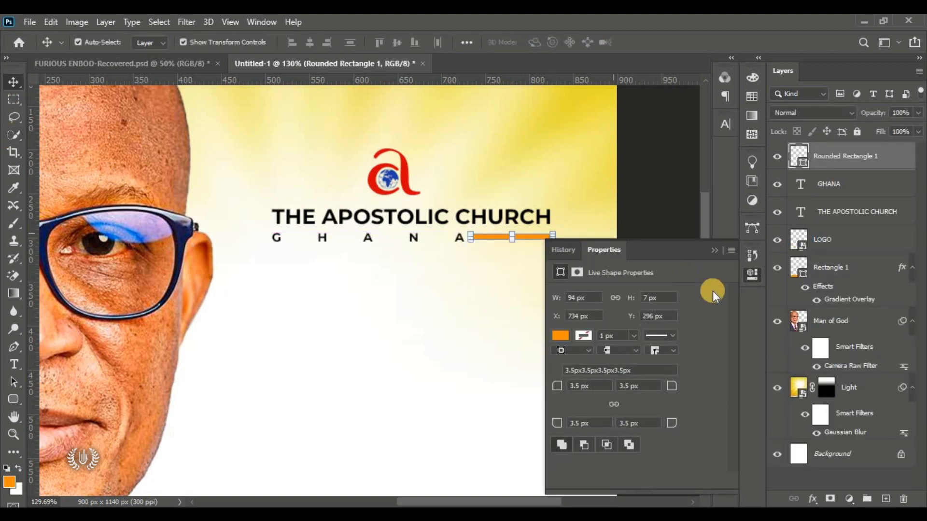
left_click(717, 252)
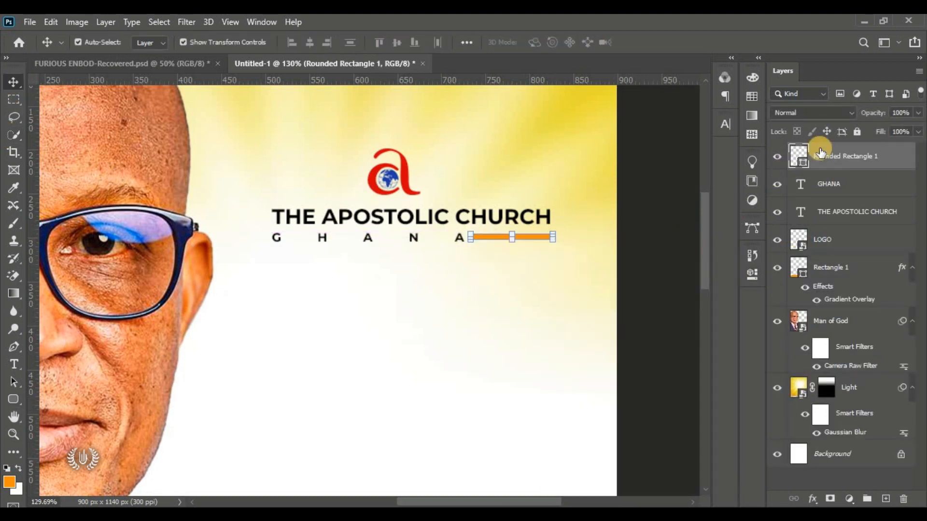
double_click(803, 161)
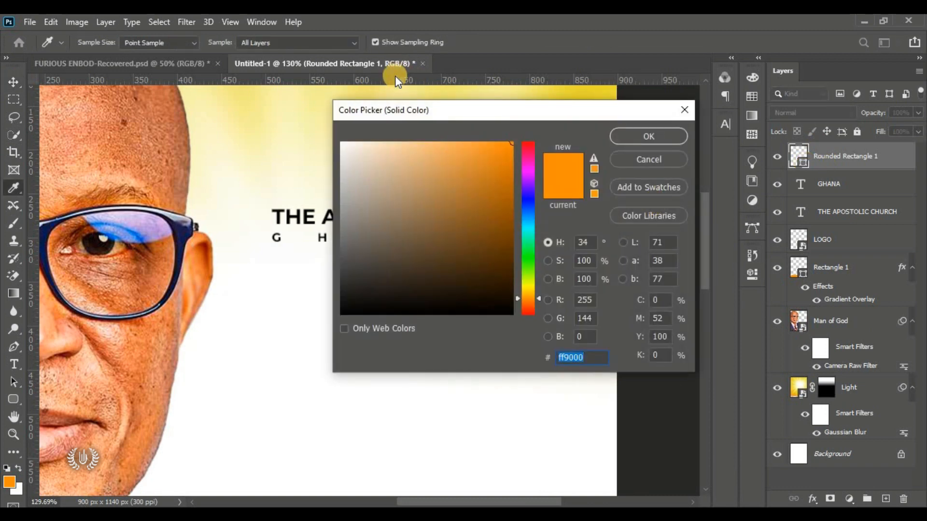
left_click_drag(456, 113, 672, 92)
left_click(555, 292)
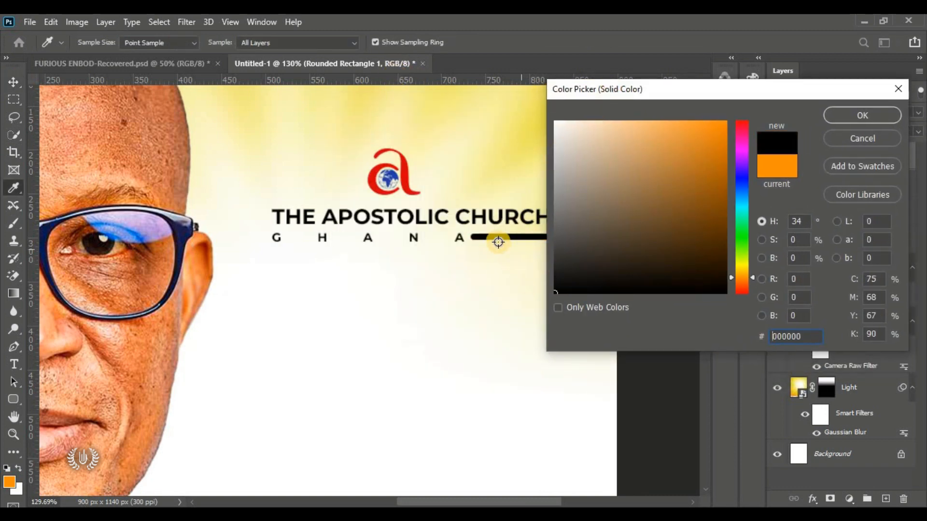
left_click(862, 116)
key("v")
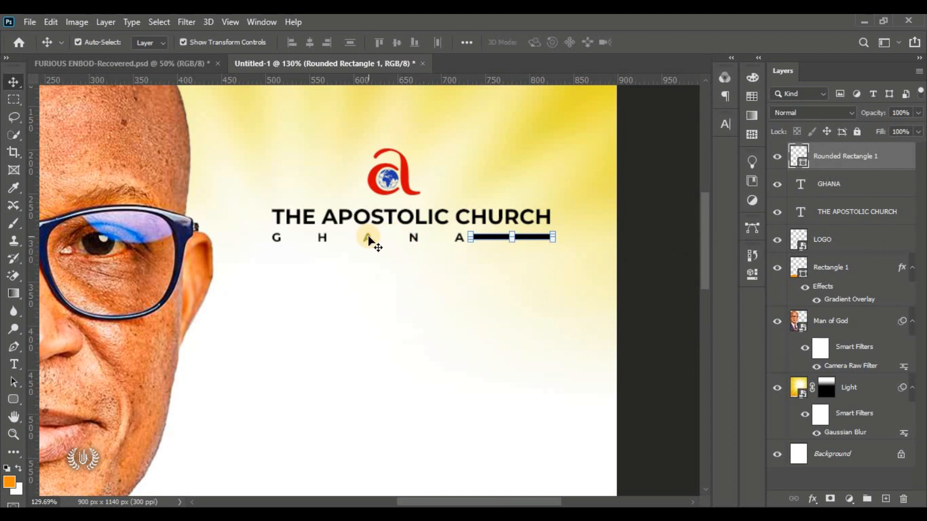
Step: Slightly narrow the GHANA line and bar together, then group them as Group 1
left_click(375, 236, "shift")
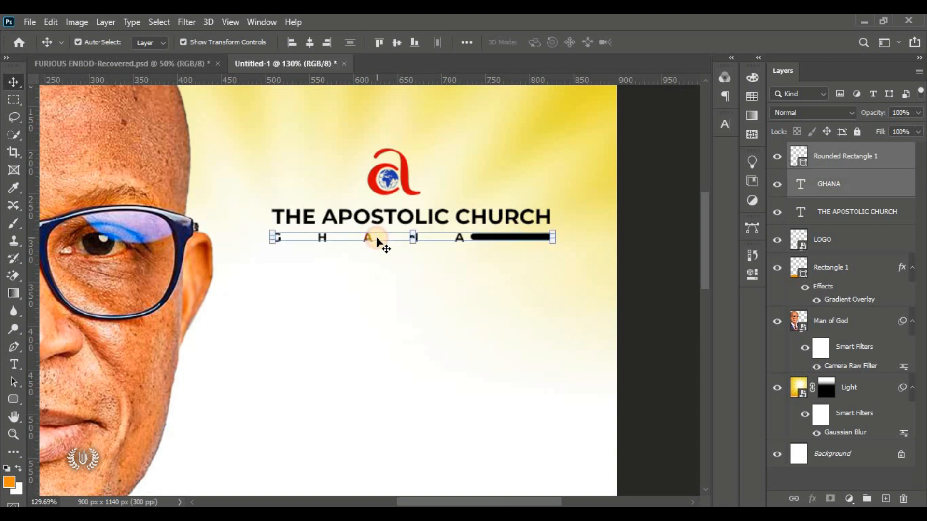
left_click_drag(272, 240, 275, 240)
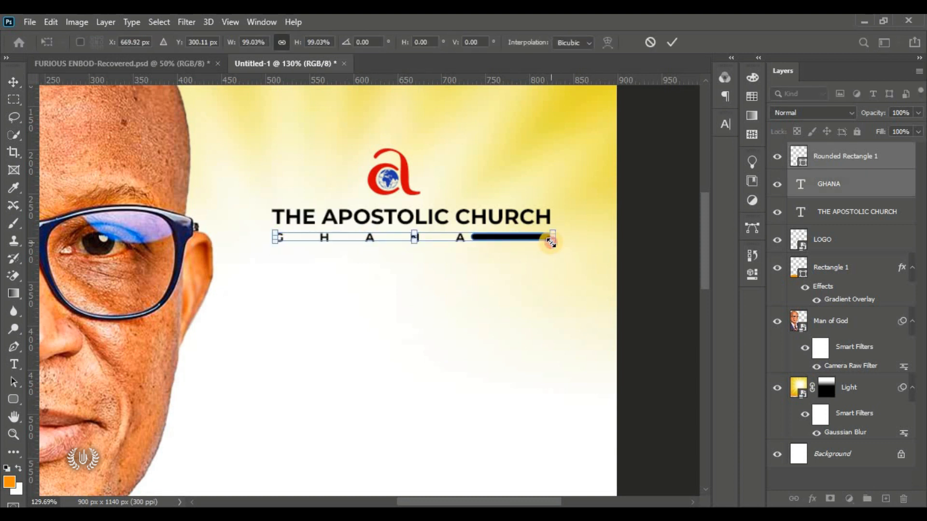
left_click_drag(551, 243, 550, 240)
left_click(678, 39)
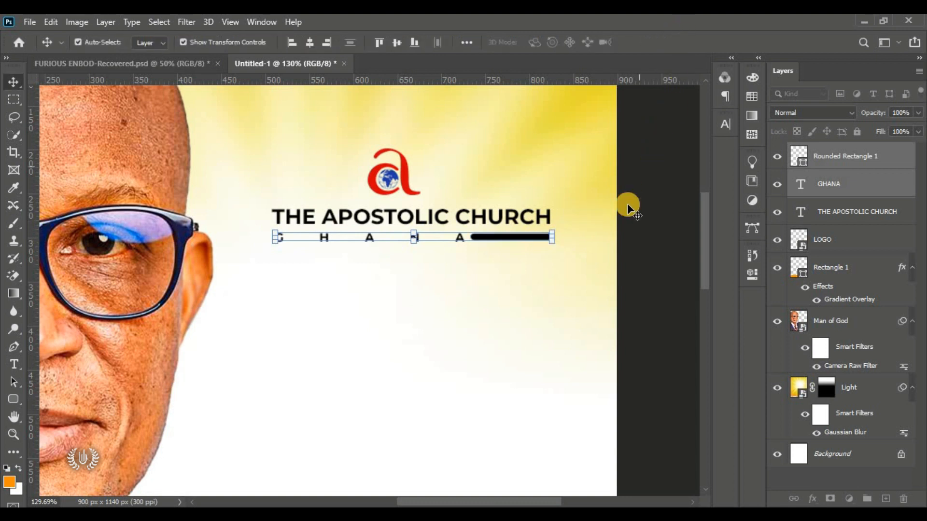
left_click(867, 499)
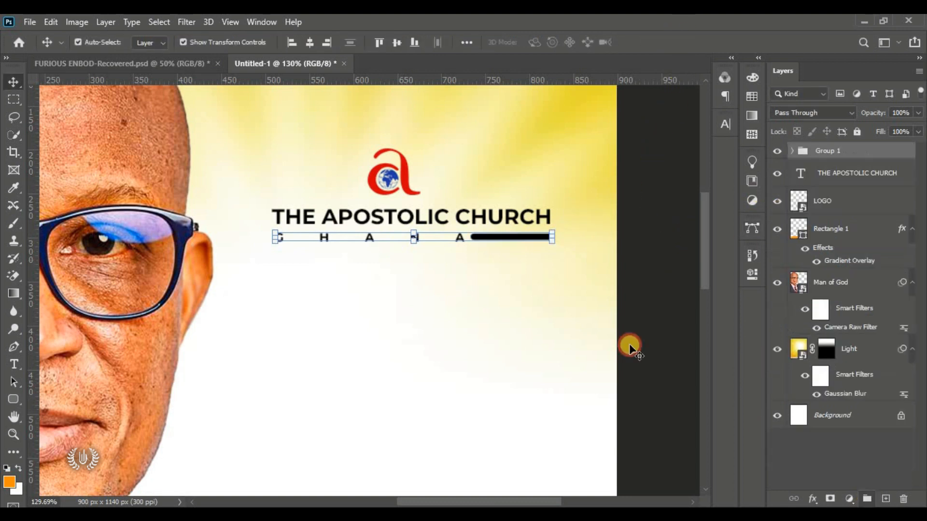
left_click(777, 151)
left_click(778, 152)
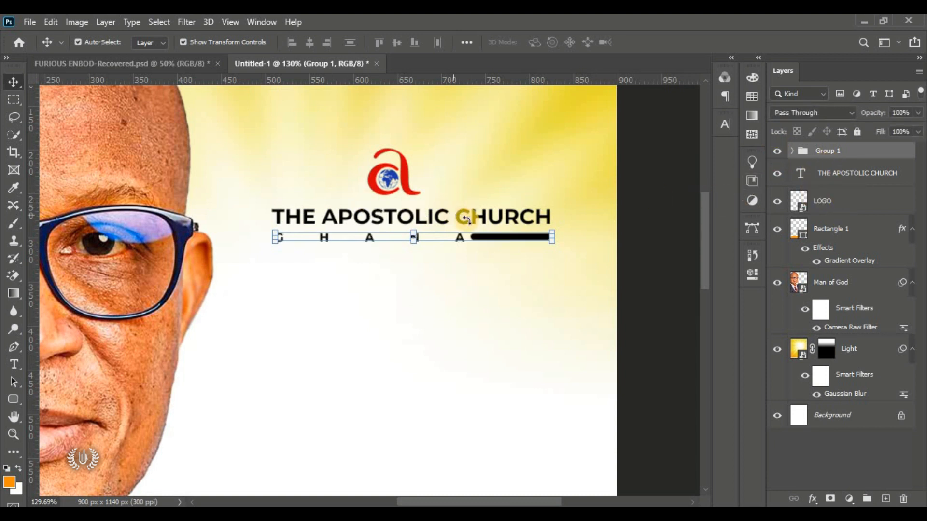
Step: Centre the logo, heading and Group 1 horizontally and fit the poster on screen
left_click(869, 205, "shift")
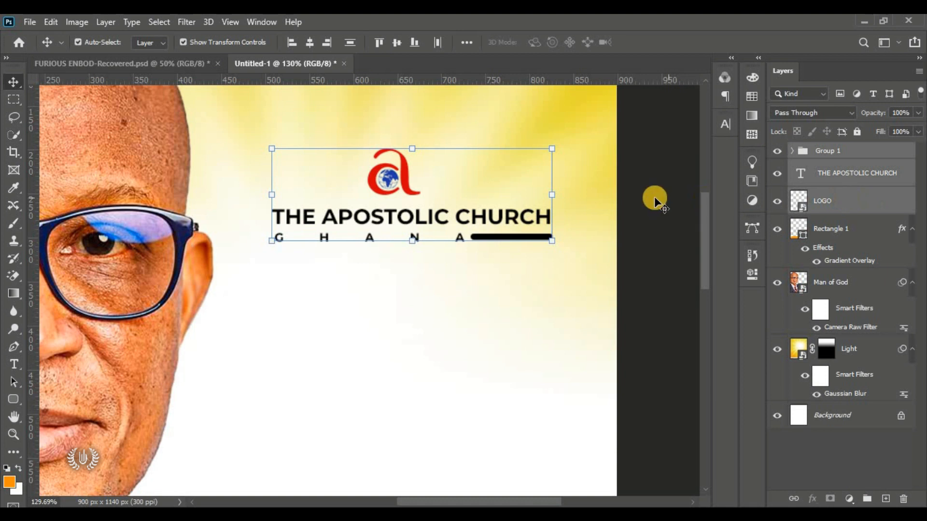
left_click(304, 42)
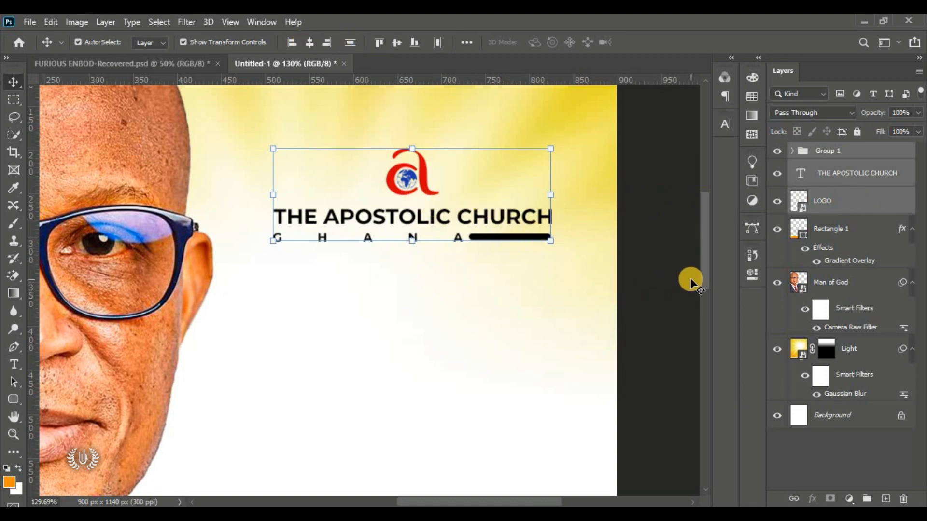
key("ctrl+0")
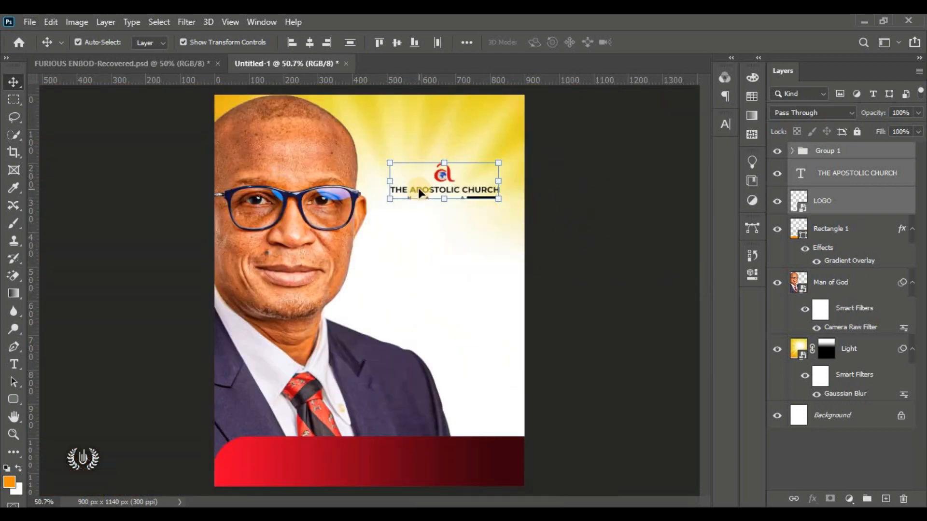
Step: Shrink the whole logo block to about 79% with Free Transform
left_click(51, 22)
left_click(146, 315)
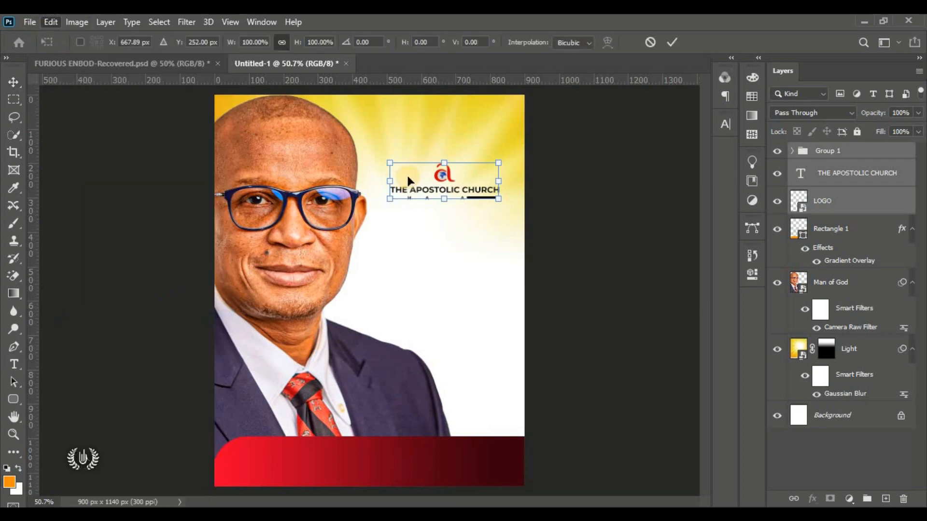
left_click_drag(496, 198, 434, 172)
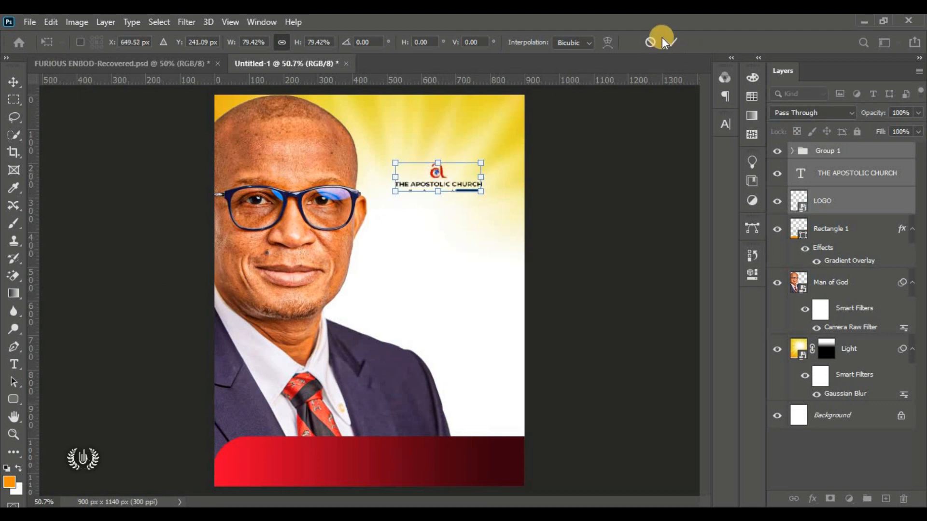
left_click(677, 38)
left_click(579, 155)
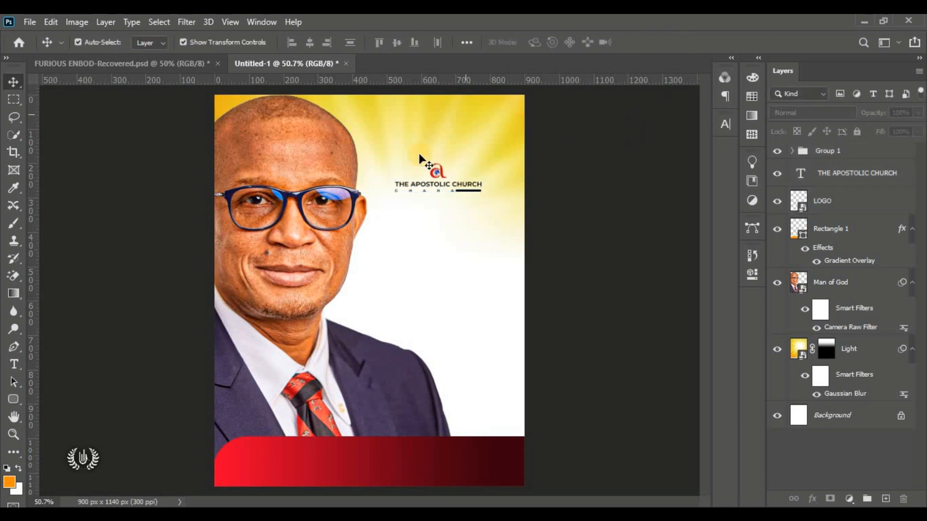
Step: Enlarge the LOGO emblem slightly with Ctrl+T
left_click(437, 168)
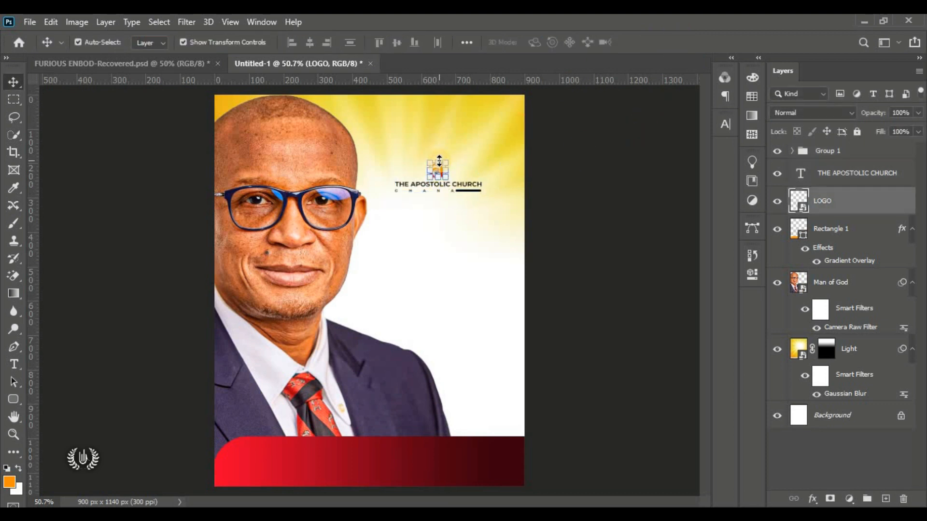
key("ctrl+t")
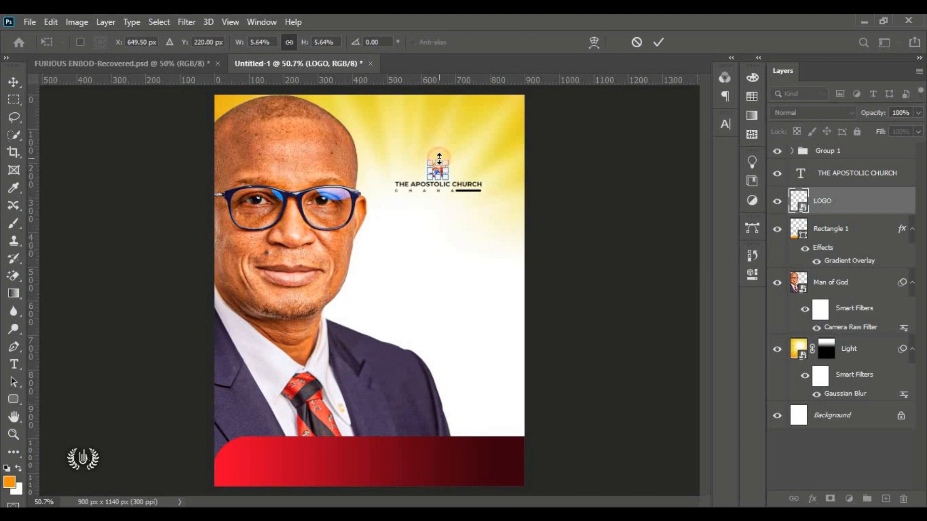
left_click_drag(440, 159, 439, 156)
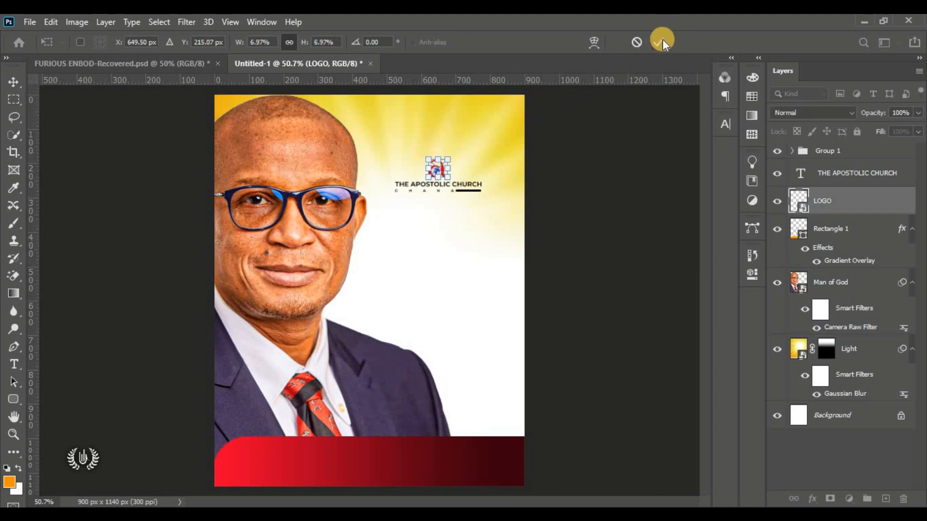
left_click(660, 42)
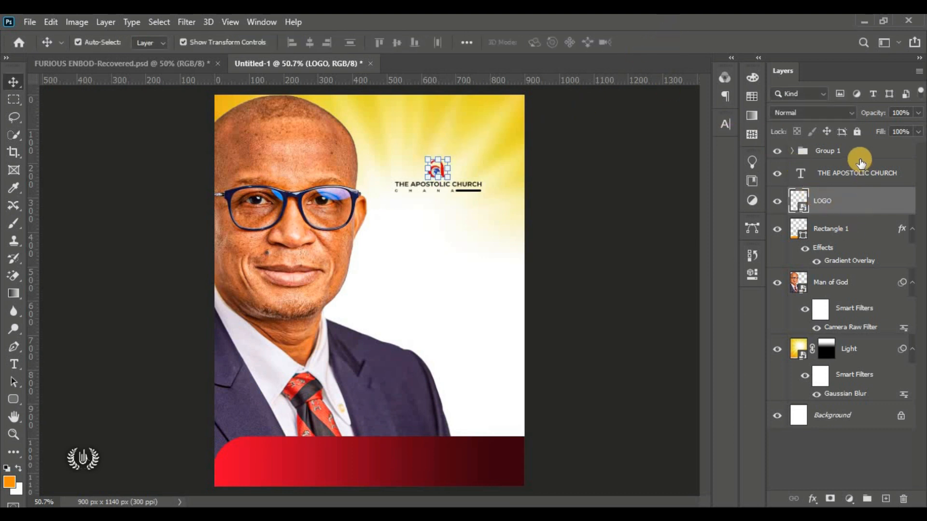
Step: Group the logo, church name and Group 1 into Group 2
left_click(861, 160, "shift")
left_click(867, 499)
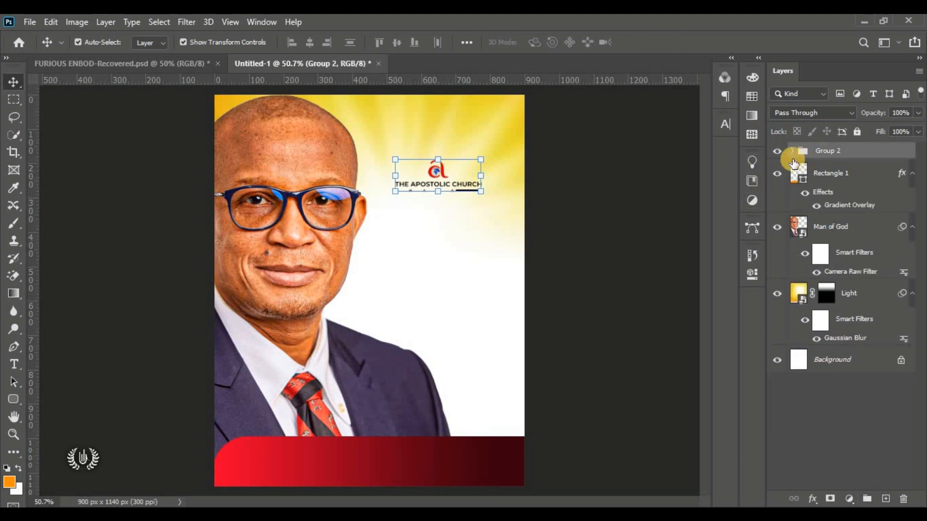
left_click(777, 151)
left_click(777, 152)
left_click(513, 140)
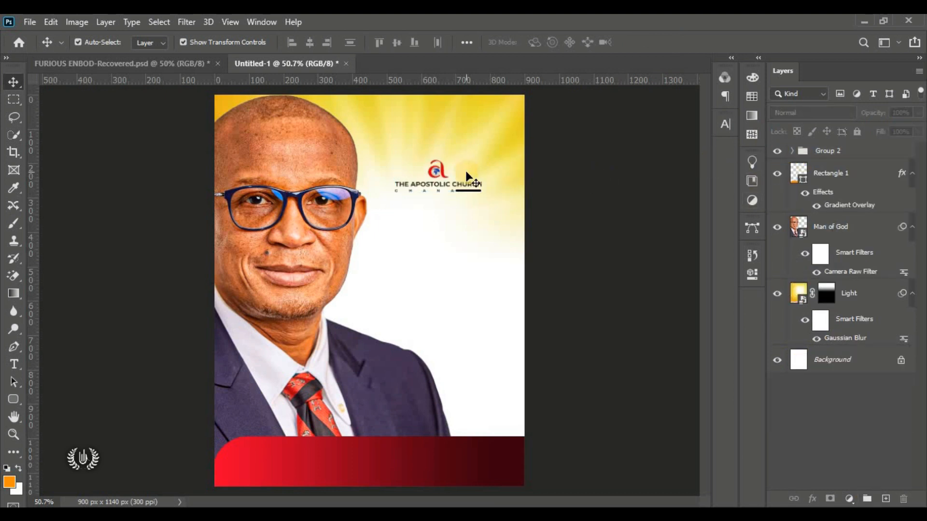
Step: Add a Lorem Ipsum text line below the logo block with tracking reset from 3000 to 0
left_click(13, 368)
left_click(136, 363)
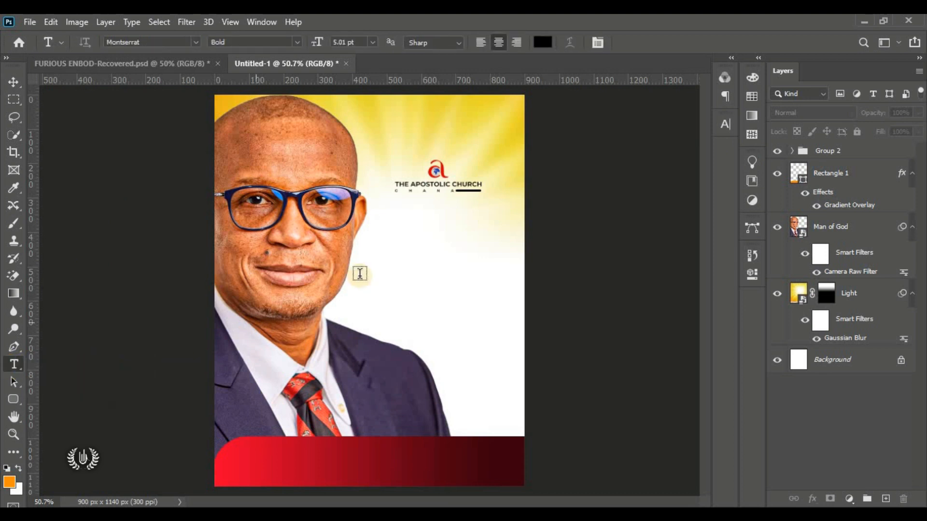
left_click(447, 238)
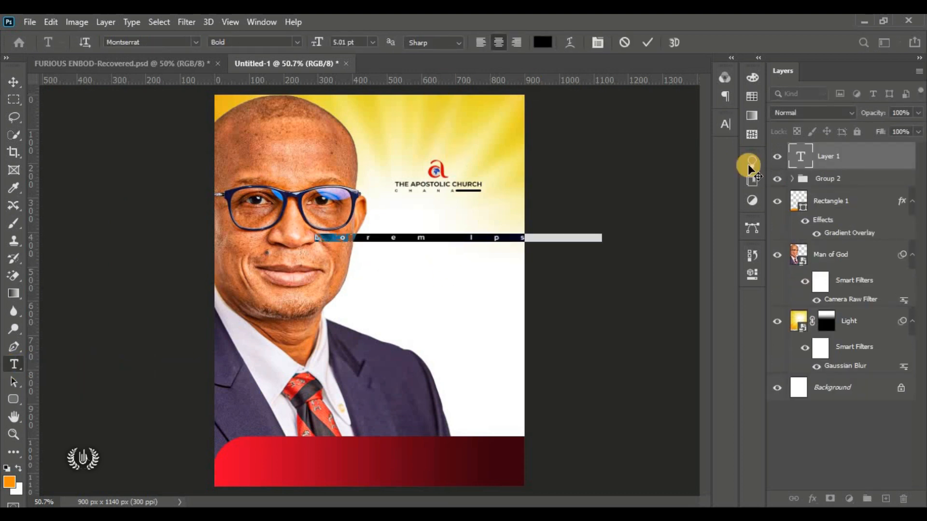
left_click_drag(511, 244, 500, 246)
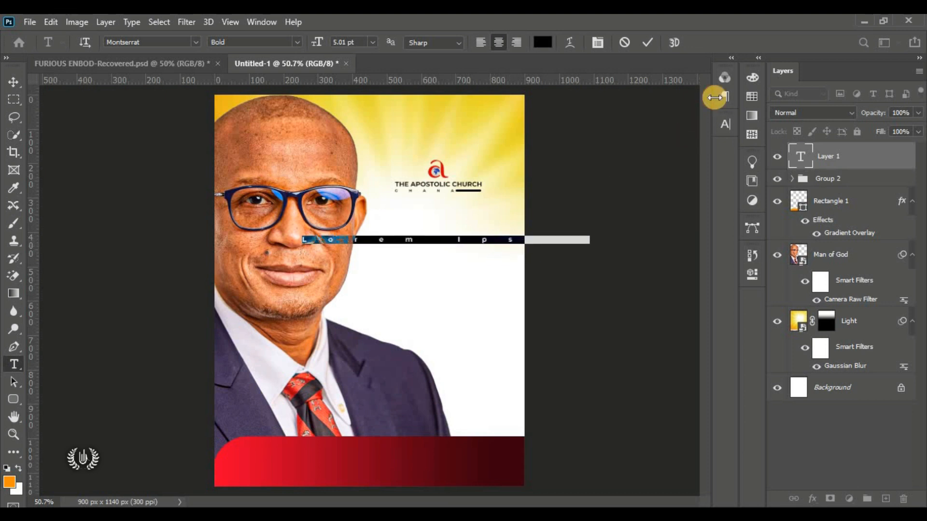
left_click(726, 124)
left_click(681, 172)
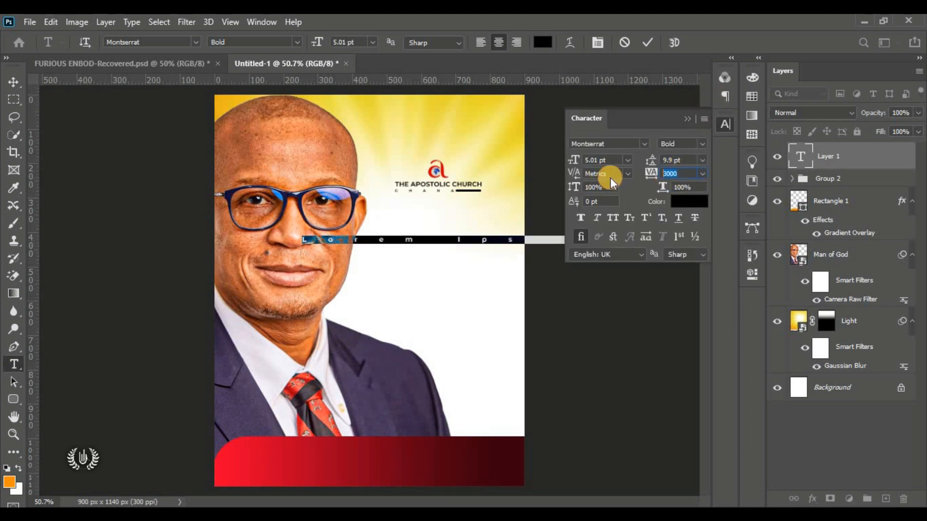
type("0")
key("Return")
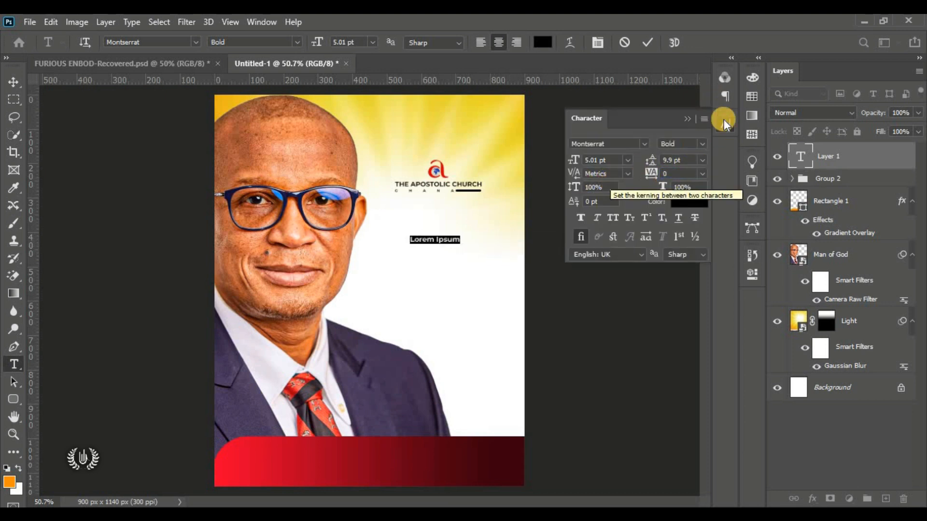
left_click(686, 119)
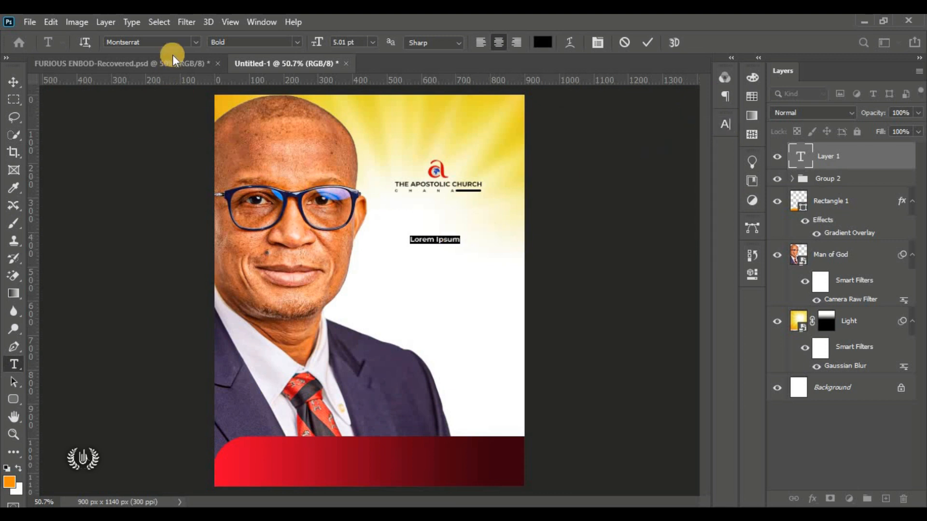
left_click(198, 43)
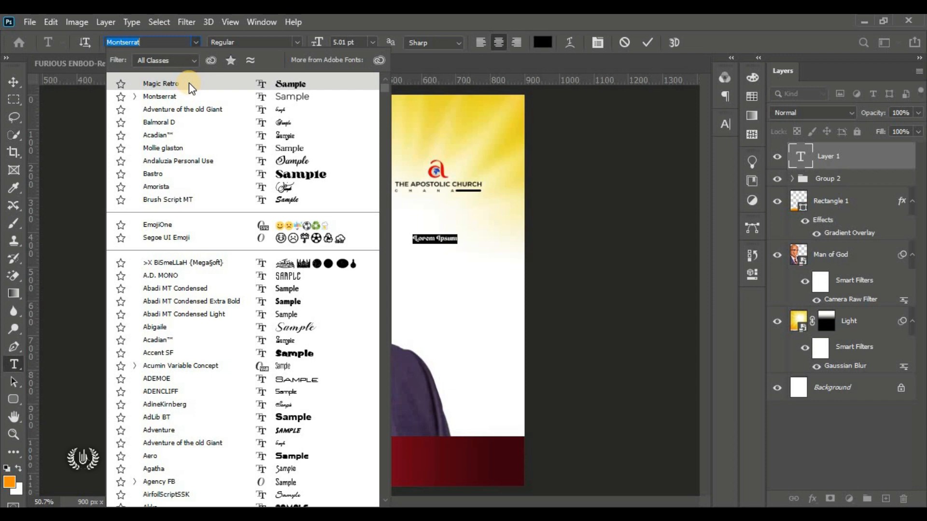
Step: Set the text to Magic Retro at 19.01 pt and replace it with 'Furious'
left_click(189, 83)
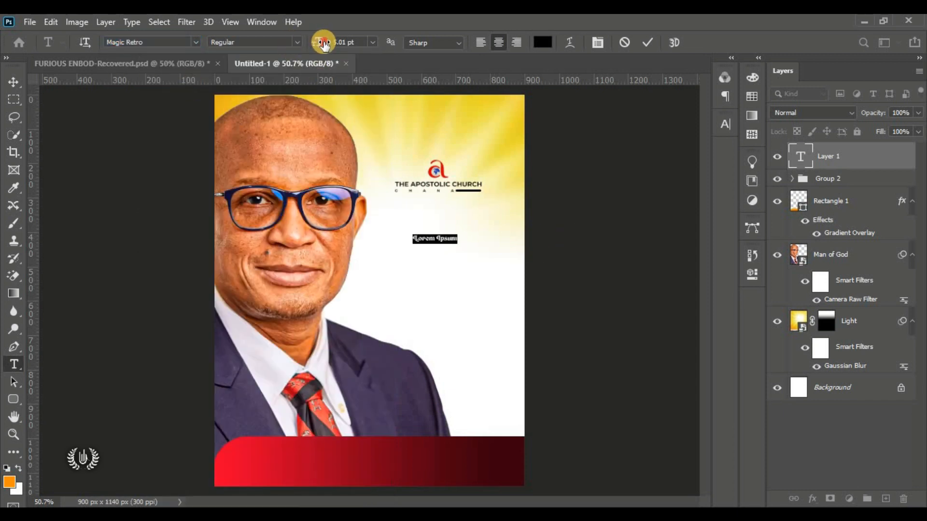
left_click_drag(325, 44, 348, 76)
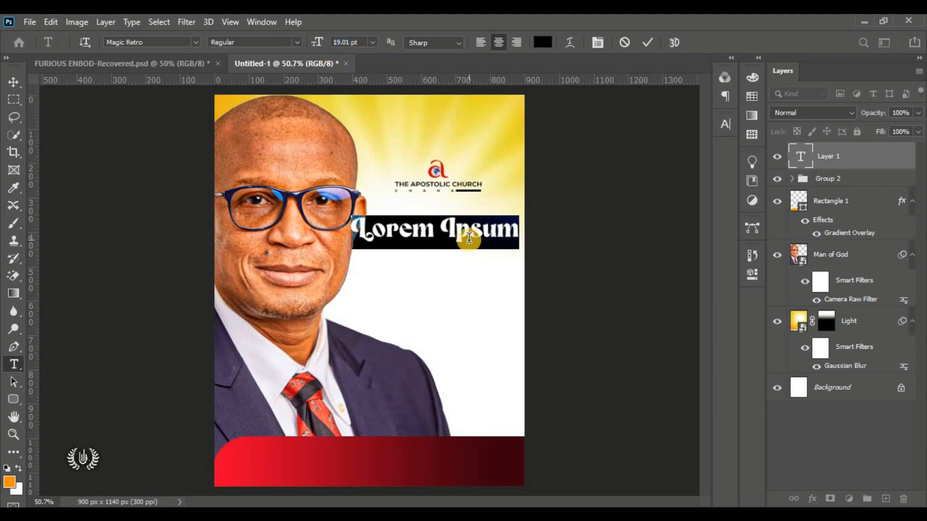
scroll(491, 204, "up", 7)
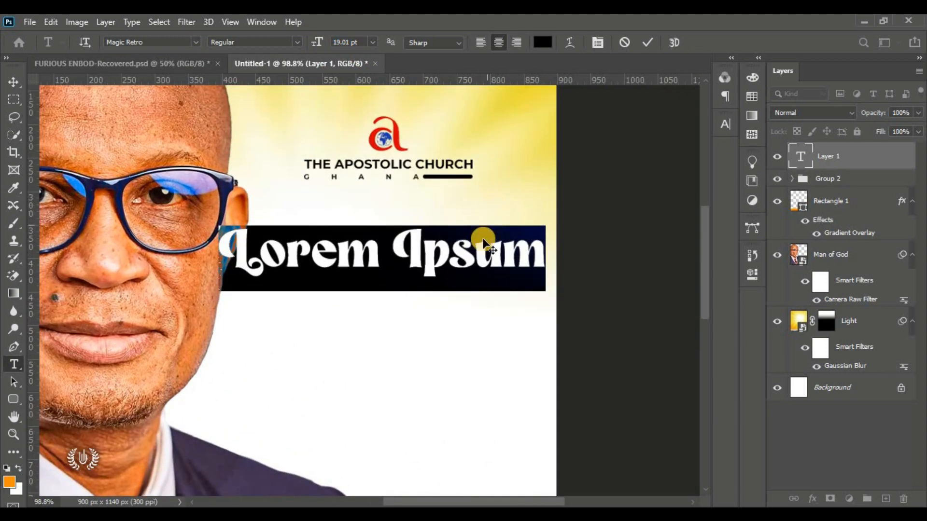
left_click_drag(705, 285, 706, 268)
left_click(353, 329)
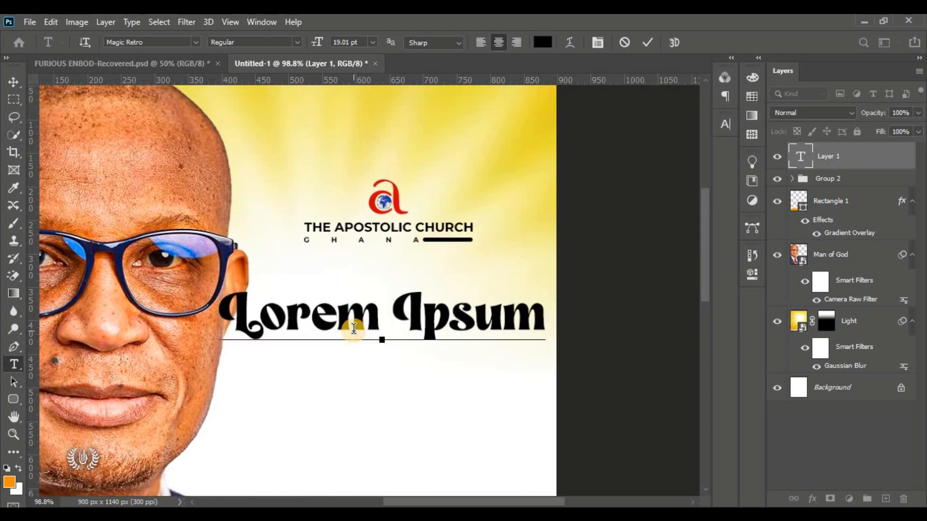
key("ctrl+a")
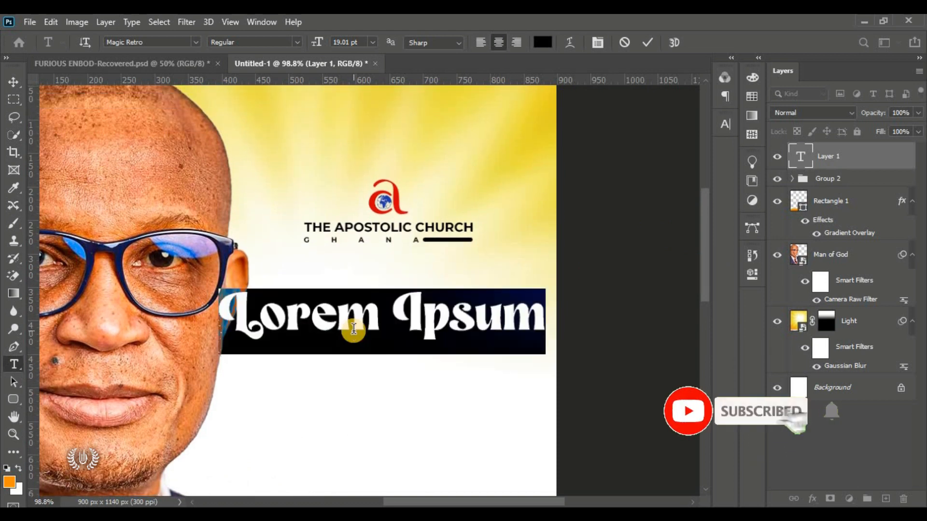
type("F")
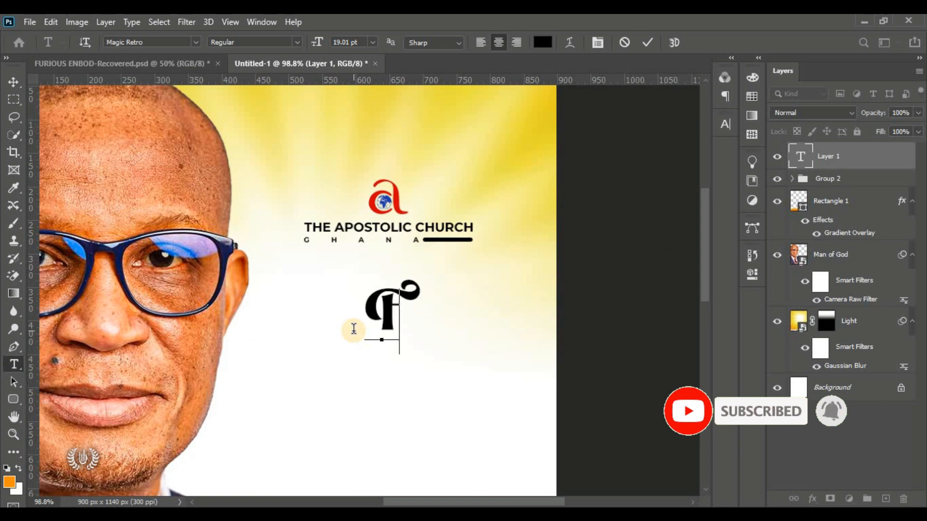
type("urious")
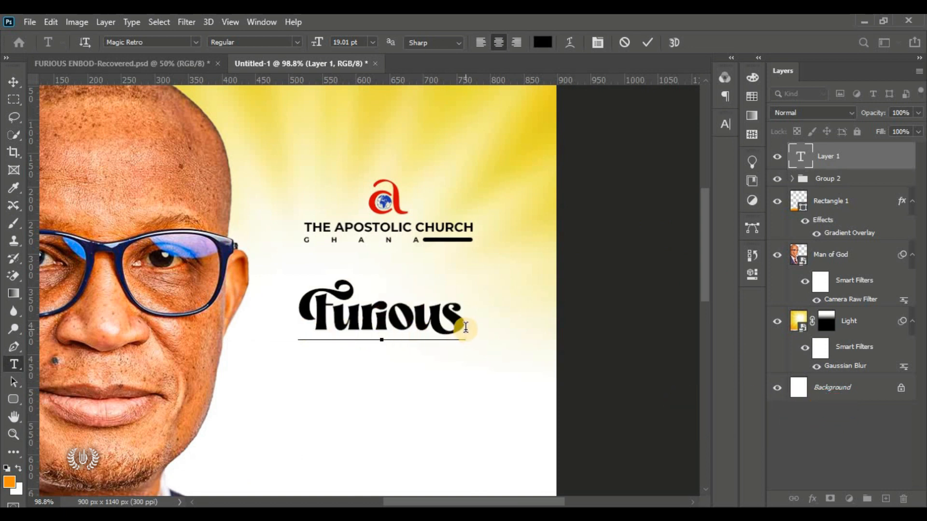
left_click_drag(465, 328, 273, 325)
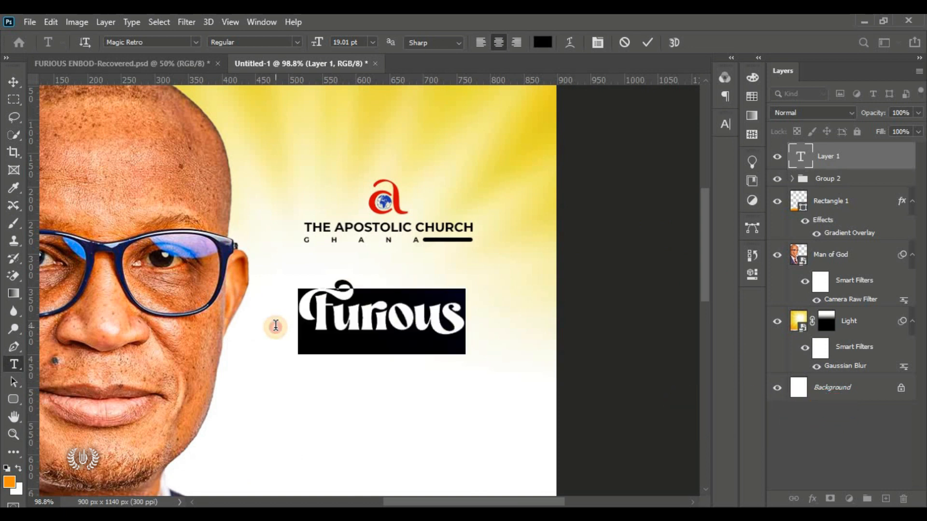
left_click(651, 39)
Step: Free-transform 'Furious' to about 138.64% and nudge it slightly left under the logo
left_click(15, 84)
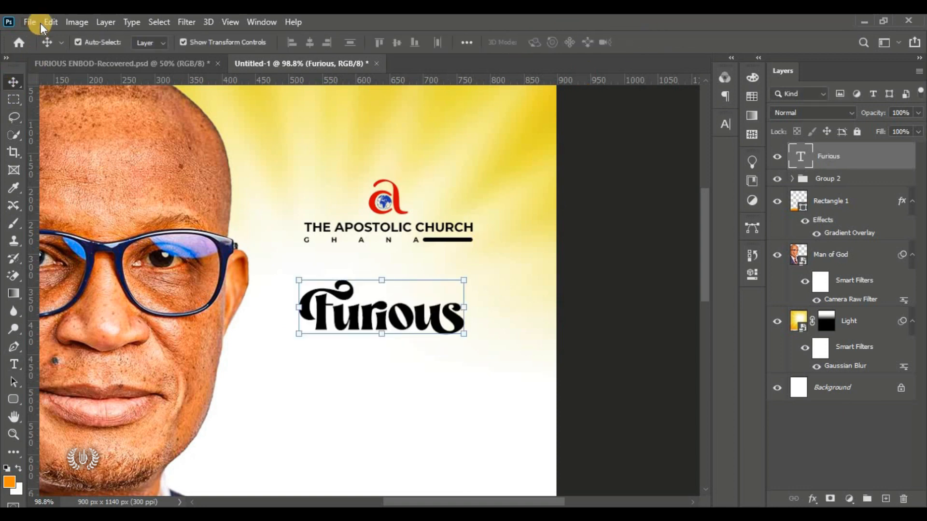
left_click(51, 22)
left_click(172, 316)
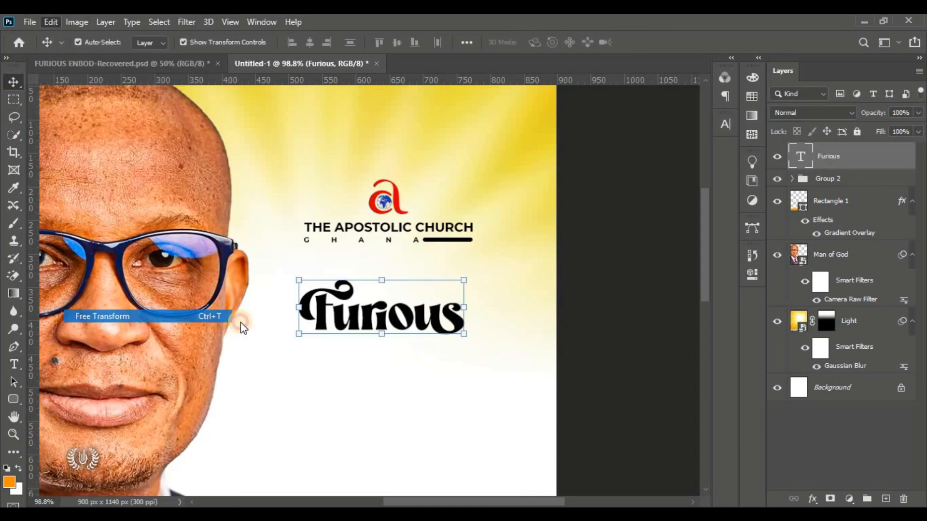
left_click_drag(468, 356, 439, 339)
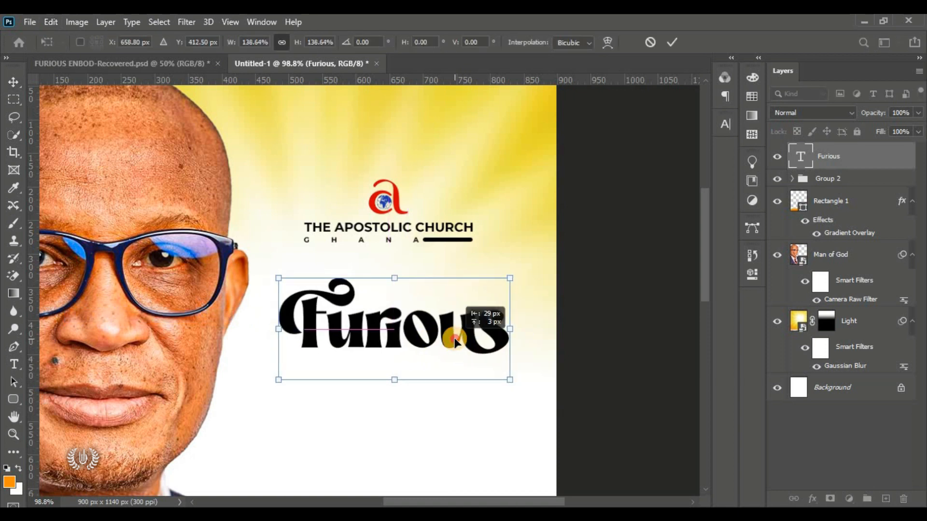
left_click(673, 42)
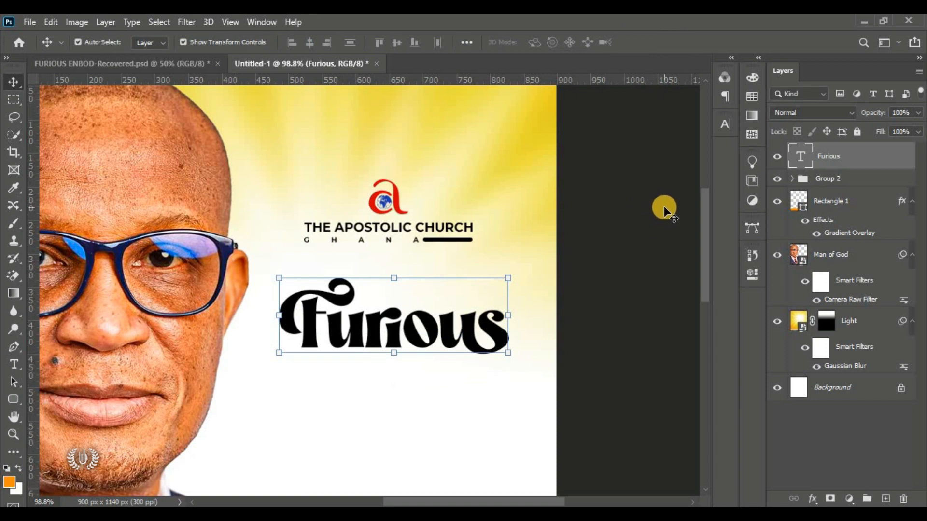
left_click_drag(373, 337, 369, 337)
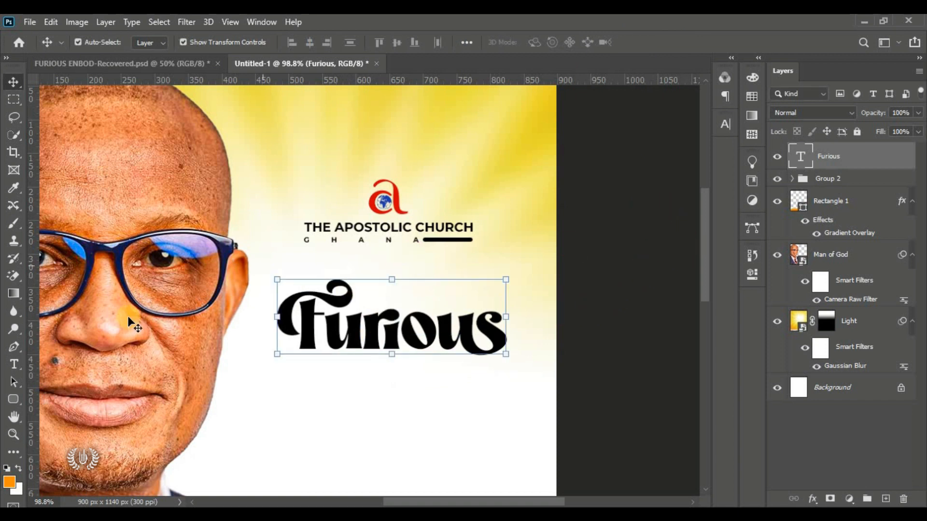
Step: Start a new text line above Furious in Montserrat Medium at 5.01 pt
left_click_drag(16, 361, 42, 358)
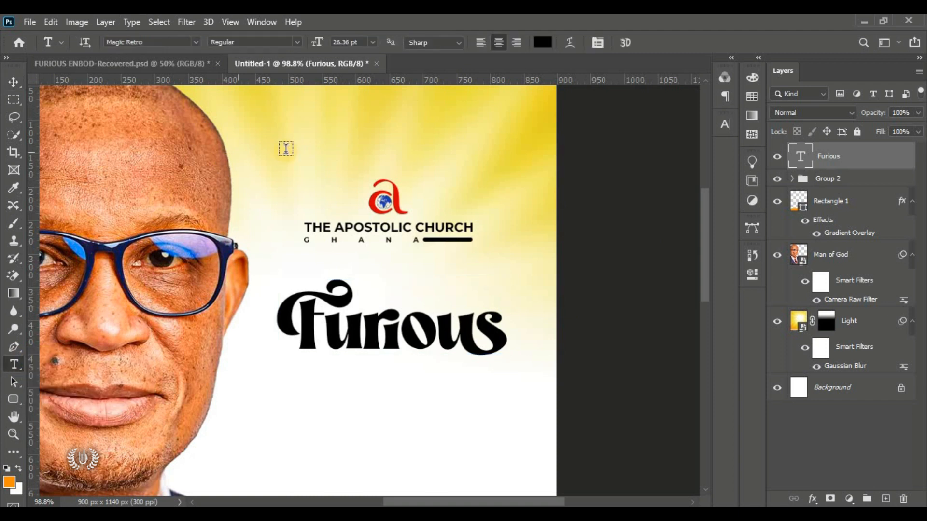
left_click(312, 152)
left_click_drag(277, 203, 420, 319)
mouse_move(315, 42)
left_mouse_down()
mouse_move(303, 45)
mouse_move(306, 56)
mouse_move(304, 41)
left_mouse_up()
left_click_drag(441, 296, 425, 314)
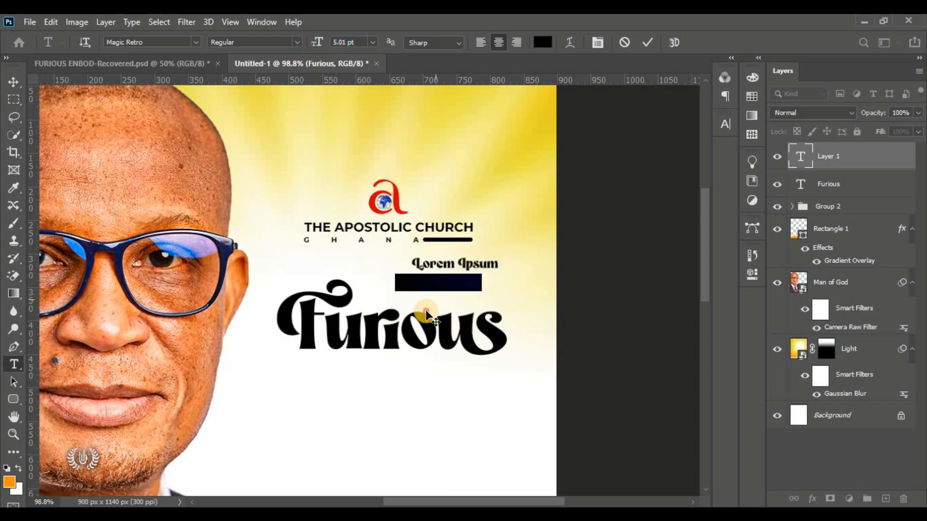
left_click(198, 43)
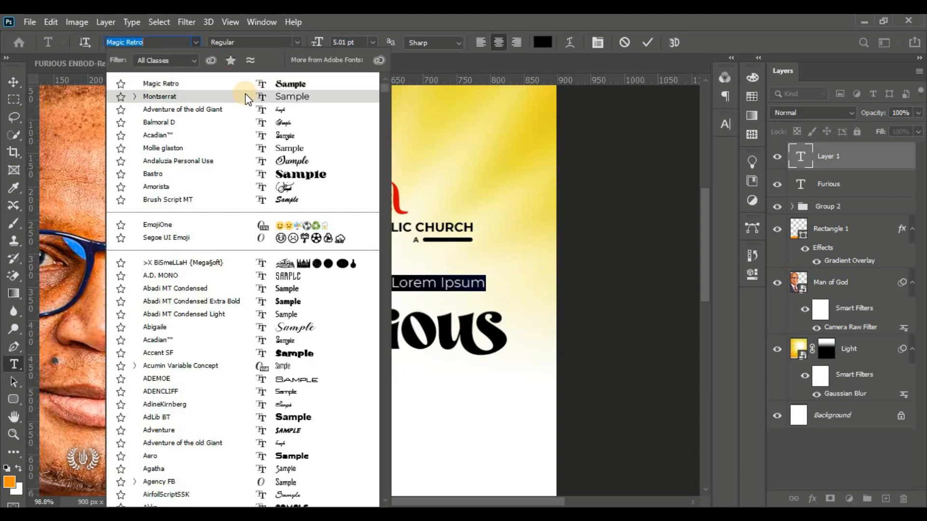
left_click(245, 94)
left_click(300, 44)
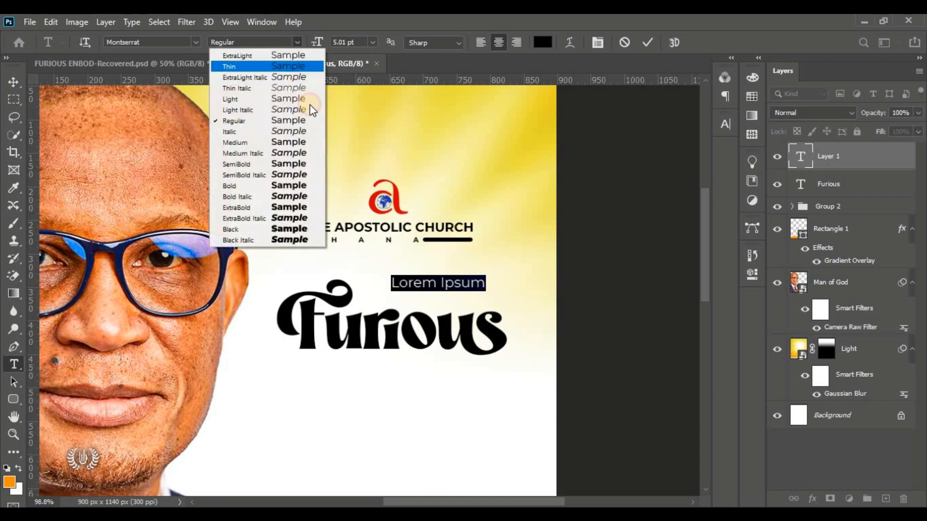
left_click(299, 146)
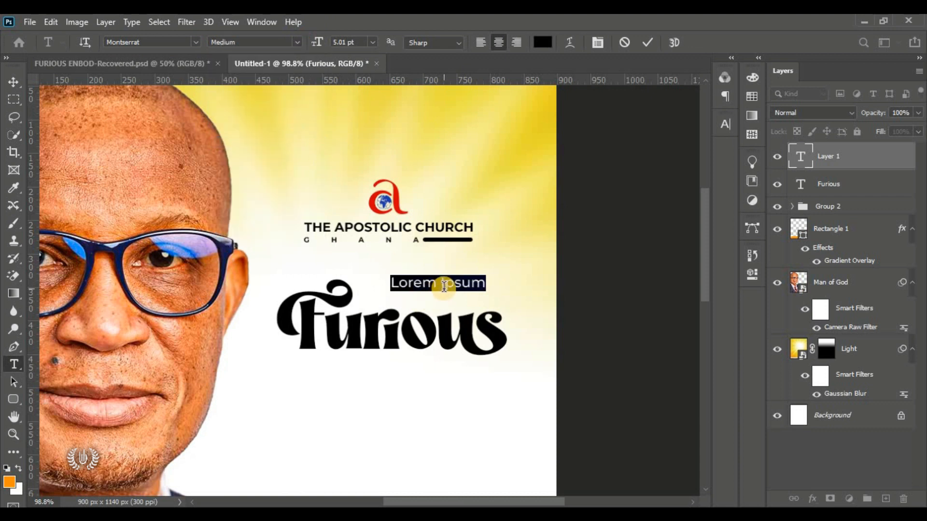
Step: Replace the placeholder with 'Presents' and widen its letter spacing to 1080
key("BackSpace")
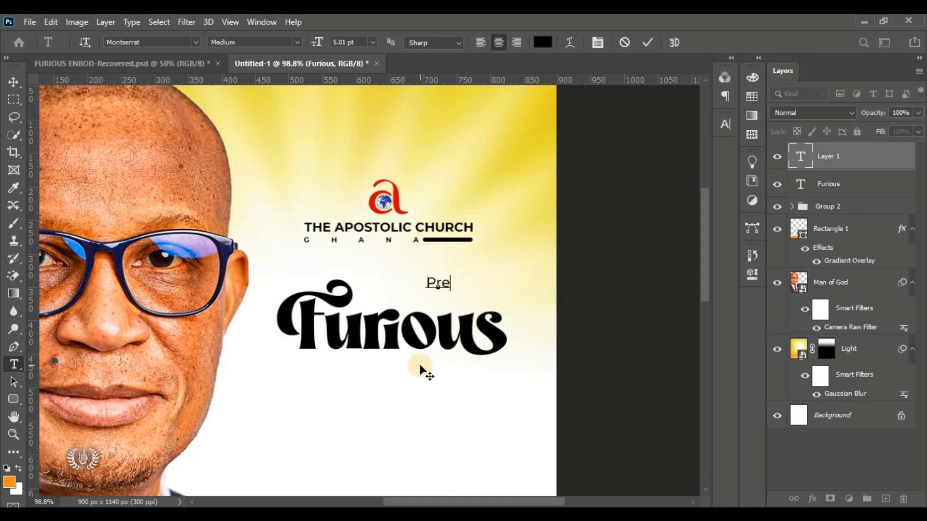
type("Presents")
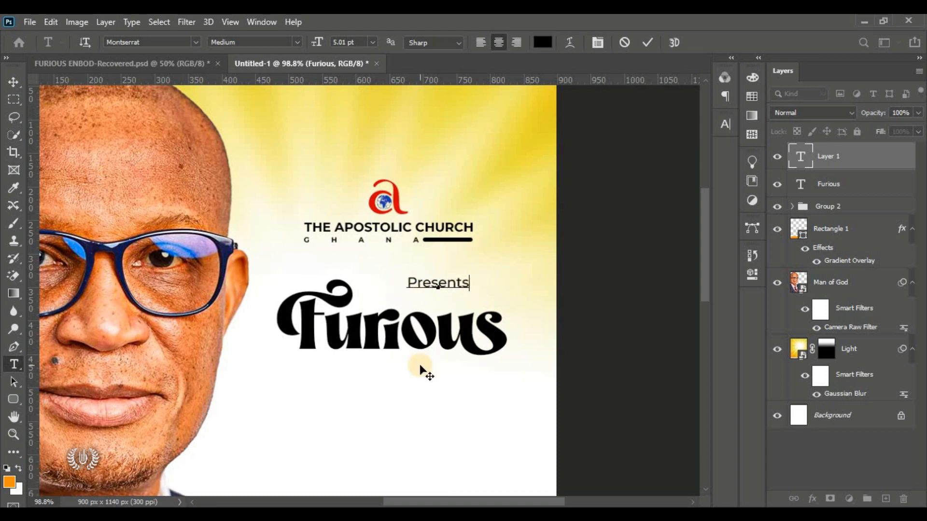
left_click_drag(471, 283, 391, 280)
left_click(727, 124)
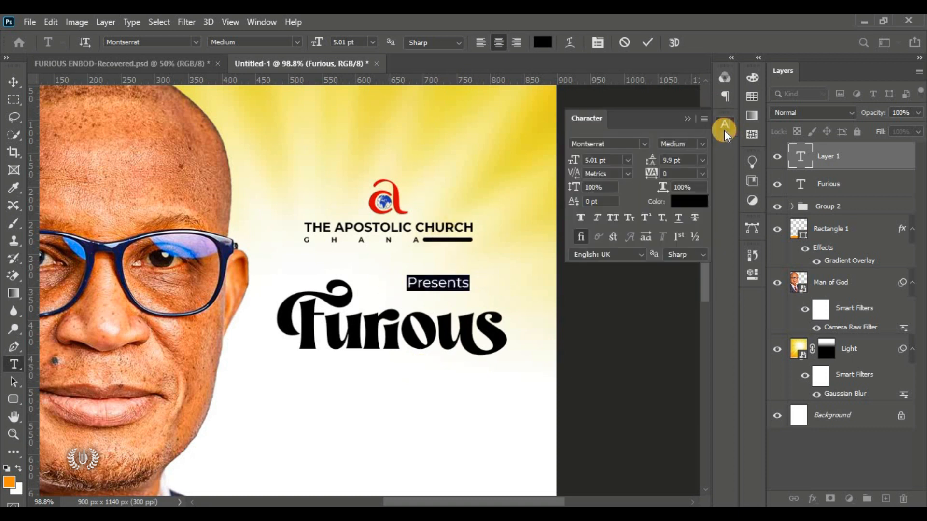
left_click_drag(652, 174, 685, 237)
left_click(648, 43)
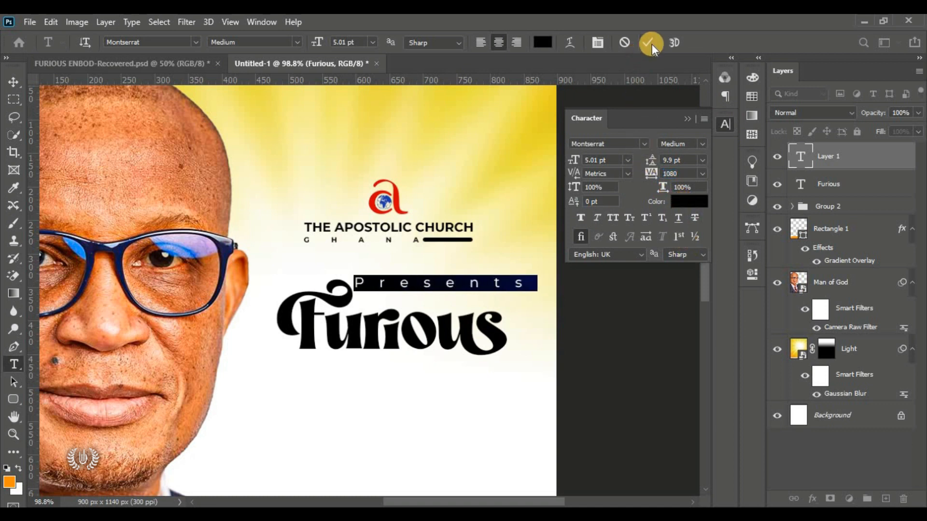
left_click(14, 83)
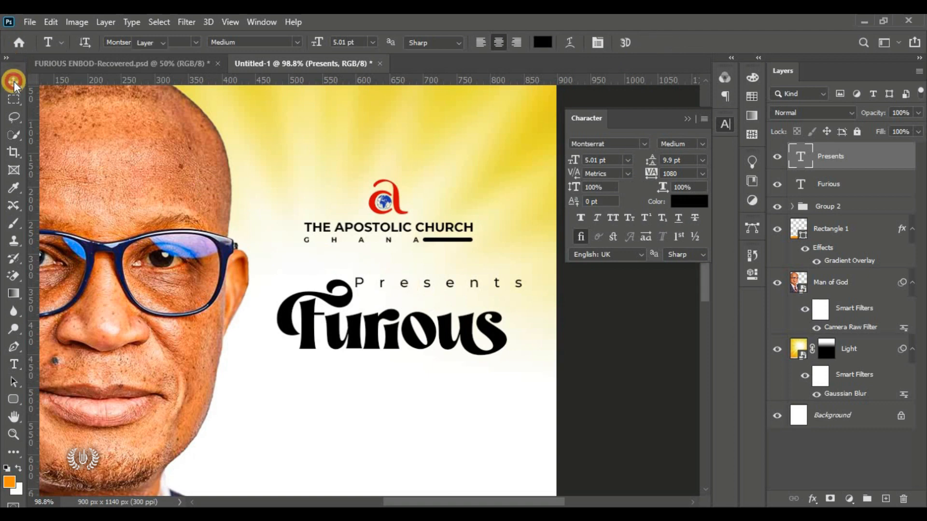
Step: Free-transform 'Presents' down to about 65% and set it just above Furious
left_click(51, 19)
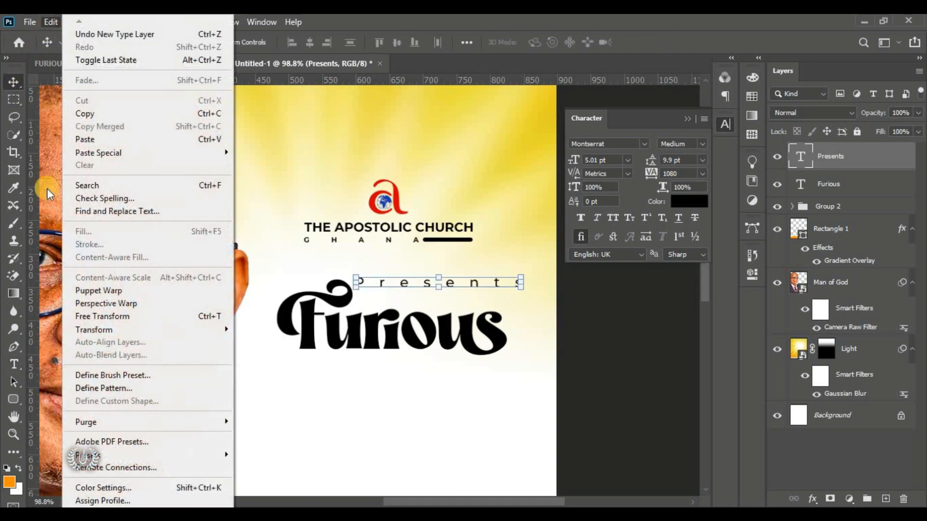
left_click(188, 317)
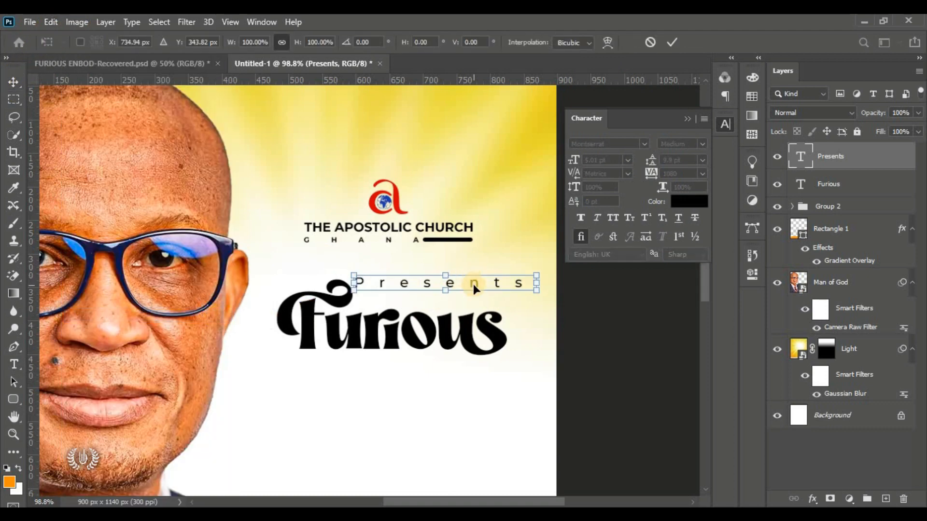
left_click_drag(533, 276, 480, 279)
left_click_drag(426, 291, 441, 299)
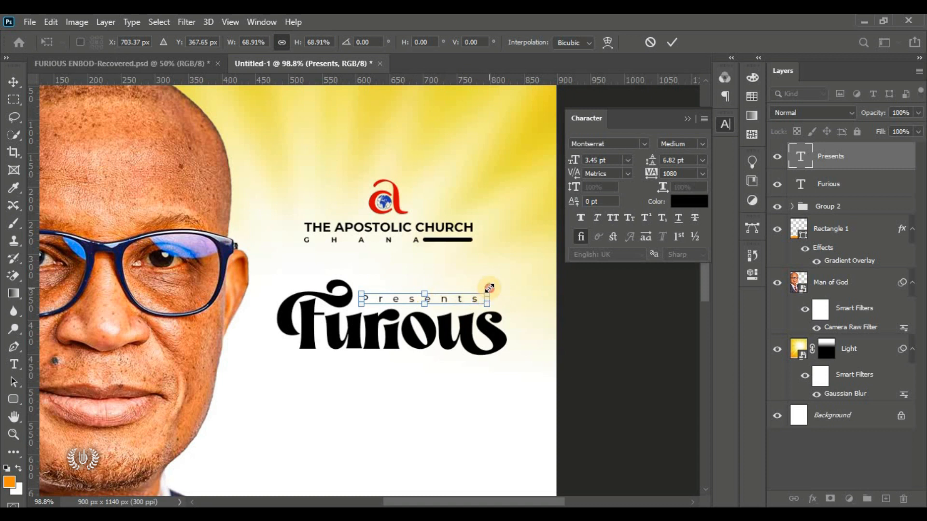
left_click_drag(487, 290, 446, 297)
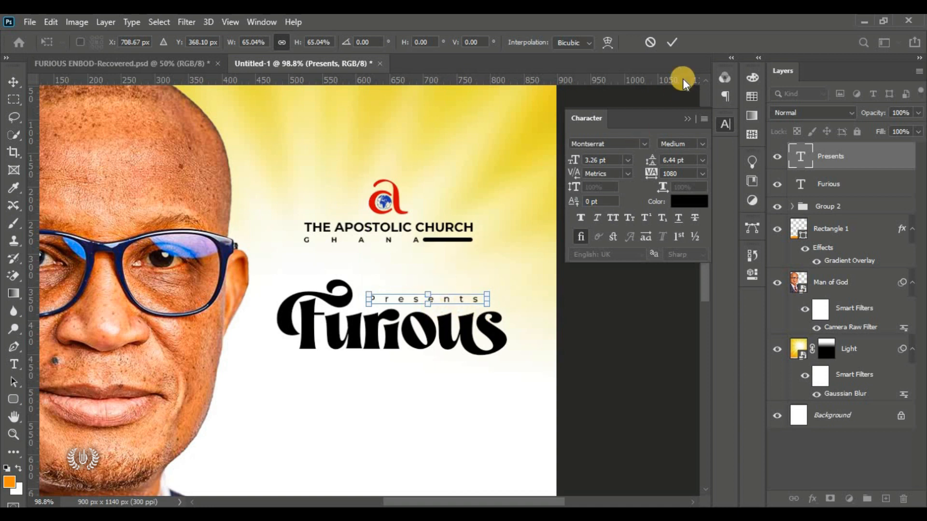
left_click(671, 42)
left_click(549, 302)
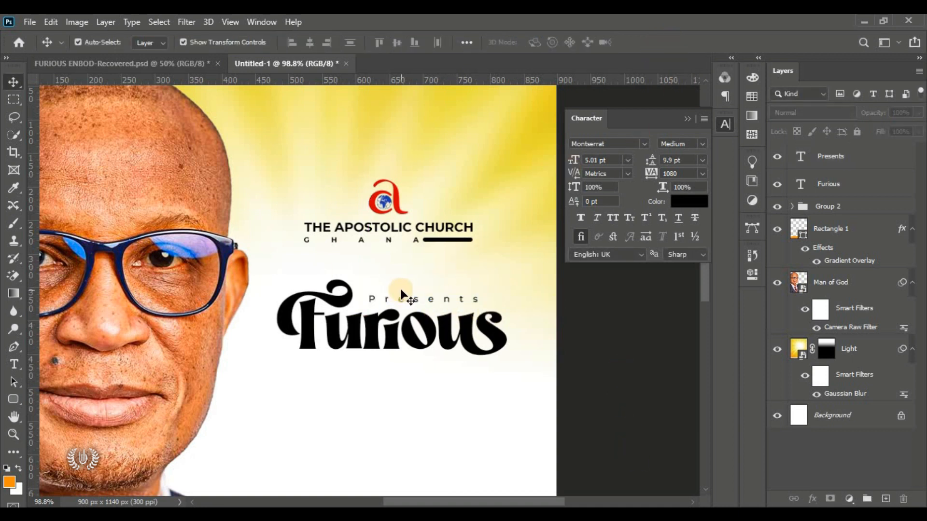
left_click(687, 120)
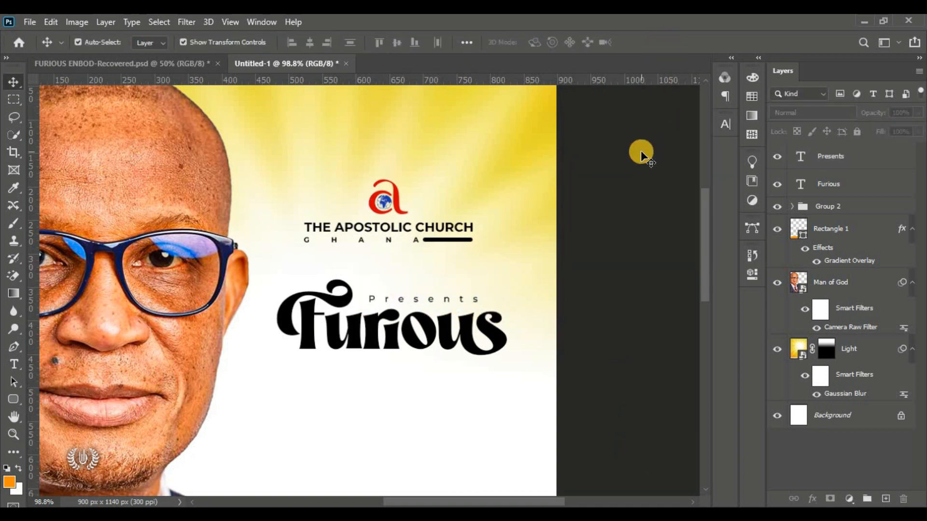
key("ctrl+0")
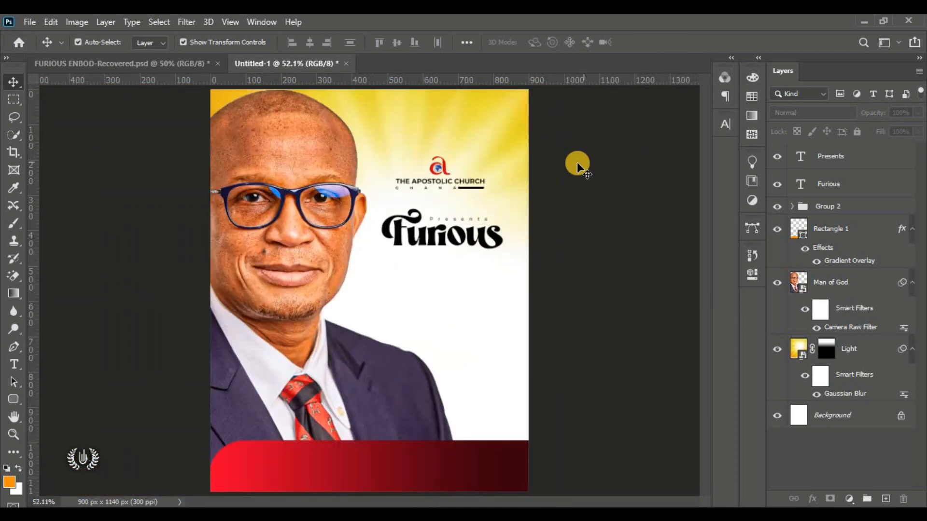
Step: Start a new text line below Furious with letter spacing reset to 0
left_click(21, 368)
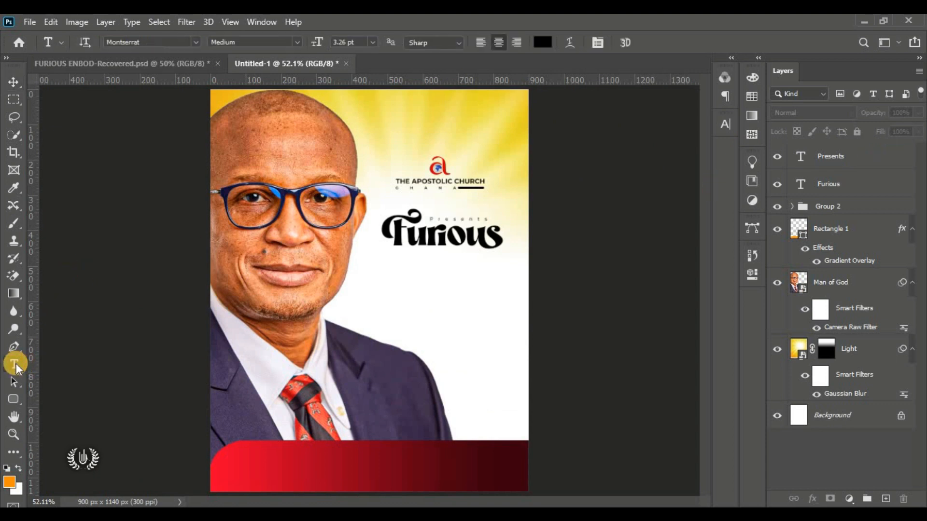
right_click(22, 368)
left_click(74, 364)
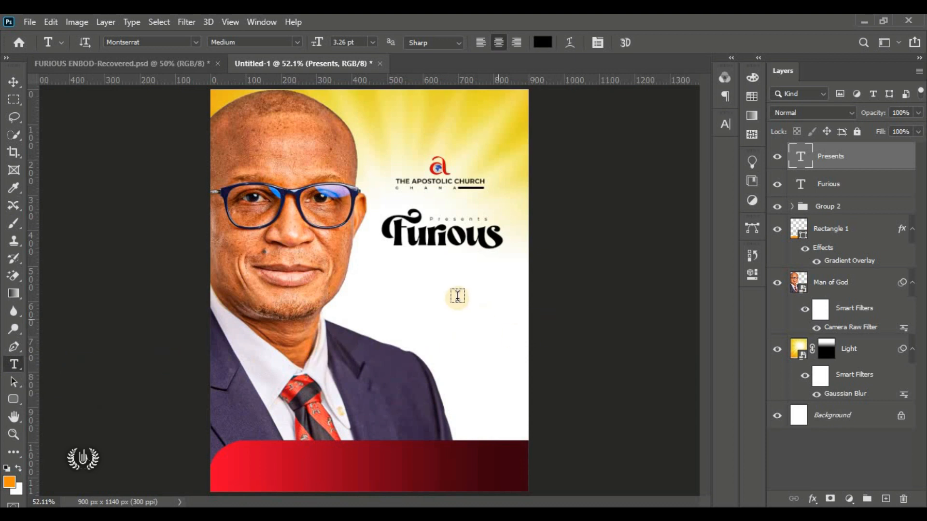
left_click(406, 283)
left_click_drag(379, 323, 422, 299)
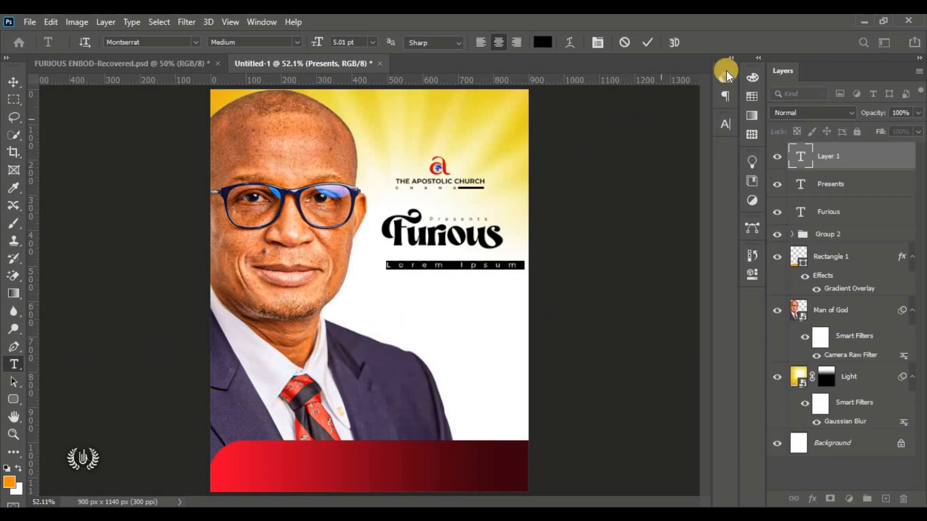
left_click(726, 126)
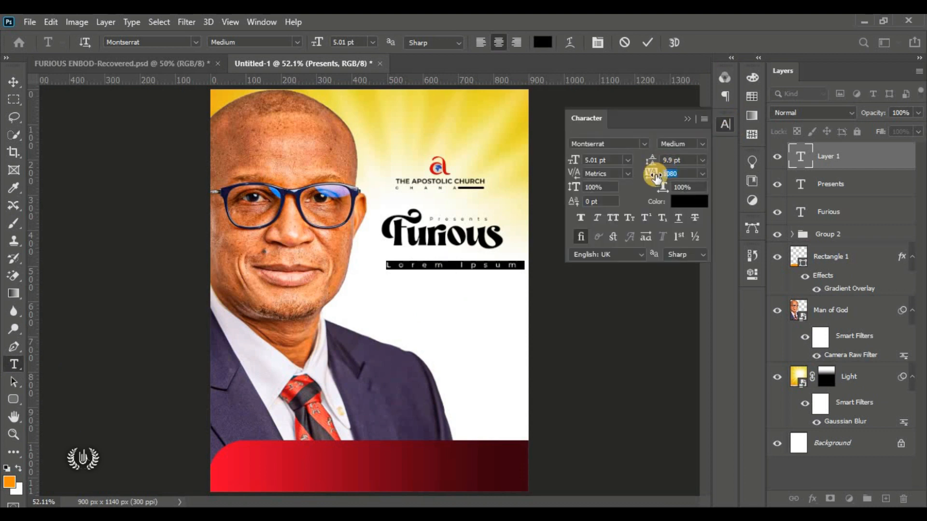
left_click(658, 174)
type("0")
key("Return")
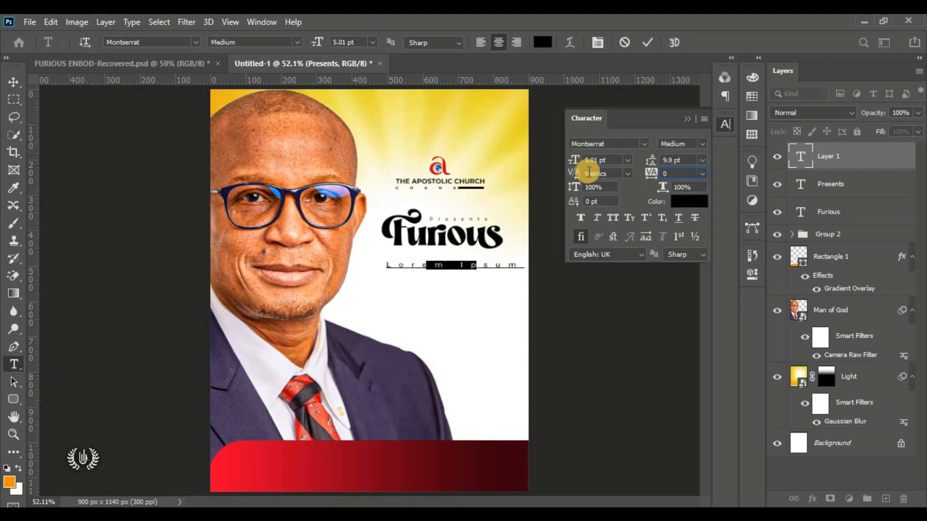
left_click(689, 117)
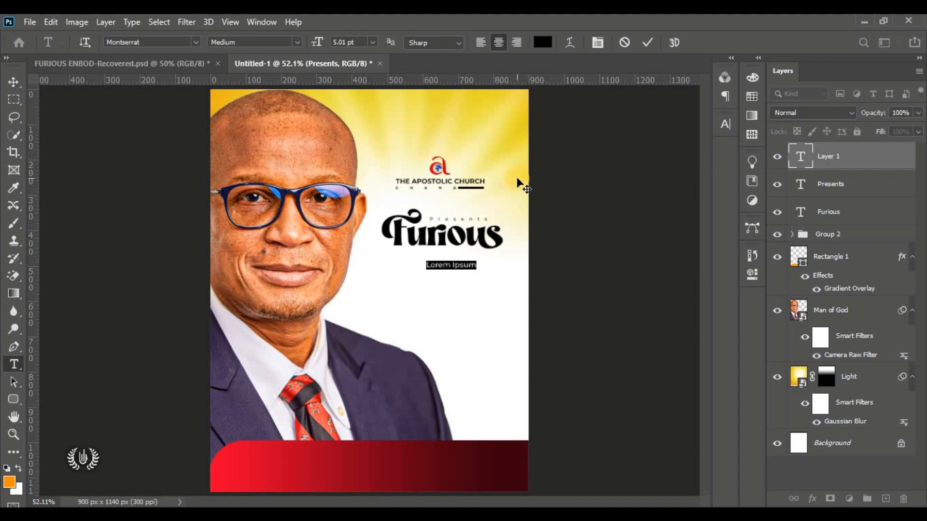
Step: Set the new text's font weight to Montserrat Bold
scroll(497, 263, "up", 3)
scroll(497, 263, "up", 3)
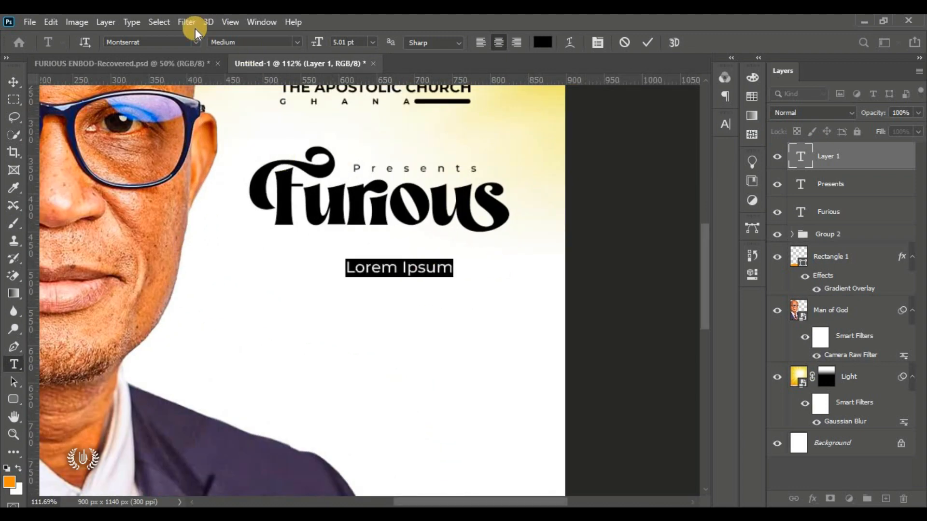
left_click(296, 42)
left_click(288, 40)
left_click(297, 42)
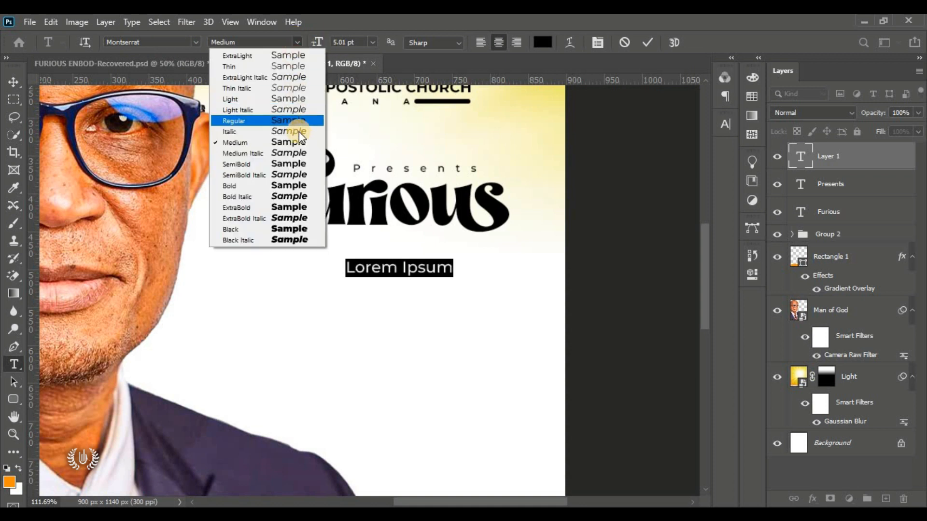
left_click(278, 186)
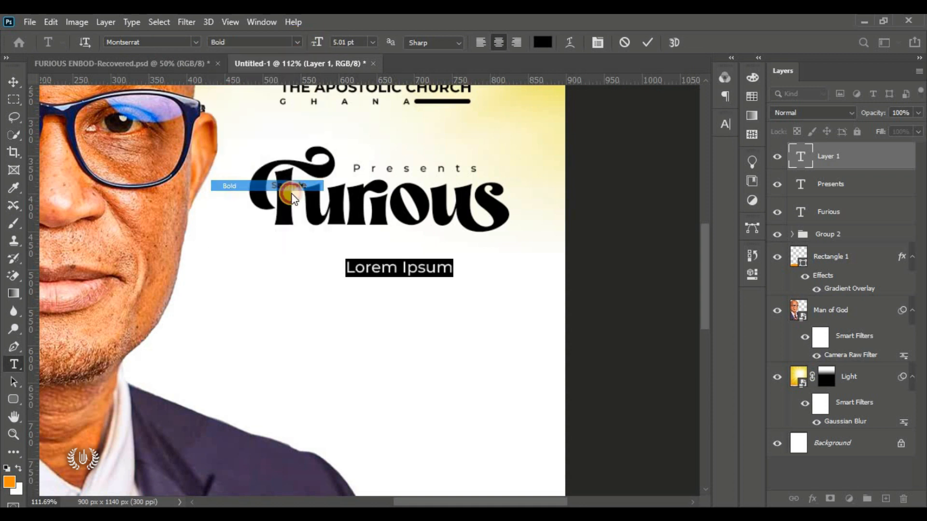
Step: Replace the placeholder with 'EMBODIMENT', spread its tracking to 1460 and commit
left_click(387, 267)
triple_click(386, 267)
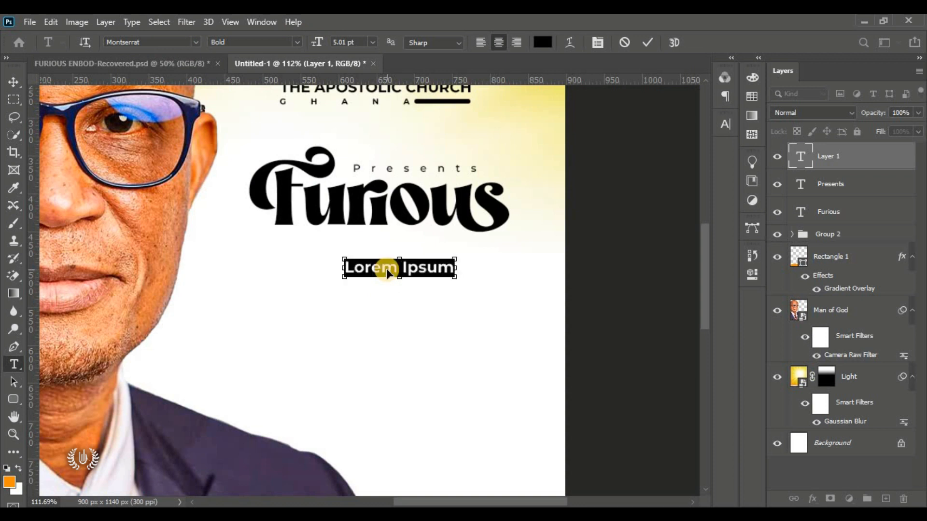
type("E")
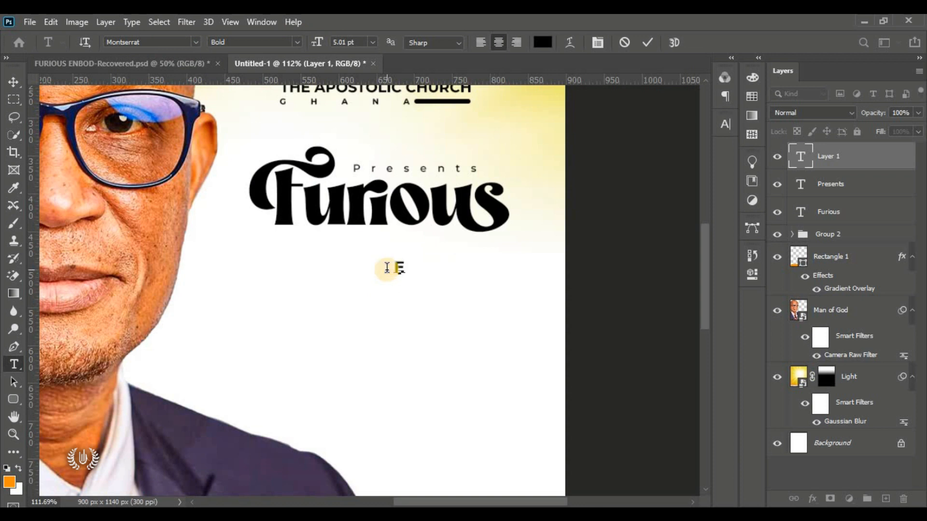
type("NBOD")
type("I")
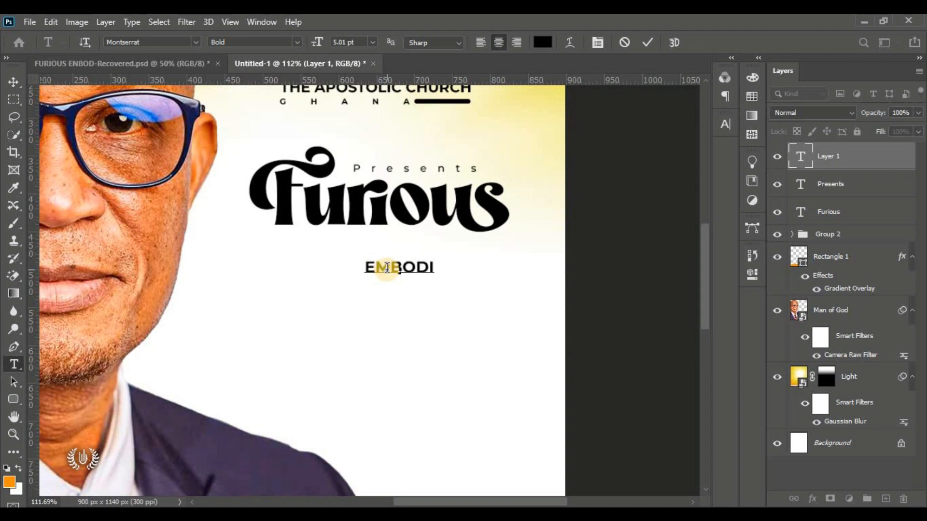
type("M")
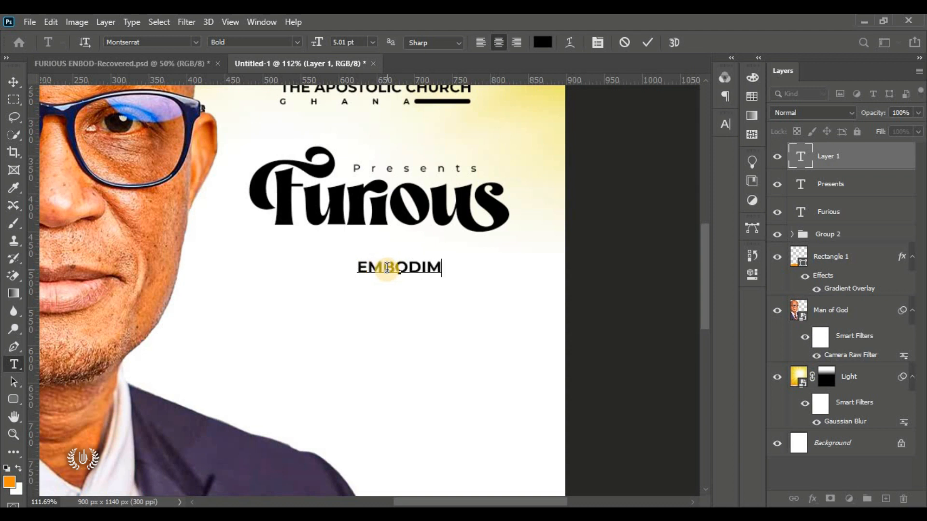
type("ENT")
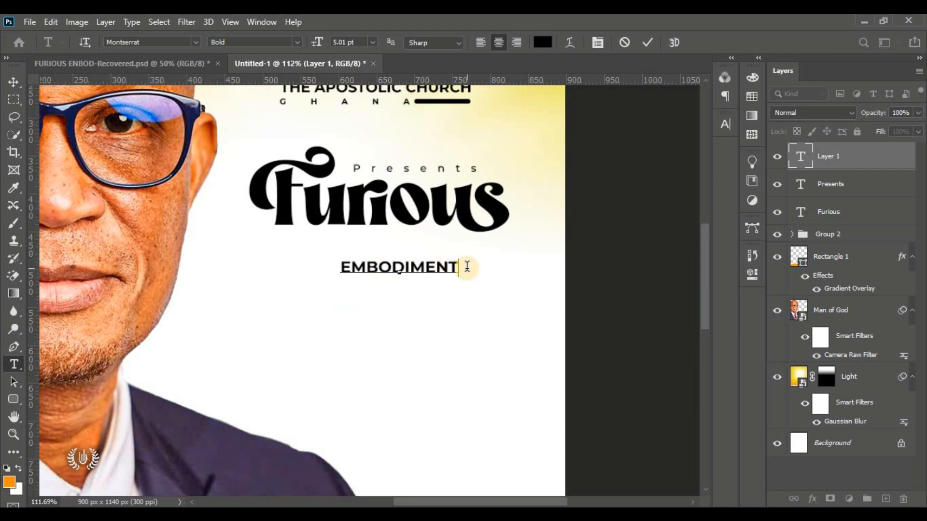
left_click_drag(462, 267, 328, 254)
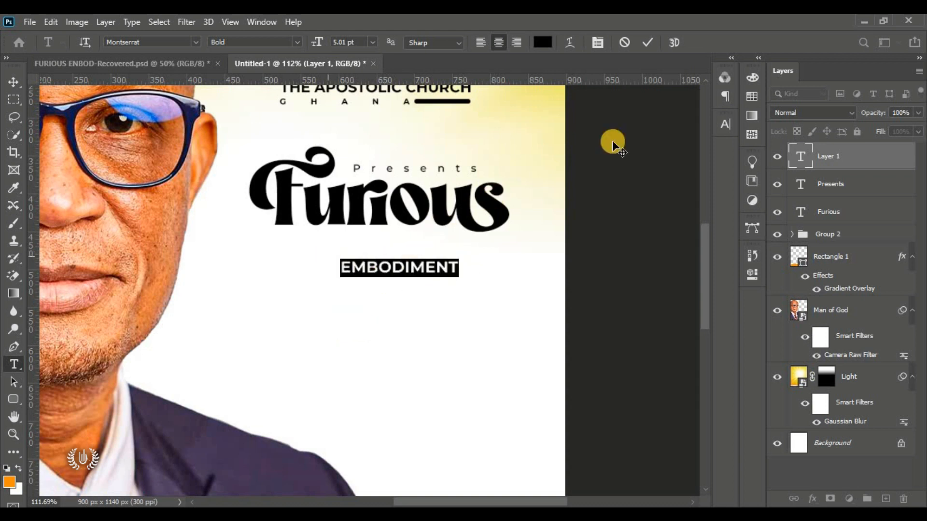
left_click(725, 125)
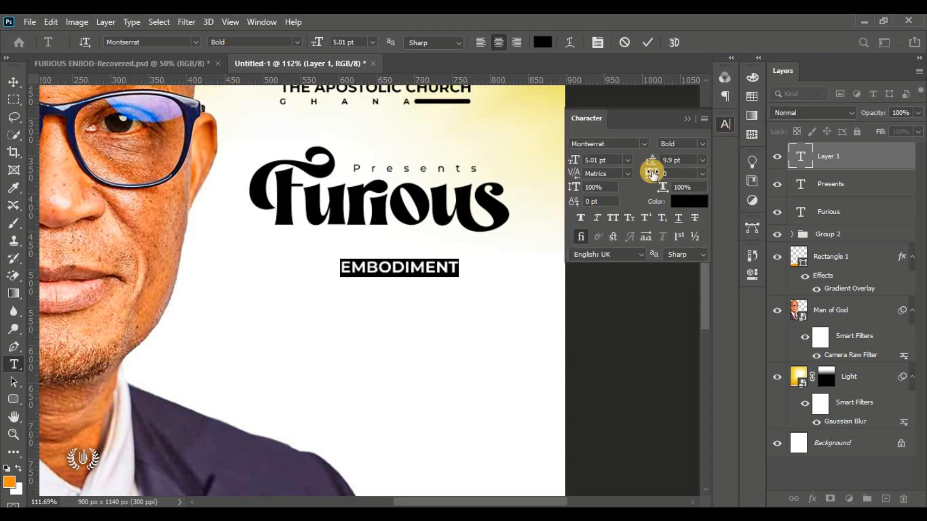
left_click_drag(652, 174, 694, 208)
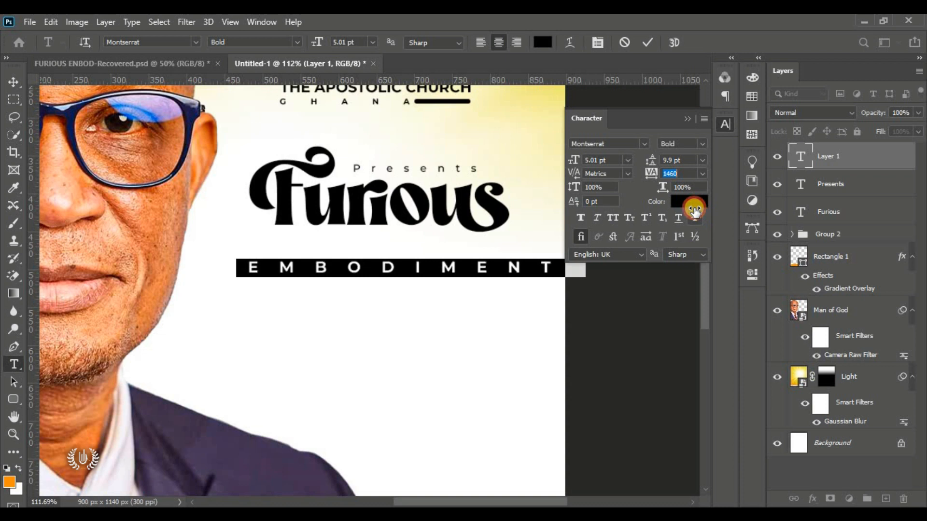
left_click(687, 119)
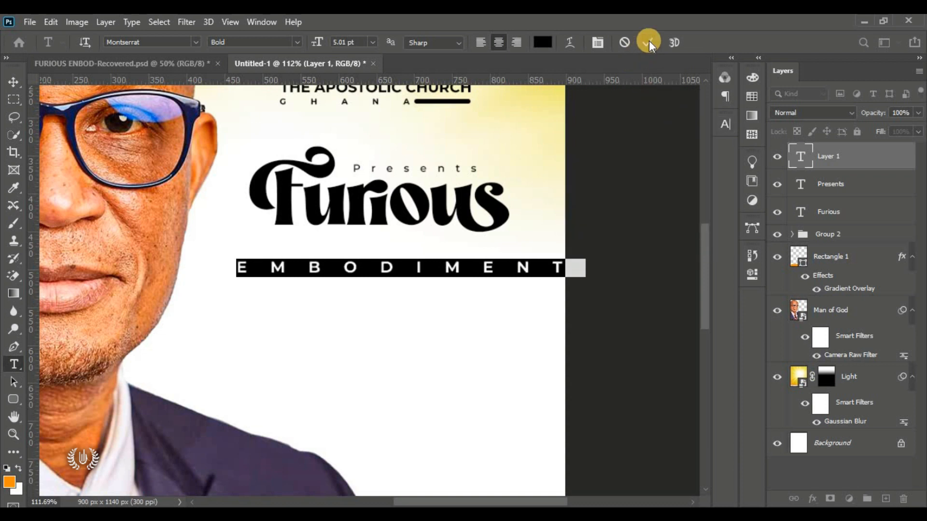
left_click(649, 41)
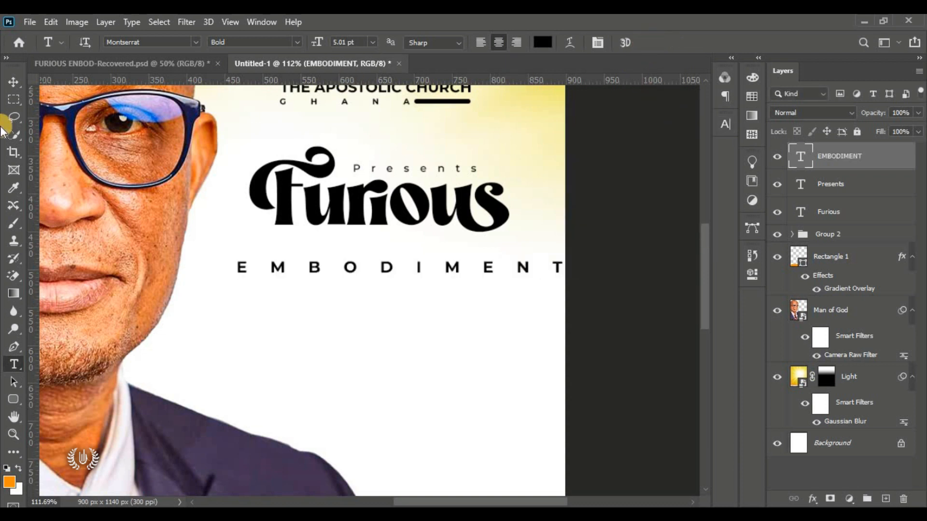
Step: Free-transform EMBODIMENT to about 80% and move it just below Furious
left_click(13, 82)
left_click(50, 22)
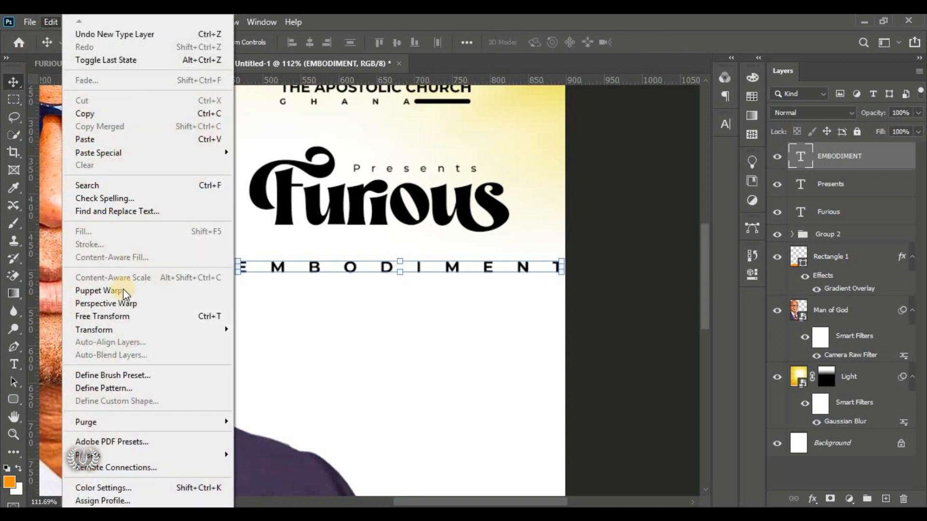
left_click(155, 316)
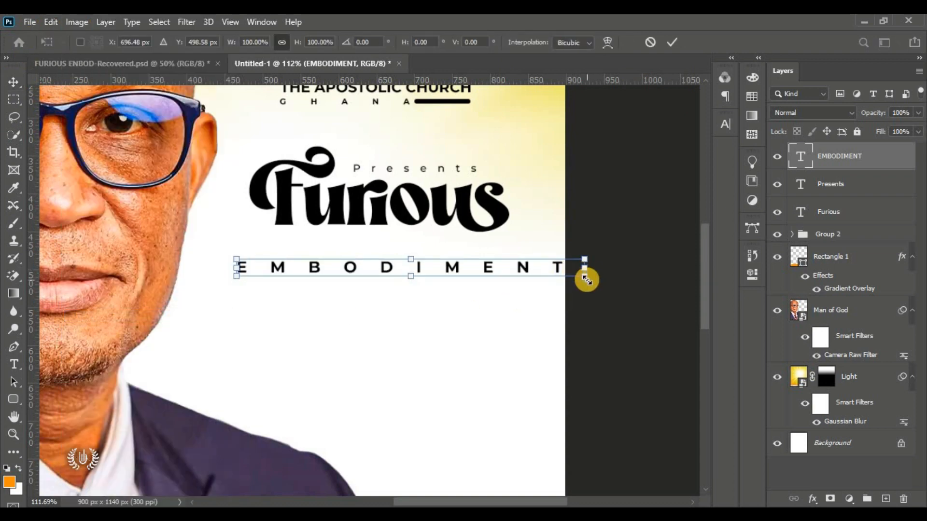
left_click_drag(586, 280, 530, 260)
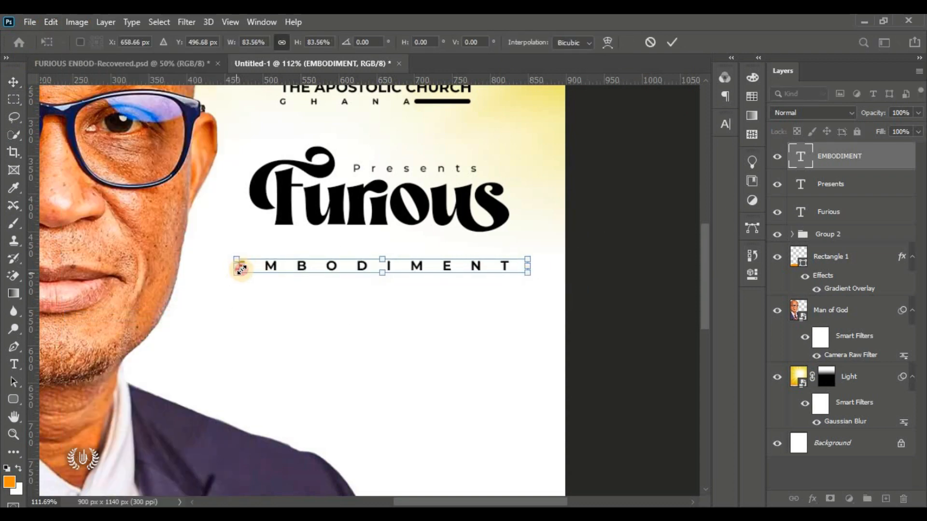
left_click_drag(241, 268, 250, 265)
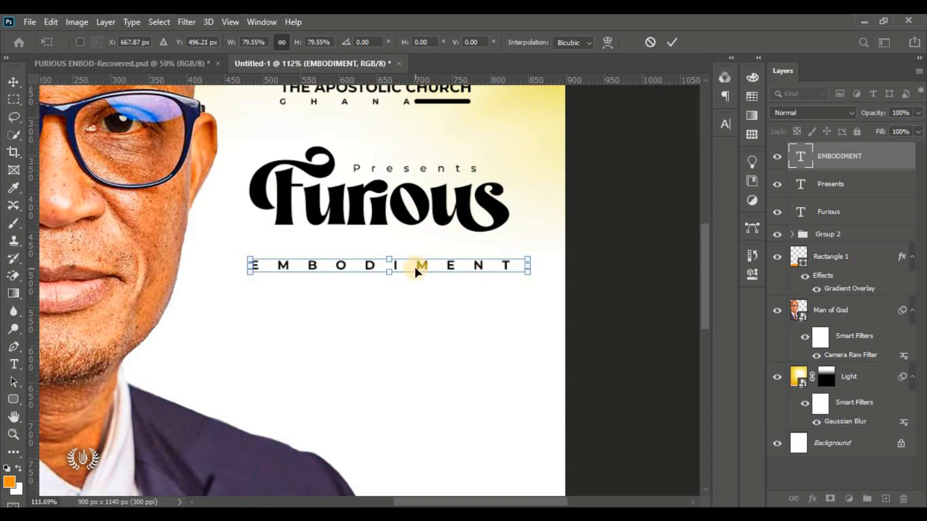
left_click_drag(416, 262, 418, 257)
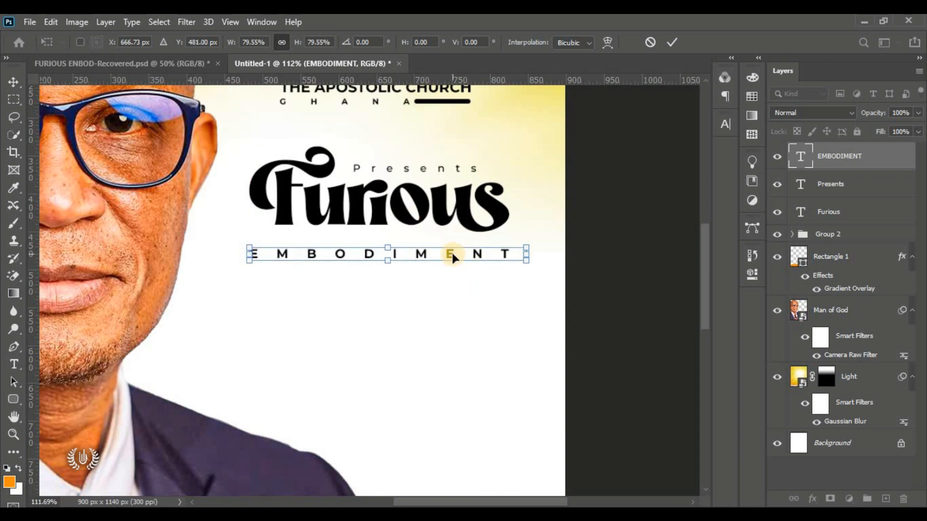
left_click(666, 36)
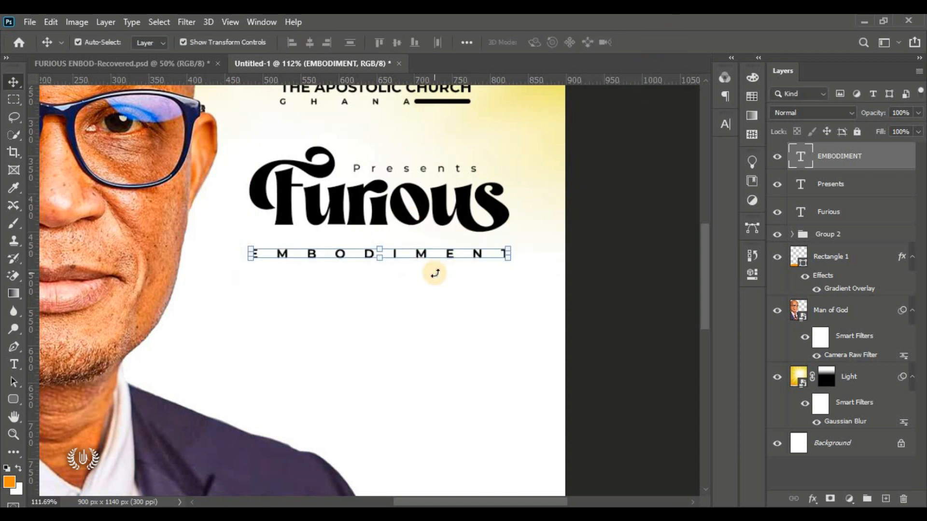
key("ctrl+0")
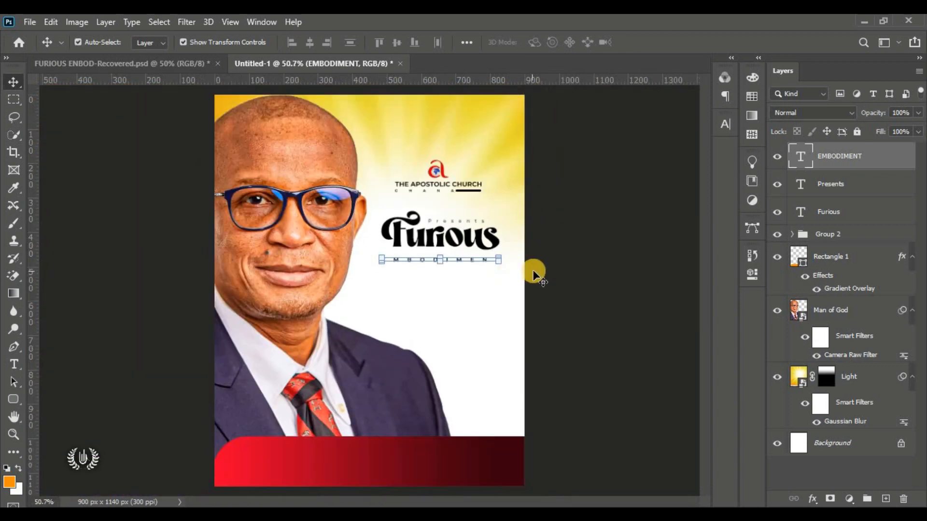
Step: Select the red bottom banner, then reselect the EMBODIMENT text
left_click(459, 333)
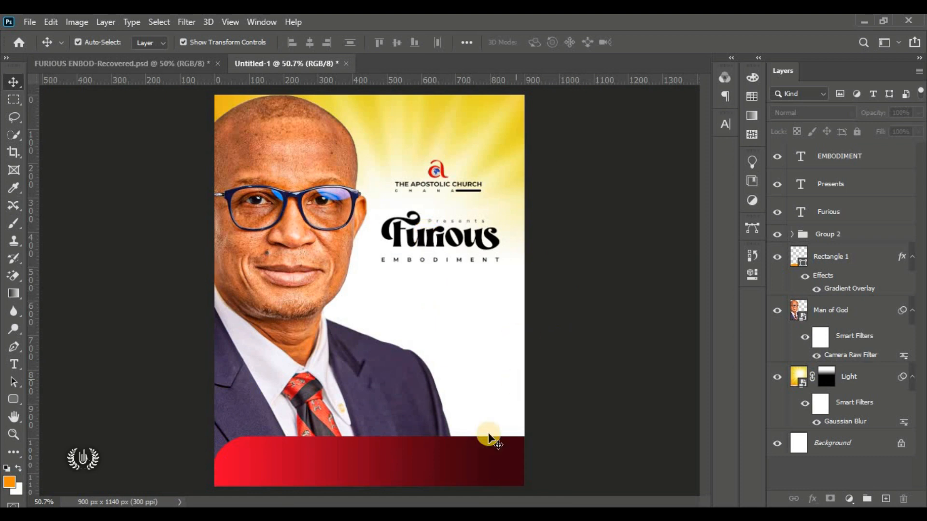
left_click(383, 456)
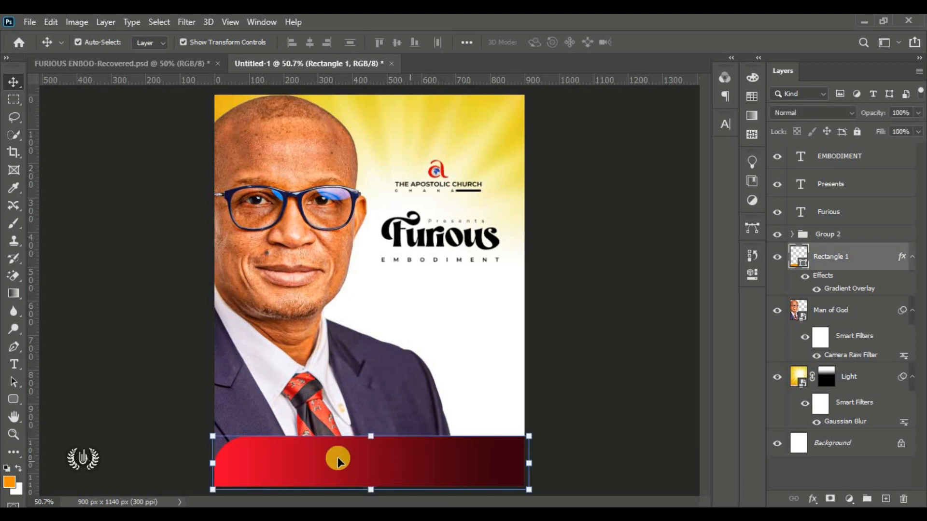
left_click(408, 260)
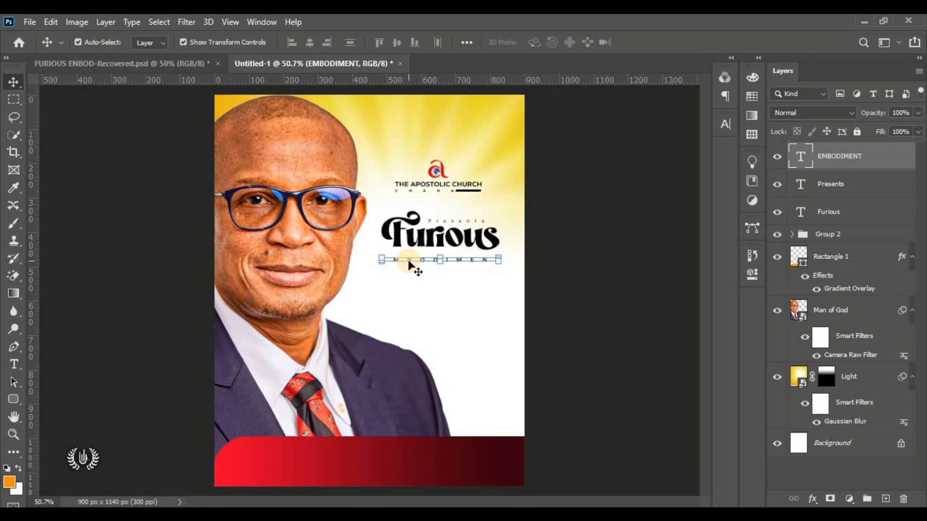
Step: Copy the layer style from the red bottom banner (Rectangle 1)
left_click(387, 456)
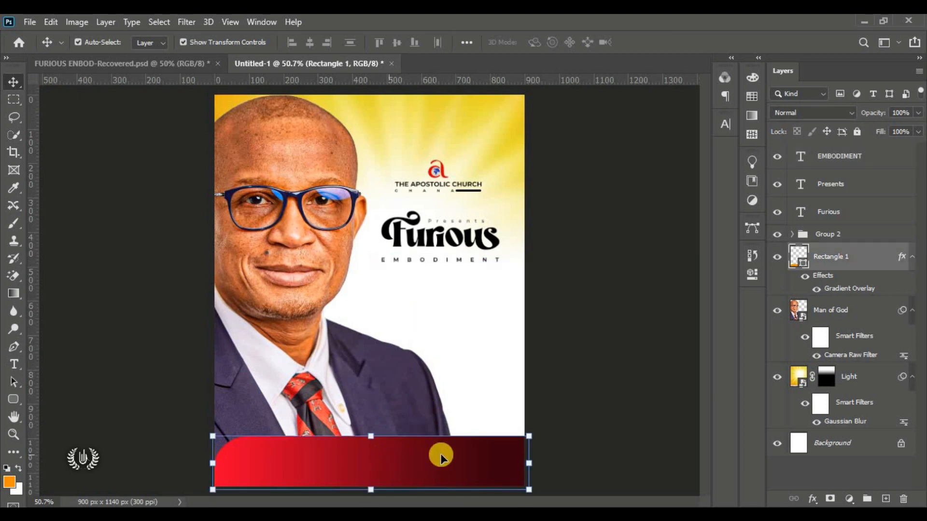
right_click(875, 260)
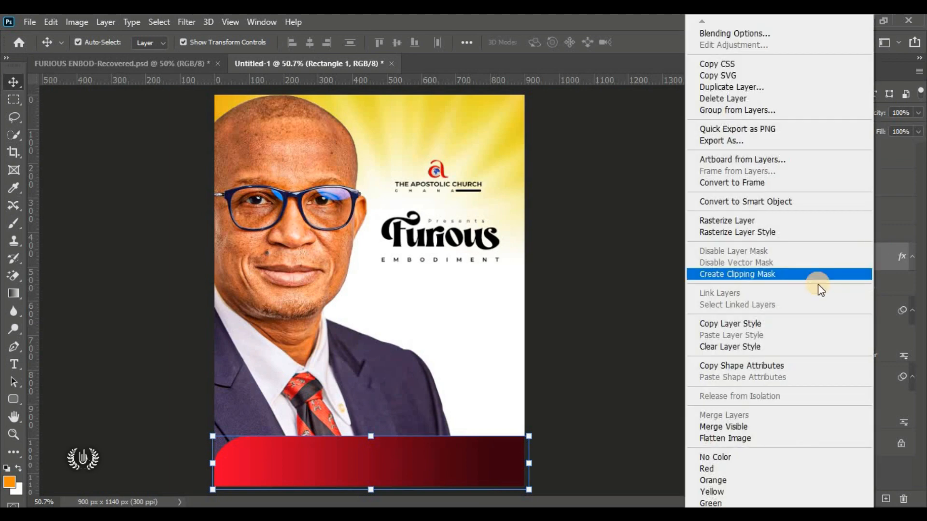
left_click(788, 326)
left_click(627, 335)
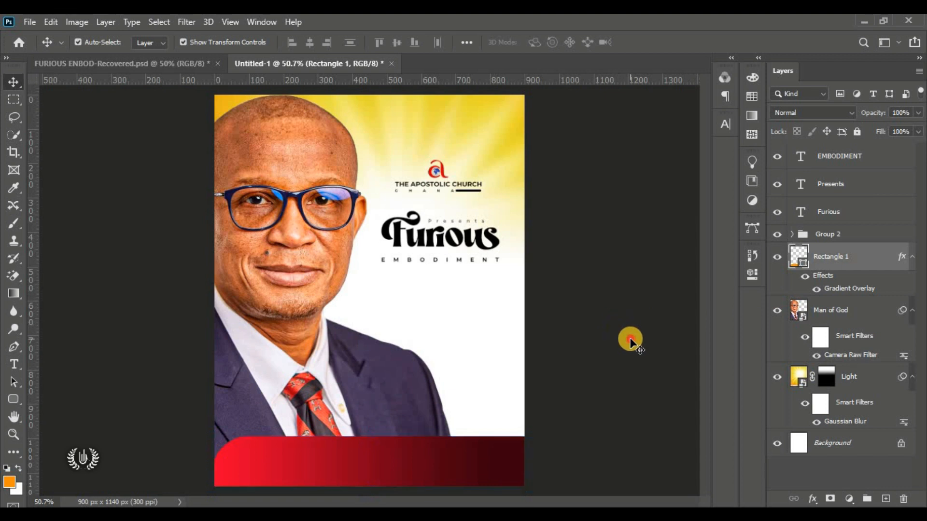
Step: Paste the banner's red gradient style onto the EMBODIMENT layer and check the result
left_click(436, 262)
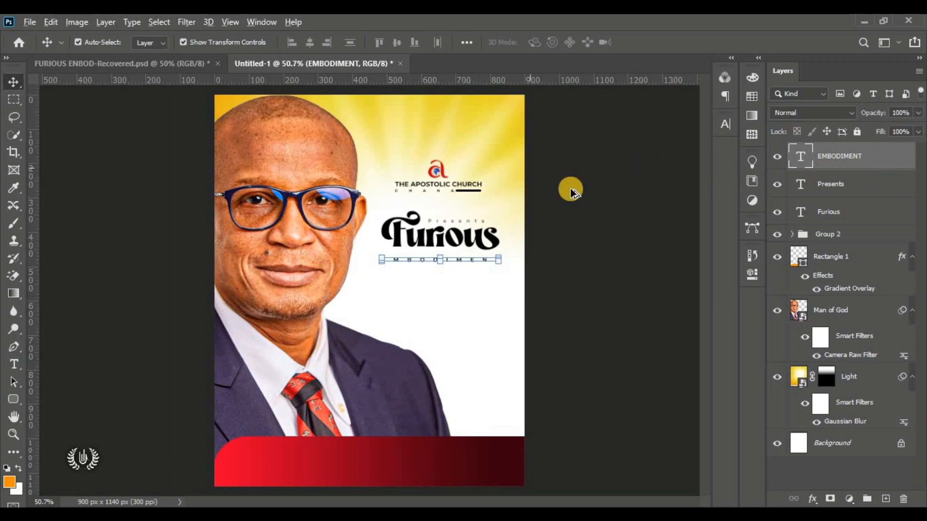
scroll(469, 259, "up", 5)
right_click(901, 156)
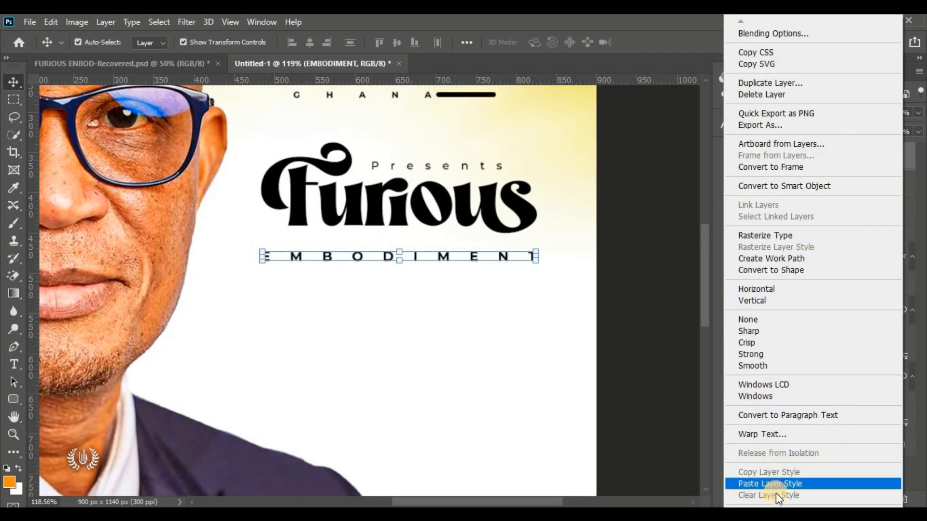
left_click(819, 485)
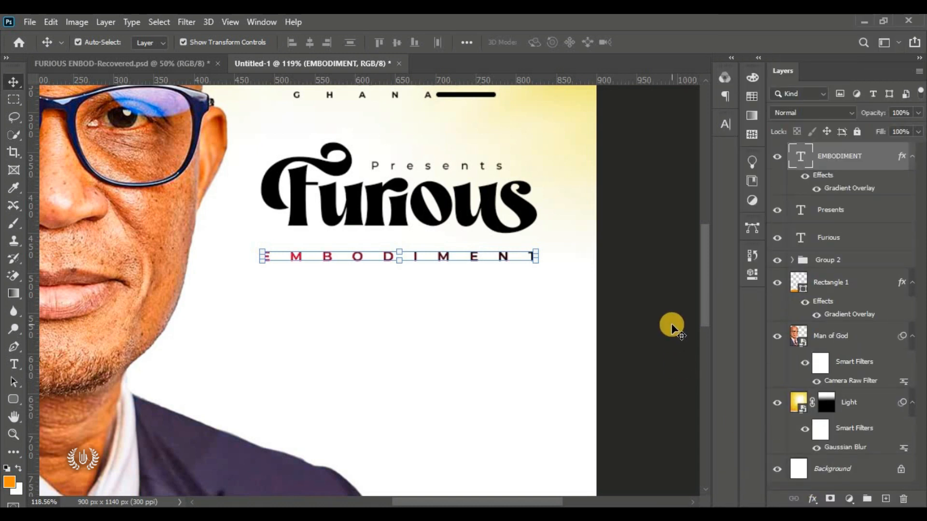
left_click(673, 305)
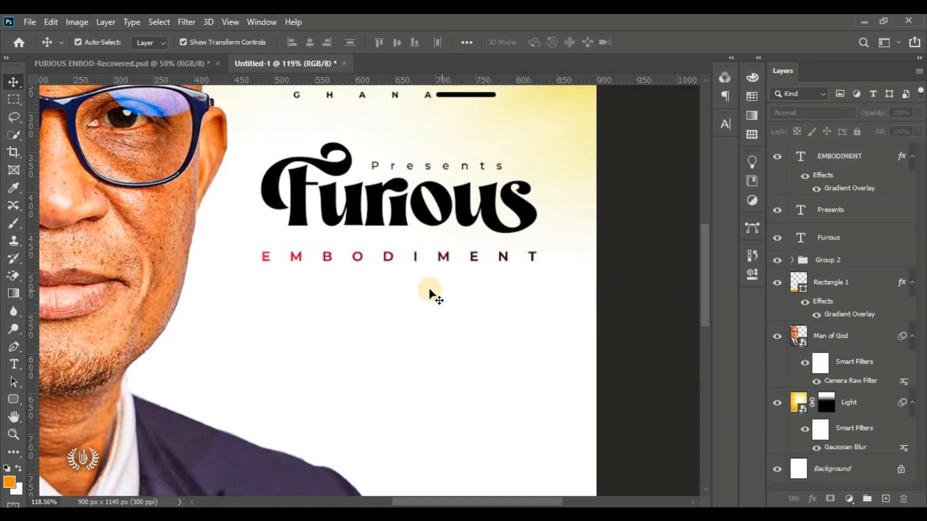
key("ctrl+0")
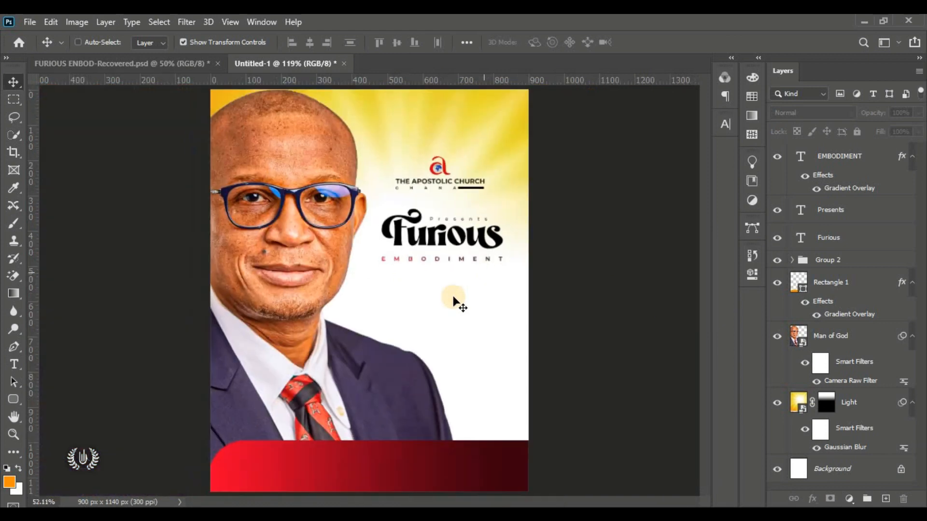
left_click(430, 260)
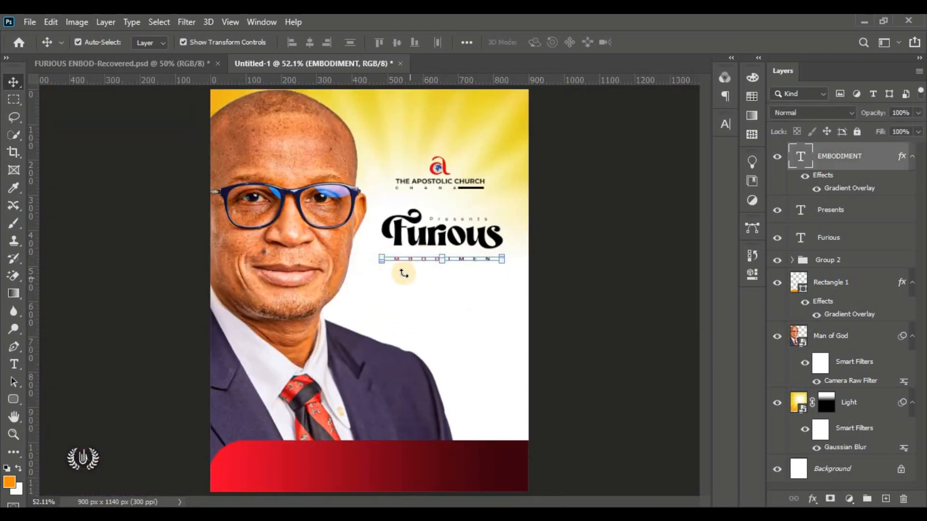
left_click(584, 278)
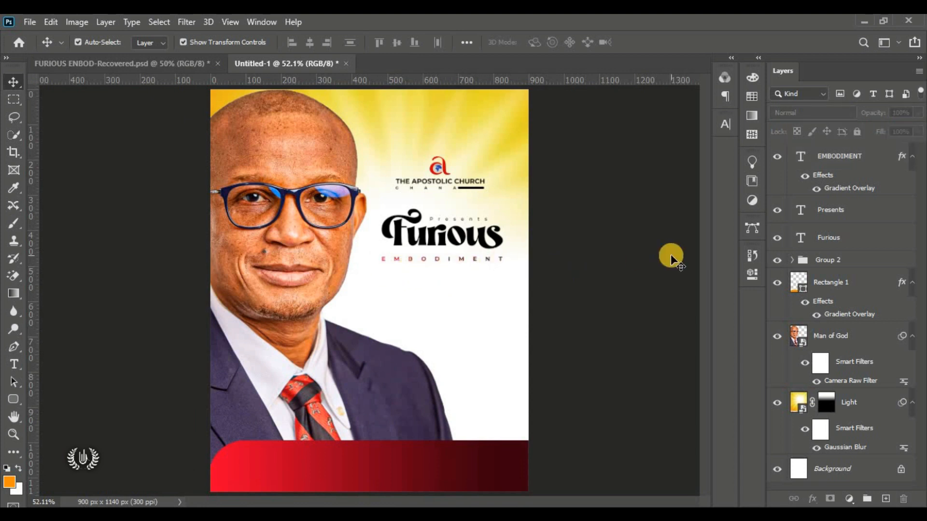
left_click(457, 259)
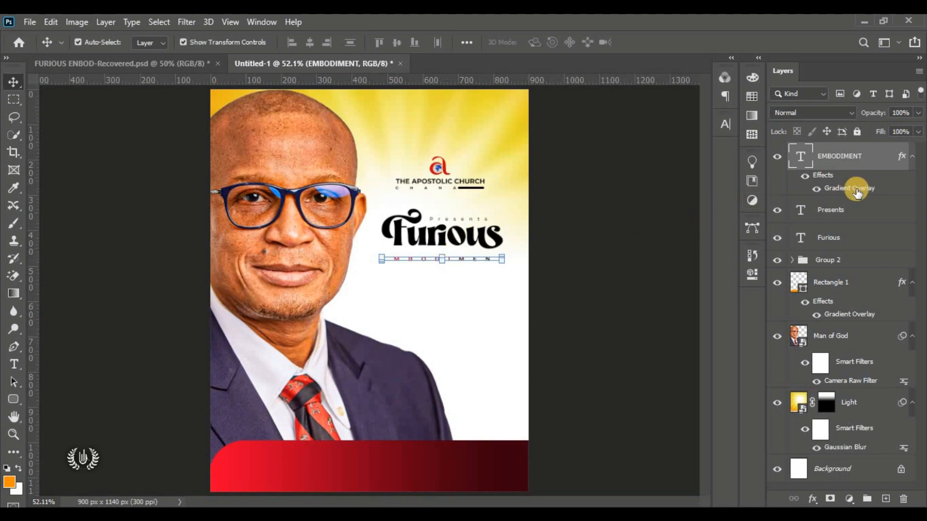
Step: Tick Reverse in EMBODIMENT's Gradient Overlay so it runs dark maroon to red
double_click(857, 192)
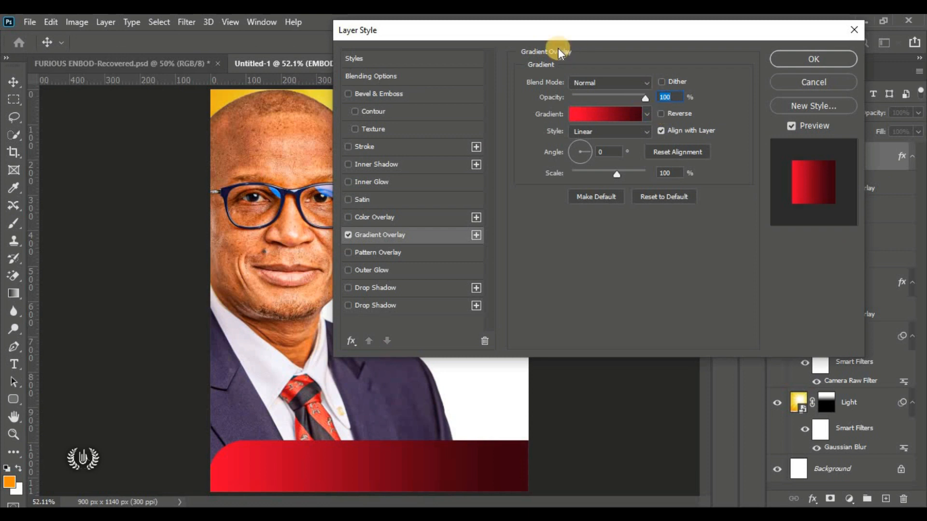
left_click(665, 113)
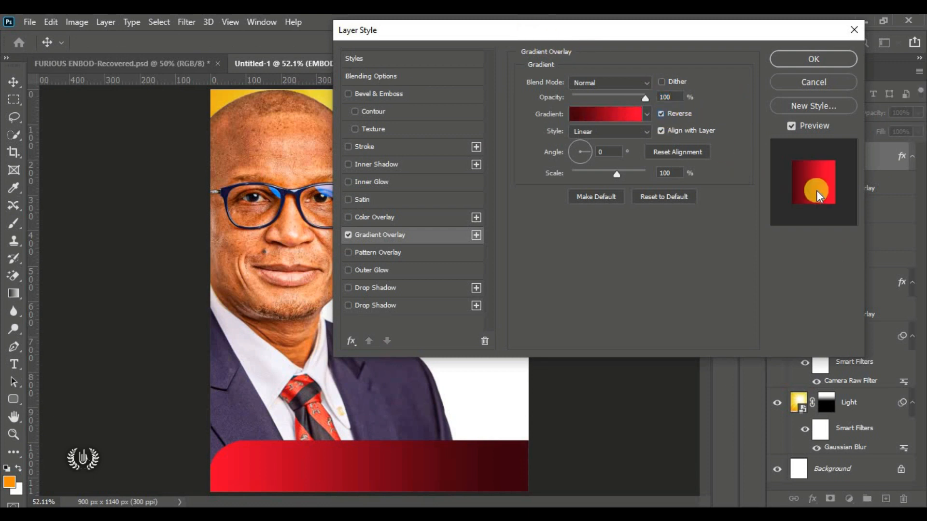
left_click(811, 65)
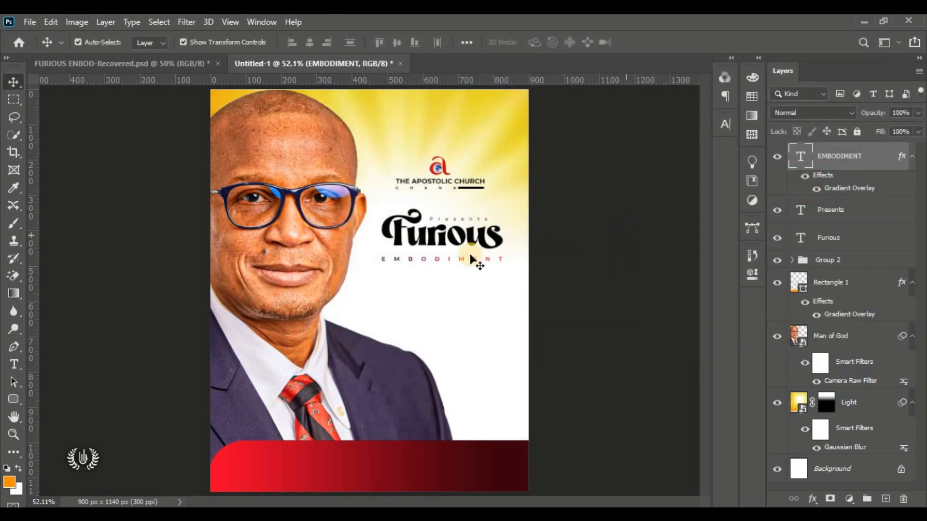
left_click(473, 260)
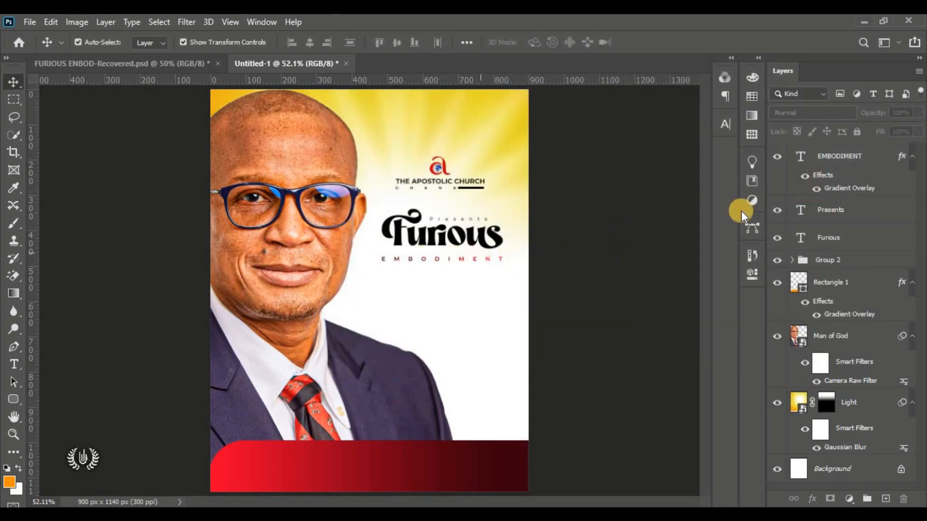
left_click(850, 155)
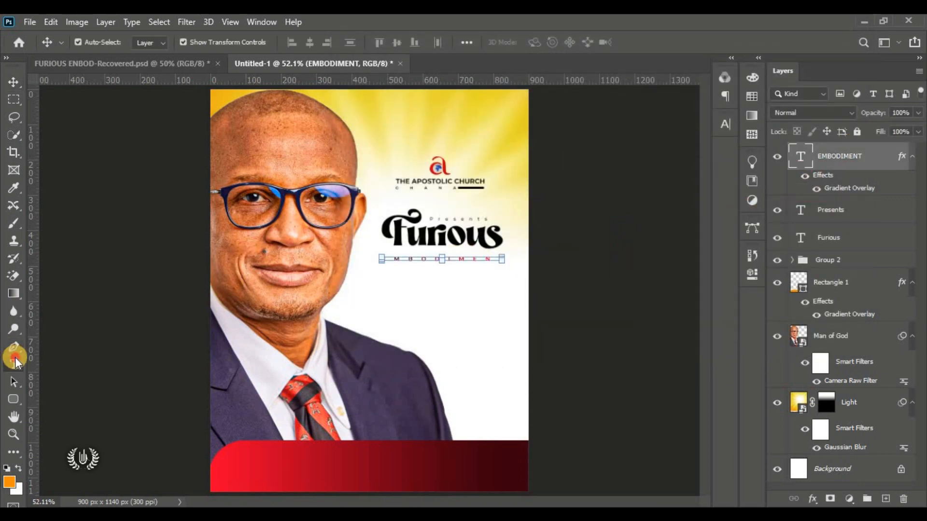
Step: Start a new text line below the subtitle with letter spacing set to 0
left_click(15, 360)
left_click(91, 363)
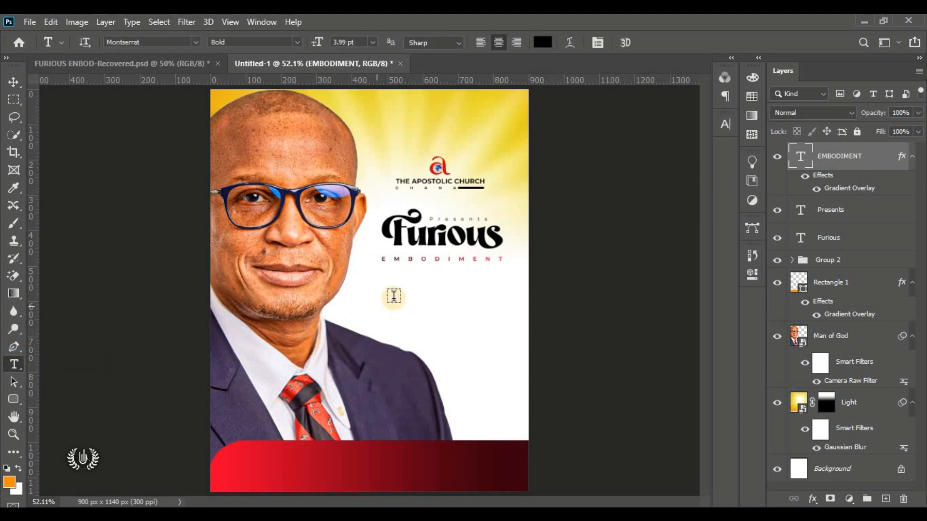
left_click(394, 296)
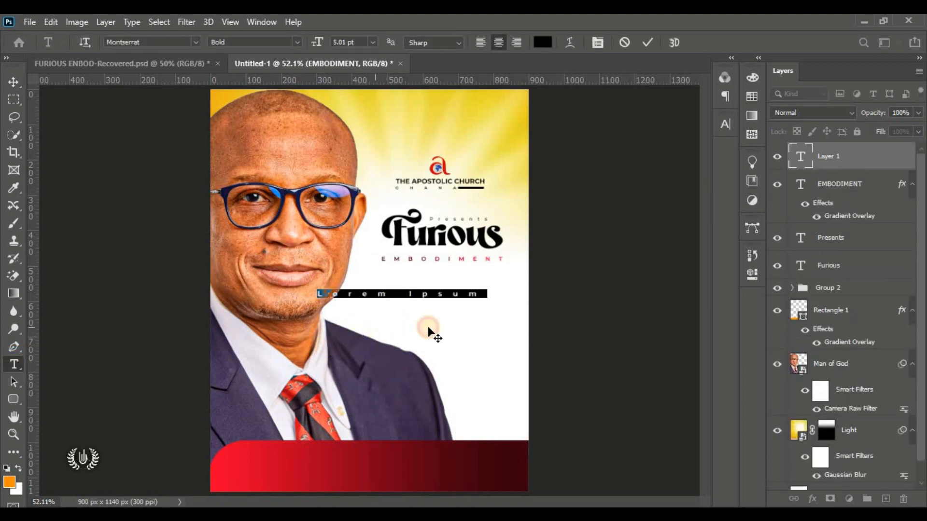
left_click_drag(428, 330, 530, 219)
left_click_drag(465, 322, 451, 308)
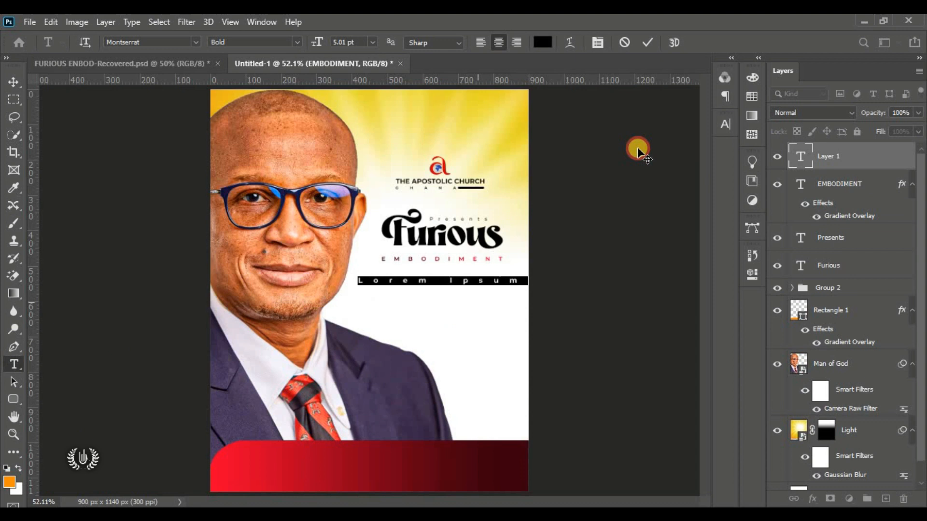
left_click(724, 125)
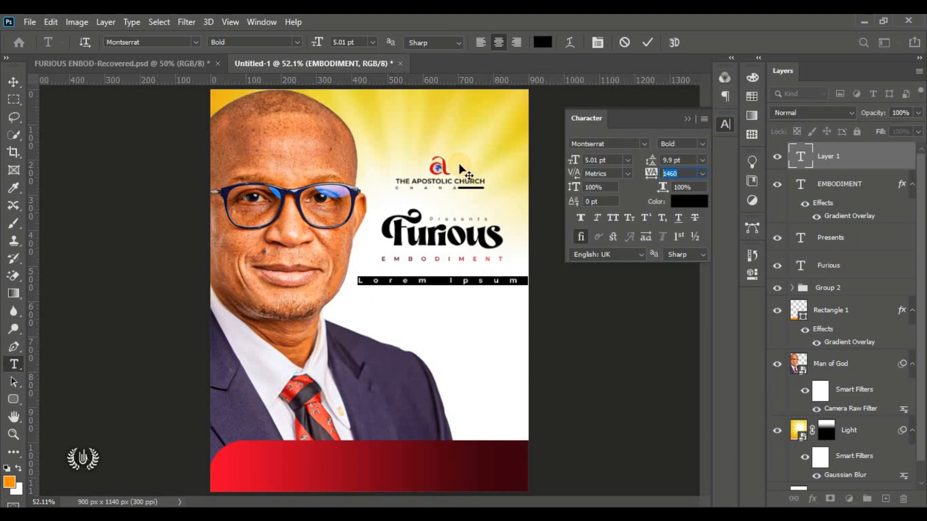
key("Return")
left_click(677, 144)
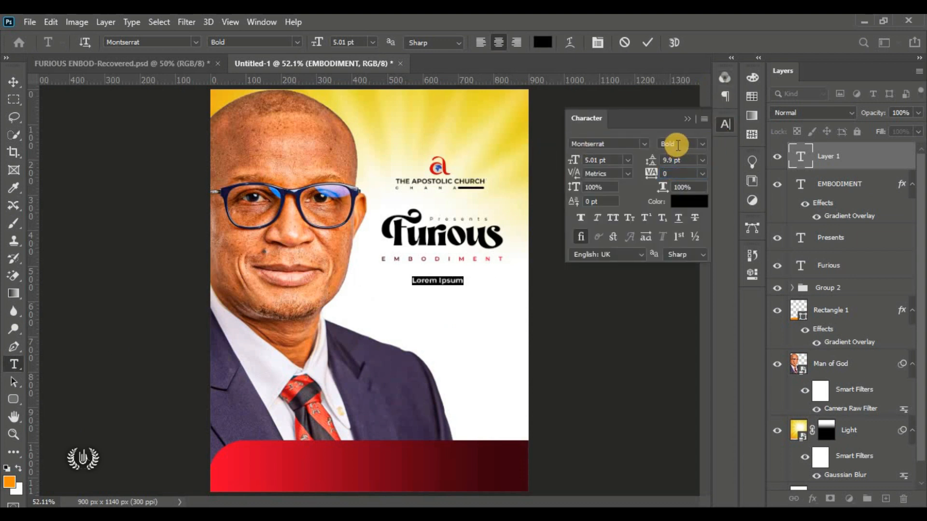
left_click(689, 116)
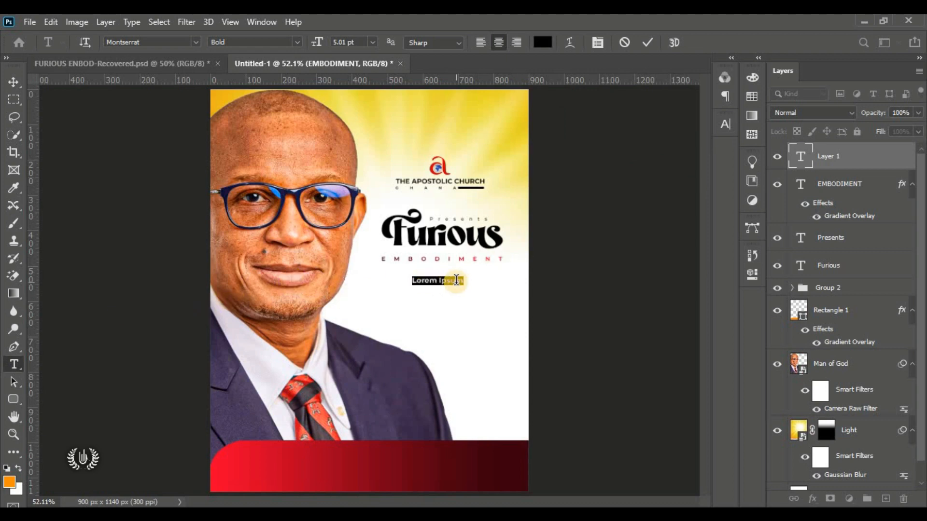
Step: Set the text to Montserrat Black Italic, type 'FOR' and commit it
scroll(454, 282, "up", 5)
scroll(456, 280, "up", 1)
left_click(295, 42)
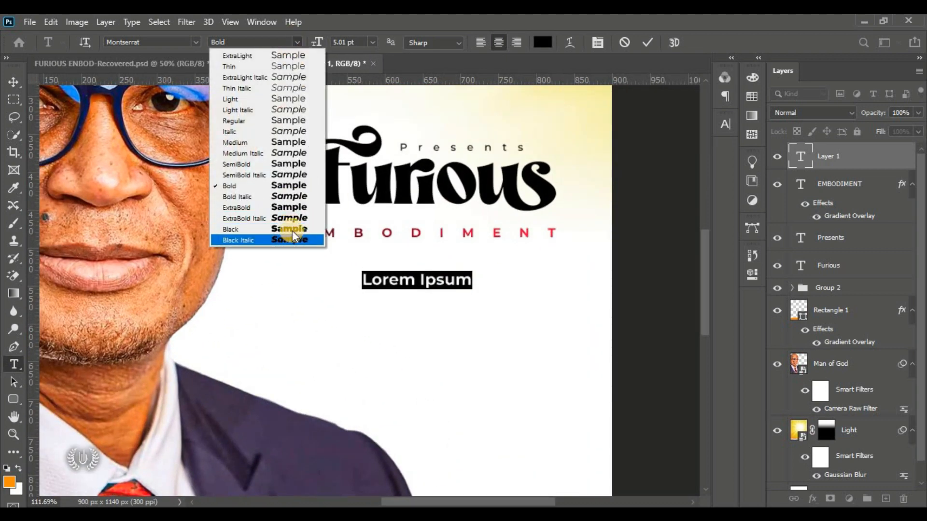
left_click(294, 216)
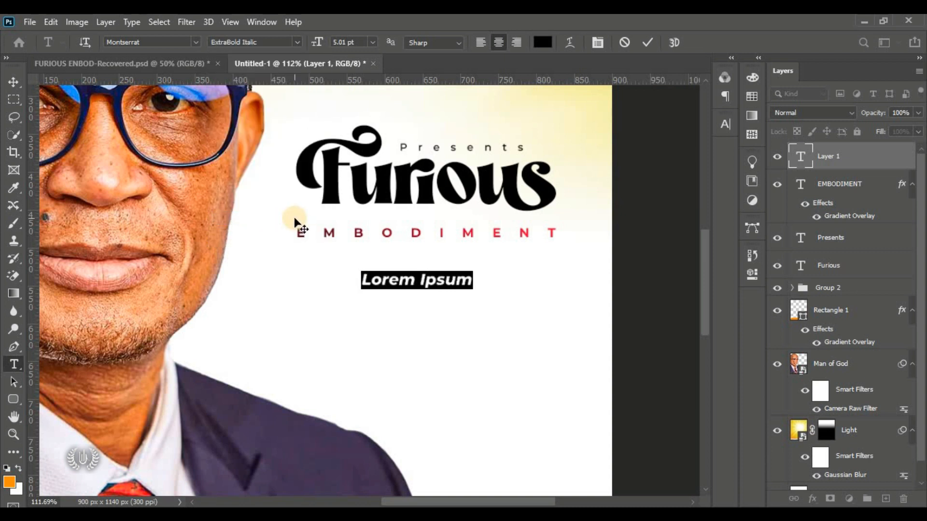
left_click(295, 44)
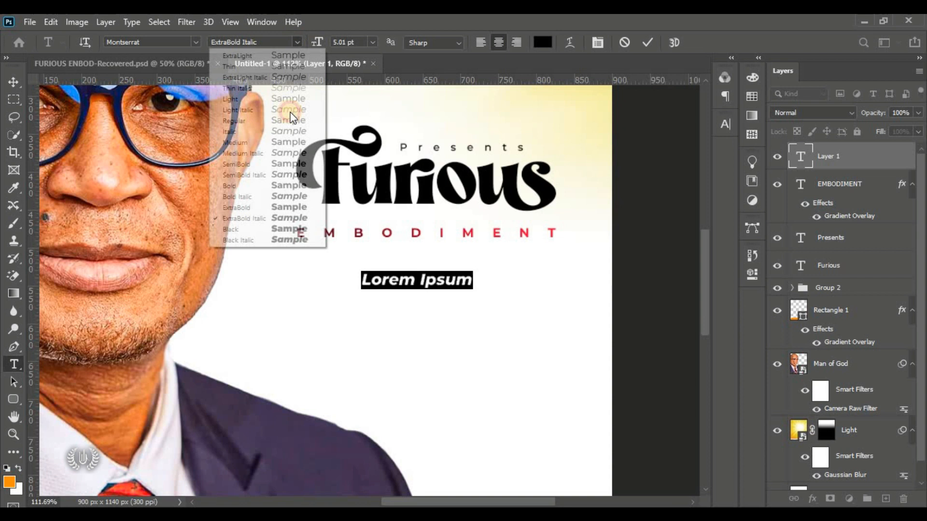
left_click(296, 240)
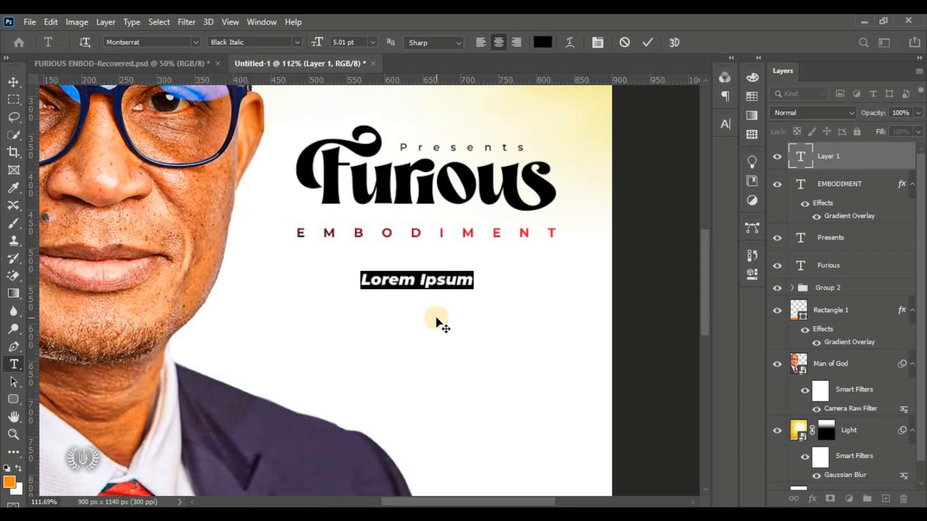
type("EO")
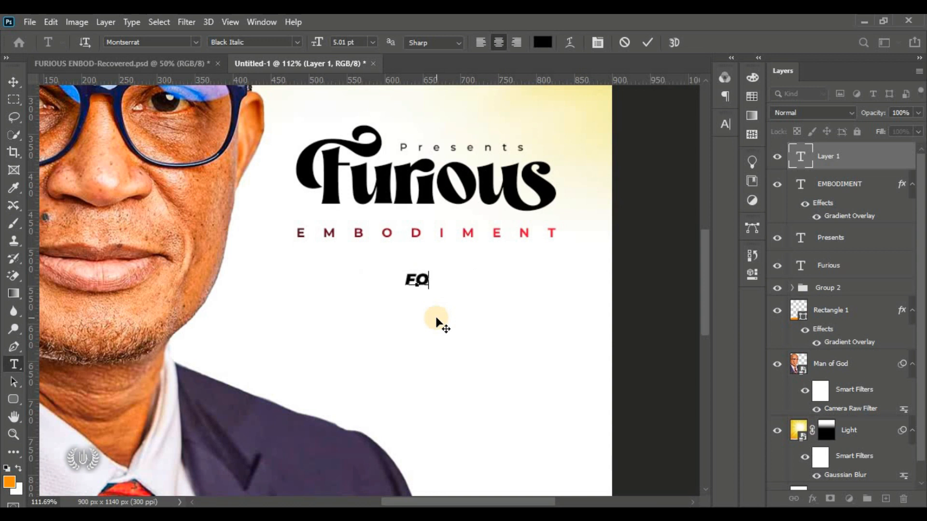
type("R")
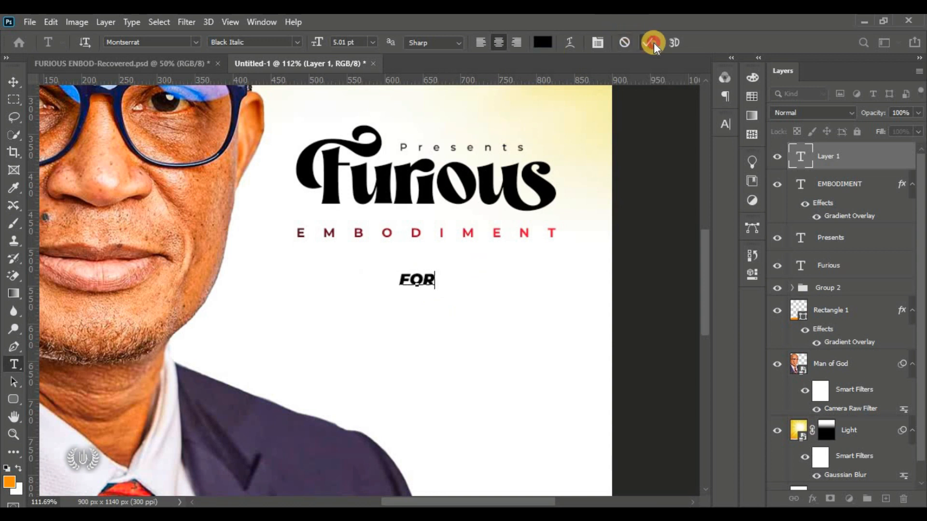
left_click(648, 43)
left_click(15, 83)
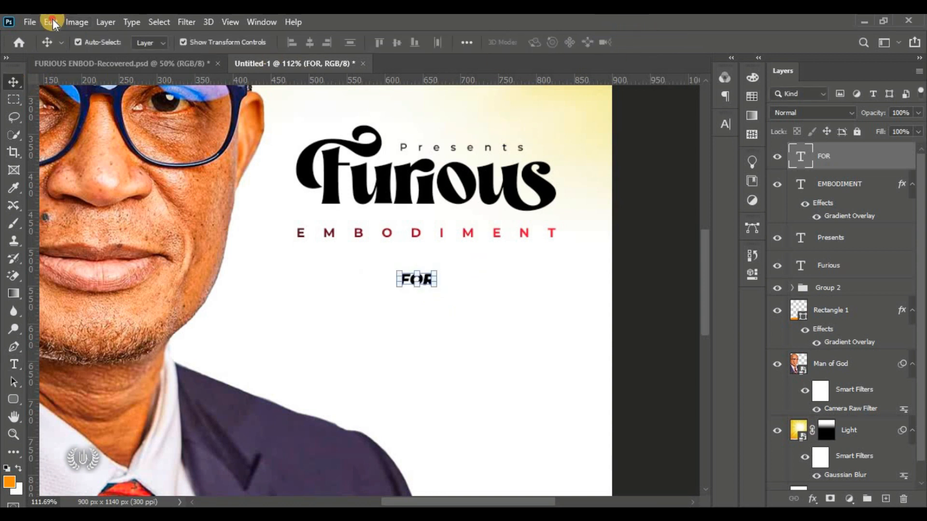
Step: Free-transform FOR up to about 777% and align it under EMBODIMENT across the title width
left_click(51, 22)
left_click(181, 315)
left_click_drag(414, 290, 429, 397)
mouse_move(415, 307)
left_mouse_down()
mouse_move(408, 291)
mouse_move(424, 296)
left_mouse_up()
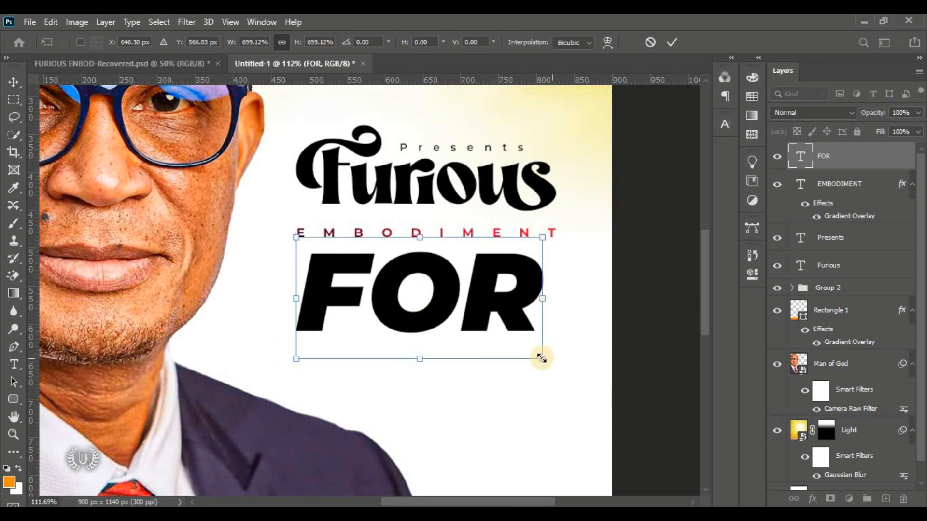
left_click_drag(543, 358, 555, 373)
left_click_drag(299, 376, 286, 377)
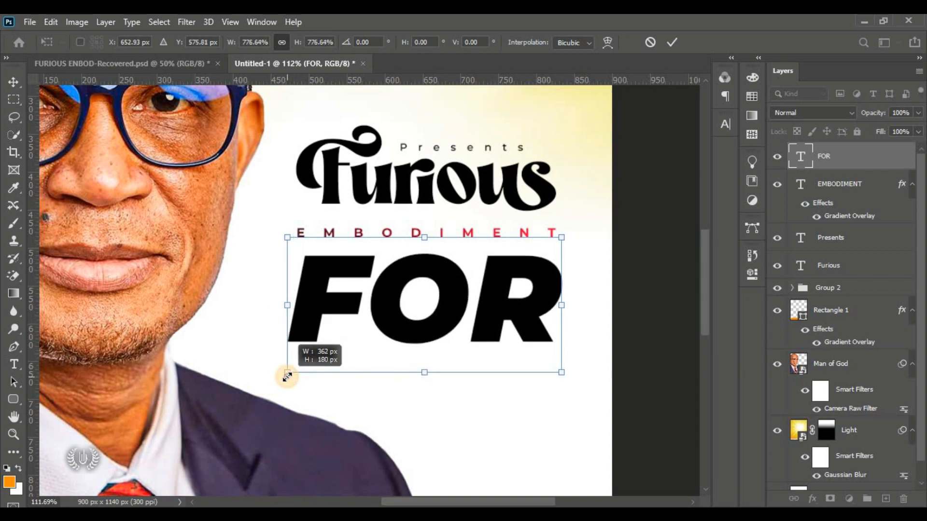
left_click_drag(343, 316, 340, 314)
left_click(669, 42)
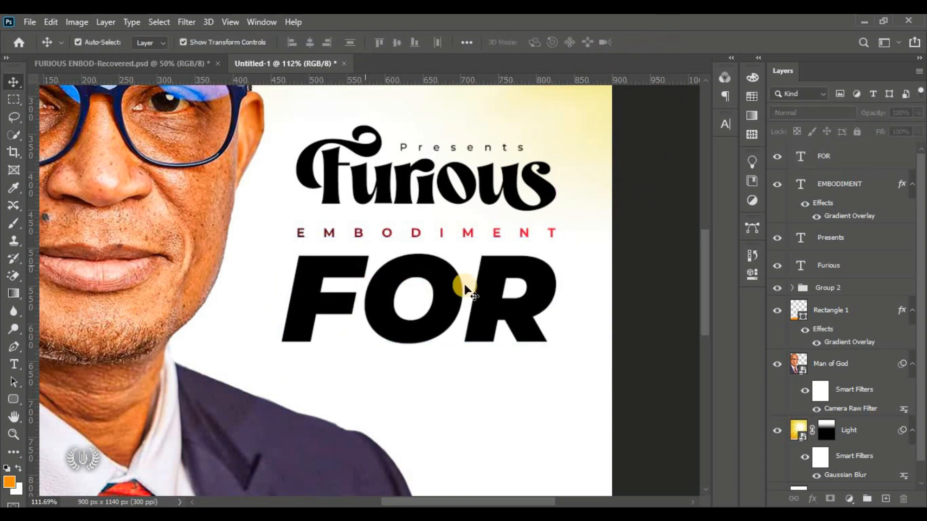
left_click(489, 304)
left_click(498, 309)
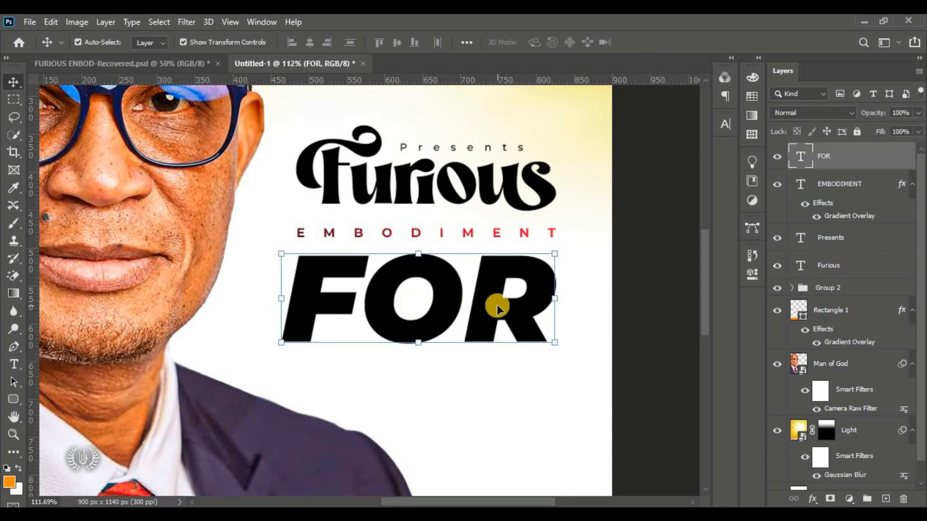
key("ctrl")
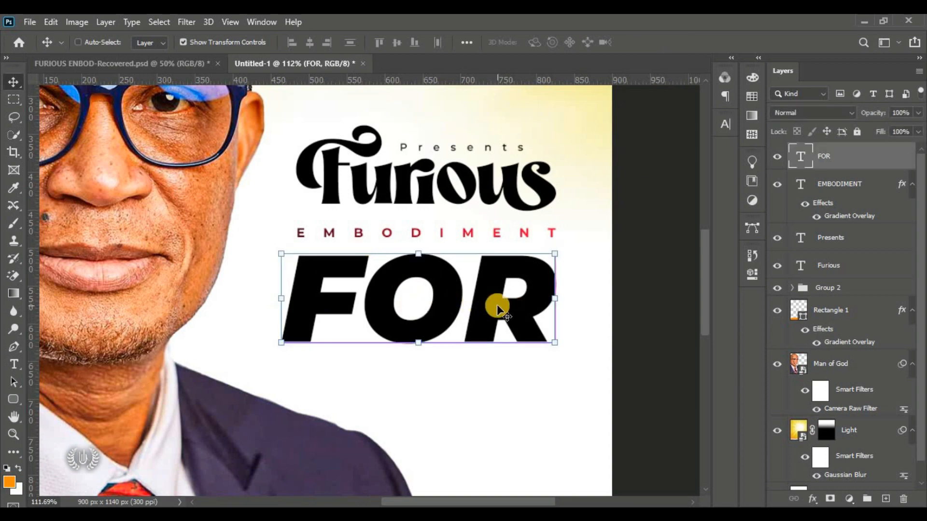
key("ctrl+0")
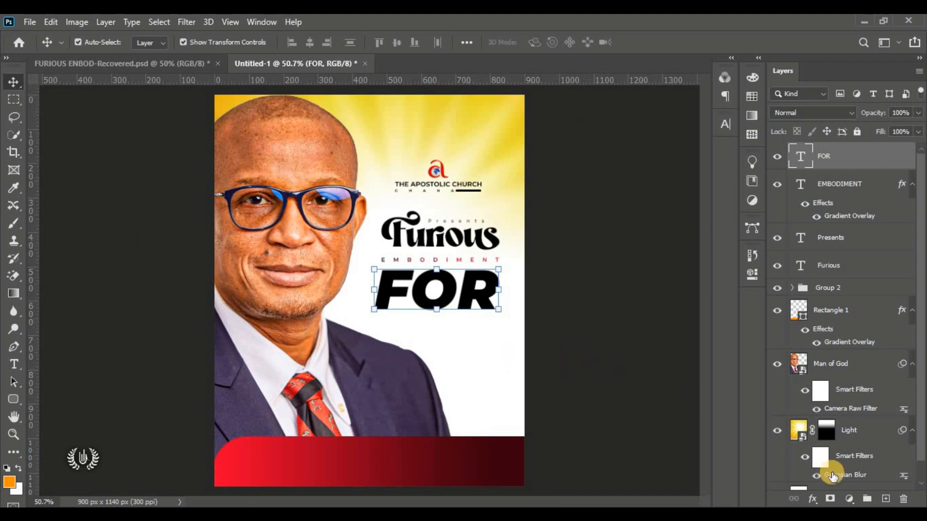
Step: Add a Linear, 0° Gradient Overlay to FOR with Reverse toggled, and open its gradient editor
left_click(811, 500)
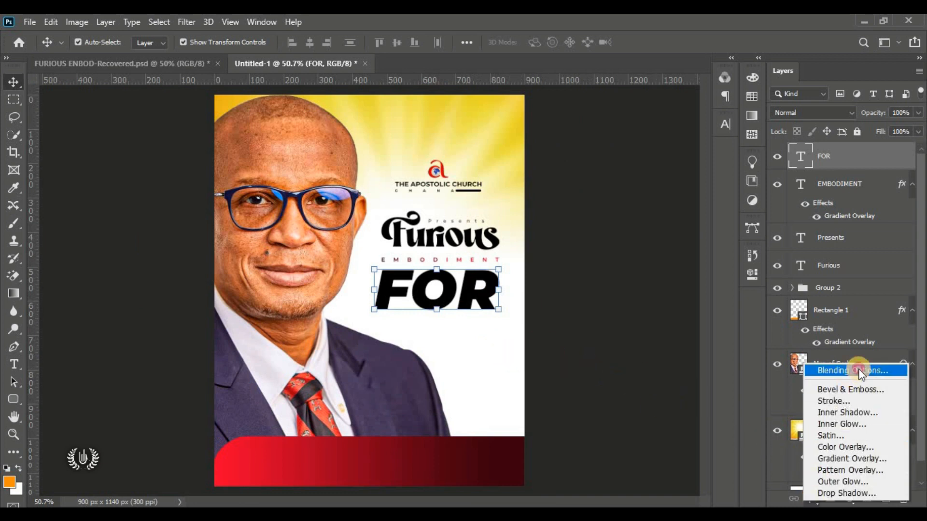
left_click(859, 369)
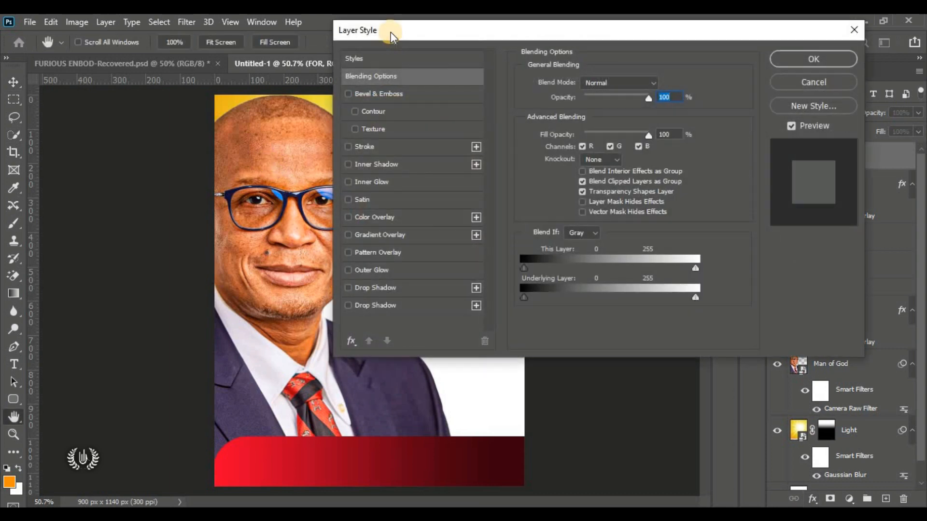
left_click_drag(390, 32, 564, 30)
left_click(566, 233)
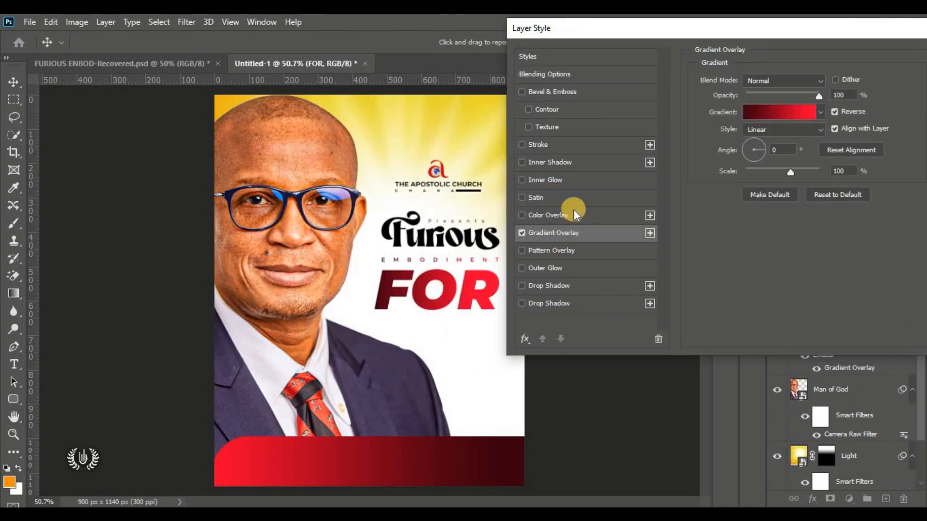
left_click_drag(615, 25, 617, 41)
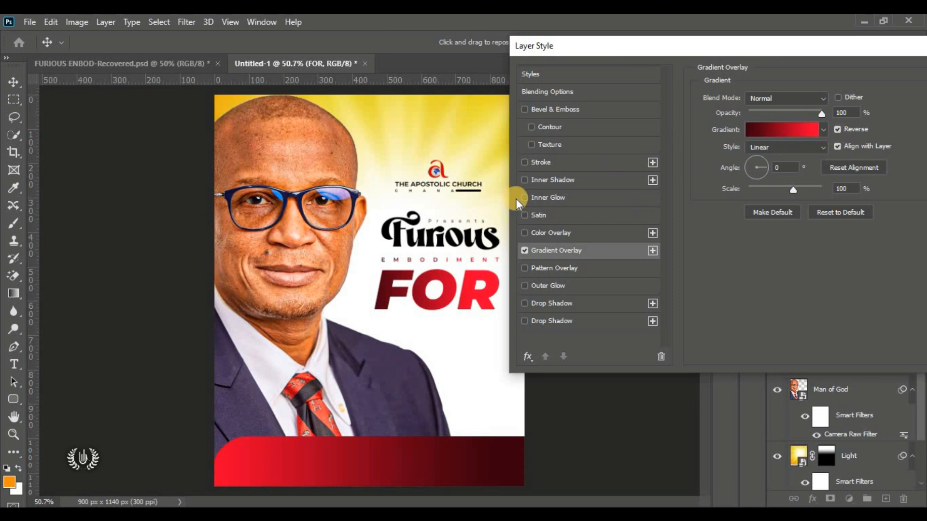
left_click(836, 129)
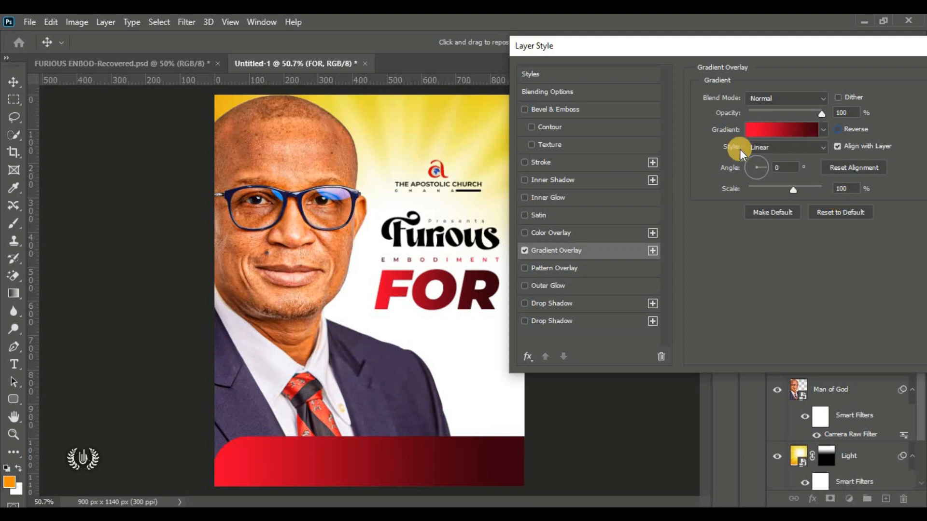
left_click(763, 147)
left_click(760, 158)
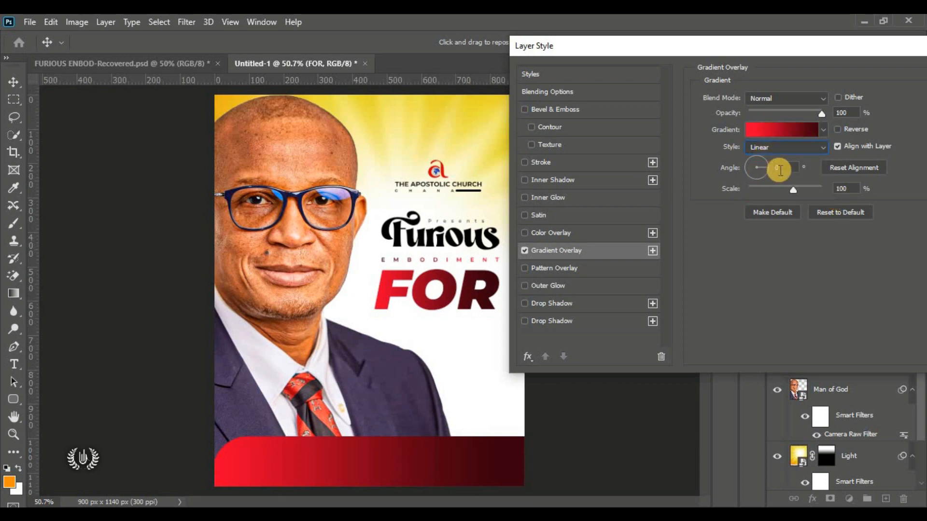
left_click(739, 161)
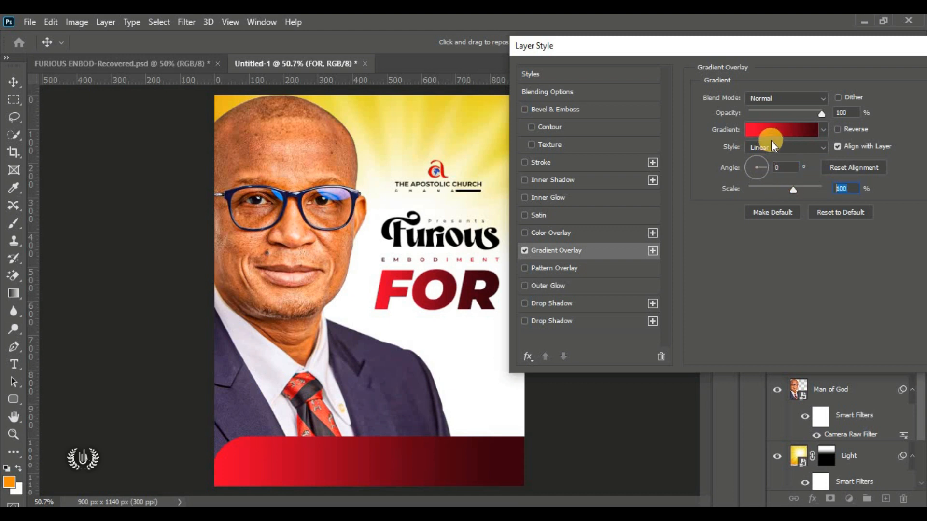
left_click(783, 129)
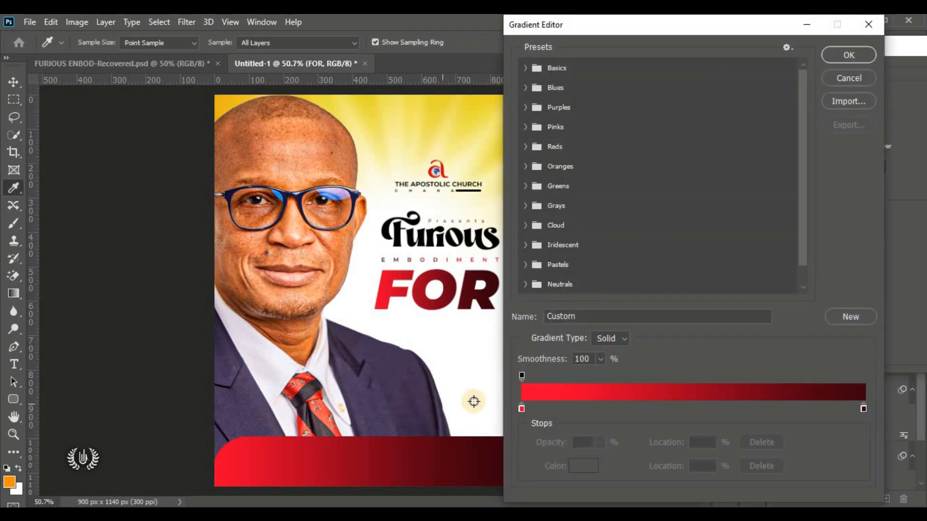
Step: Change the gradient's left colour stop to orange #ff9600
left_click(520, 408)
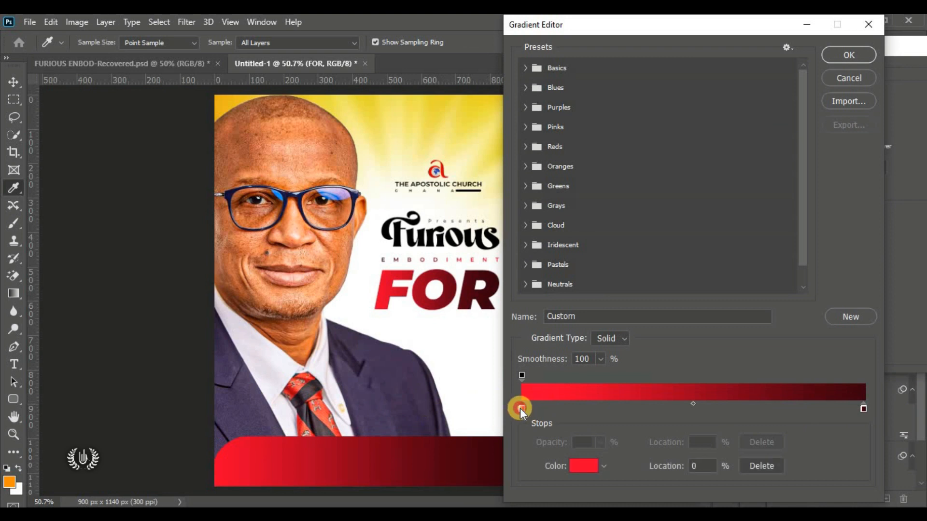
left_click(582, 466)
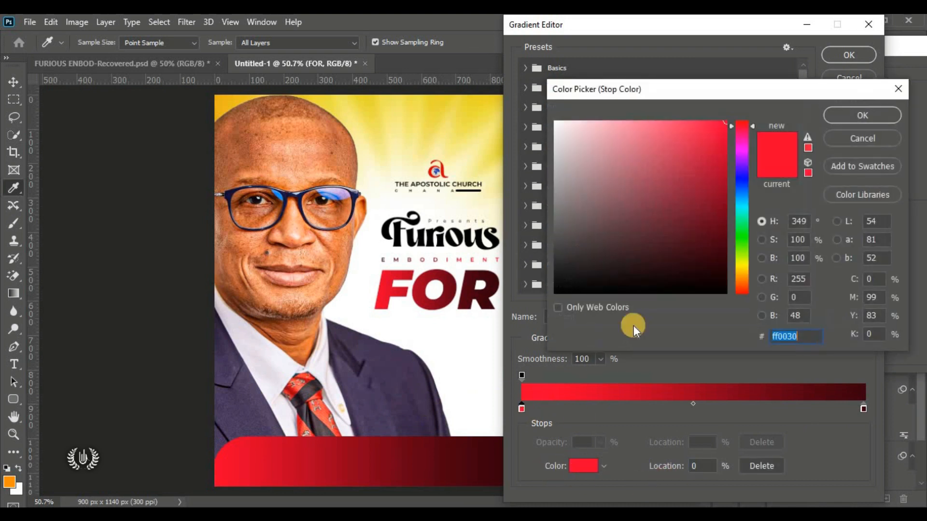
left_click(738, 272)
left_click_drag(738, 274, 737, 277)
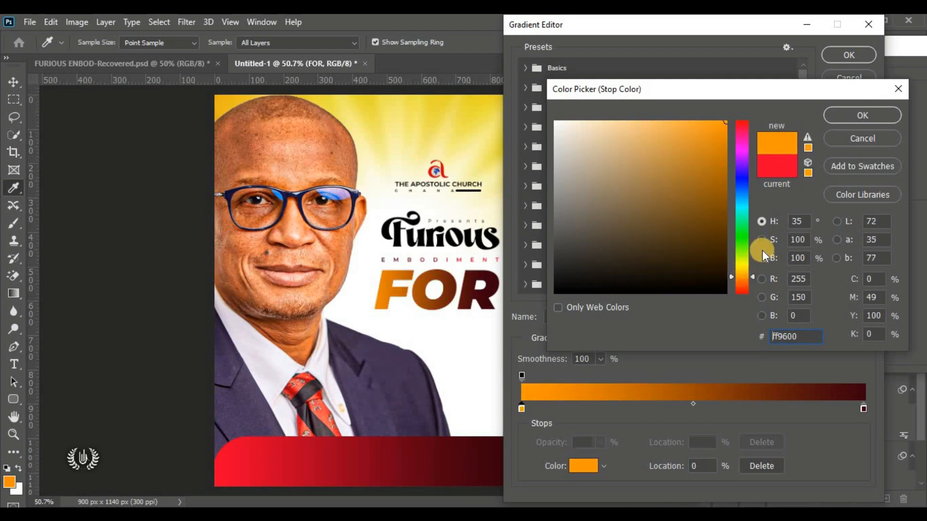
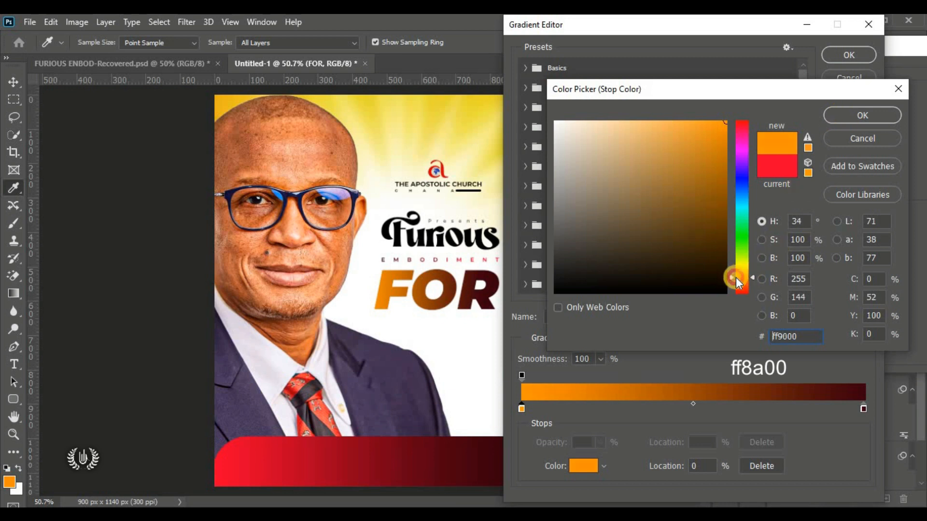
Step: Set the gradient's left colour stop to orange #ff8a00
type("ff8a00")
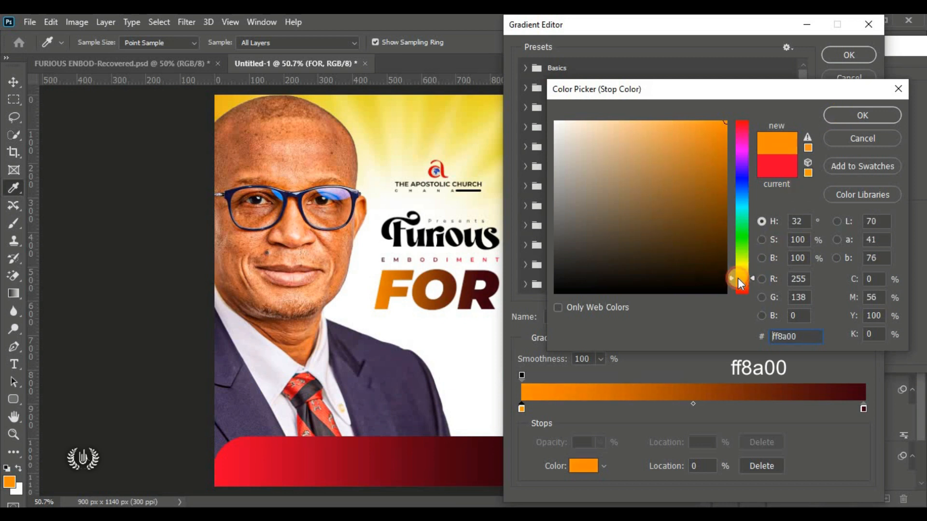
left_click_drag(808, 340, 684, 343)
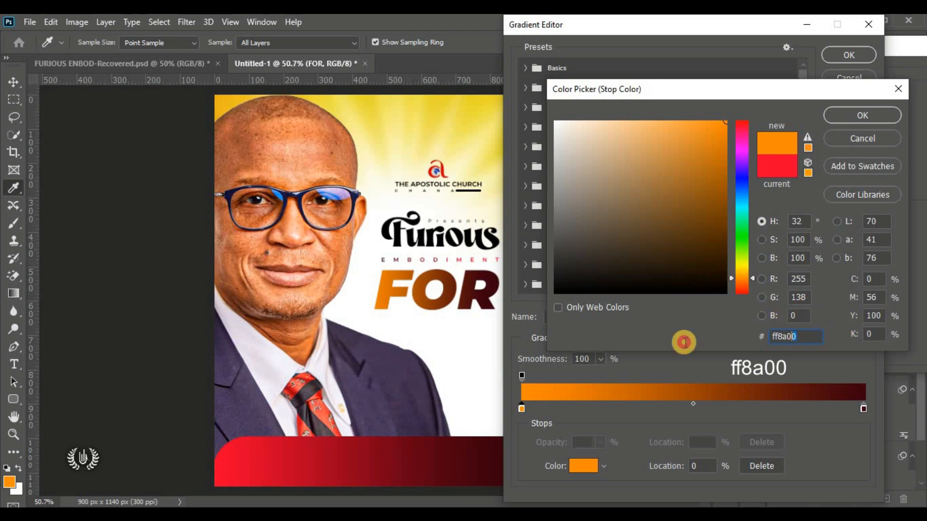
left_click(851, 117)
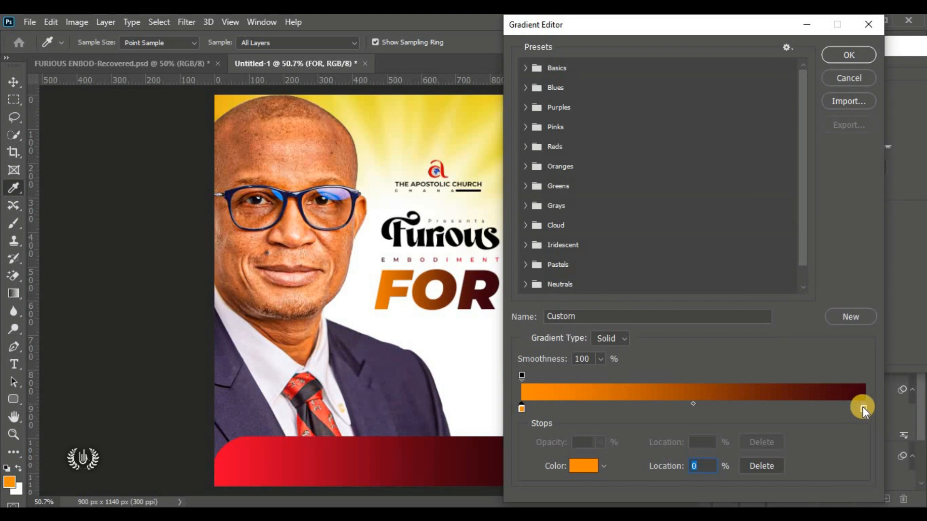
Step: Change the dark red right stop to golden yellow #ffcc00 and accept the gradient
left_click(862, 407)
left_click(573, 468)
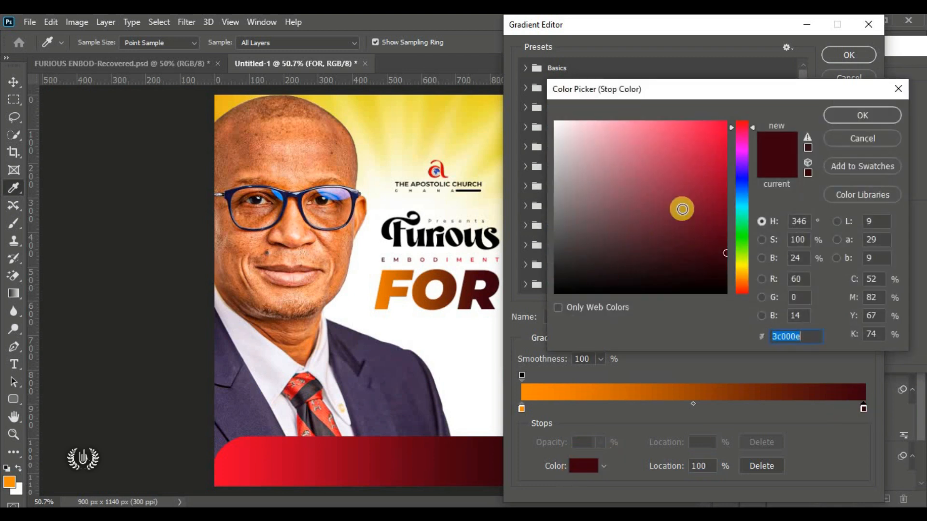
left_click(745, 269)
left_click_drag(681, 238, 818, 114)
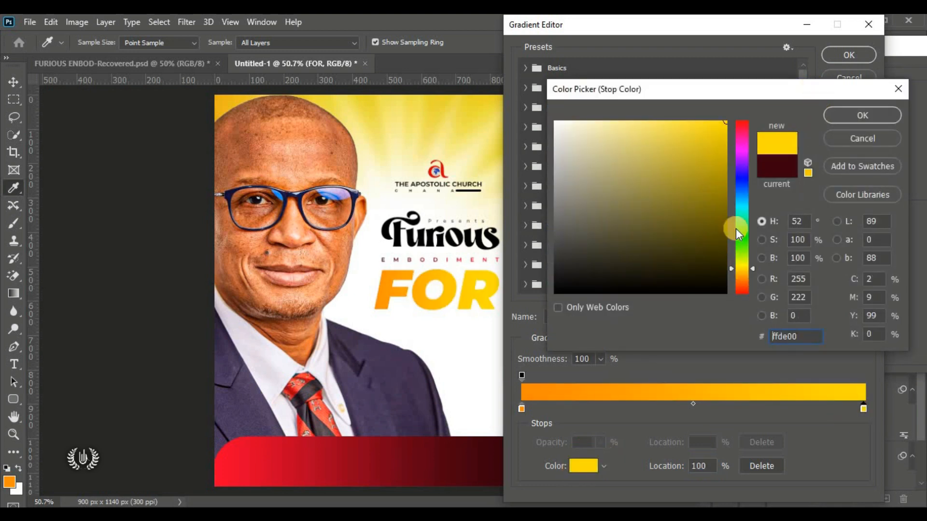
left_click_drag(742, 276, 743, 276)
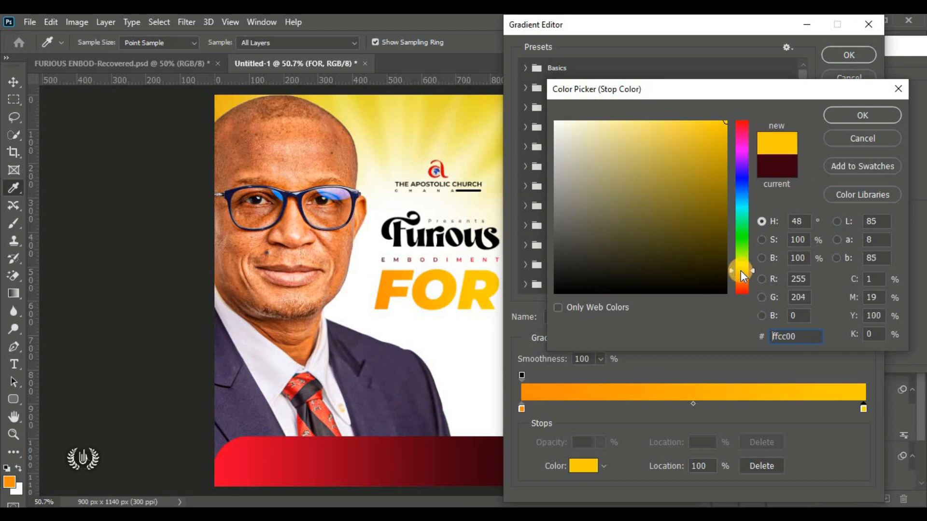
left_click(841, 118)
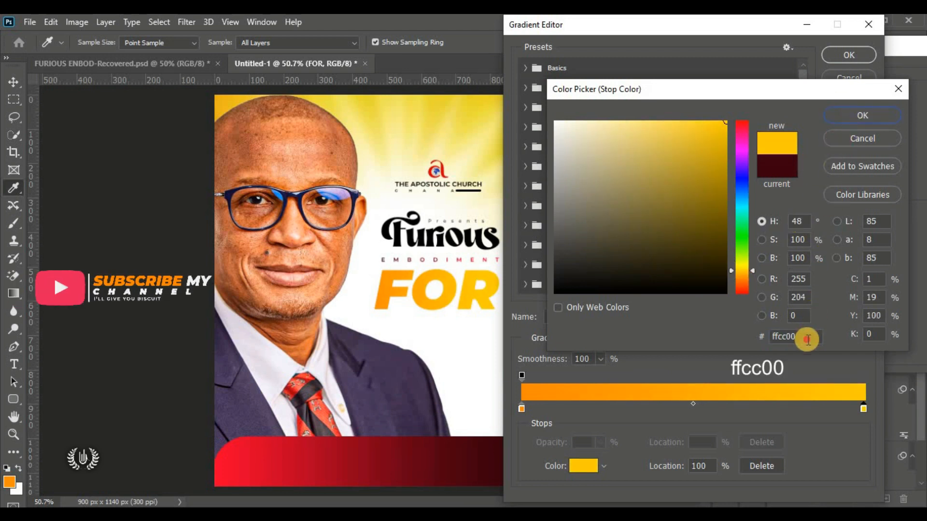
left_click_drag(807, 338, 552, 337)
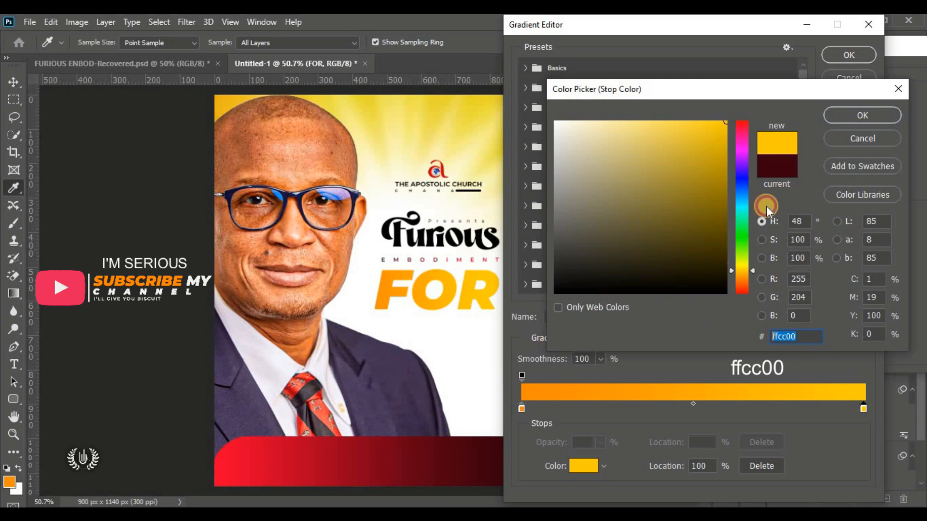
left_click(841, 114)
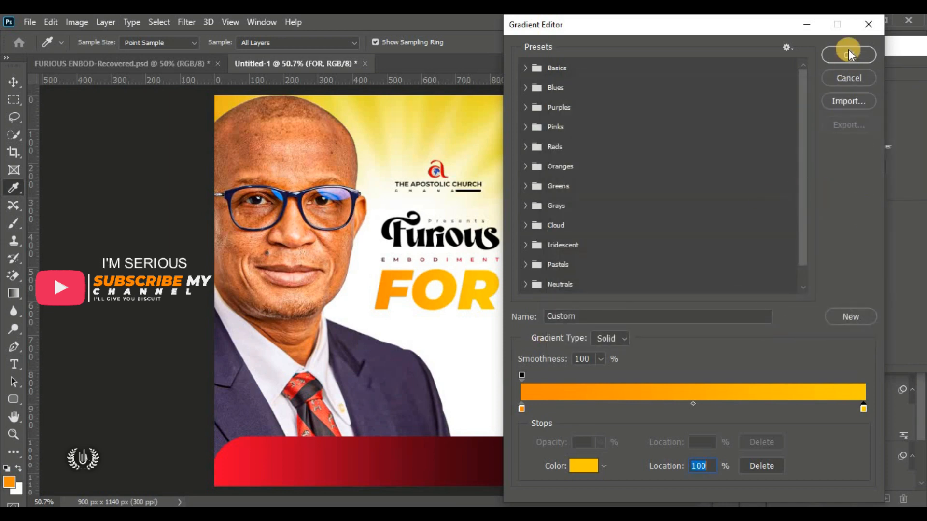
left_click(848, 50)
Step: Slide the gradient's lighter band left within FOR and apply the Gradient Overlay
left_click_drag(844, 42, 864, 27)
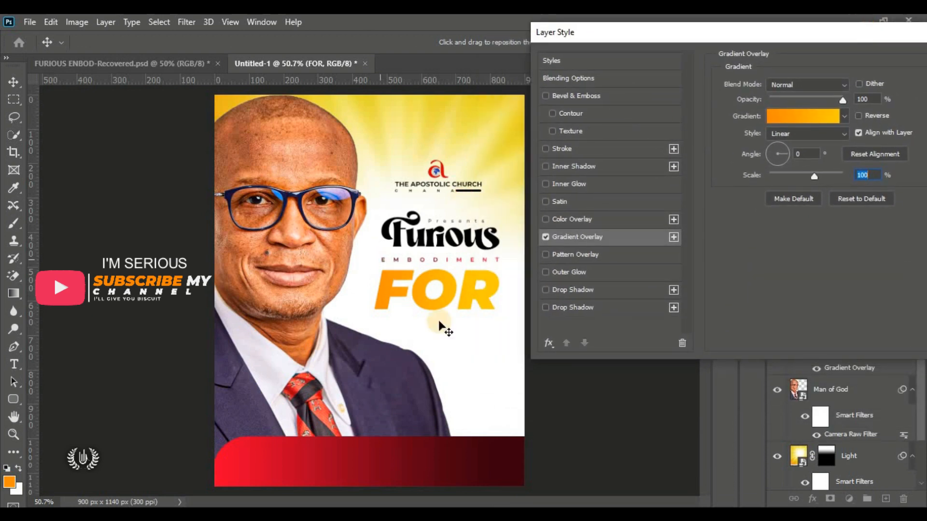
left_click_drag(786, 27, 786, 47)
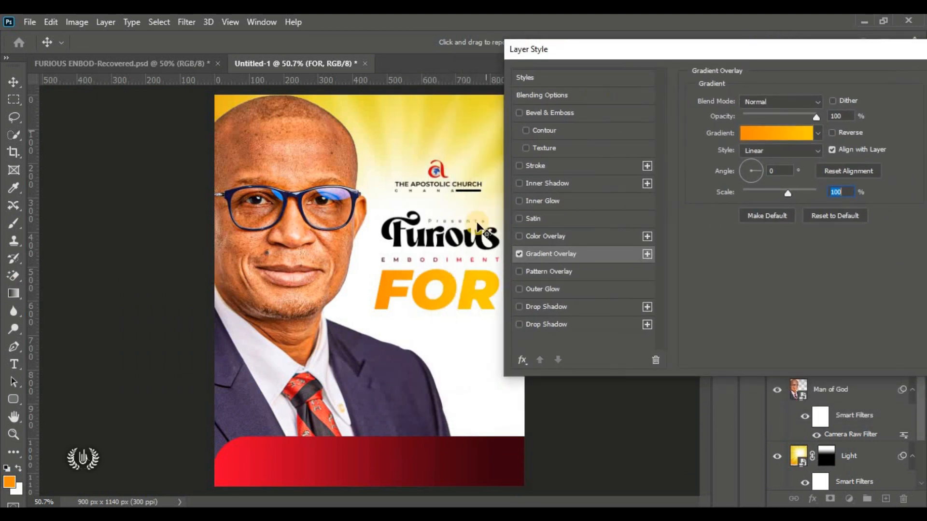
left_click_drag(404, 294, 438, 288)
left_click_drag(722, 48, 301, 102)
left_click(546, 139)
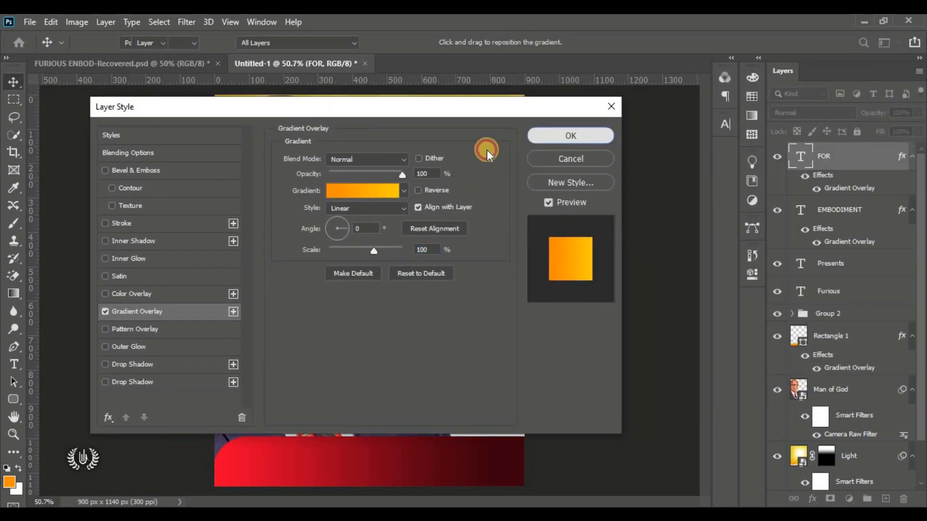
left_click(570, 289)
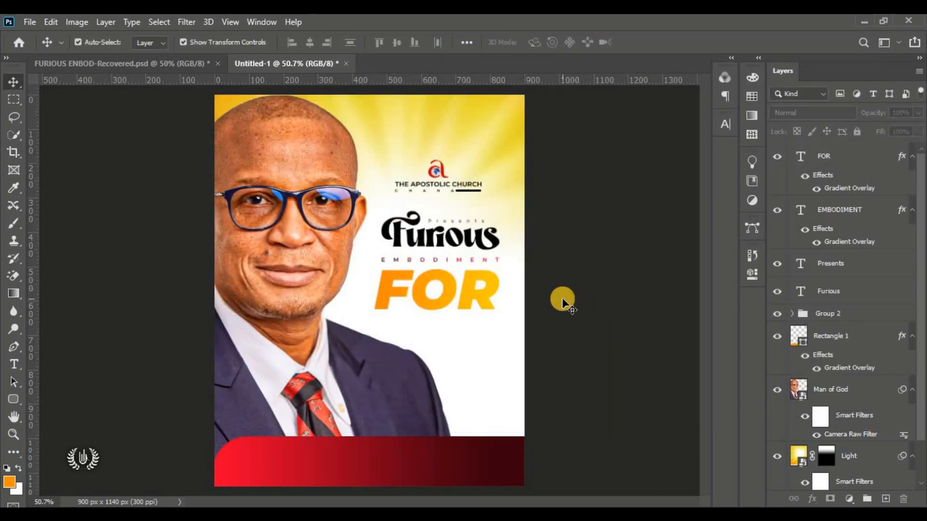
Step: Add a new empty Layer 1 above the FOR text layer
scroll(587, 253, "up", 5)
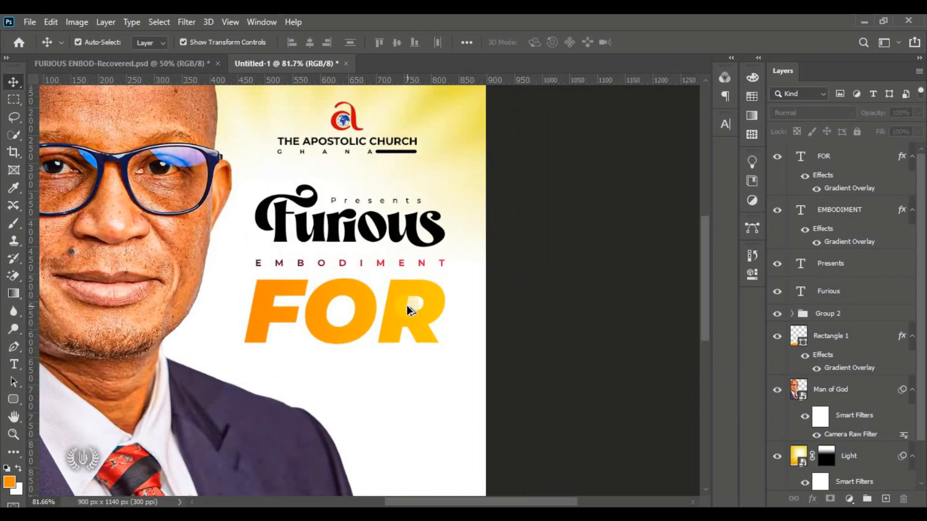
left_click(397, 318)
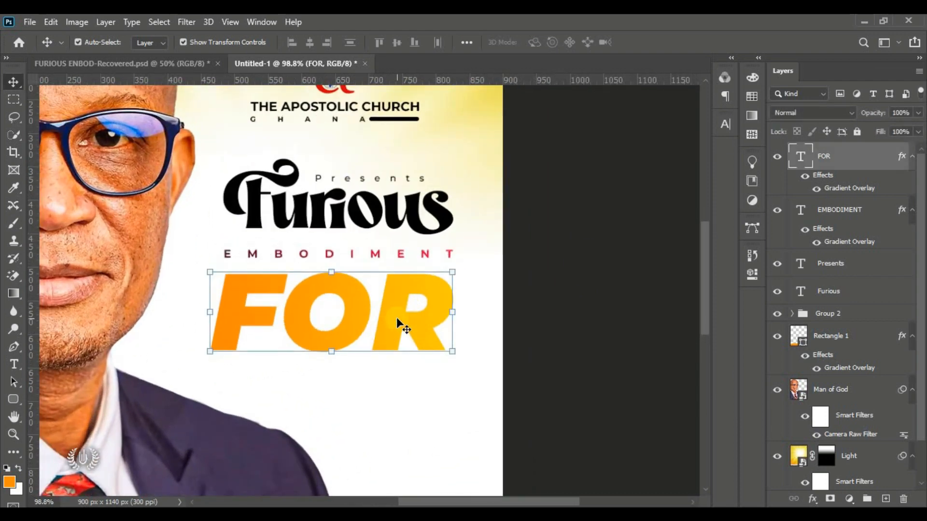
left_click(888, 500)
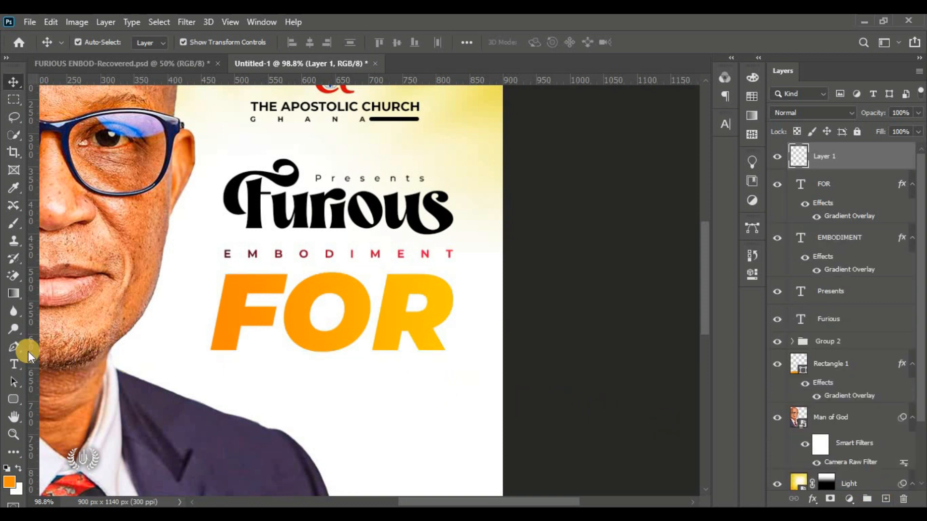
Step: Set up the Pen tool in Shape mode with a black #000000 fill
left_click(16, 345)
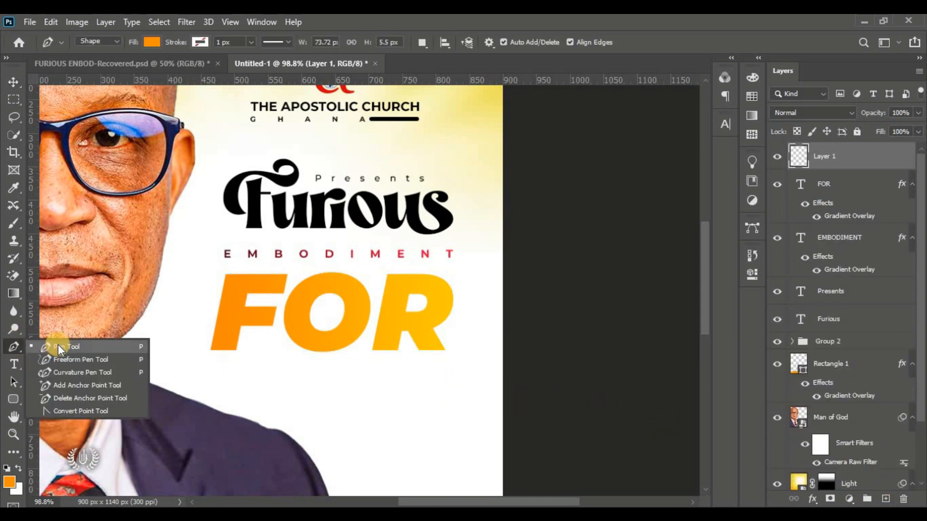
left_click(58, 344)
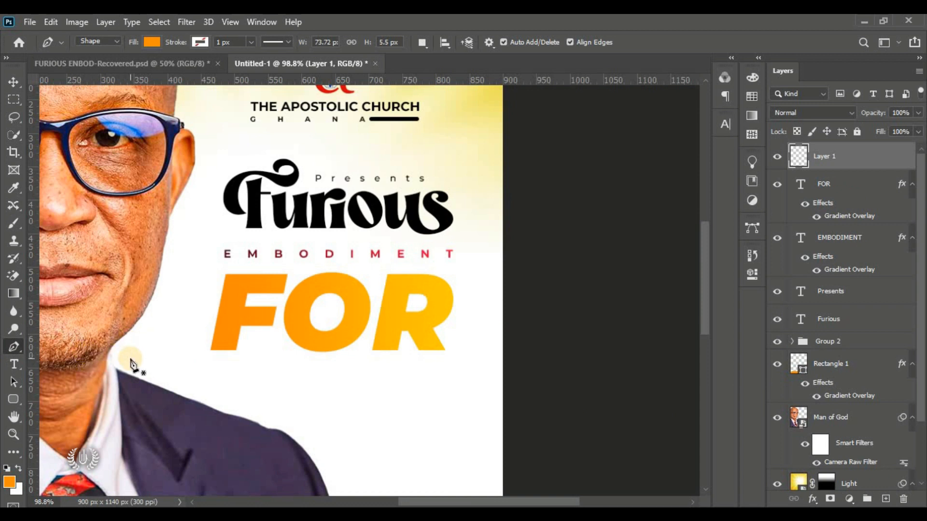
left_click(153, 42)
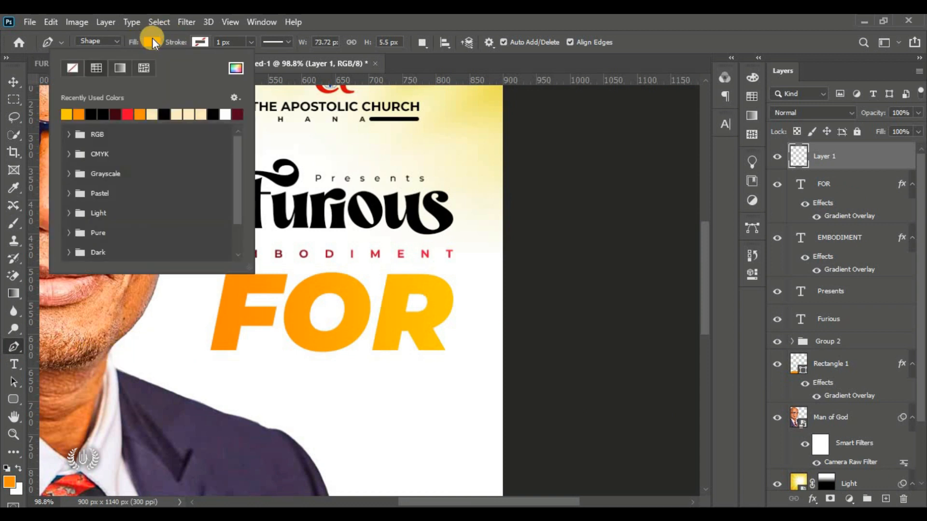
left_click(233, 69)
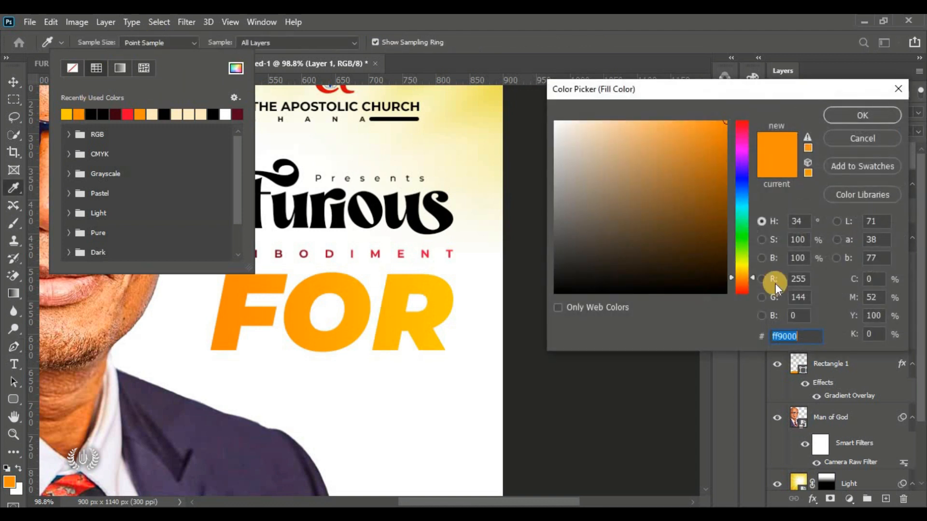
left_click(560, 293)
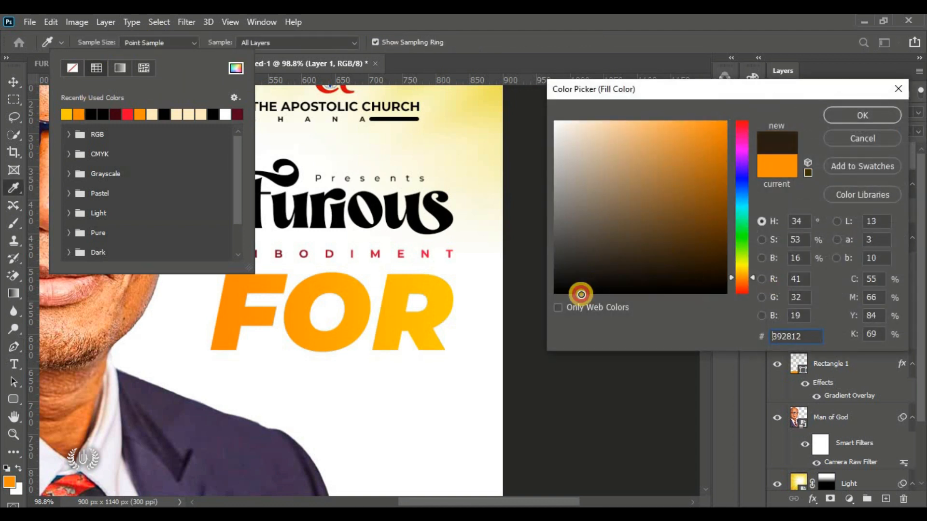
left_click(862, 115)
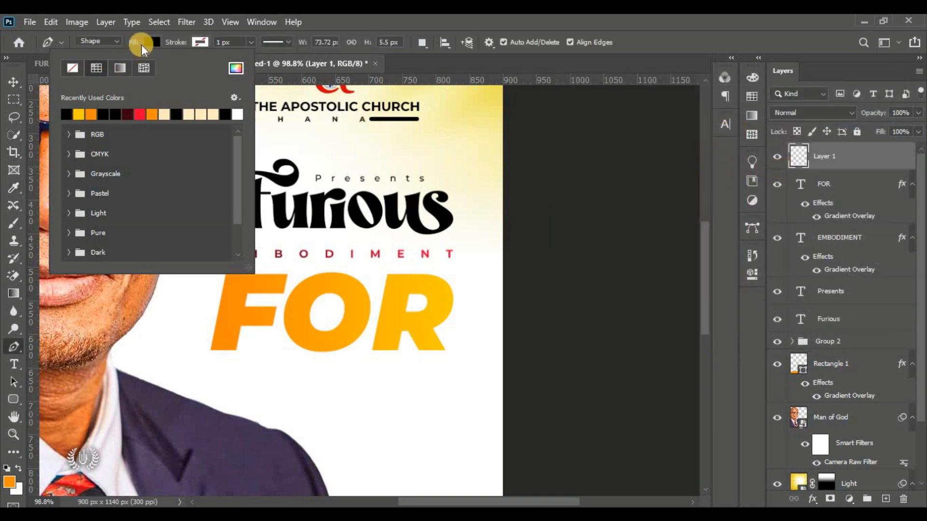
left_click(152, 41)
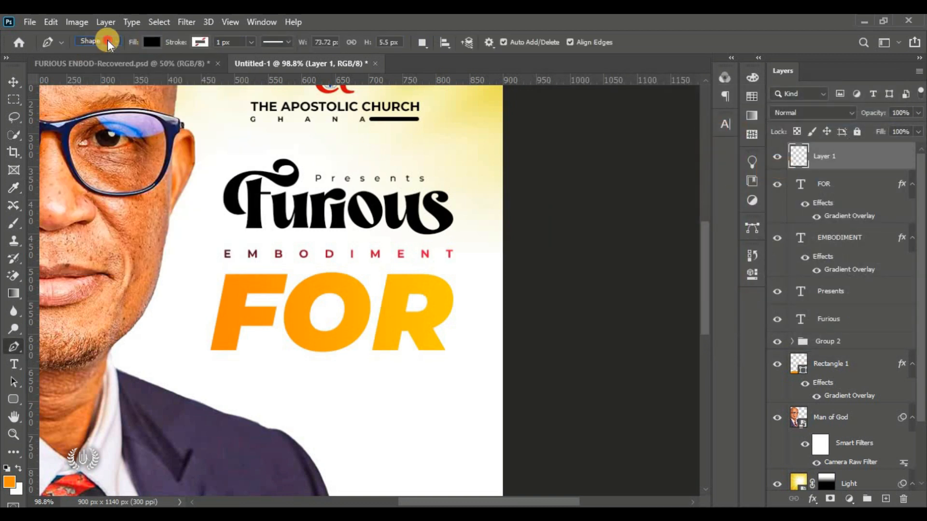
left_click(96, 41)
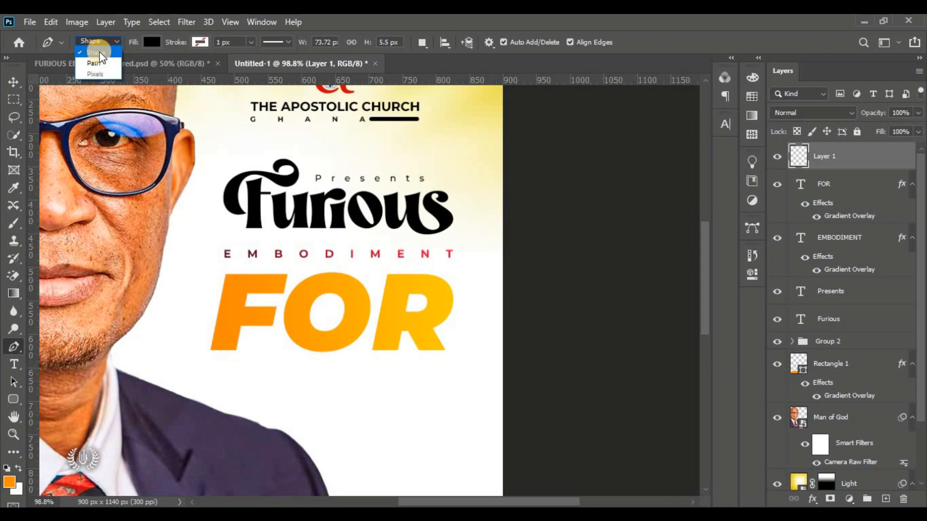
left_click(99, 52)
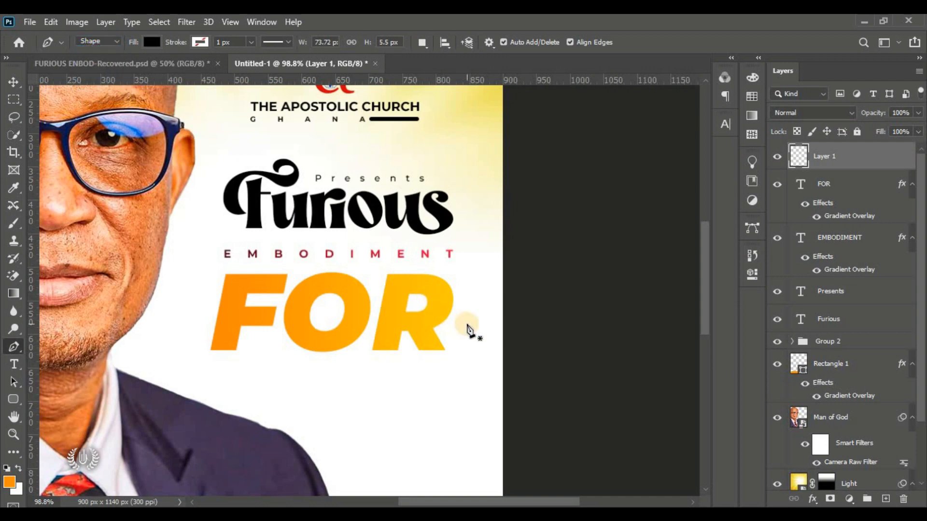
scroll(466, 323, "up", 4)
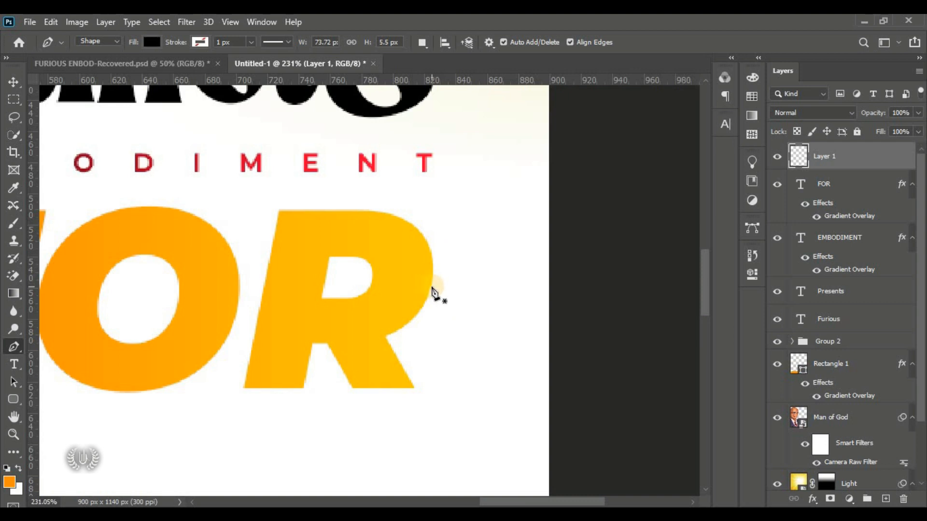
Step: Draw a closed black wedge with a curved edge hugging the R's leg in FOR
left_click(429, 289)
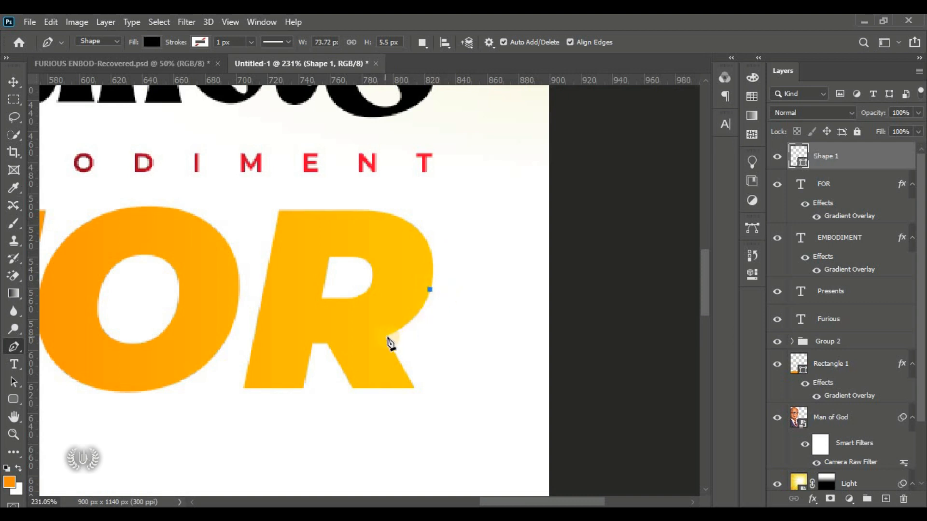
left_click_drag(386, 335, 376, 337)
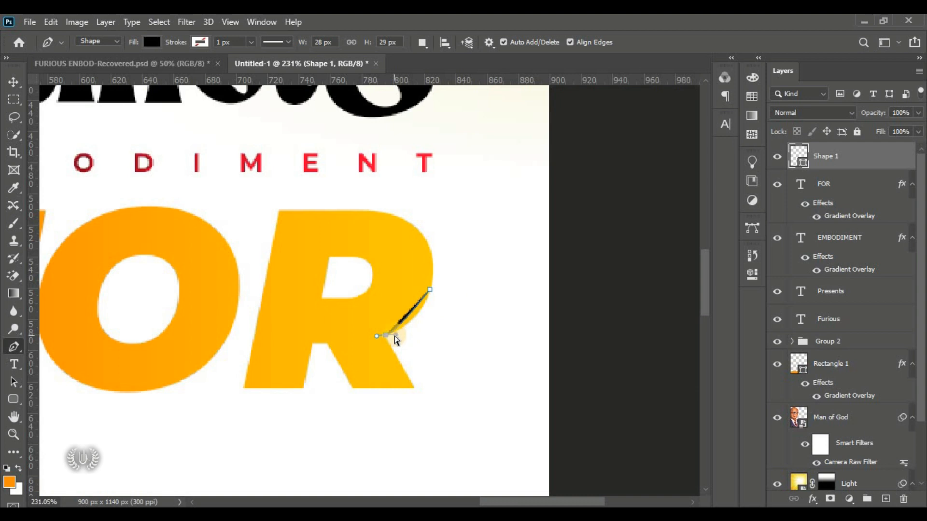
left_click_drag(395, 339, 425, 323)
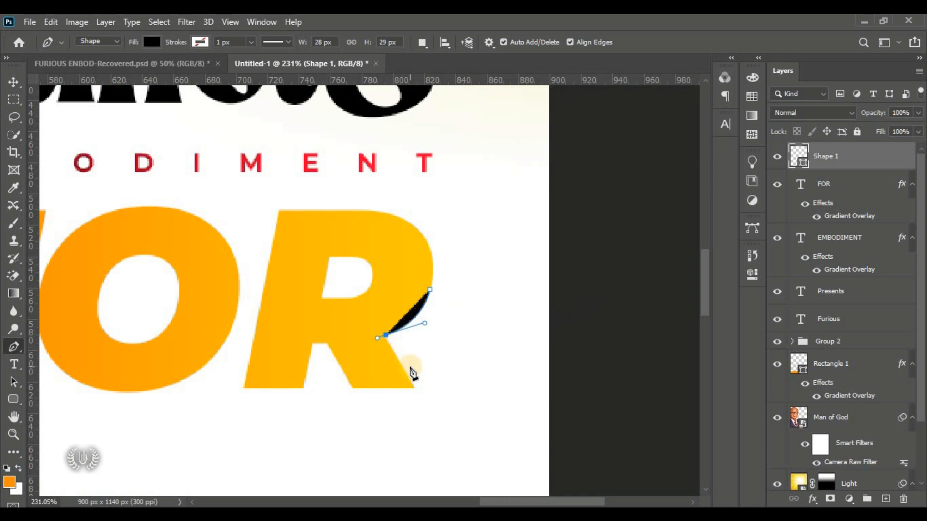
scroll(408, 366, "up", 5)
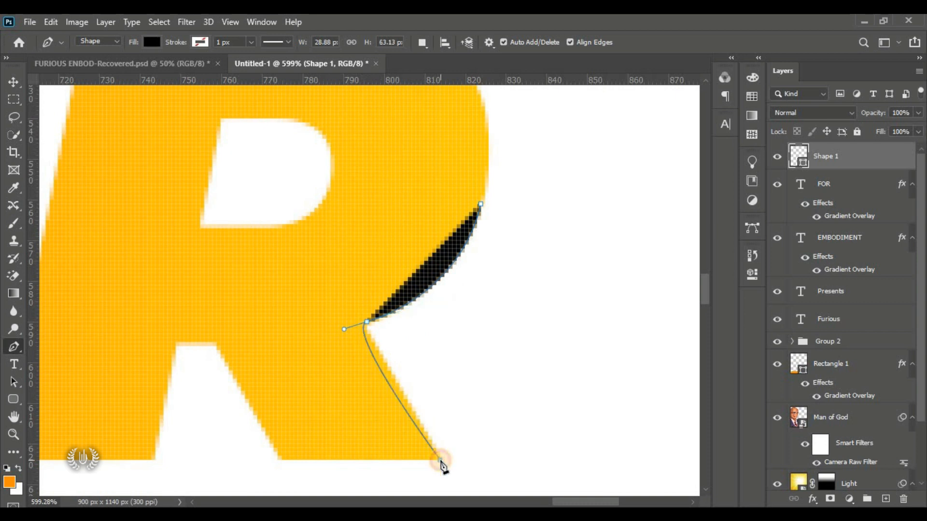
left_click(441, 462)
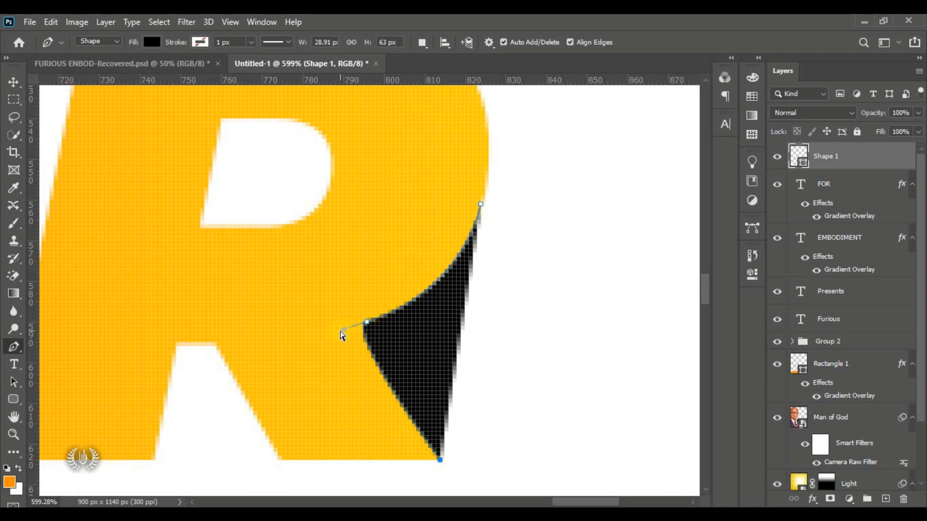
left_click_drag(344, 329, 354, 326)
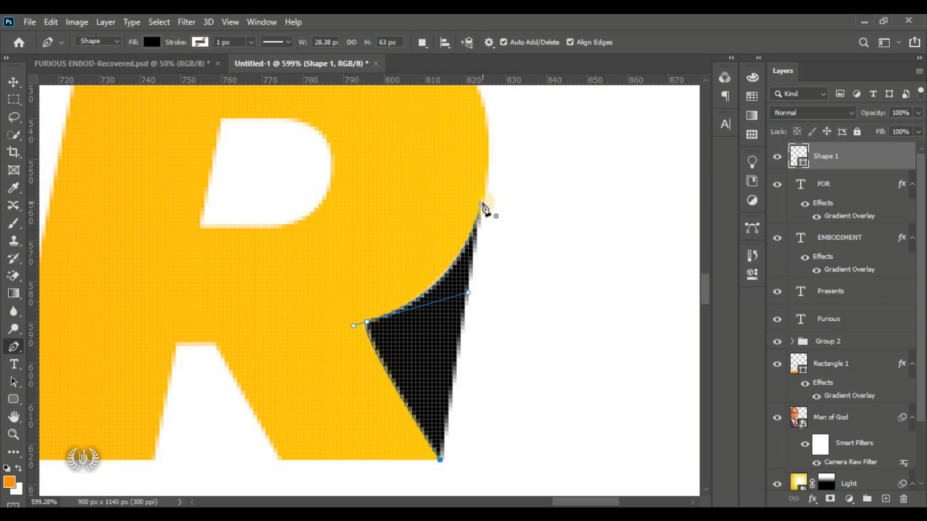
left_click(483, 204)
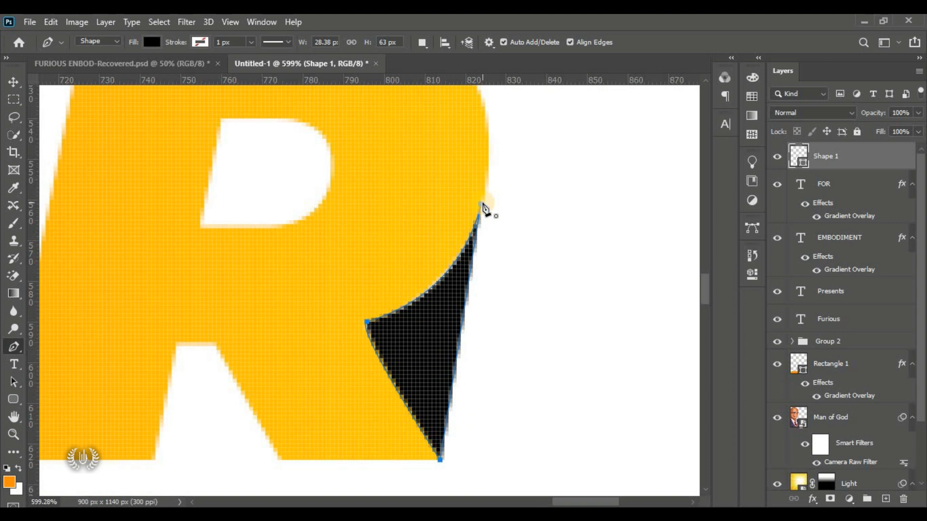
left_click(14, 82)
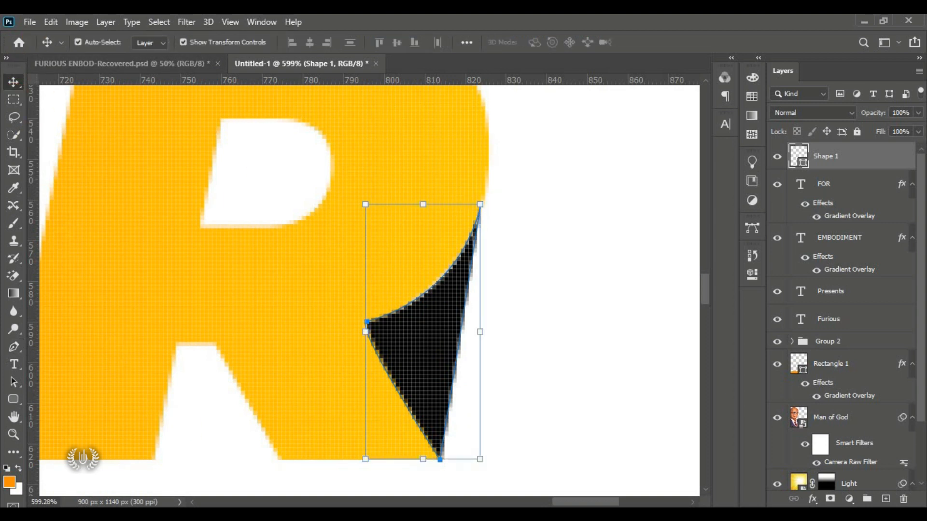
Step: Nudge the Shape 1 wedge up slightly beside the R
key("ctrl+0")
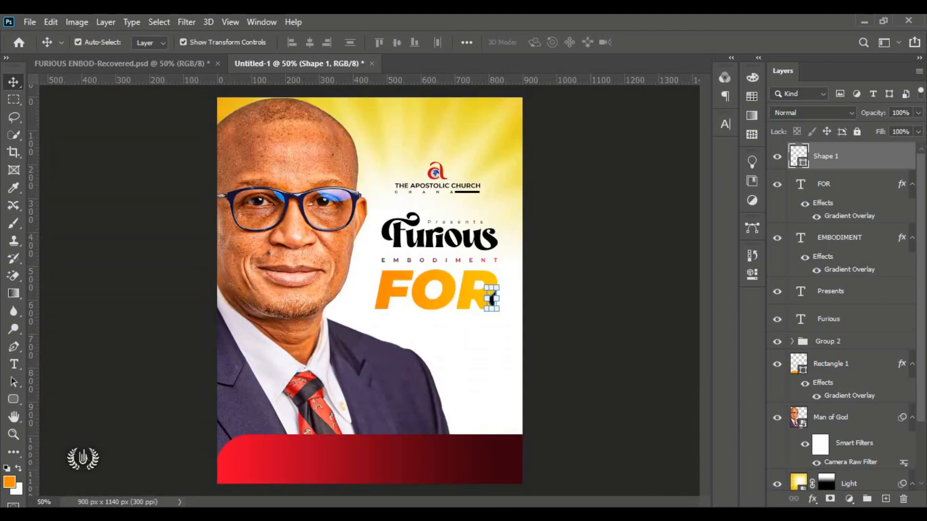
left_click(627, 325)
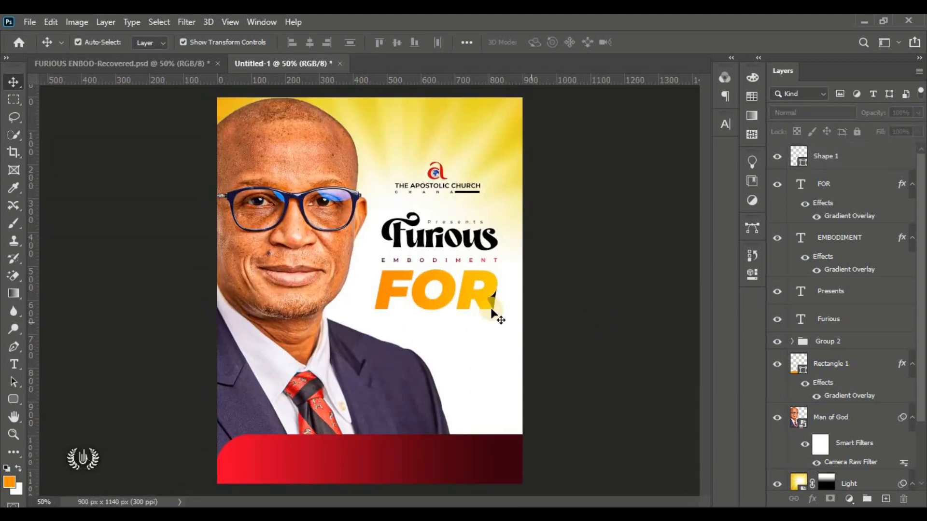
left_click(825, 166)
scroll(555, 272, "up", 5)
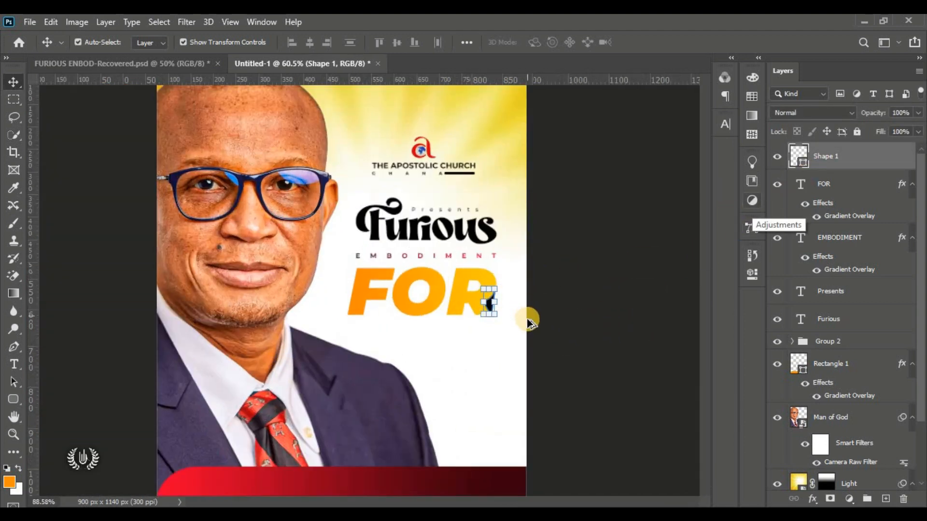
scroll(478, 297, "up", 3)
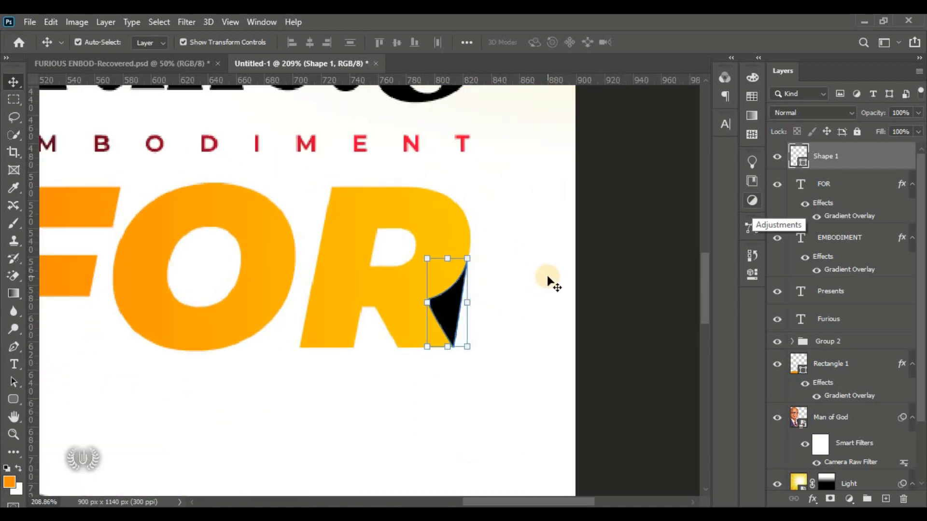
key("Up")
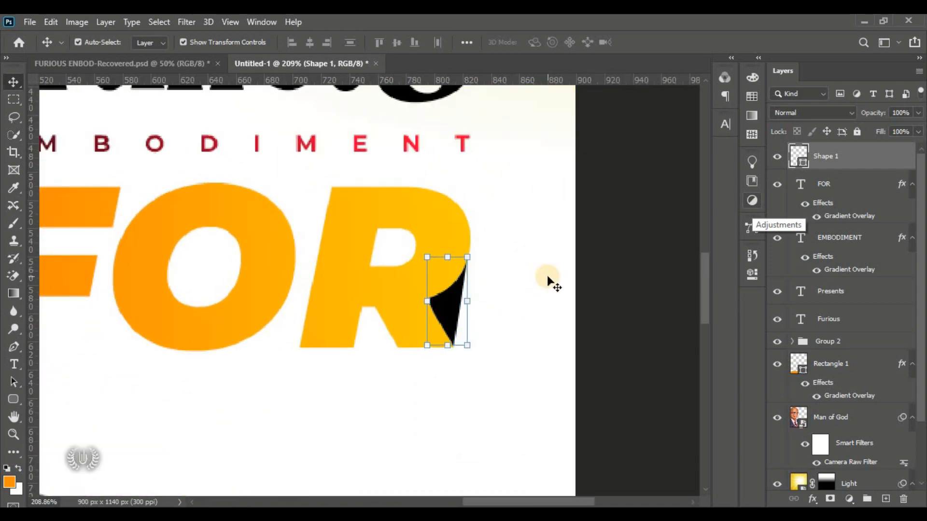
left_click(620, 269)
left_click(443, 307)
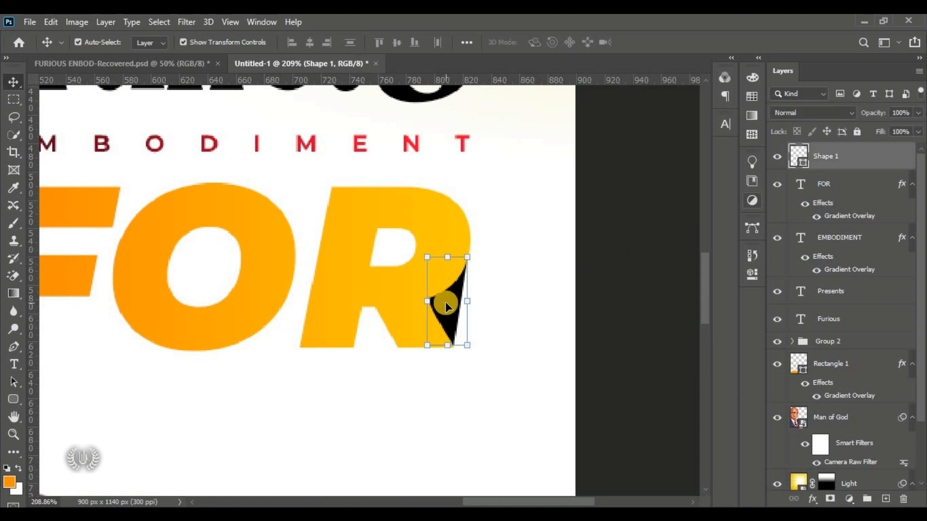
Step: Recolour the wedge dark maroon #43000d, sampled from the red EMBODIMENT letters
double_click(802, 164)
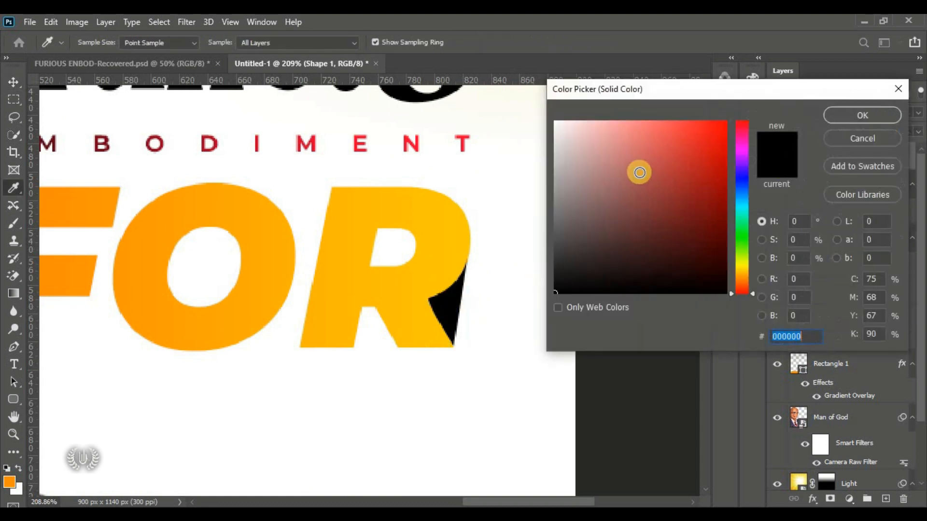
left_click(421, 141)
left_click_drag(723, 201, 726, 248)
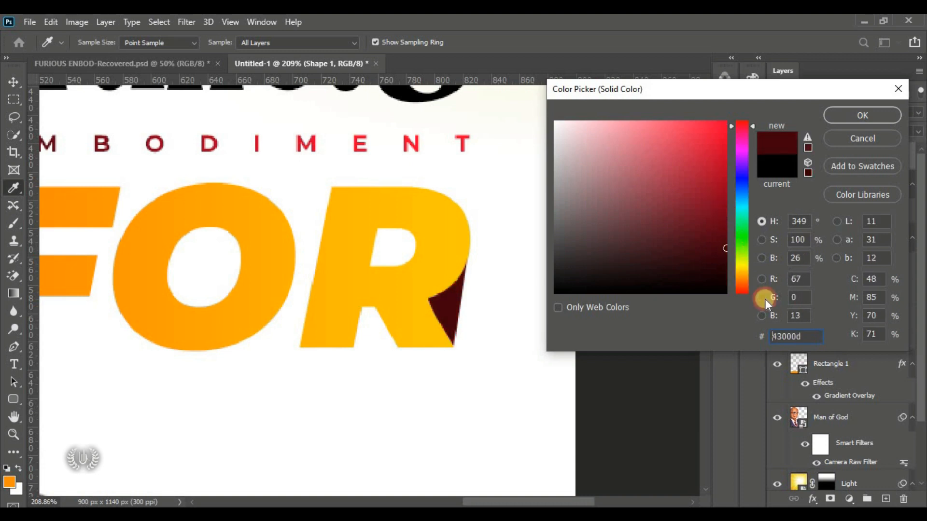
left_click_drag(807, 335, 772, 335)
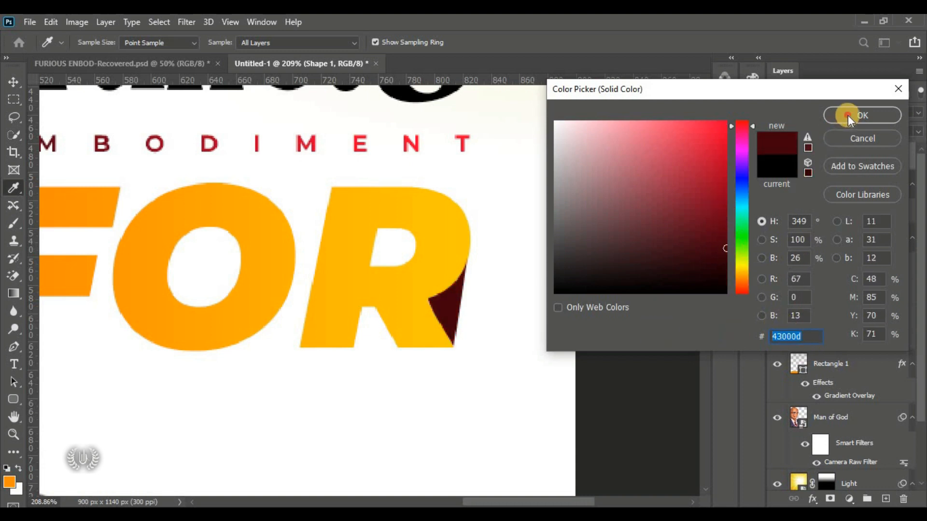
left_click(848, 115)
key("ctrl+0")
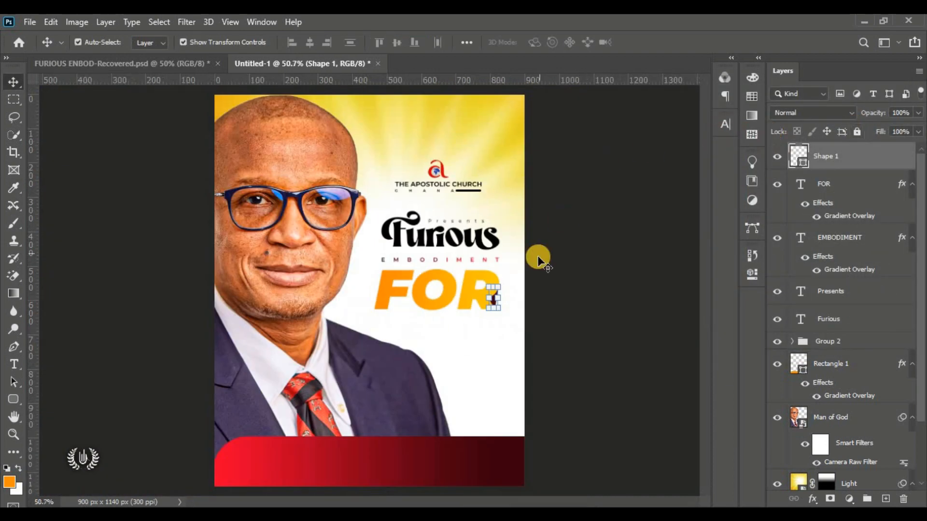
left_click(565, 261)
Step: Add a Lorem Ipsum placeholder text line below FOR
left_click(694, 318)
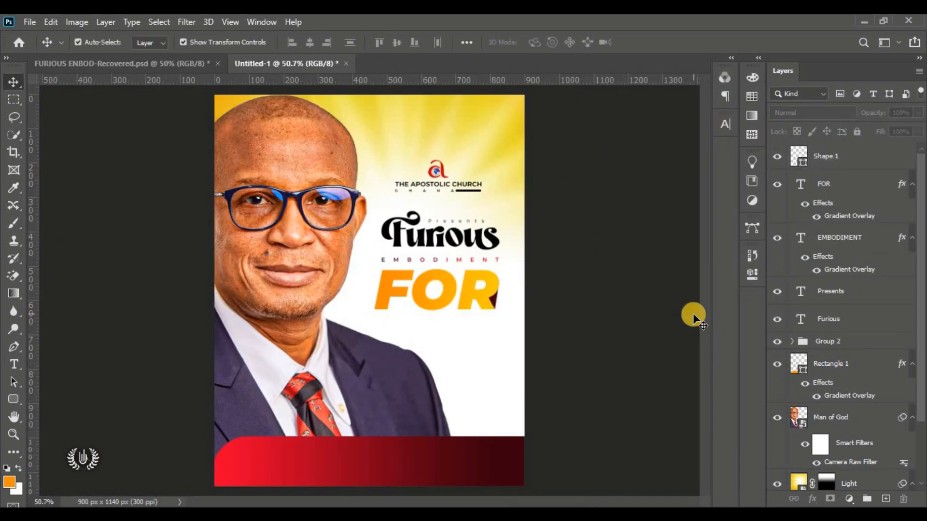
left_click(856, 156)
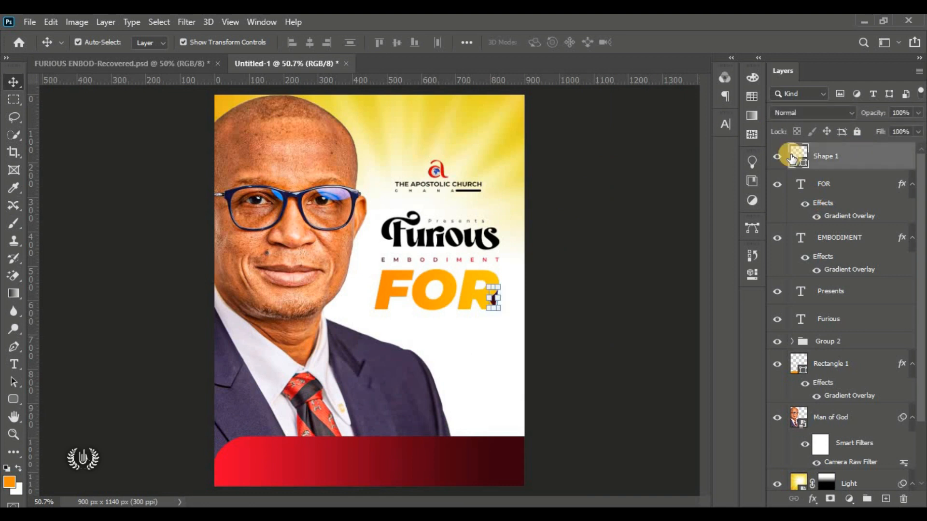
left_click(20, 370)
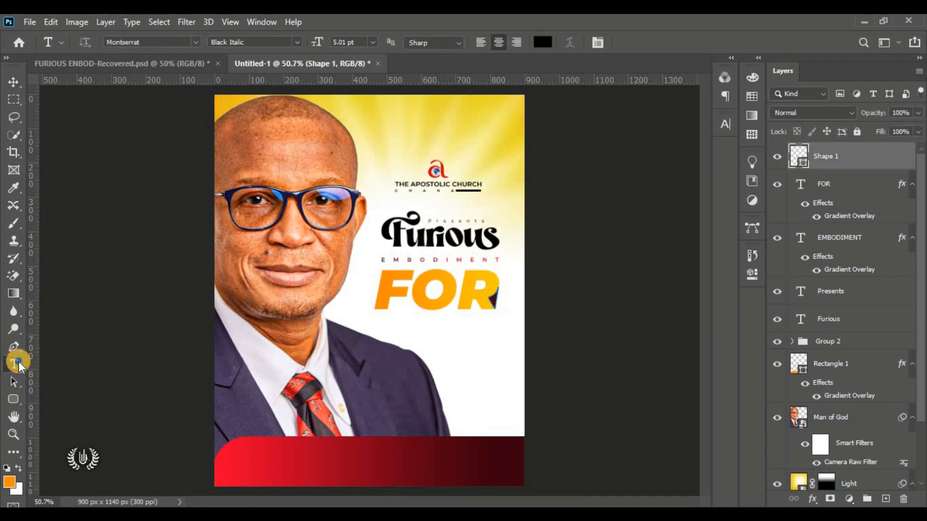
left_click(68, 364)
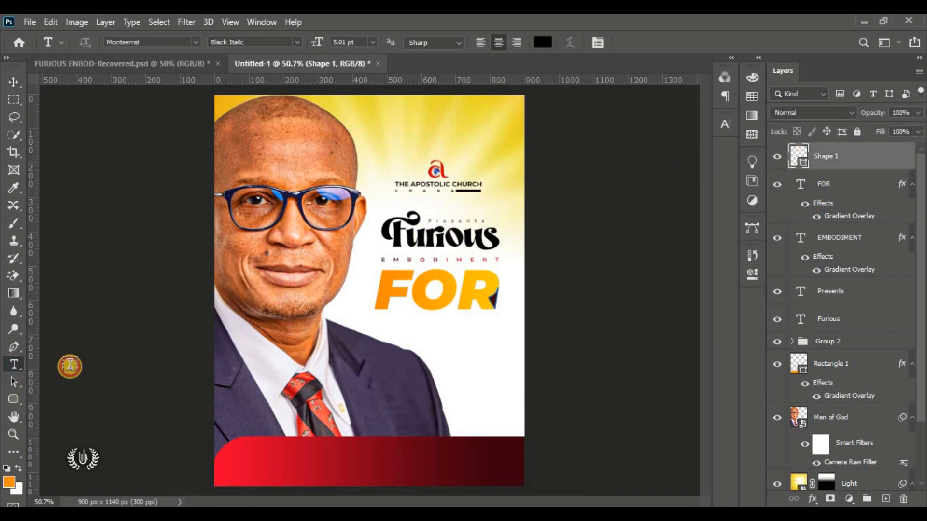
left_click(400, 337)
left_click_drag(398, 339, 398, 346)
Step: Change the new text's Montserrat style from Black Italic to Bold
scroll(398, 346, "up", 3)
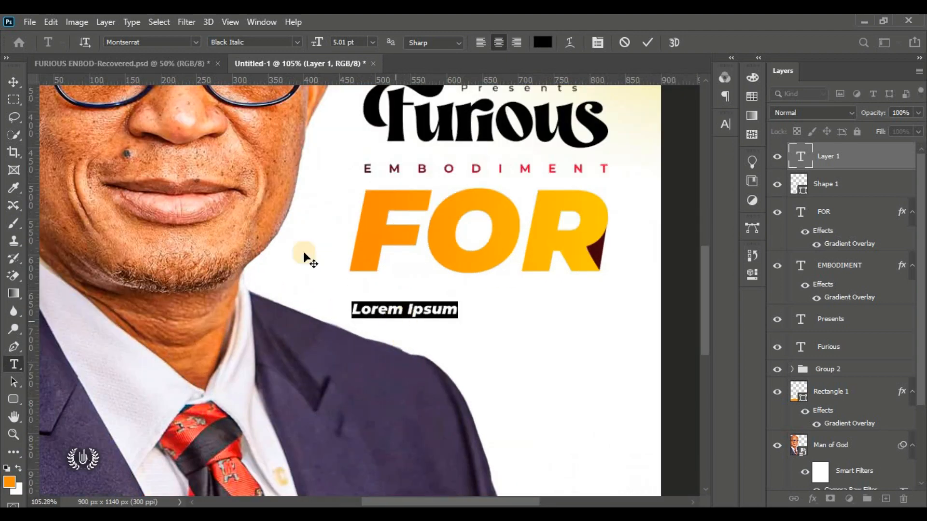
left_click(162, 42)
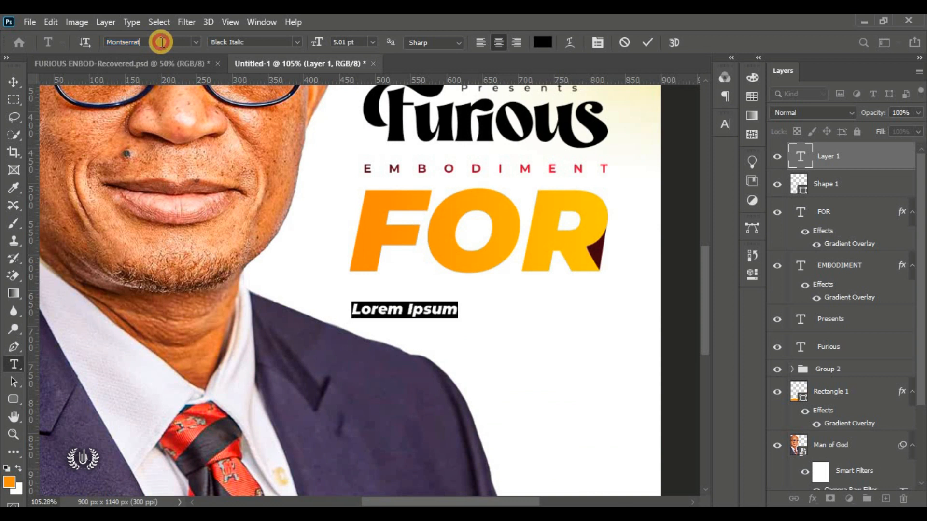
left_click(287, 43)
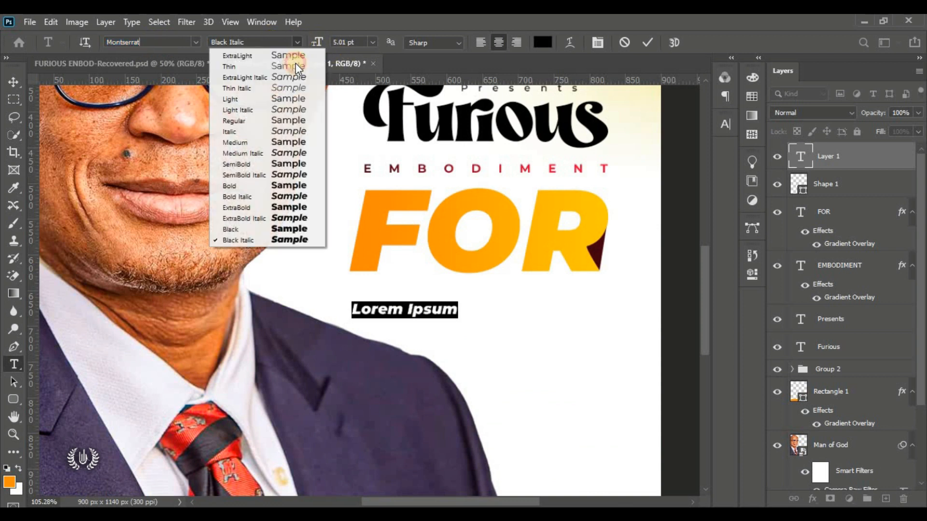
left_click(295, 186)
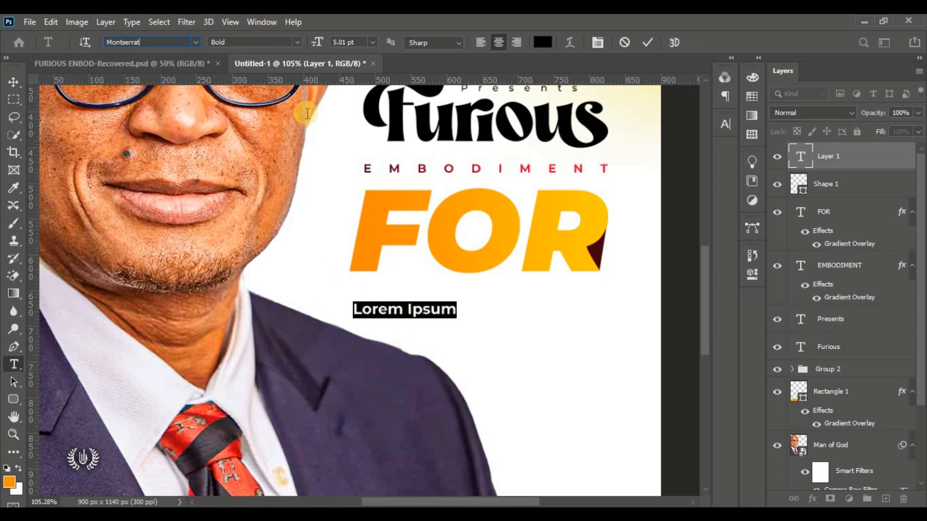
left_click(412, 311)
Step: Replace the placeholder with 'THE CHRISTIAN FAITH' and shift it right
left_click_drag(459, 310, 269, 305)
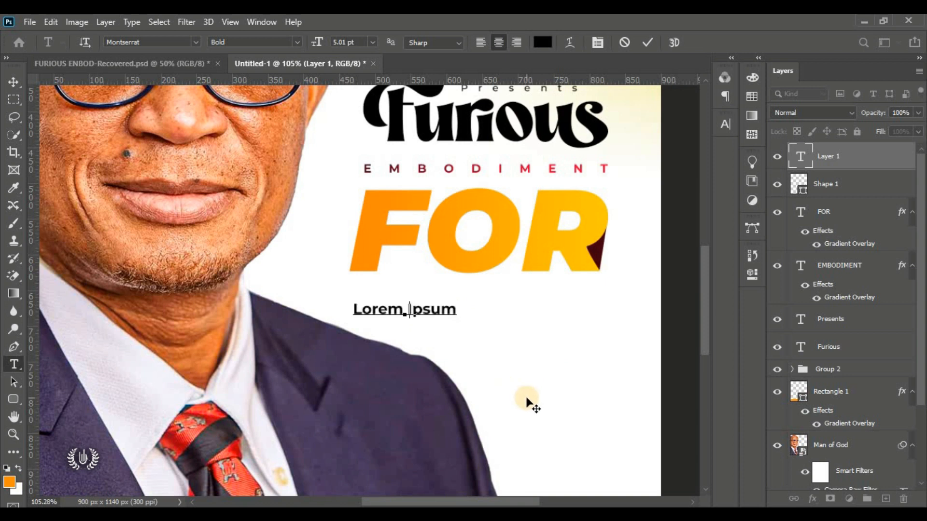
type("THE CHRIST")
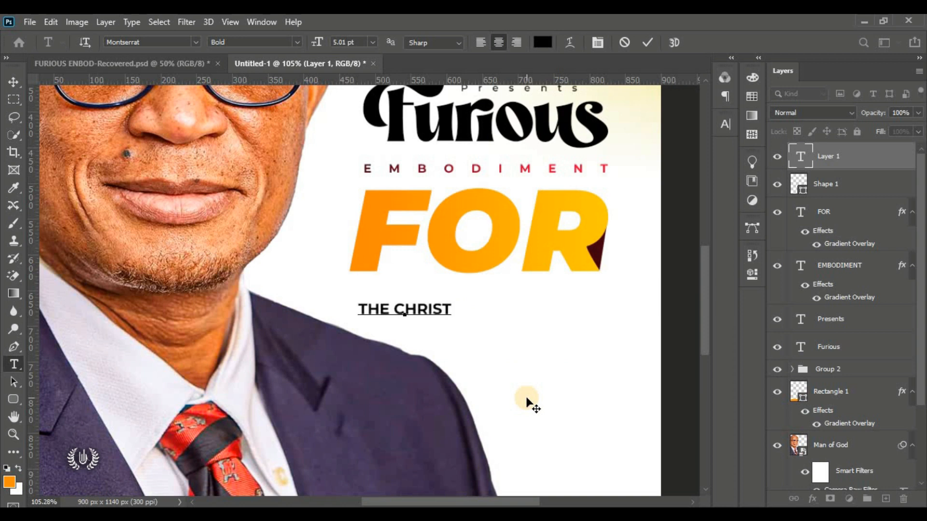
type("IAN ")
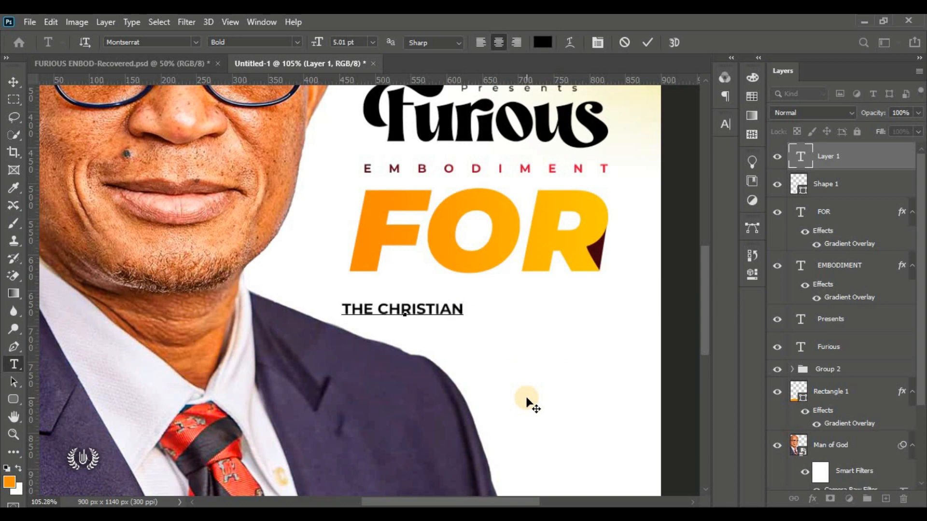
type("FAITH")
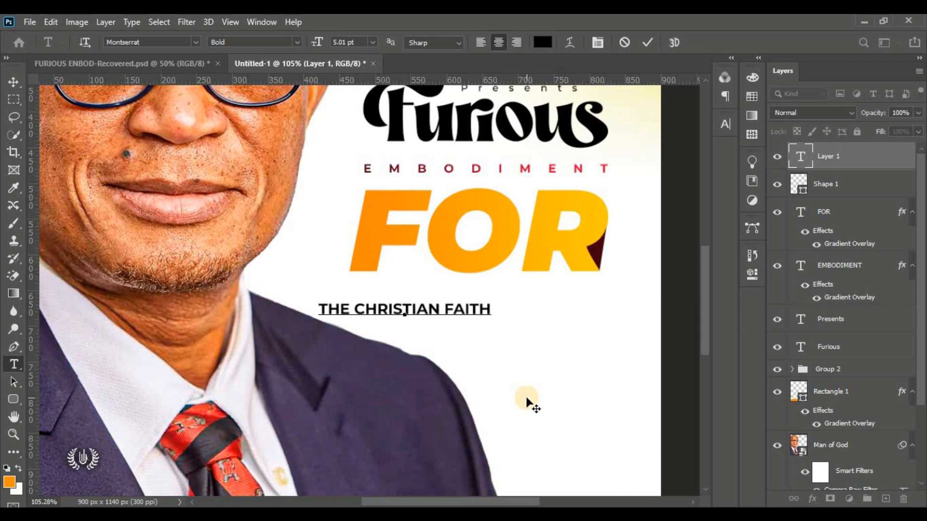
left_click_drag(415, 370, 467, 356)
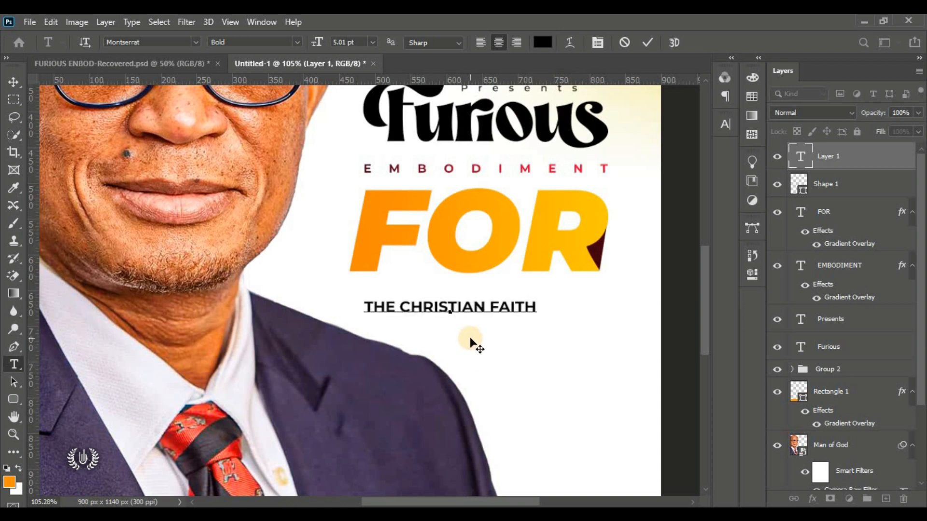
left_click(648, 42)
Step: Scale THE CHRISTIAN FAITH up to about 113%
left_click(12, 85)
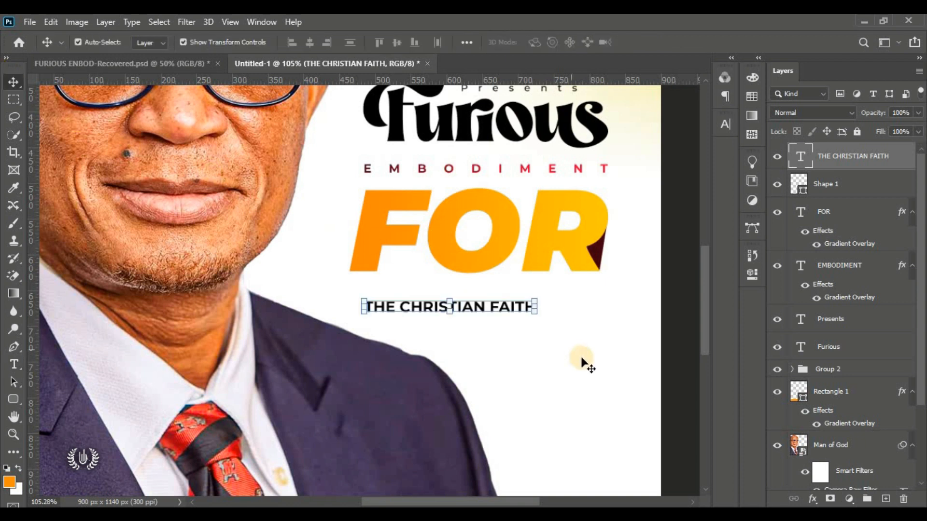
key("ctrl+t")
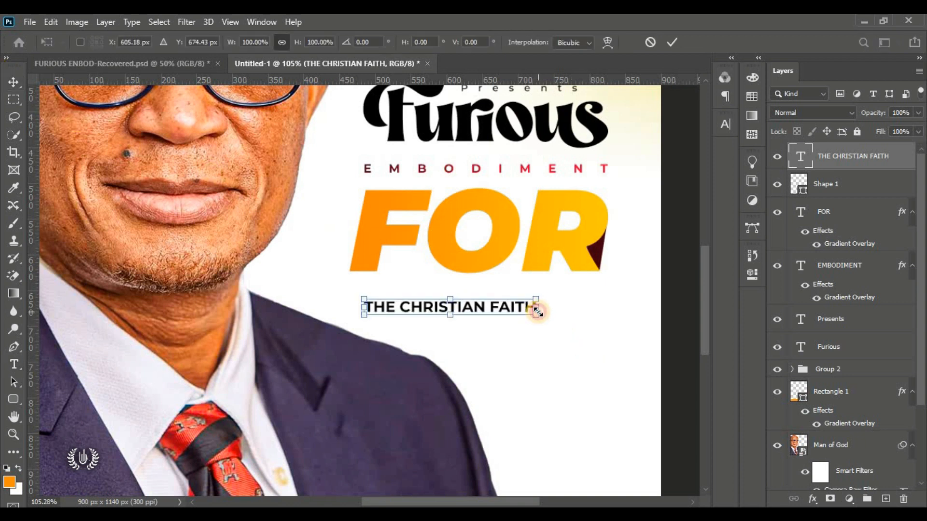
left_click_drag(538, 311, 559, 338)
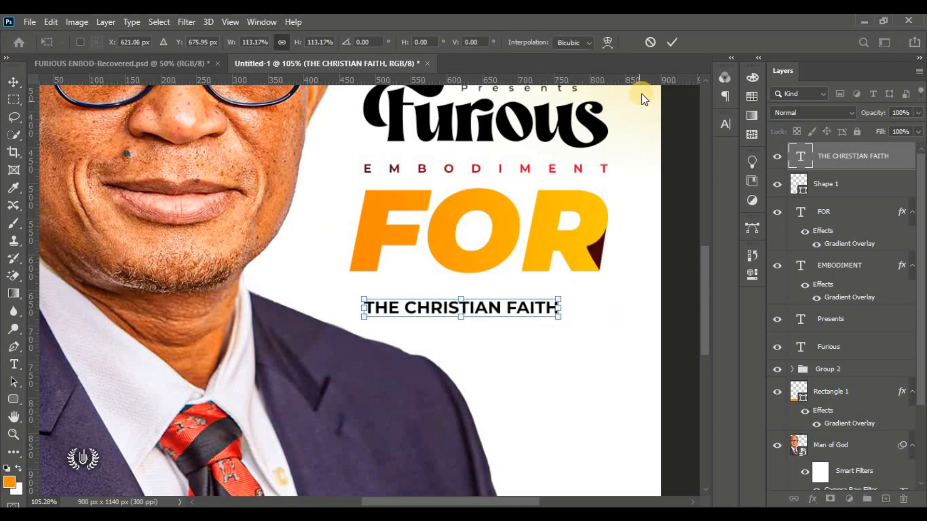
left_click(672, 42)
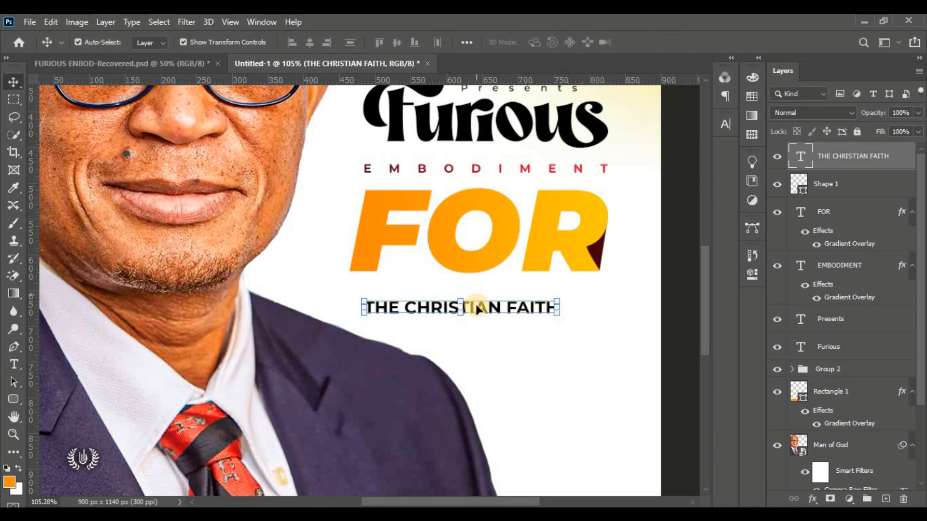
left_click(728, 124)
Step: Increase THE CHRISTIAN FAITH's tracking to 220 and centre it under FOR
left_click_drag(654, 175, 656, 181)
left_click_drag(502, 303, 496, 308)
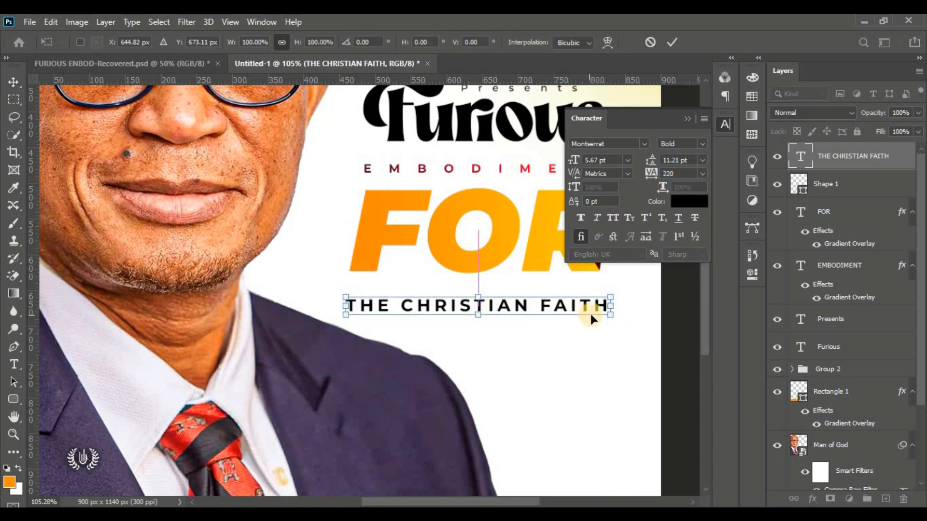
left_click(687, 119)
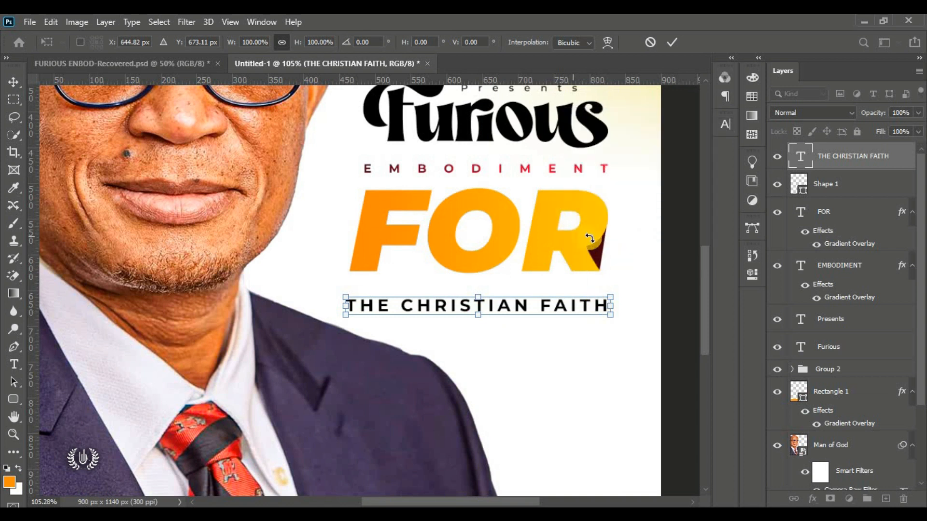
Step: Shrink the line to about 98% and move it up snugly beneath FOR
left_click_drag(613, 317, 608, 311)
left_click_drag(503, 302, 515, 292)
left_click(676, 46)
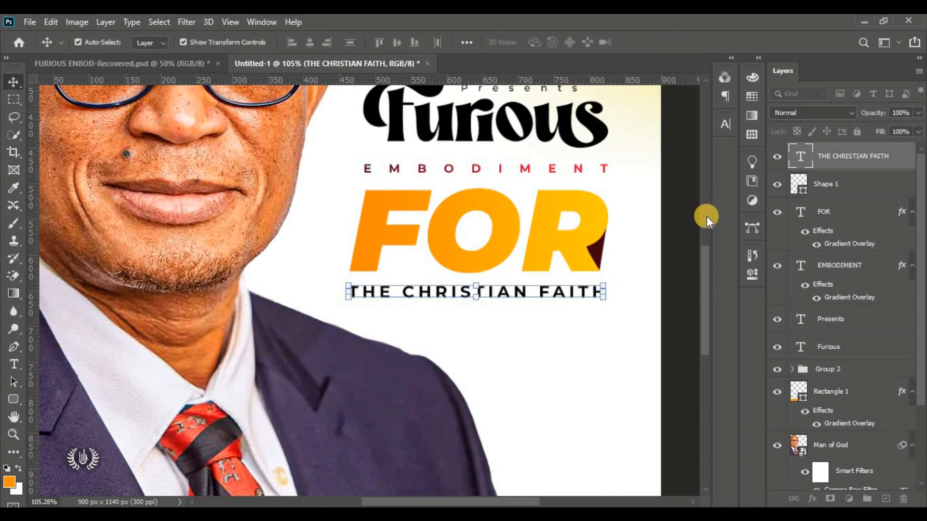
left_click(686, 220)
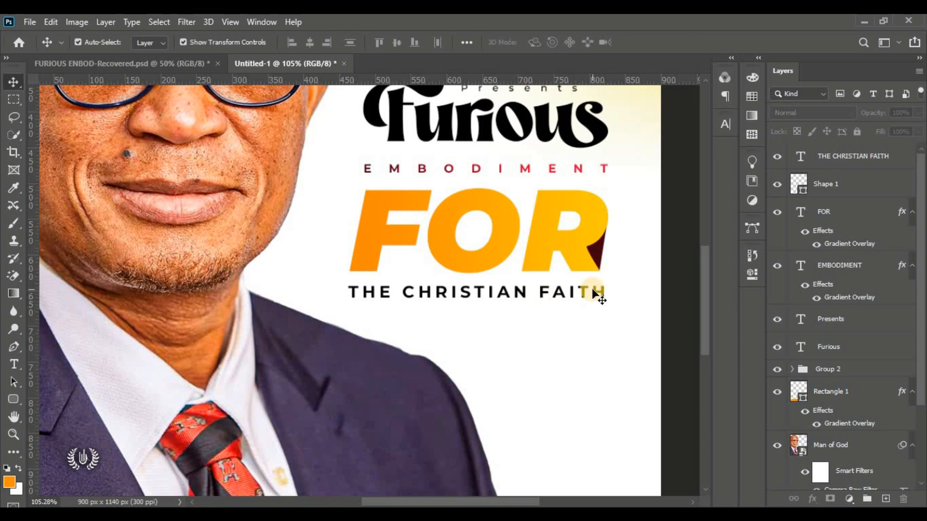
key("ctrl+0")
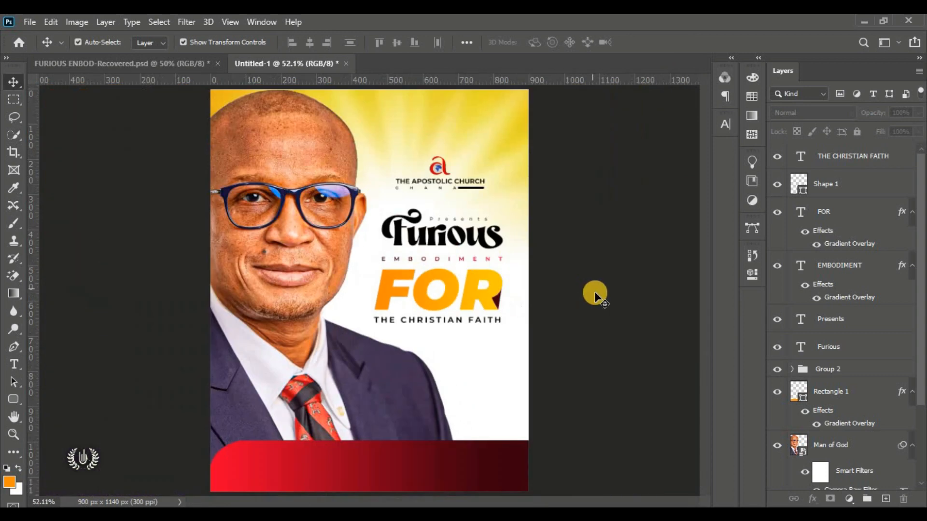
left_click(886, 163)
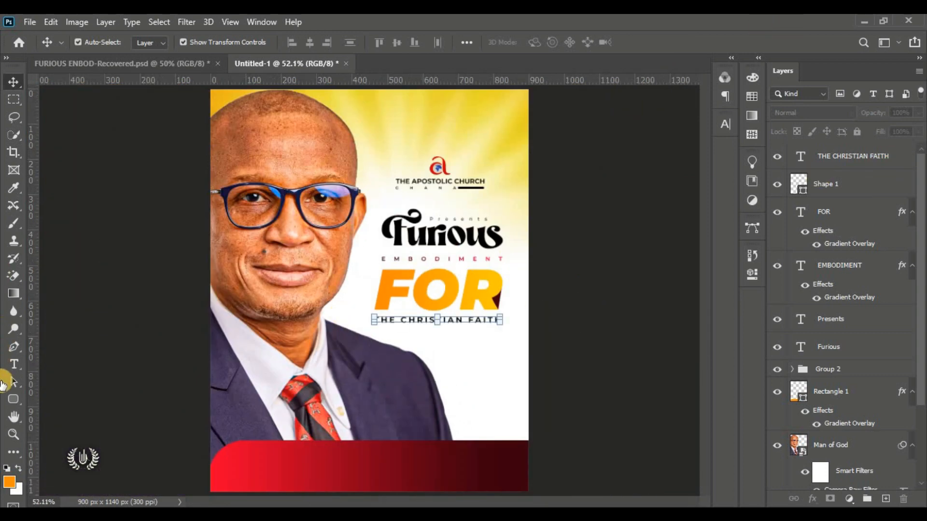
Step: Draw a black rectangle below THE CHRISTIAN FAITH
left_click(13, 399)
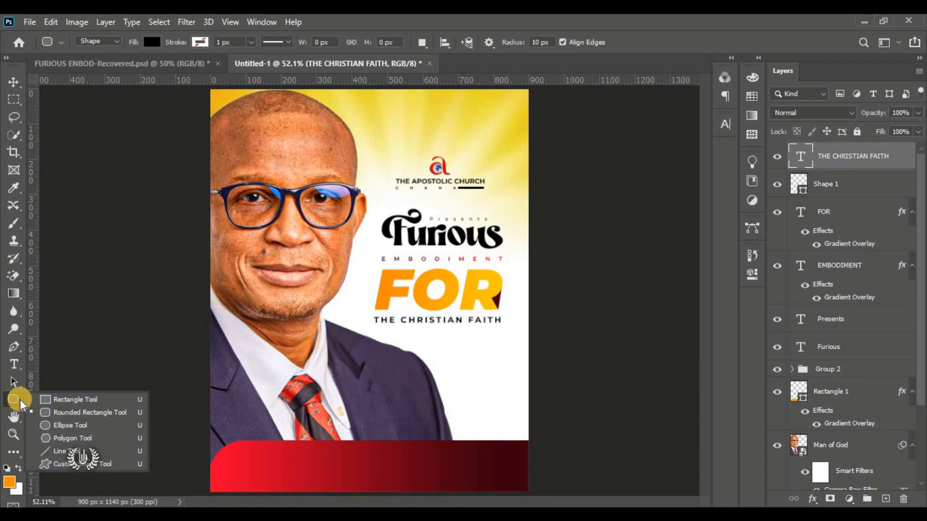
left_click(71, 400)
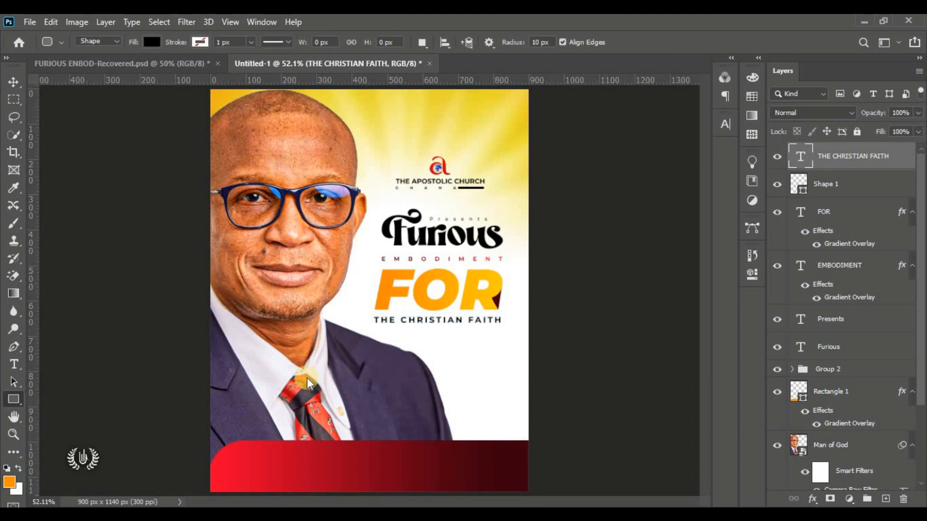
left_click_drag(358, 331, 501, 355)
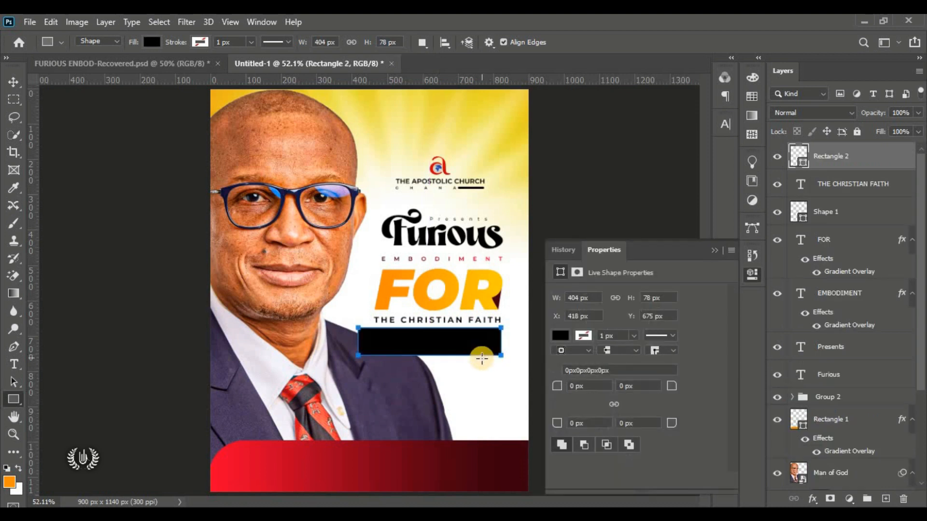
Step: Trim the rectangle to the text's width and stretch its height to about 106%
left_click(14, 82)
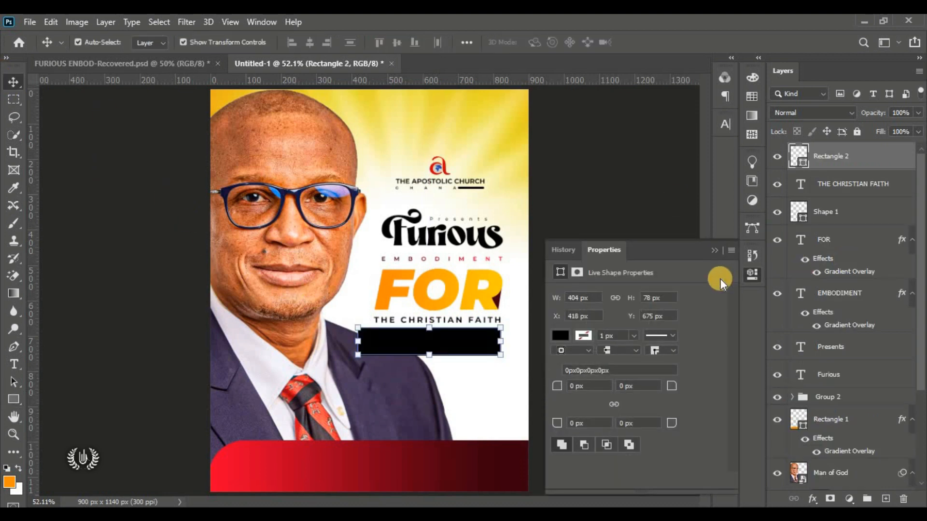
left_click(717, 247)
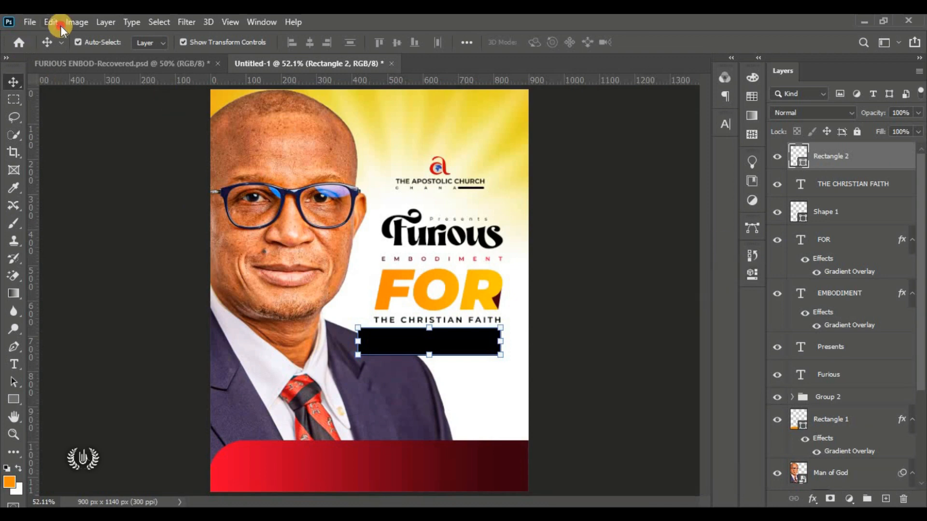
left_click(51, 22)
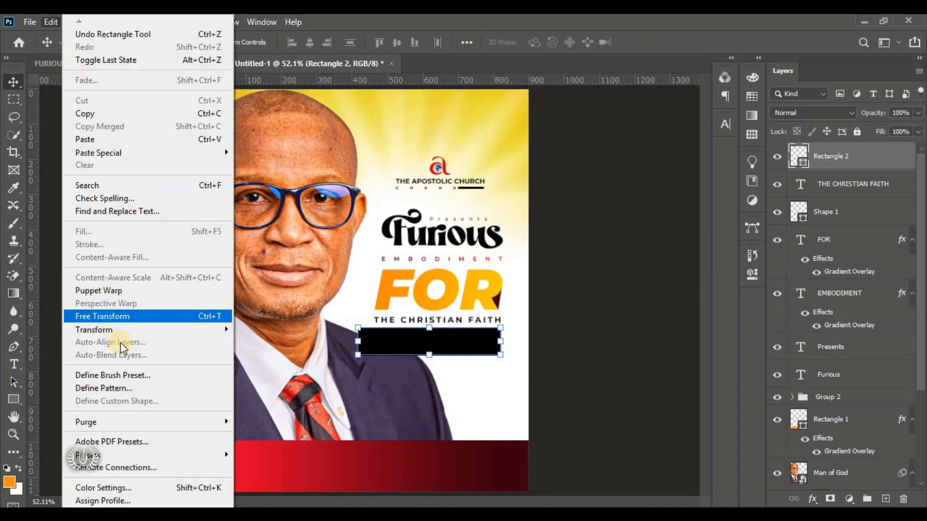
left_click(143, 317)
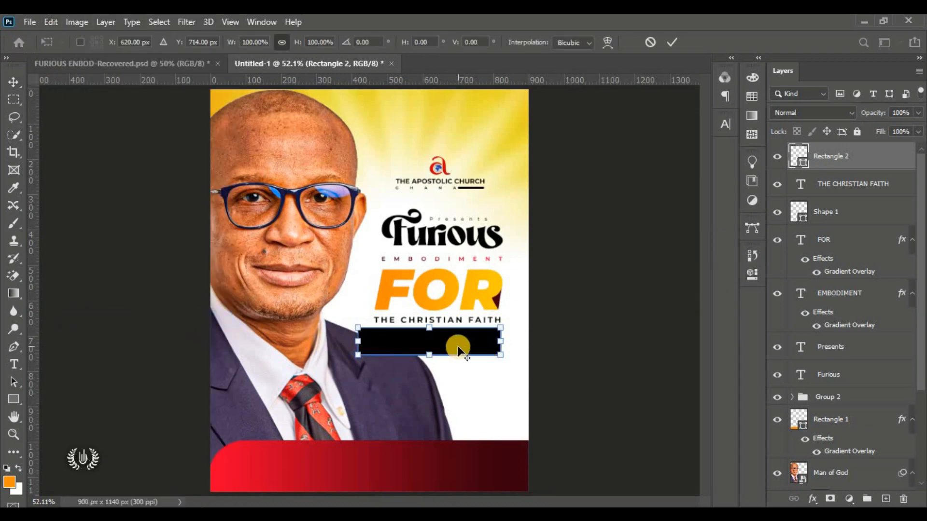
scroll(480, 343, "up", 4)
scroll(480, 343, "up", 1)
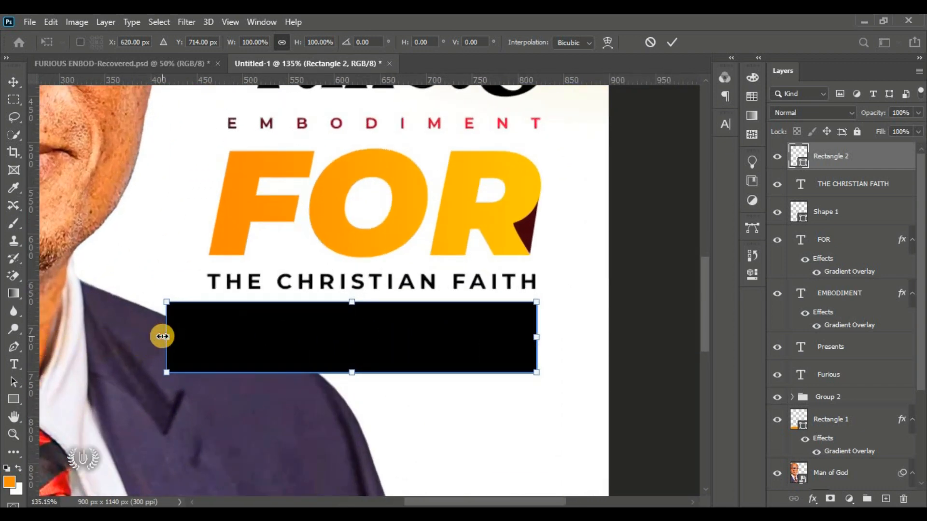
left_click_drag(162, 337, 208, 335)
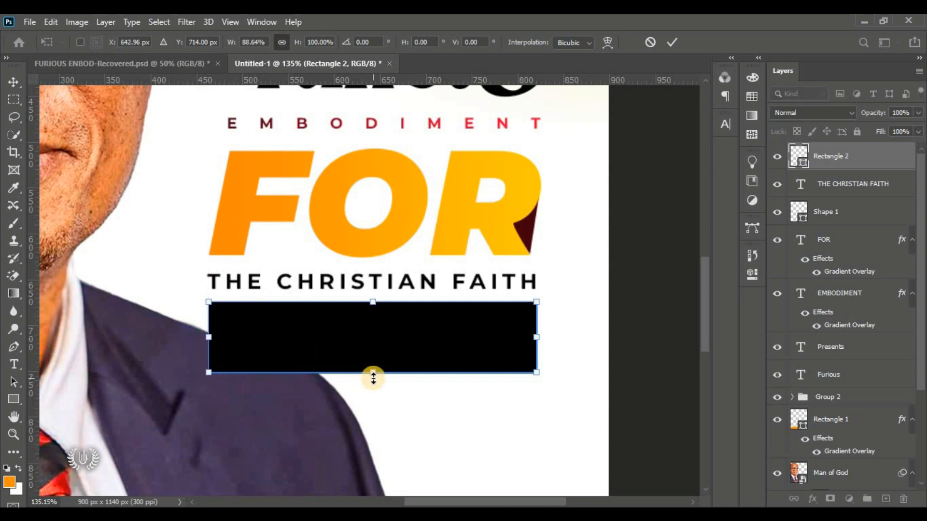
left_click_drag(373, 375, 373, 379)
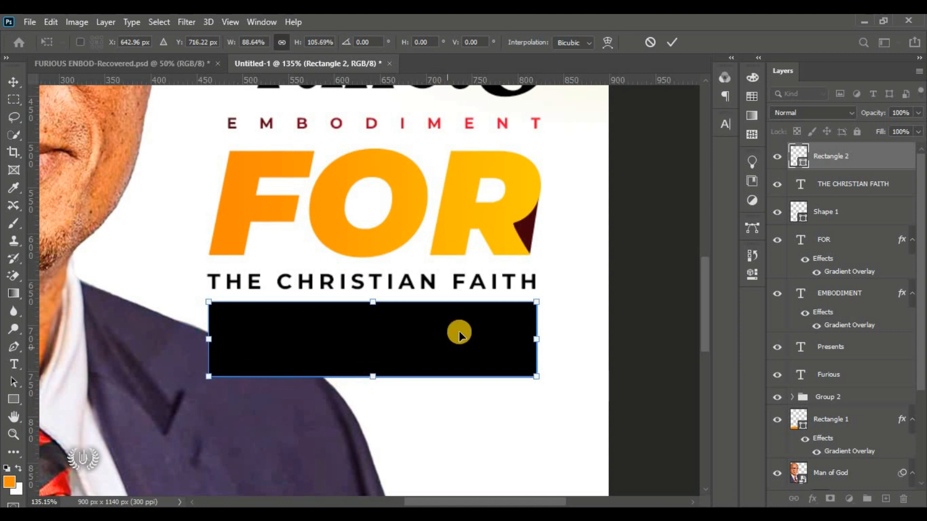
left_click(672, 42)
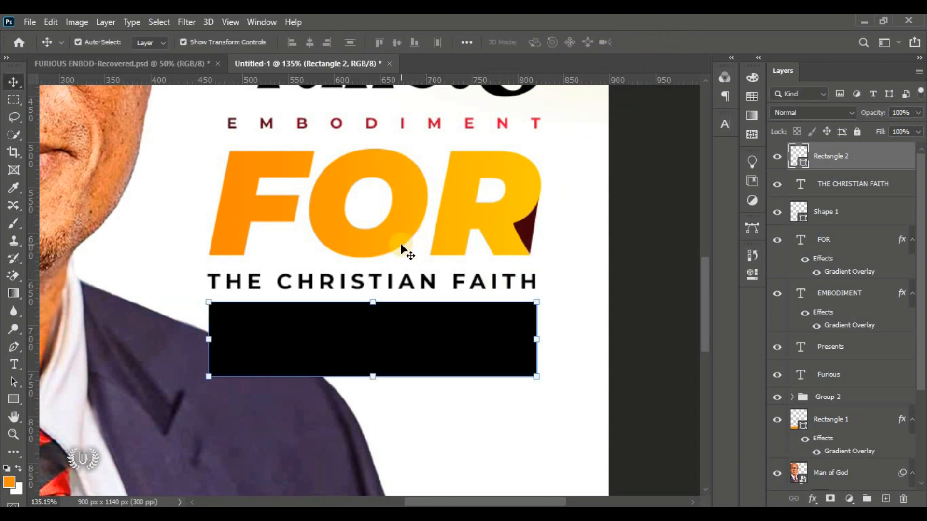
key("ctrl+0")
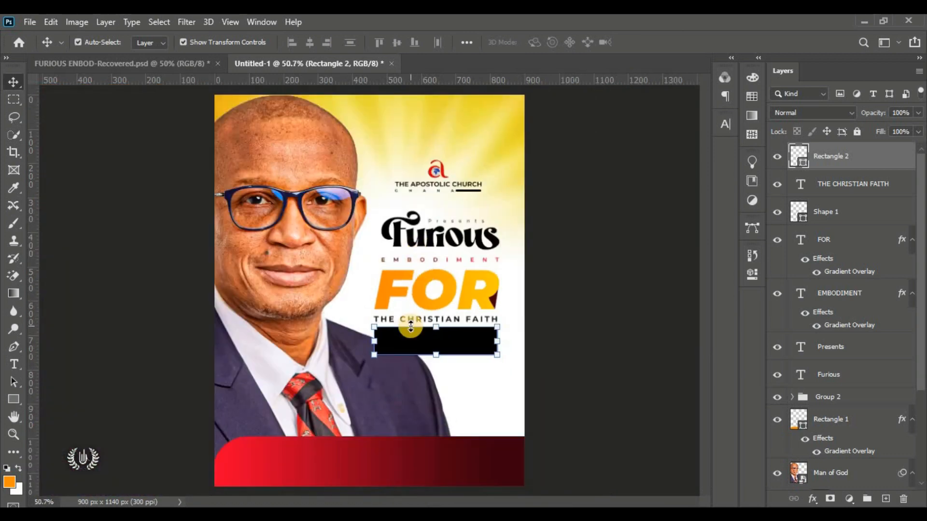
Step: Give Rectangle 2 a Linear Gradient Overlay and bring up its gradient editor
left_click(502, 325)
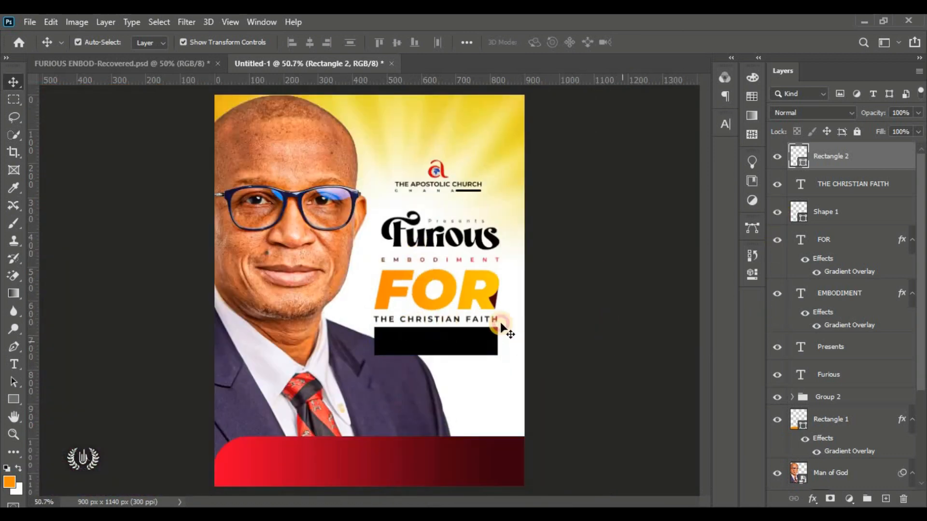
left_click(417, 346)
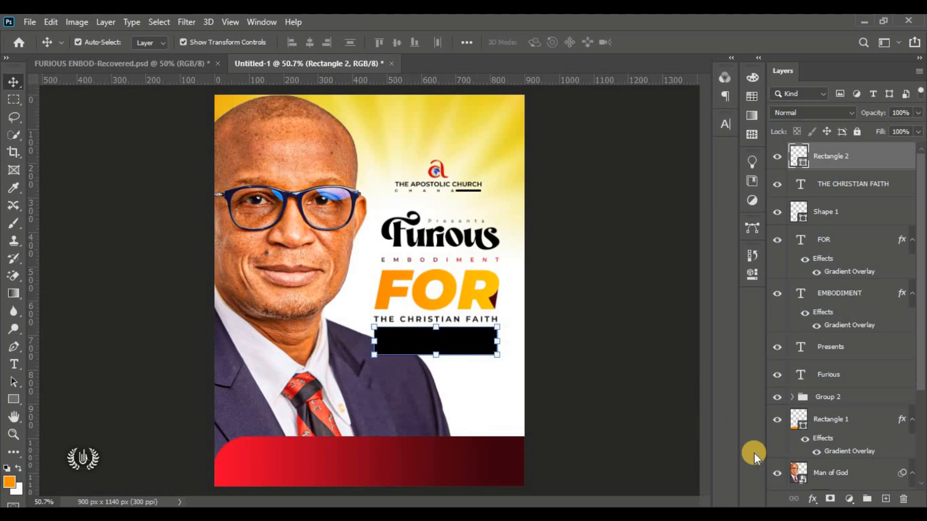
left_click(812, 499)
left_click(851, 367)
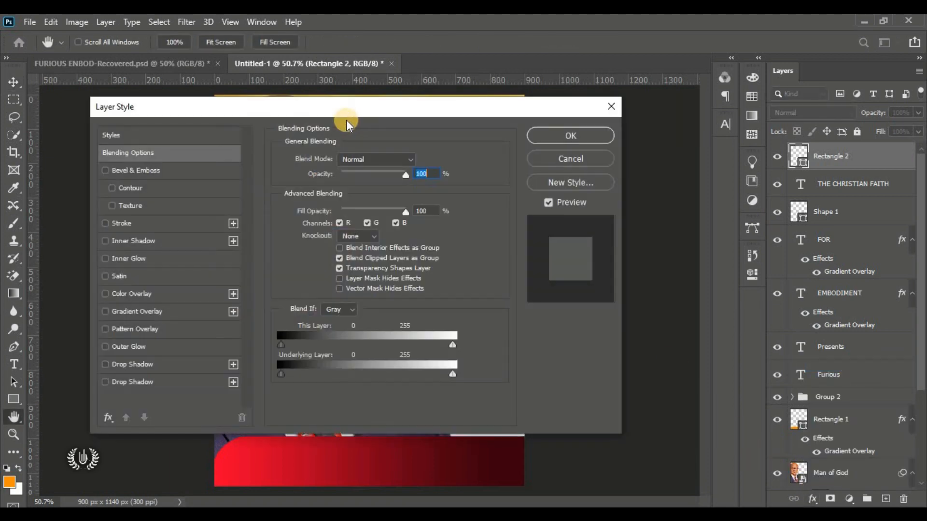
left_click_drag(346, 109, 689, 72)
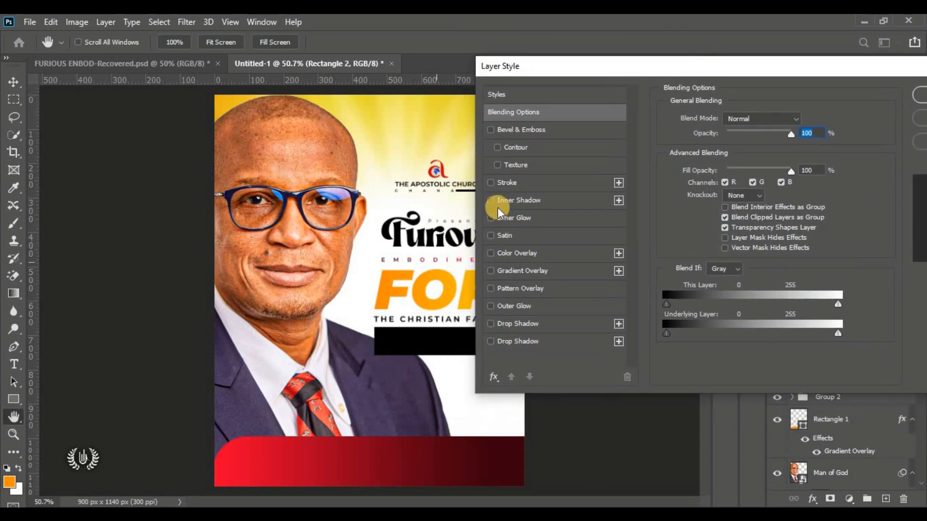
left_click(543, 275)
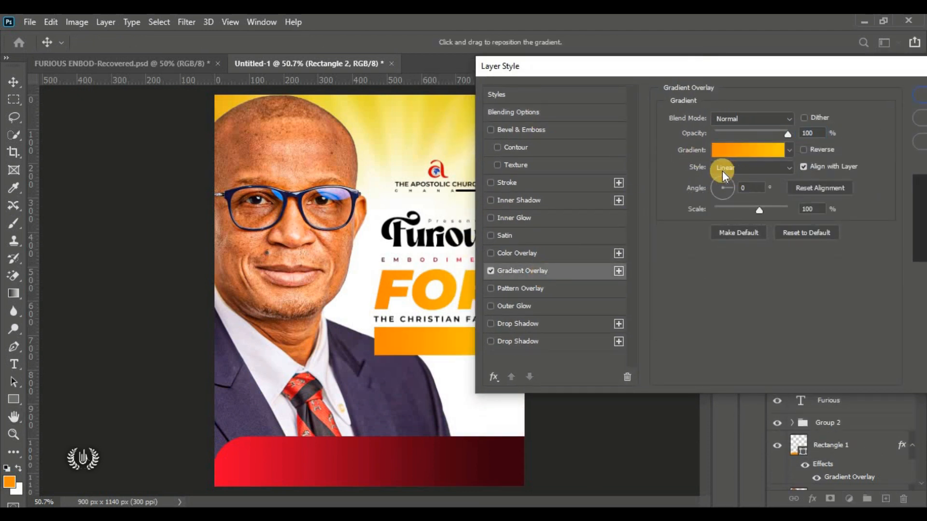
left_click(743, 168)
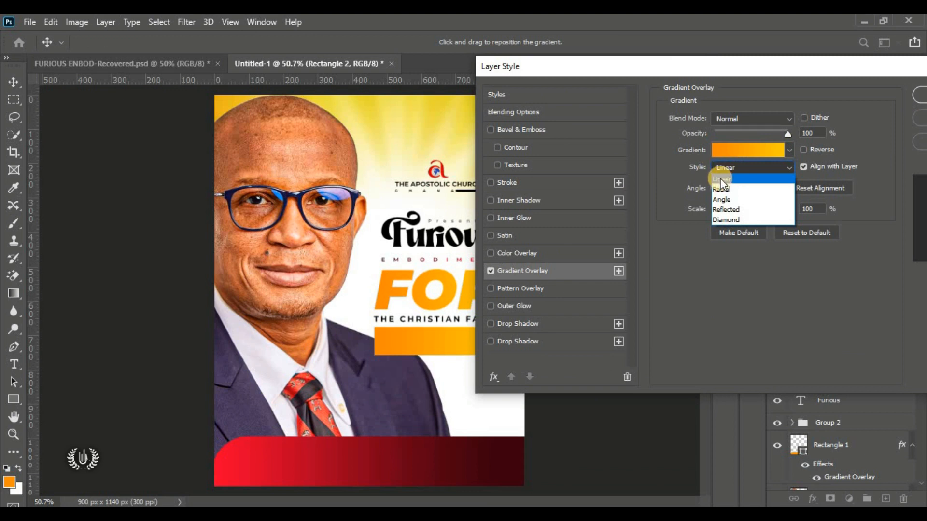
left_click(722, 178)
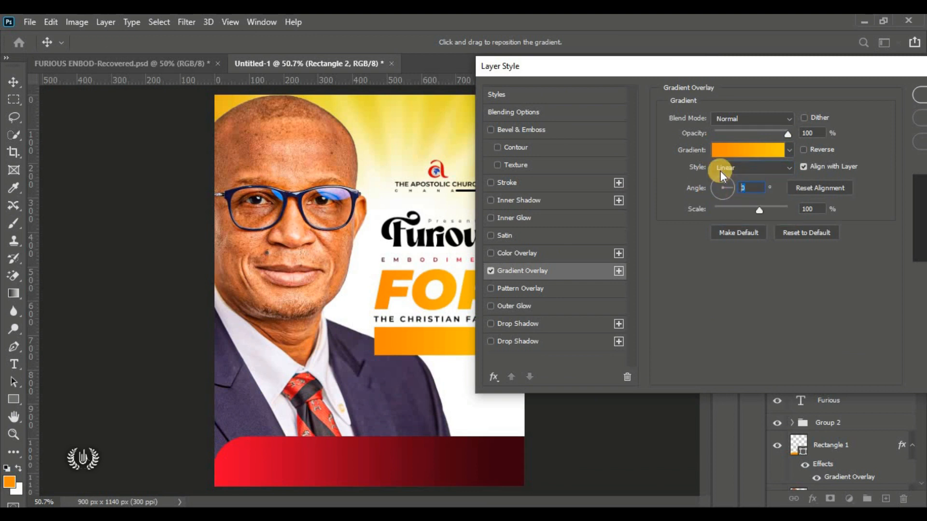
left_click(749, 153)
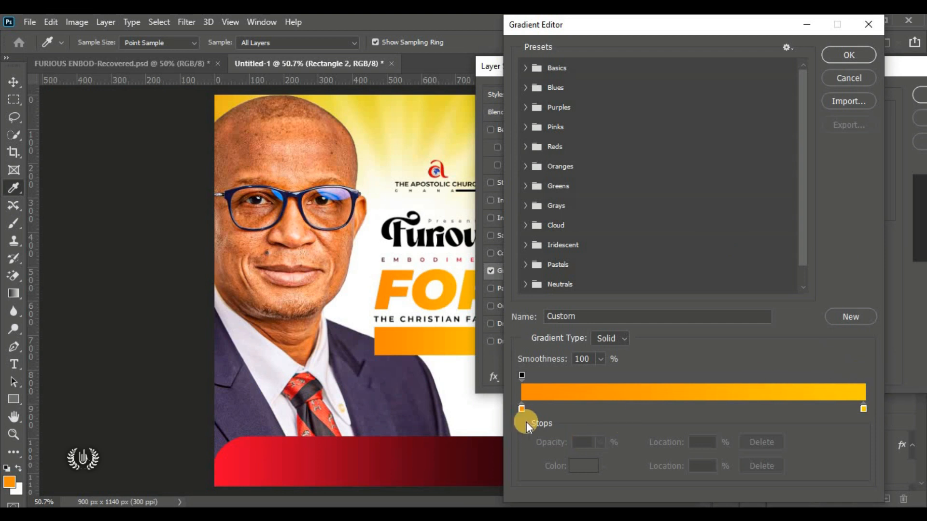
Step: Change the gradient's left colour stop to bright blue #008aff
left_click(521, 408)
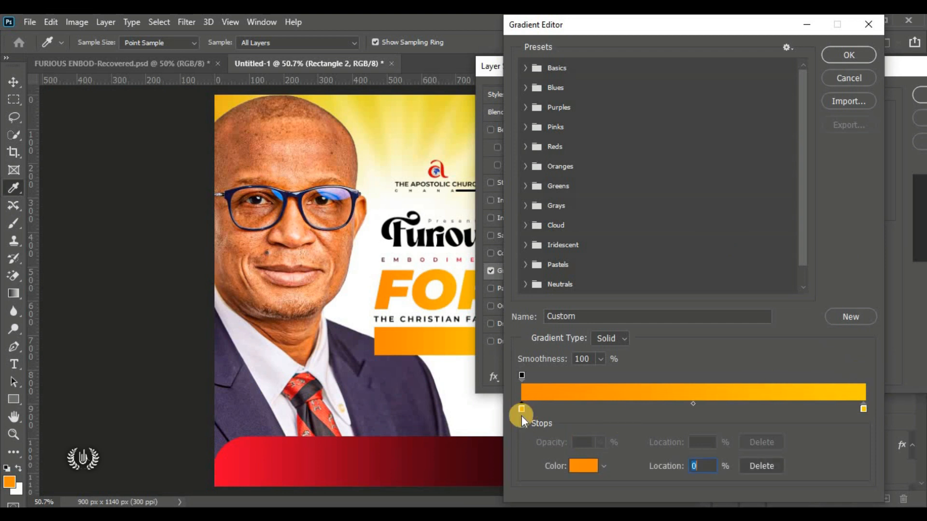
left_click(582, 466)
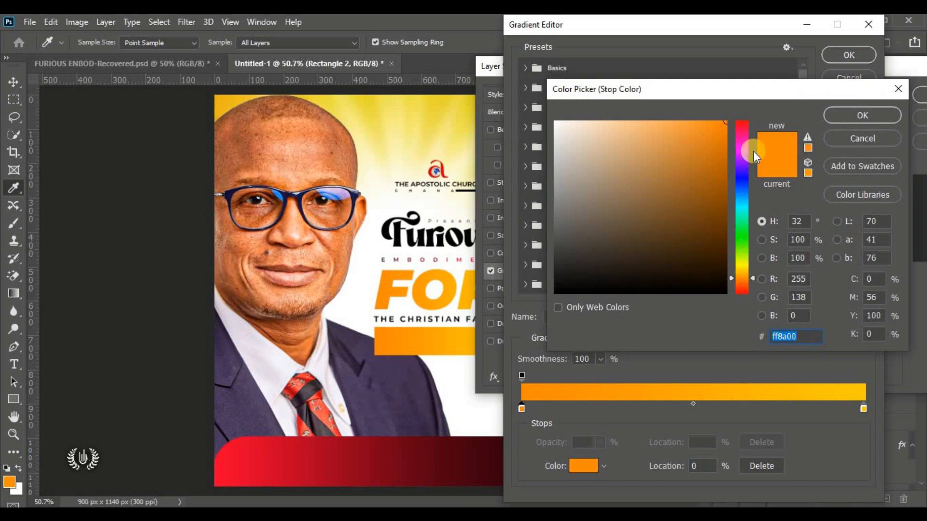
left_click(742, 207)
left_click_drag(744, 201, 739, 201)
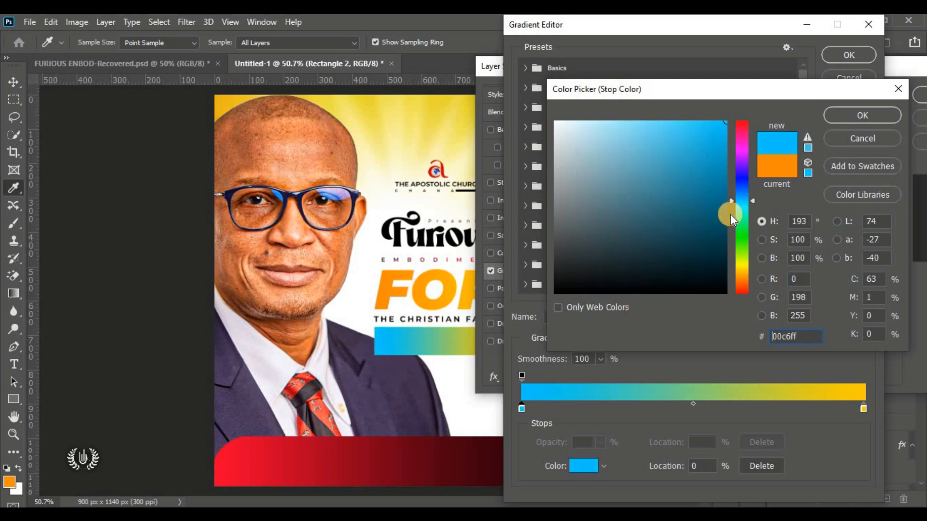
left_click_drag(811, 334, 741, 331)
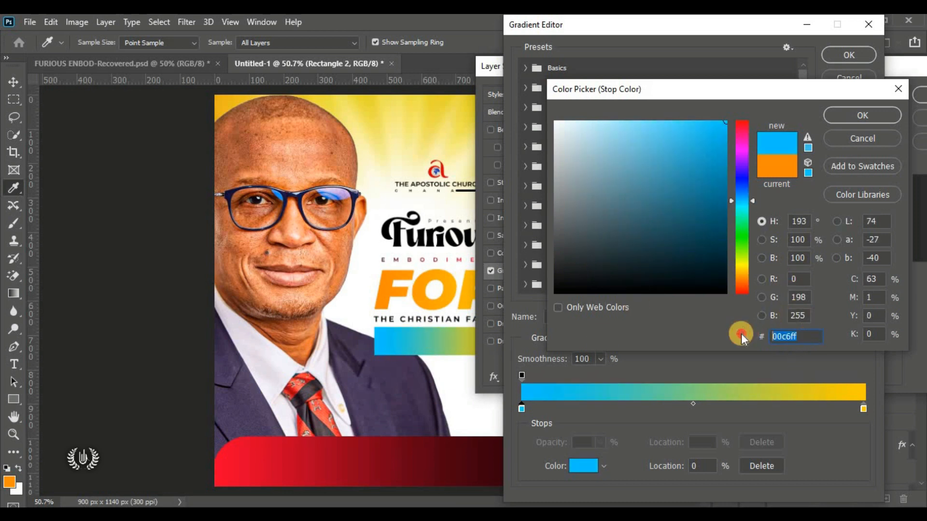
left_click(850, 117)
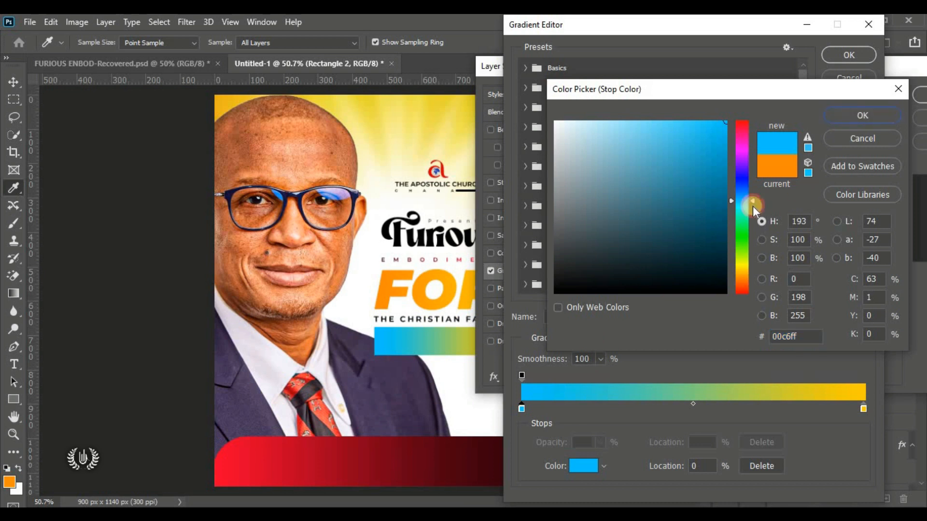
left_click_drag(746, 201, 745, 196)
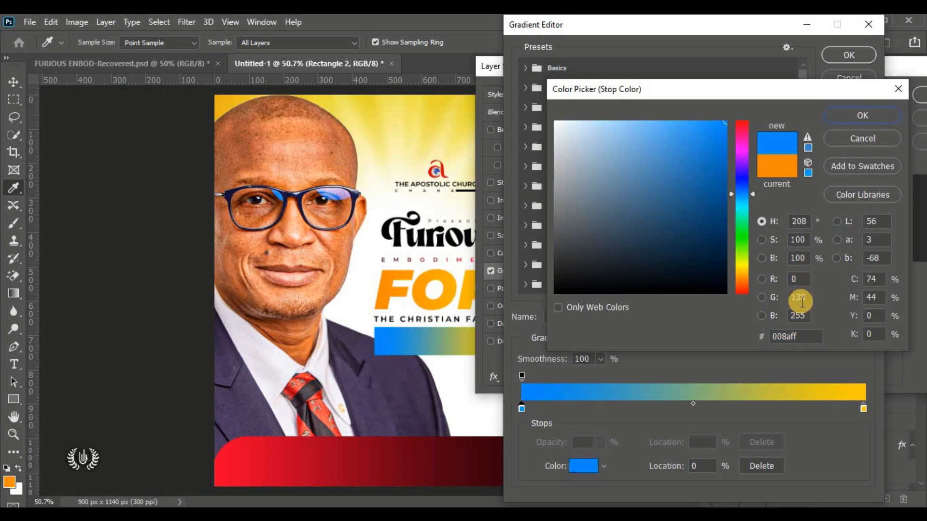
left_click(801, 336)
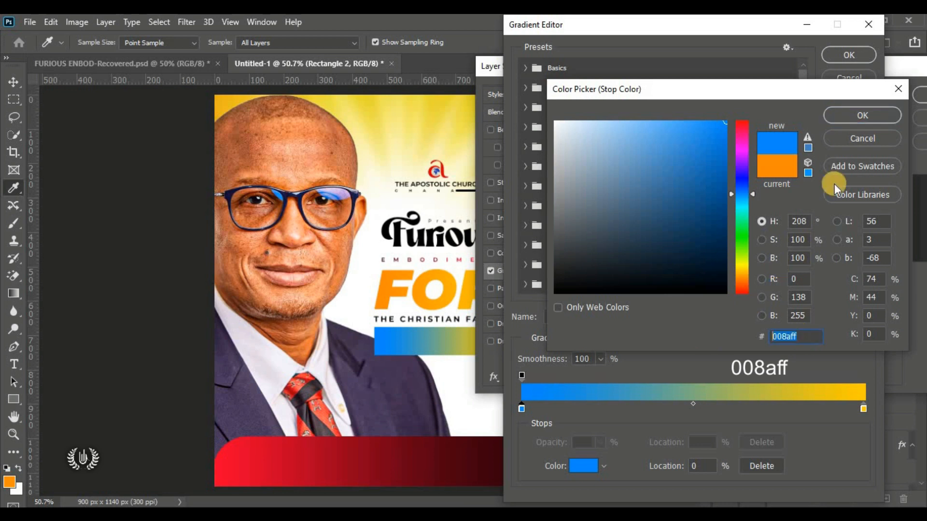
left_click(852, 118)
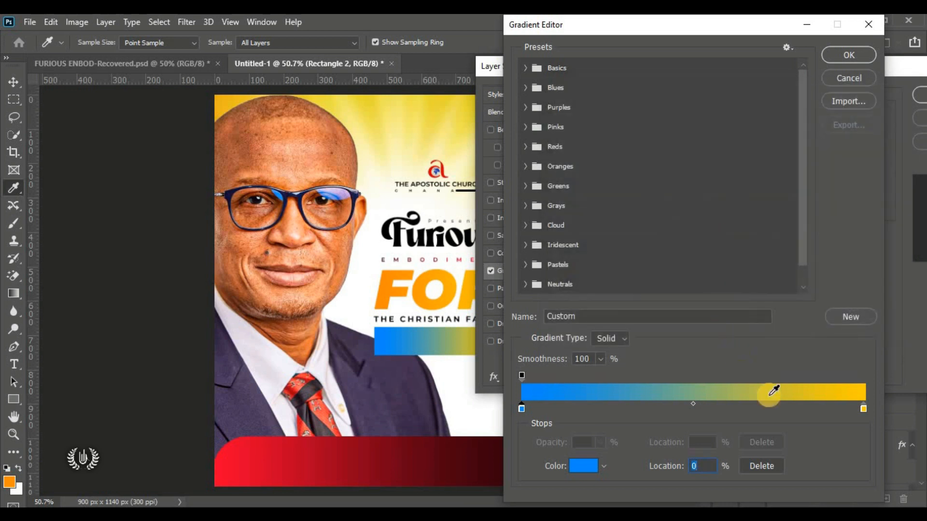
Step: Change the gradient's right colour stop to dark navy #031c63
left_click(863, 408)
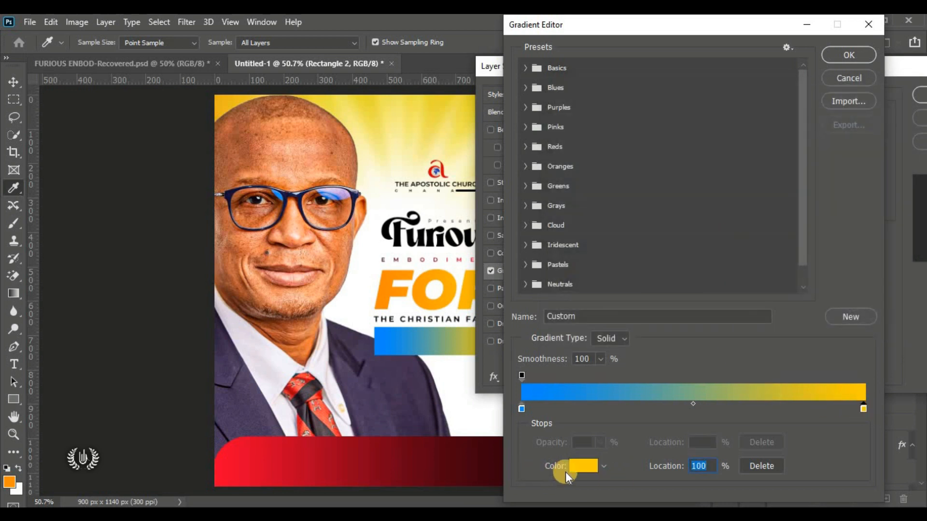
left_click(584, 467)
left_click_drag(737, 204, 722, 227)
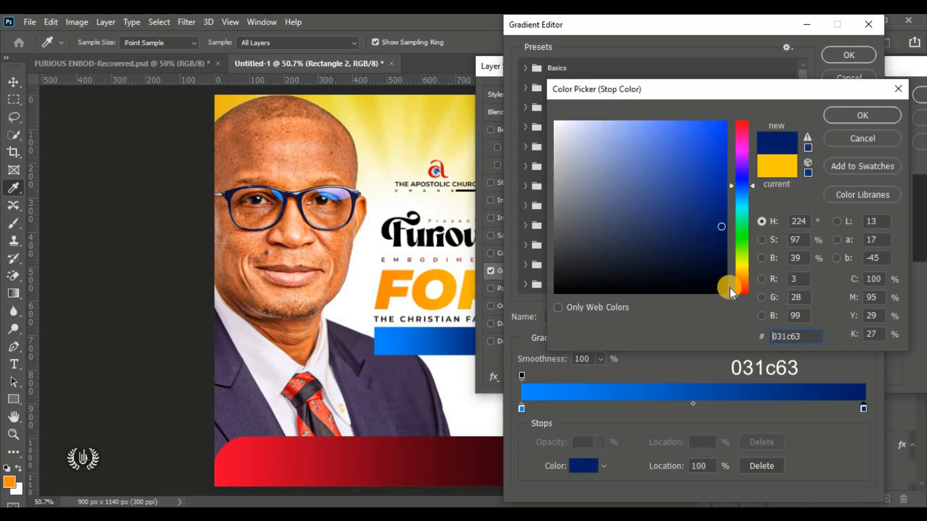
left_click(797, 336)
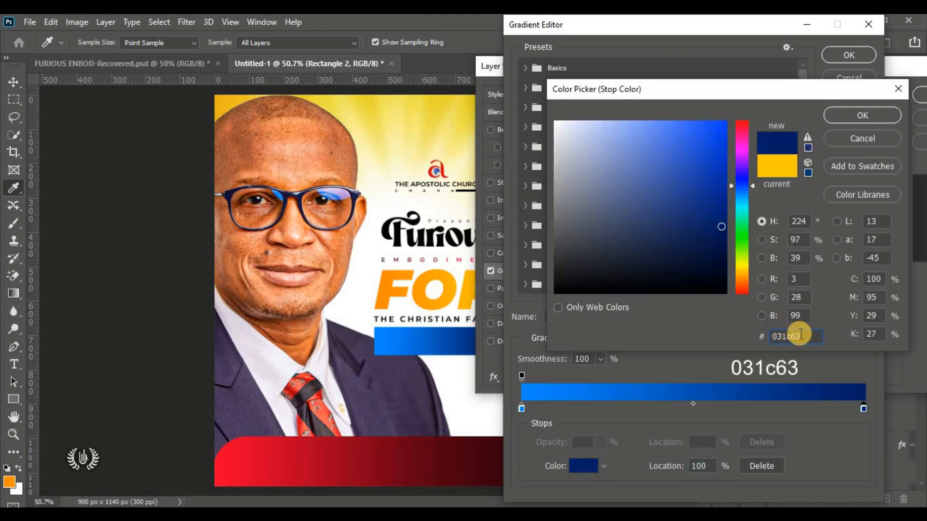
left_click(862, 114)
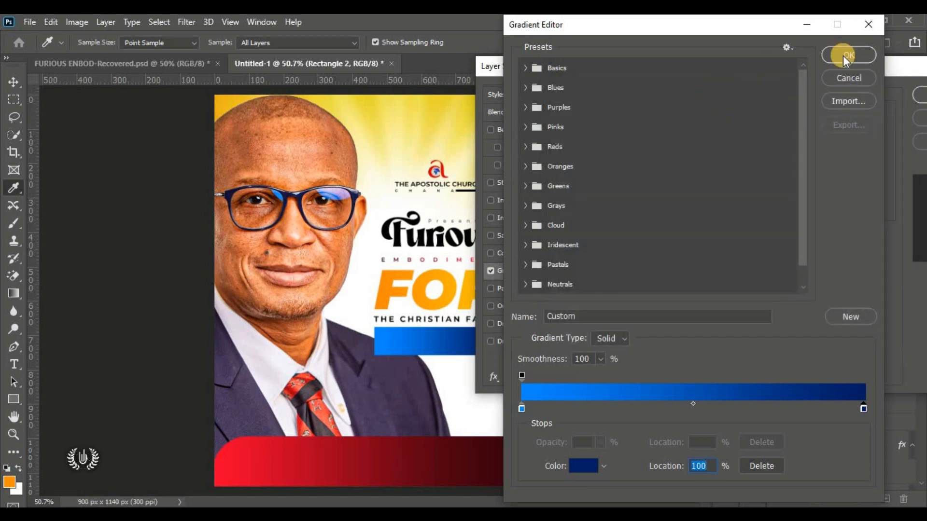
Step: Accept the blue-to-navy gradient and apply the overlay to the rectangle
left_click(843, 56)
left_click_drag(805, 62, 901, 90)
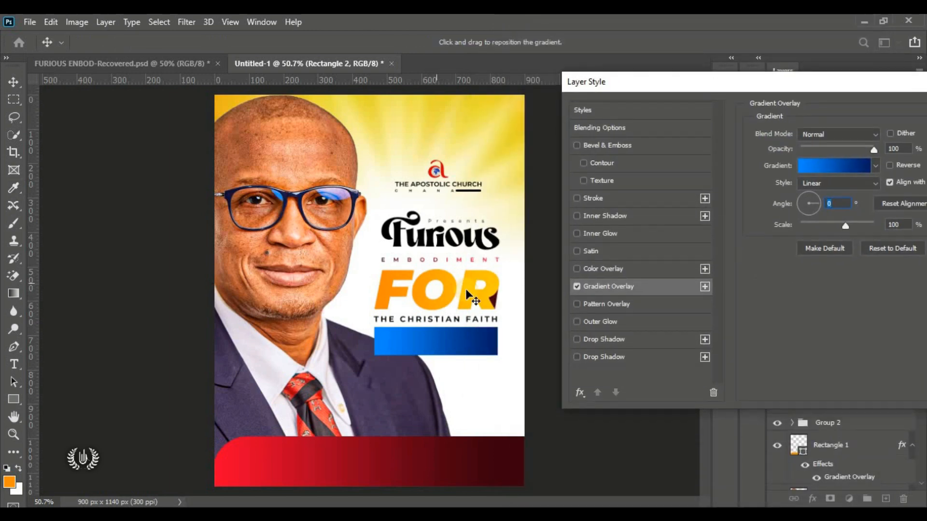
left_click(414, 332)
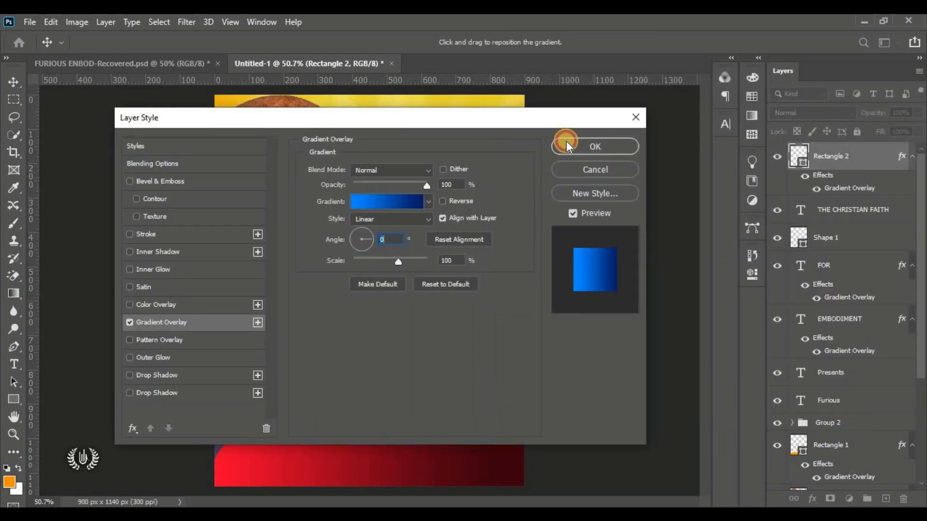
left_click(566, 145)
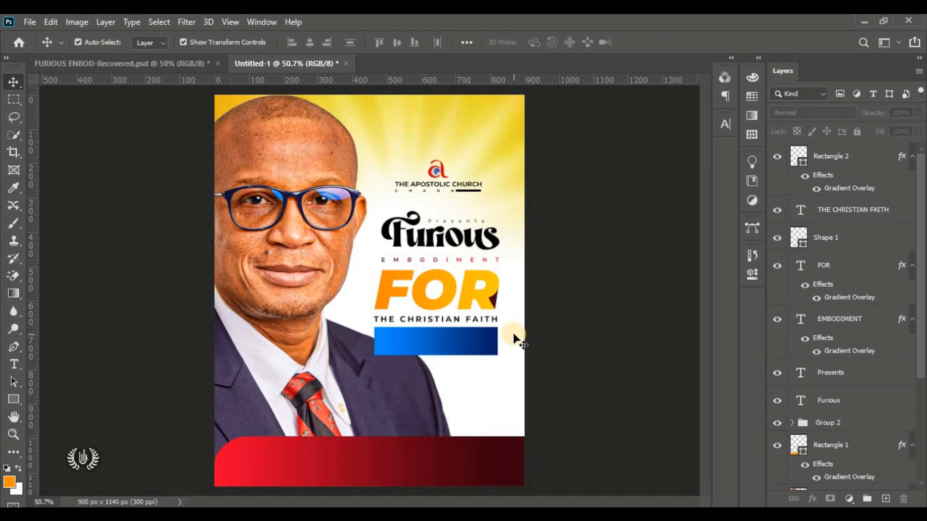
scroll(492, 342, "up", 5)
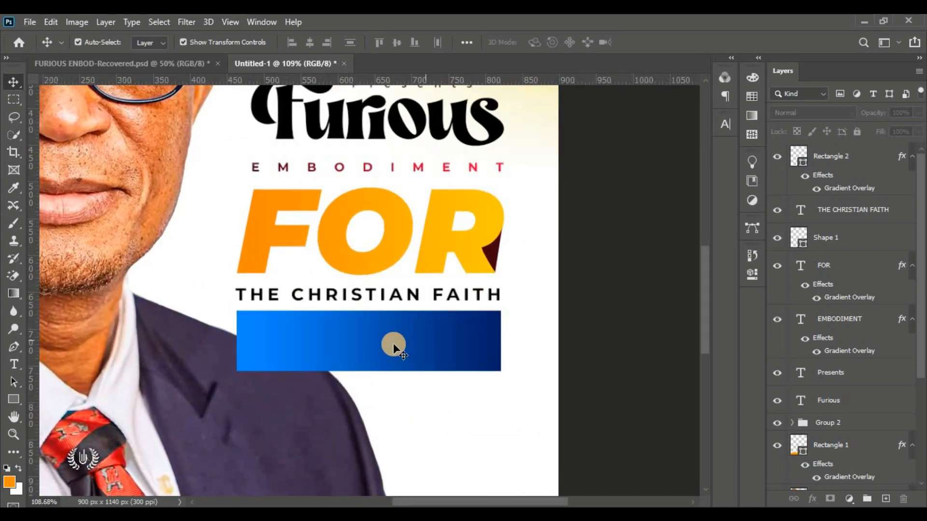
left_click(239, 345)
Step: Add a placeholder text layer on the blue bar with normal letter spacing
left_click(14, 366)
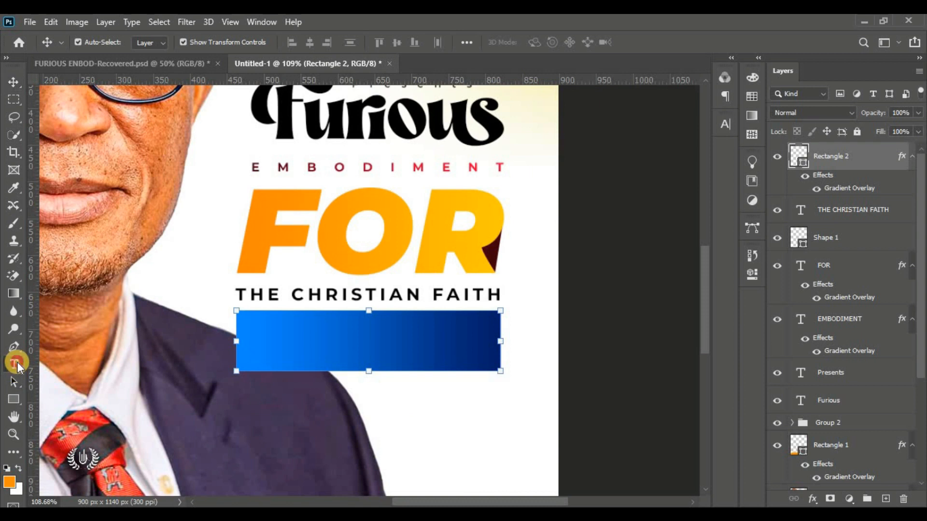
left_click(98, 366)
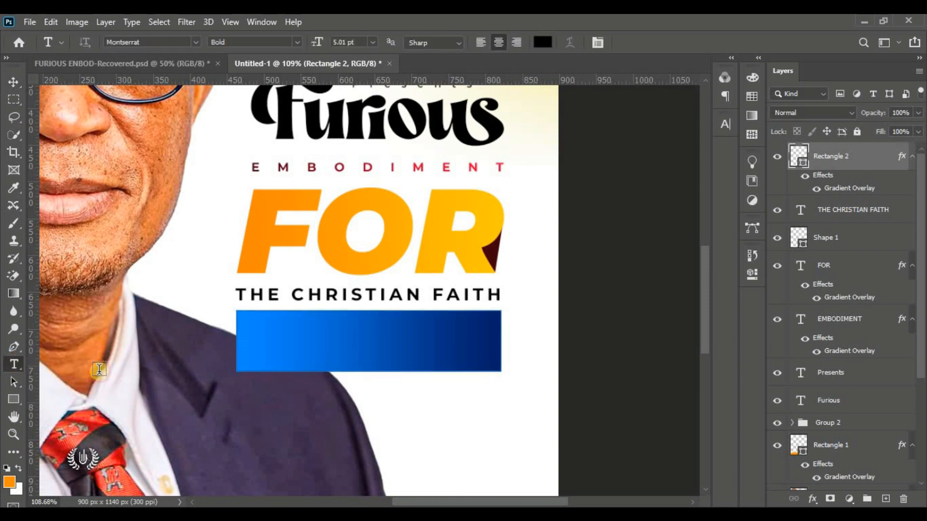
left_click(154, 341)
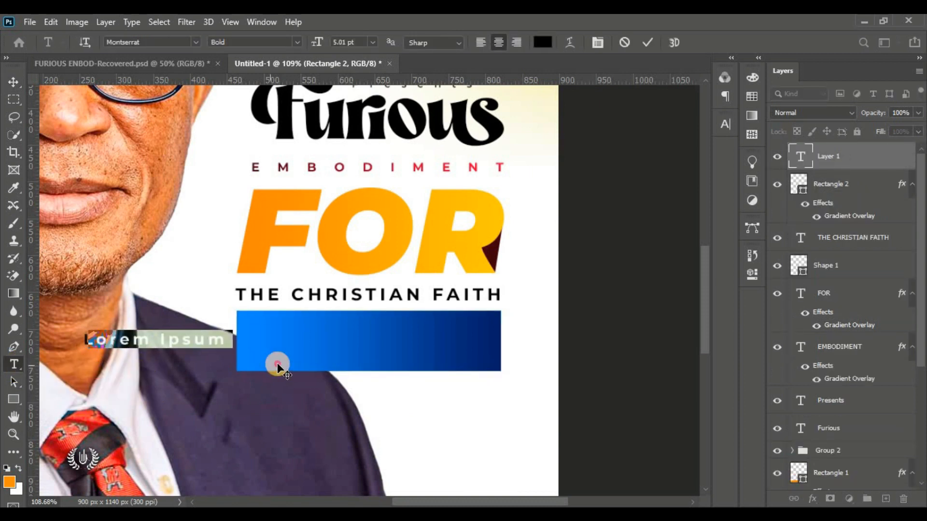
left_click_drag(278, 368, 296, 376)
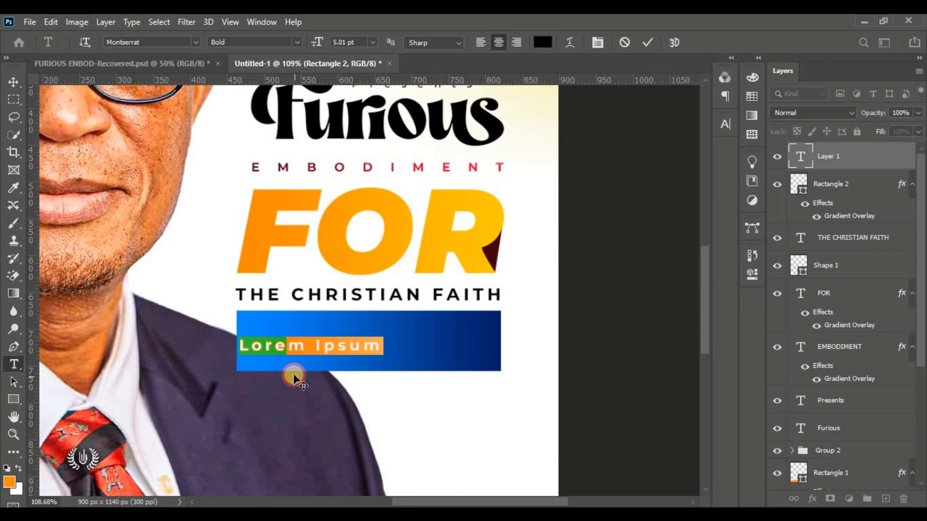
left_click(724, 118)
left_click(688, 174)
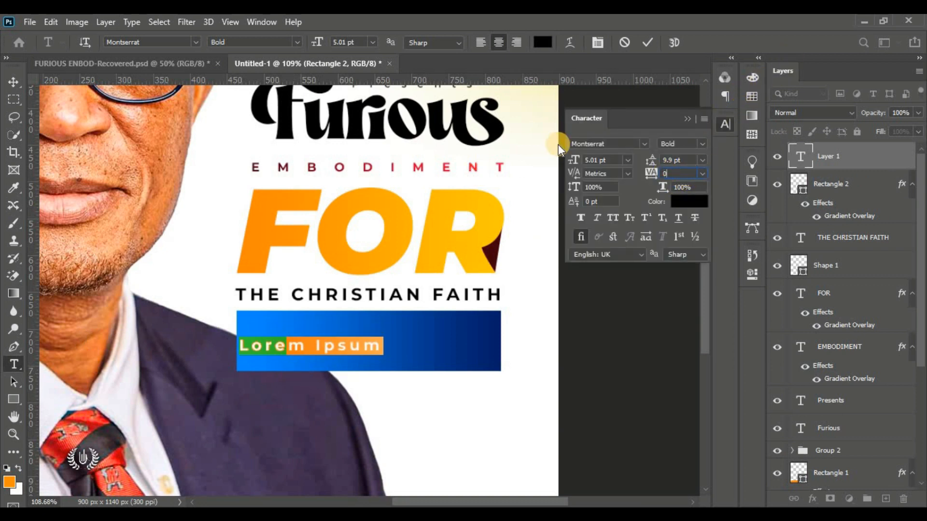
type("7")
key("BackSpace")
key("Return")
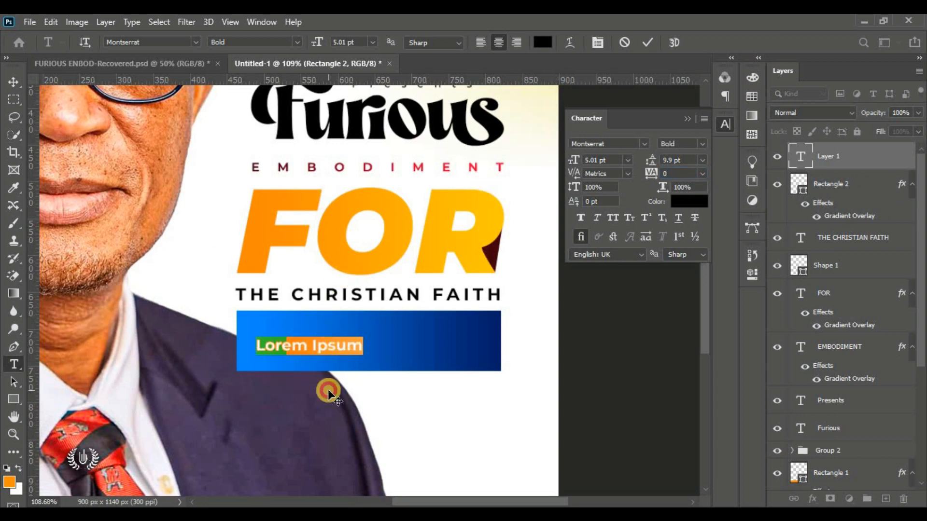
left_click_drag(327, 389, 328, 383)
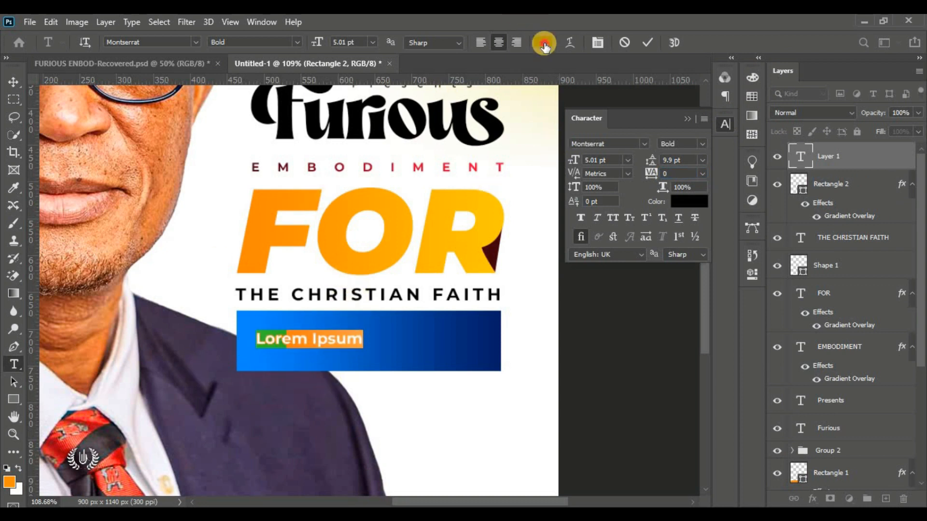
Step: Make the placeholder text white in the Magic Retro font
left_click(543, 42)
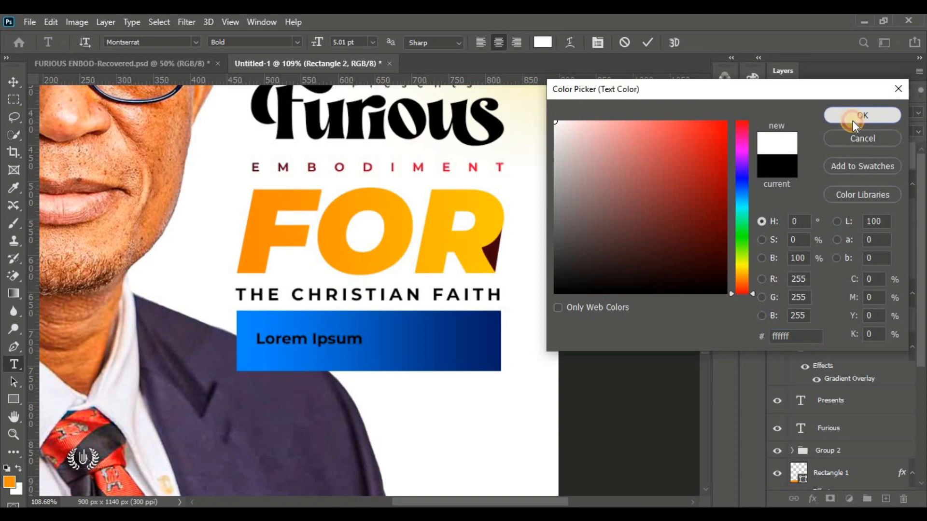
left_click(852, 121)
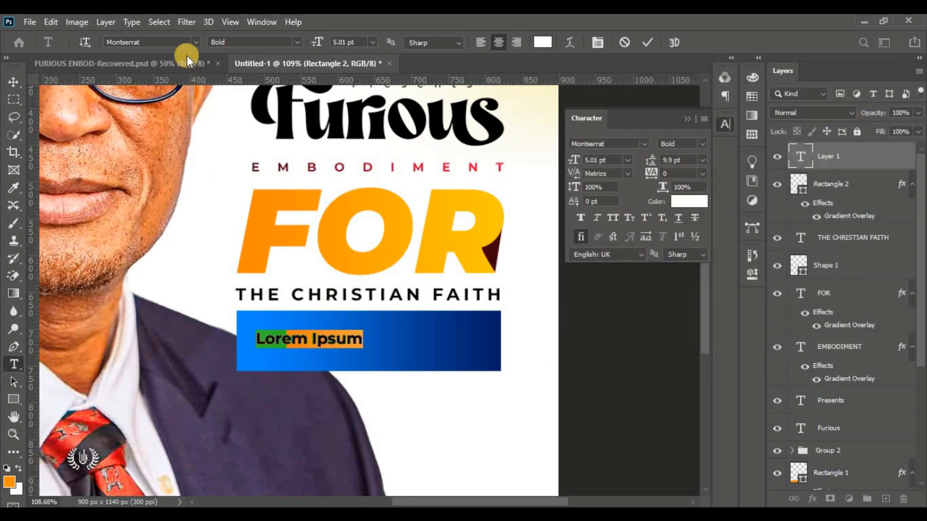
left_click(195, 42)
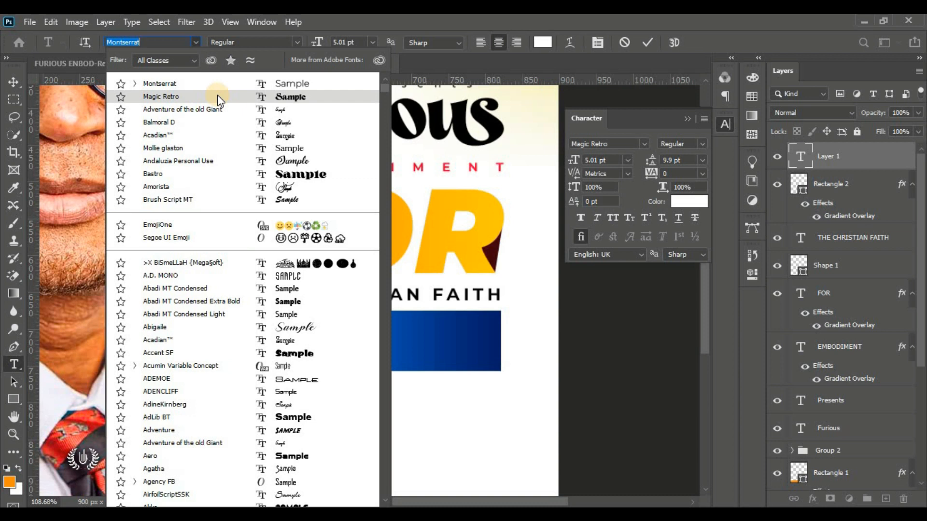
left_click(218, 96)
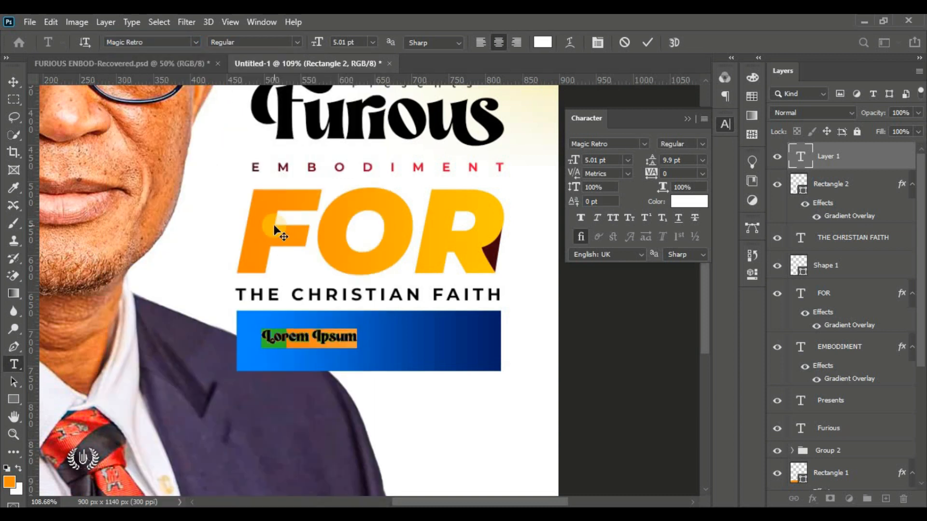
Step: Replace the placeholder with the word 'Theme:' and commit it
left_click(297, 335)
key("ctrl+a")
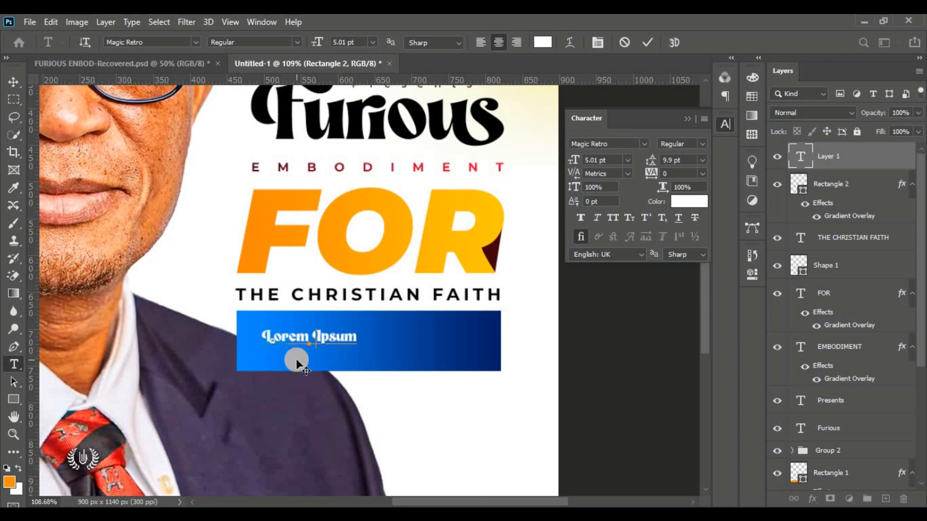
key("BackSpace")
type("Theme")
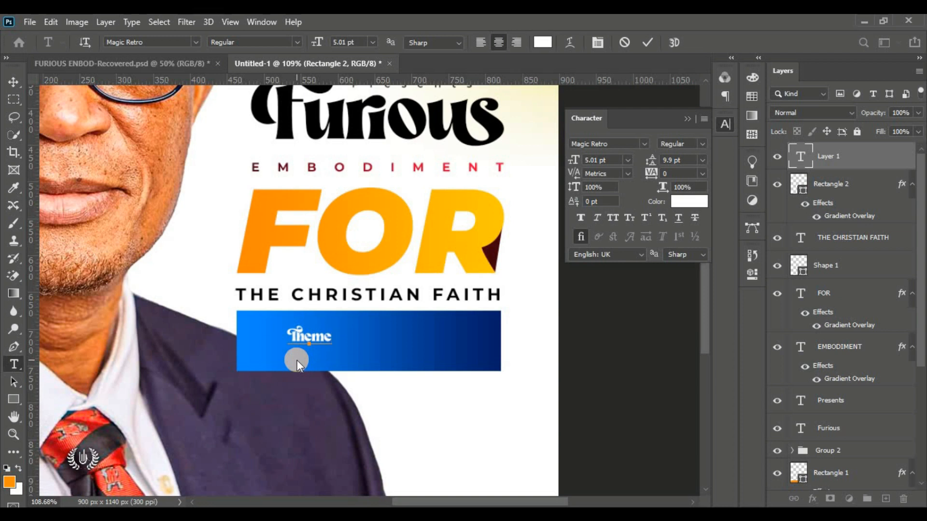
type(":")
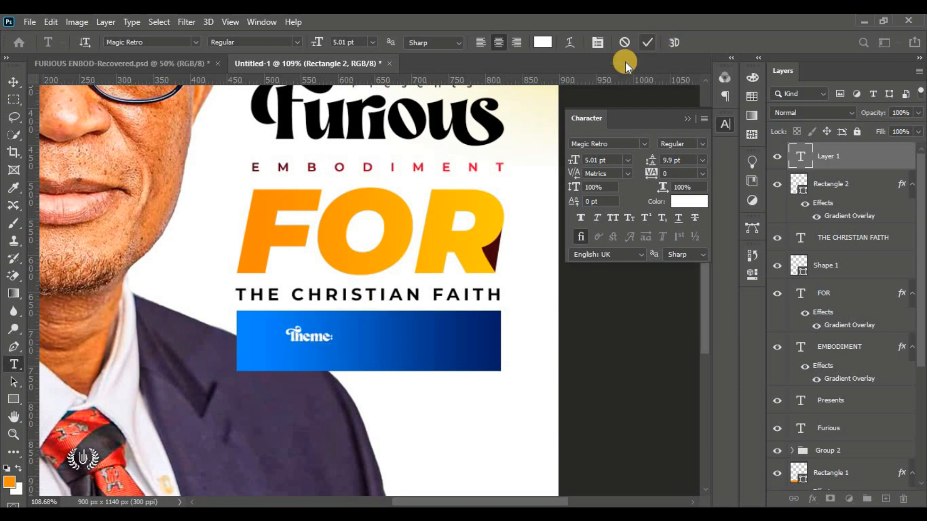
left_click(14, 82)
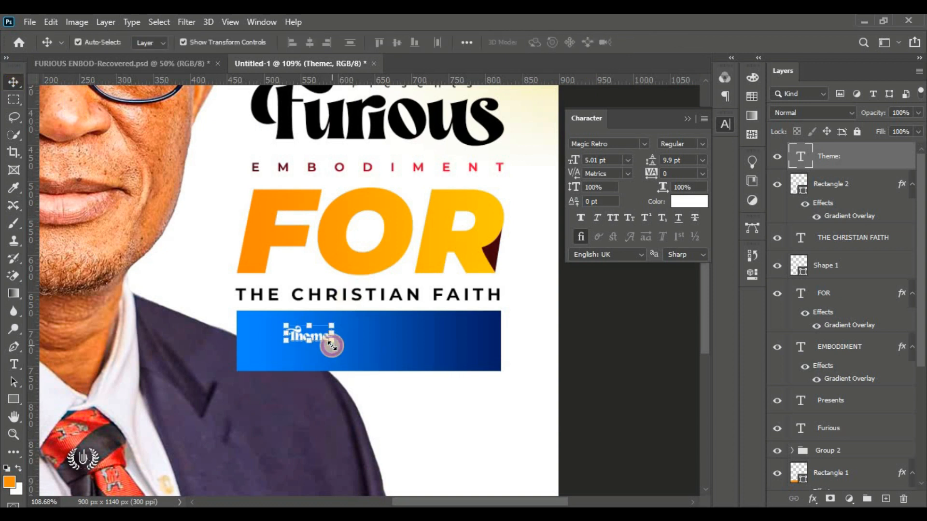
Step: Enlarge 'Theme:' to about 11.28 pt and move it to the bar's left end
left_click(331, 347)
left_click_drag(332, 351, 366, 397)
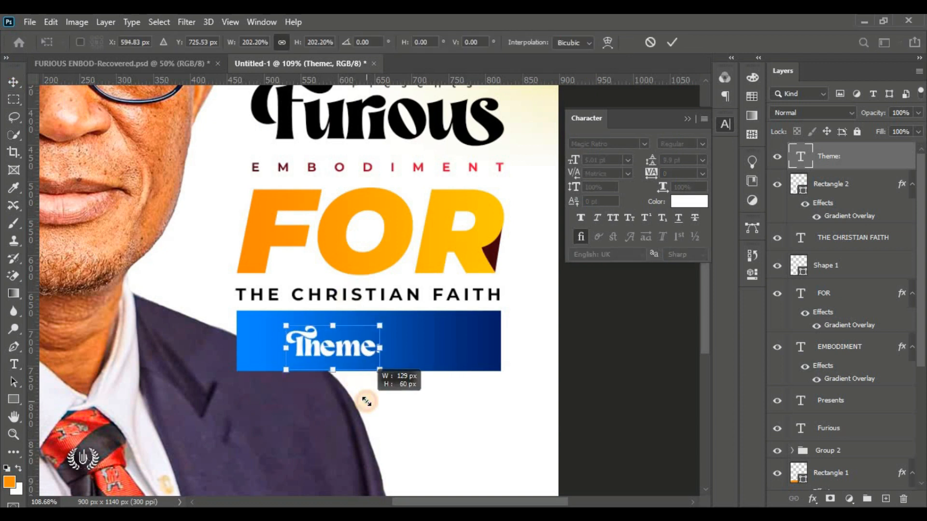
left_click_drag(342, 348, 305, 347)
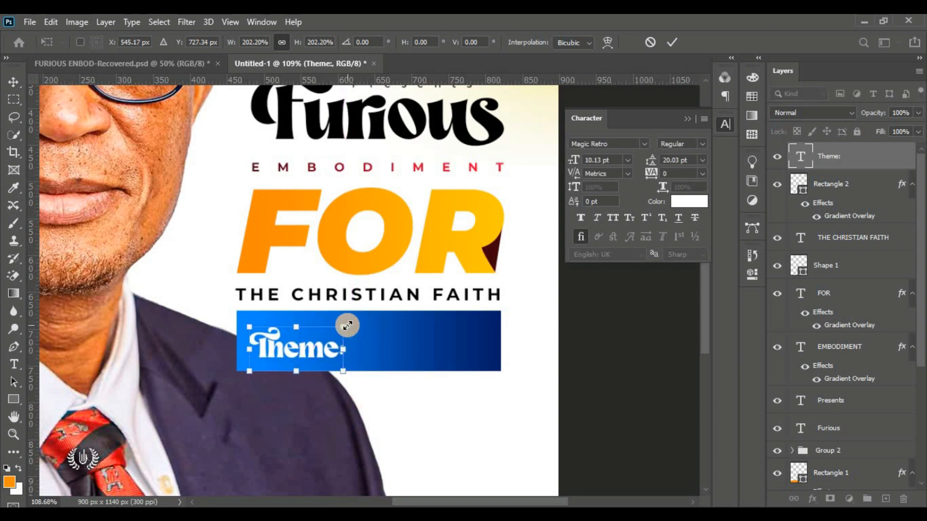
left_click_drag(350, 325, 378, 312)
left_click(672, 42)
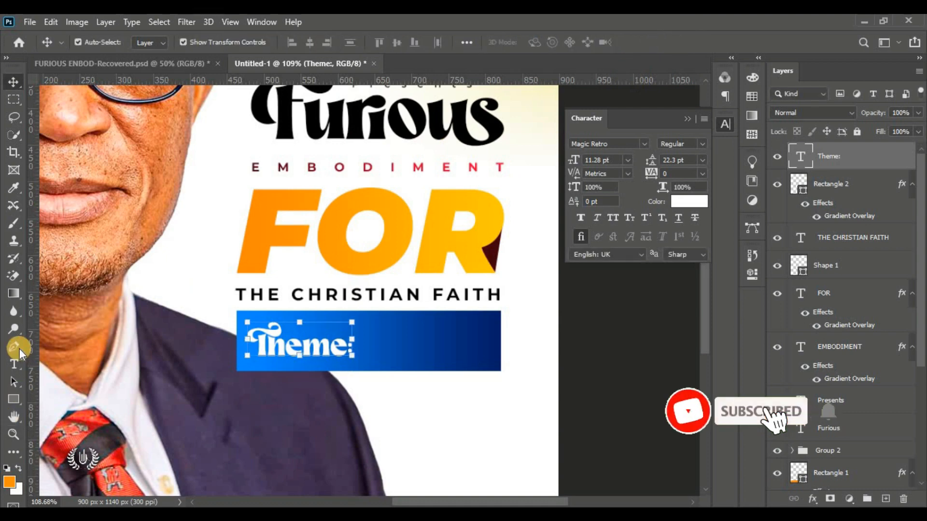
left_click(15, 365)
Step: Type 'Push Hard' in Montserrat Bold Italic beside 'Theme:'
left_click(399, 342)
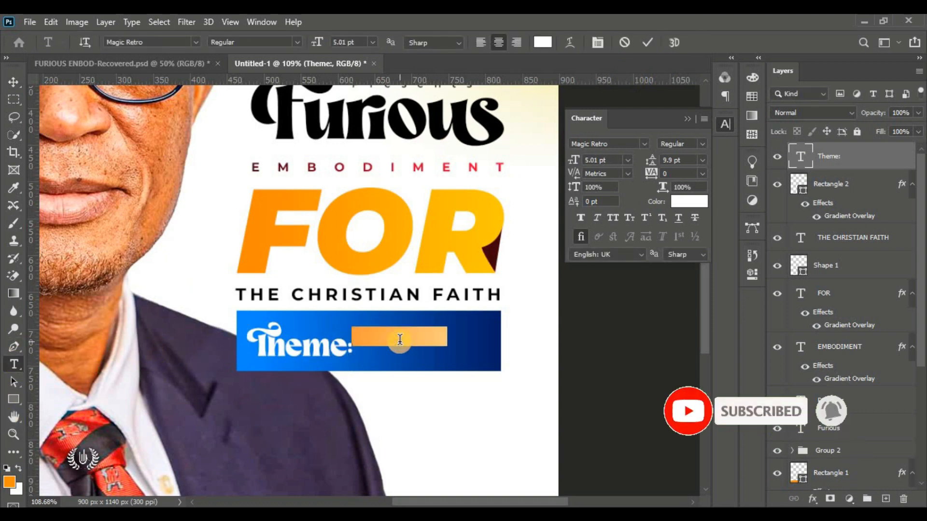
left_click(193, 44)
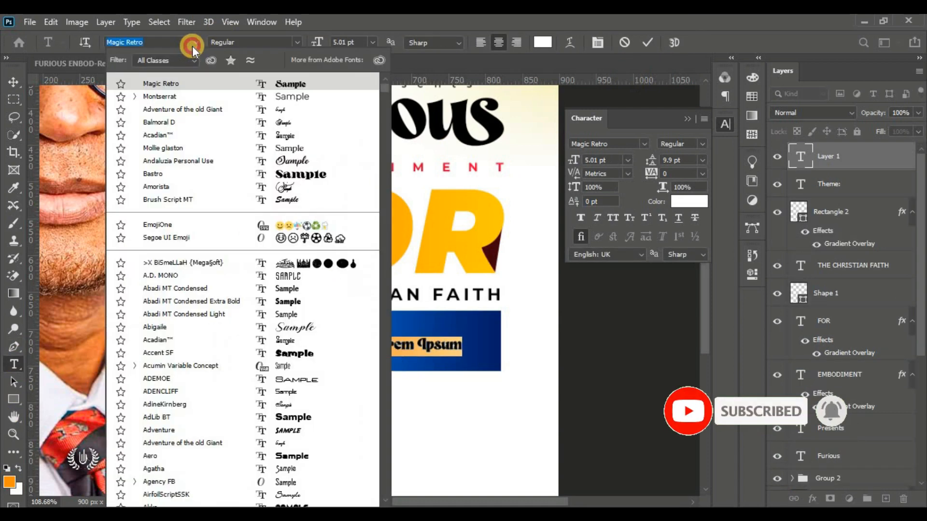
left_click(221, 98)
left_click(297, 42)
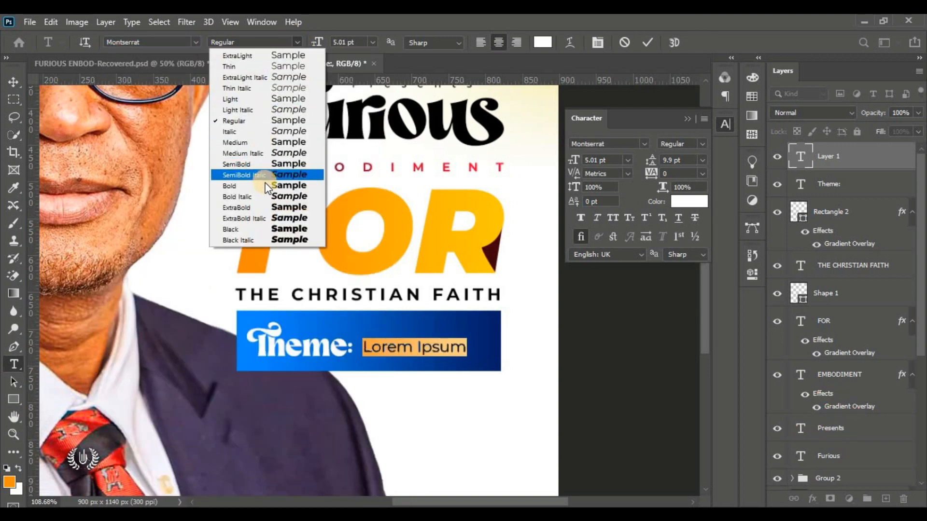
left_click(266, 196)
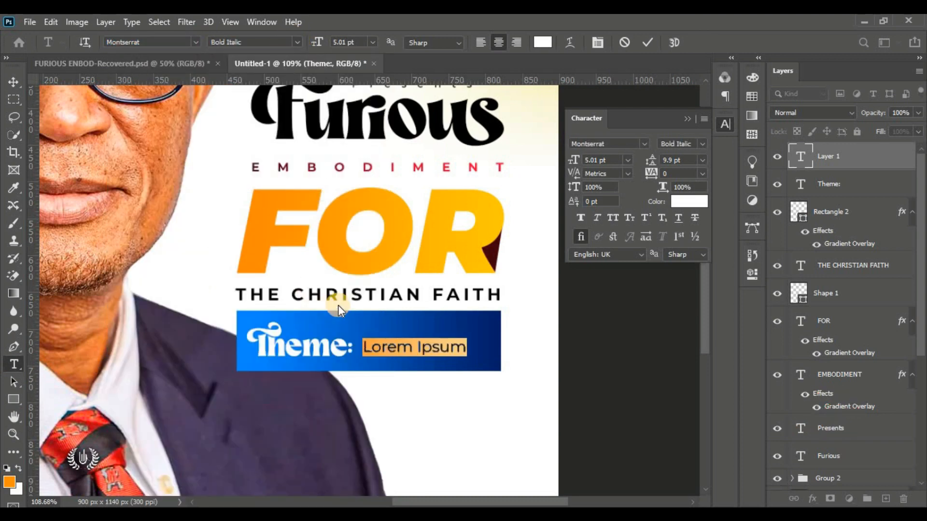
left_click_drag(468, 349, 268, 349)
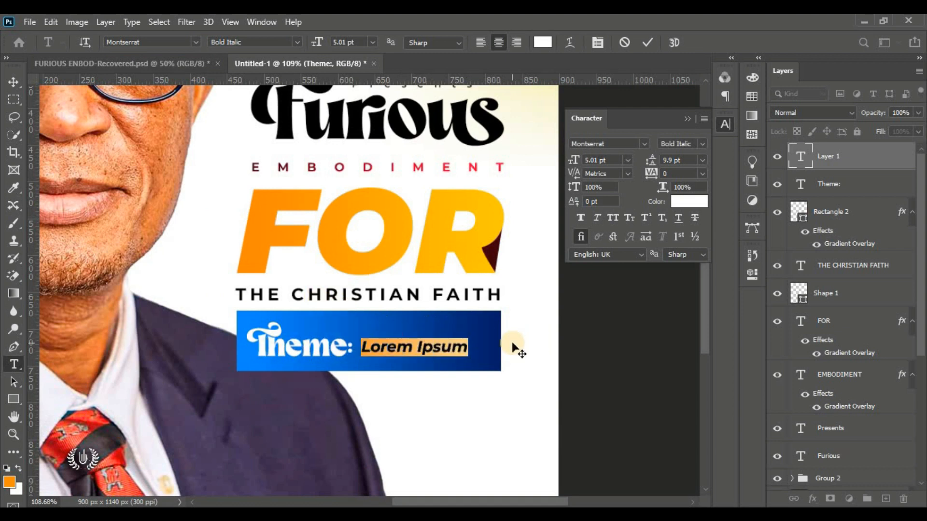
type("Push")
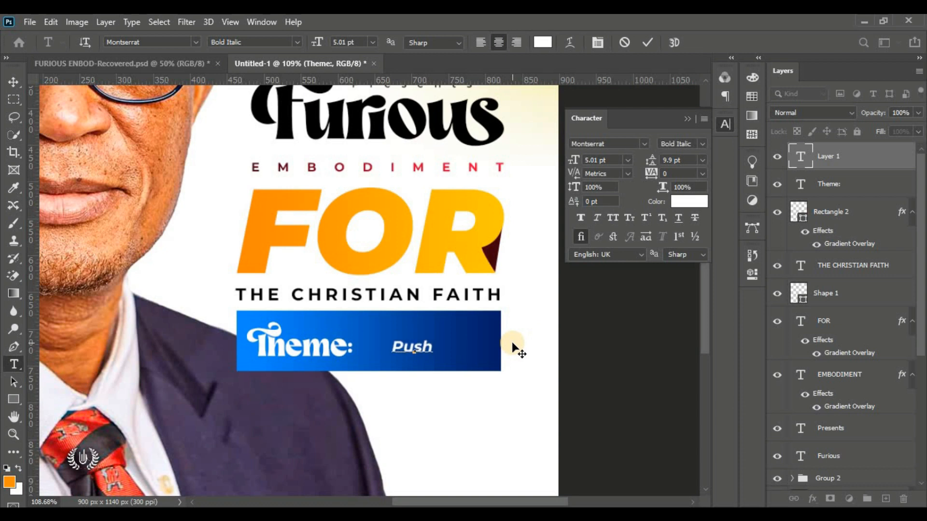
type(" Hard")
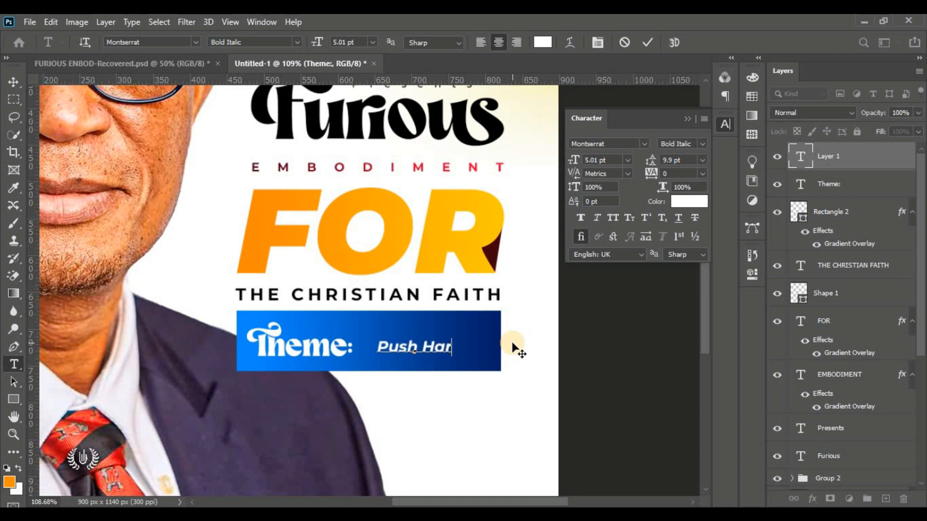
left_click(650, 47)
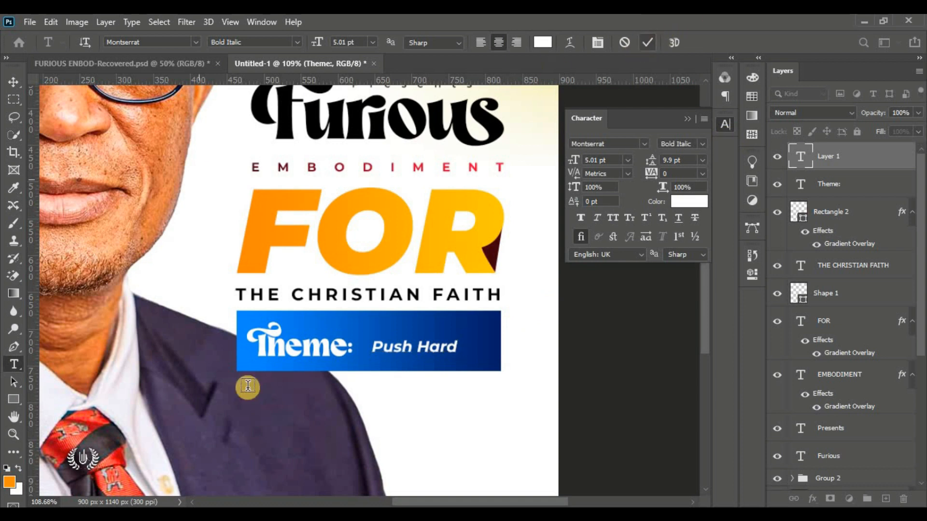
Step: Move and enlarge 'Push Hard' so it fills the banner
left_click(12, 82)
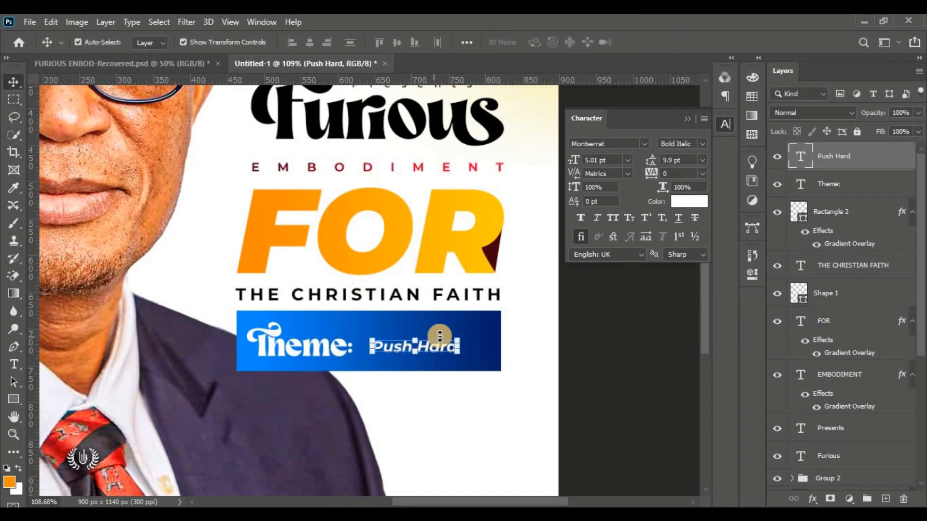
left_click_drag(456, 339, 474, 320)
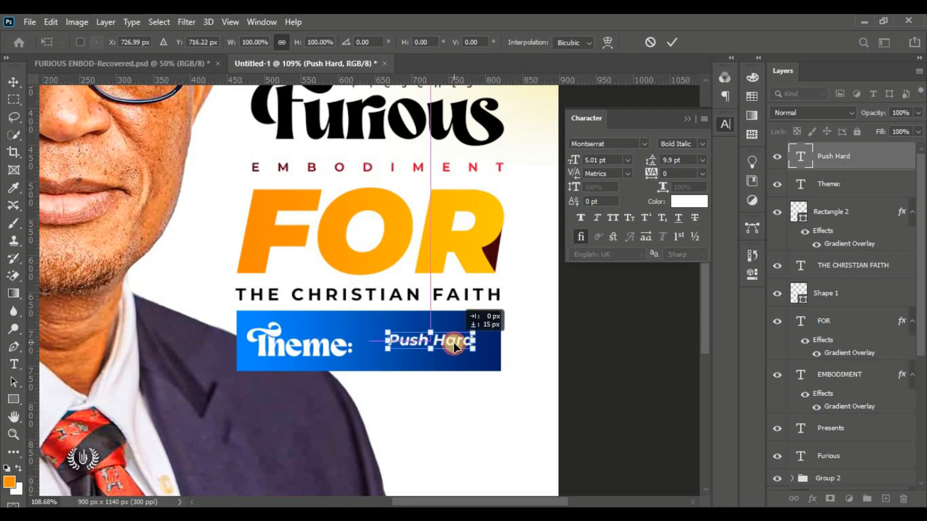
left_click_drag(383, 319, 394, 337)
key("Up")
key("Up")
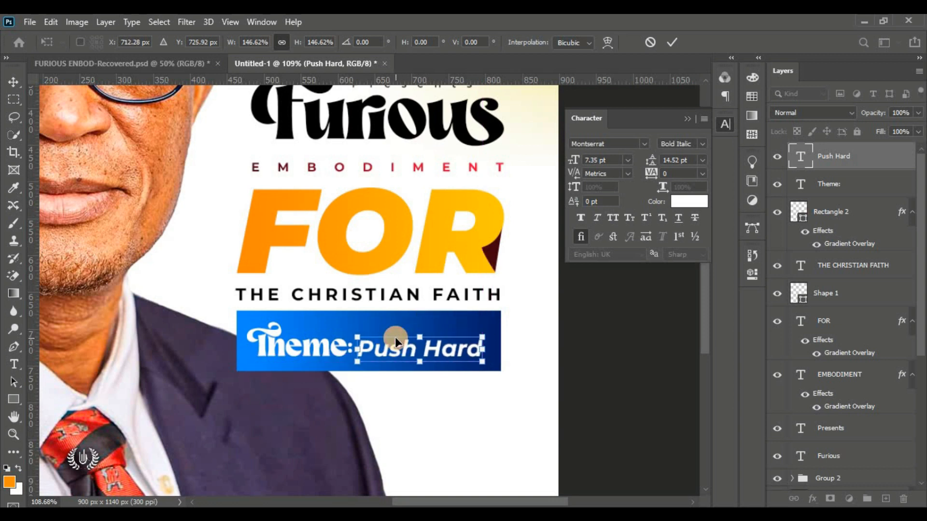
left_click_drag(487, 332, 491, 328)
left_click(672, 42)
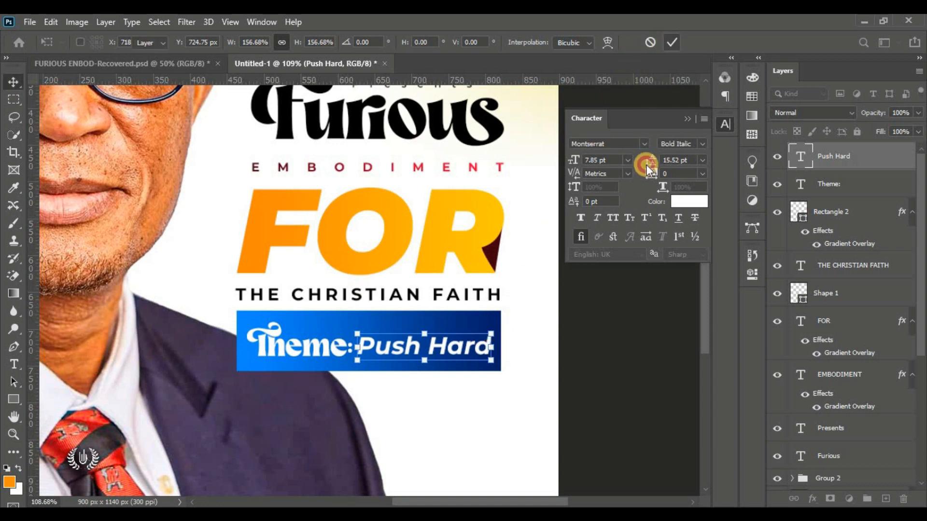
Step: Nudge 'Theme:' and 'Push Hard' together slightly left, then view the whole poster
left_click(598, 341)
left_click(378, 347)
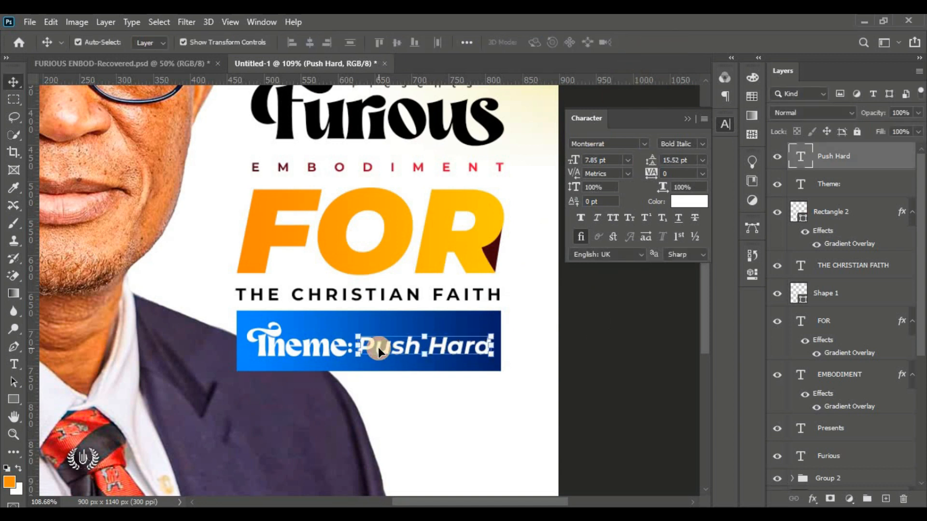
left_click(323, 355, "shift")
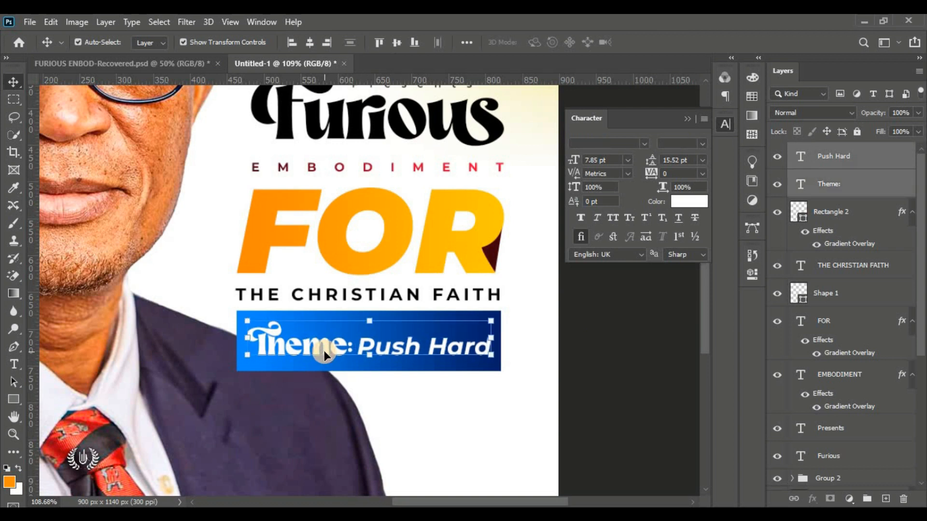
key("Left")
key("Left")
key("Left")
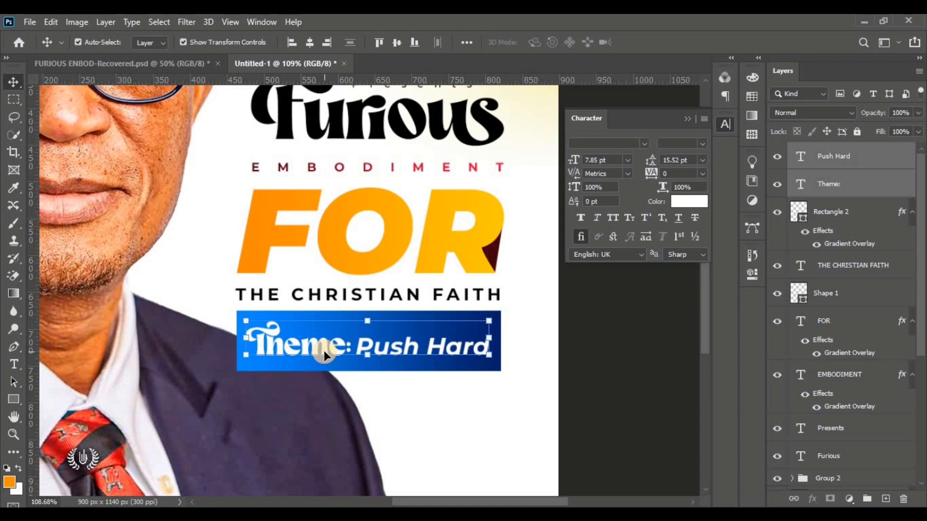
left_click(576, 340)
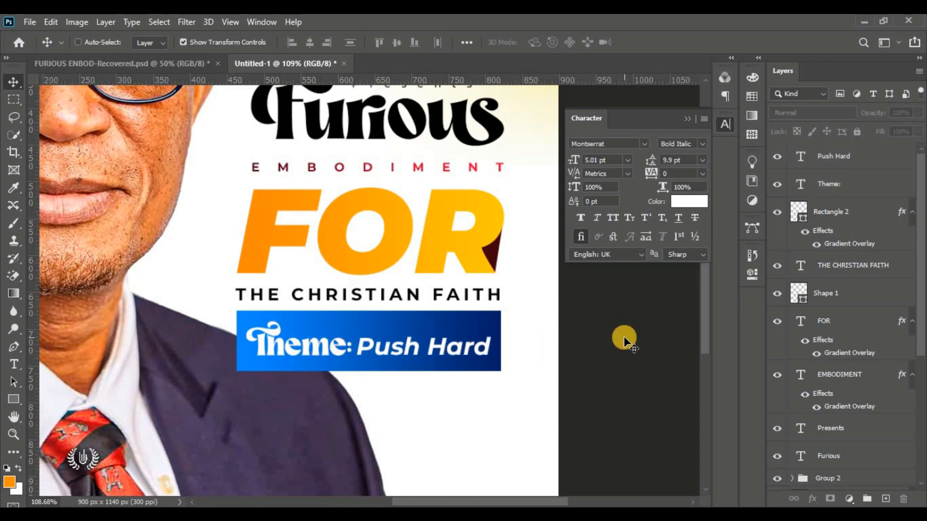
key("ctrl+0")
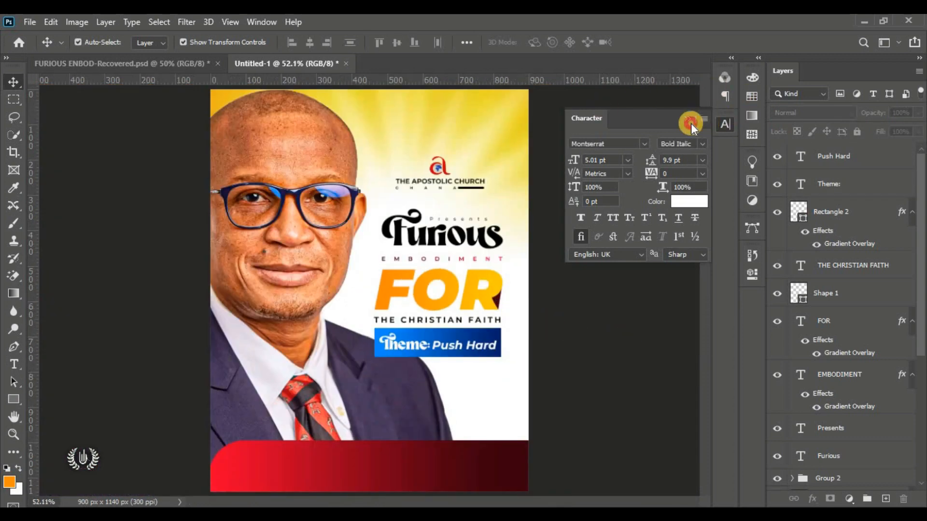
left_click(691, 123)
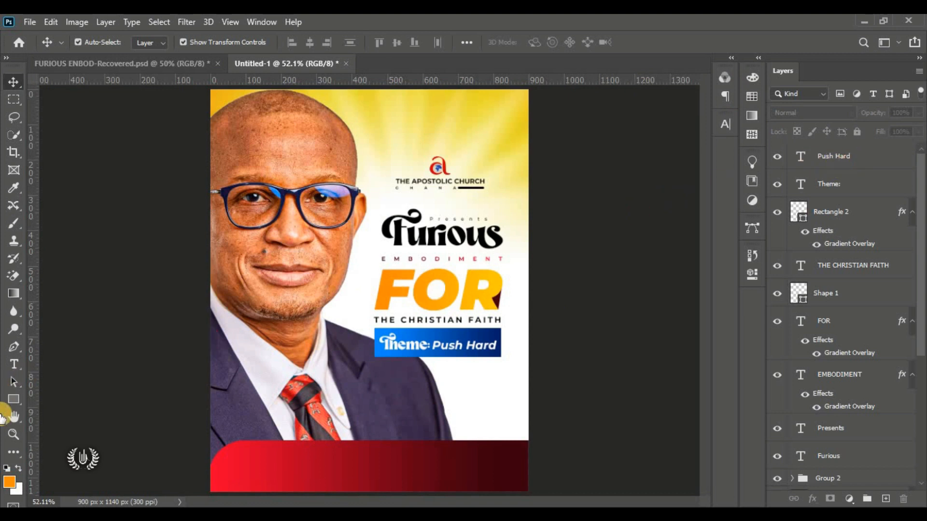
left_click(12, 399)
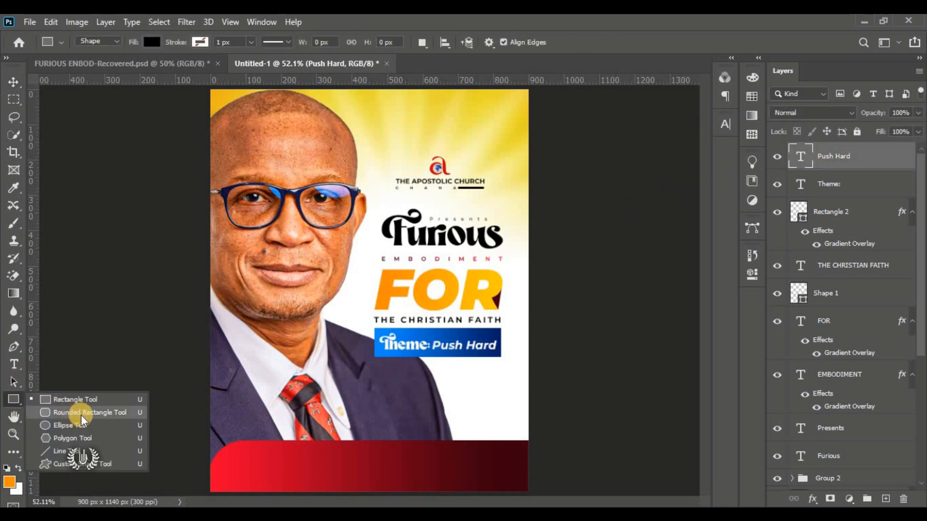
Step: Draw a black 365 × 195 px rounded rectangle under the banner with linked 40 px corners
left_click(137, 416)
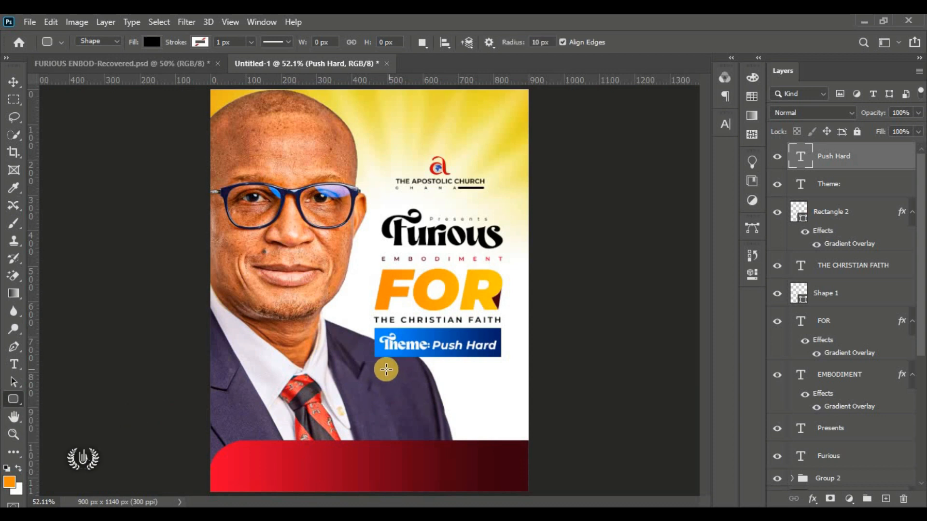
left_click_drag(375, 364, 502, 432)
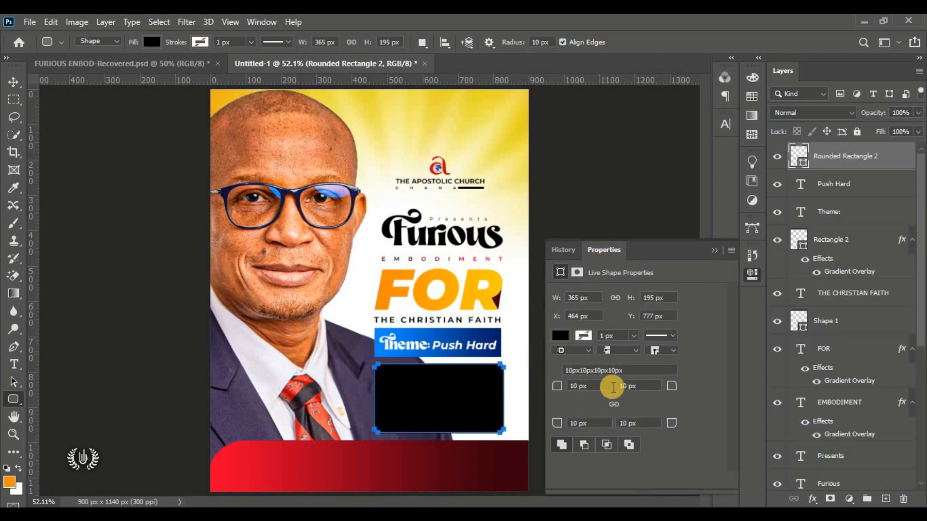
left_click(614, 404)
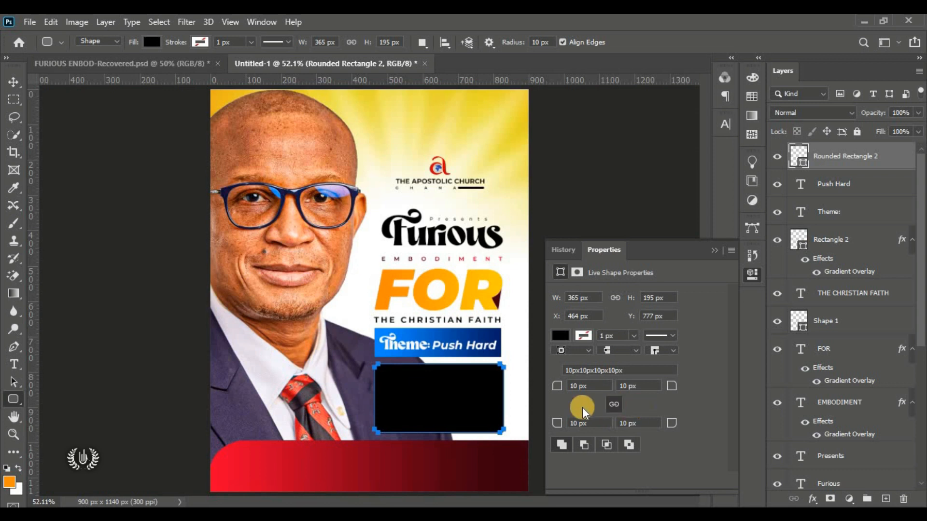
left_click_drag(560, 385, 563, 404)
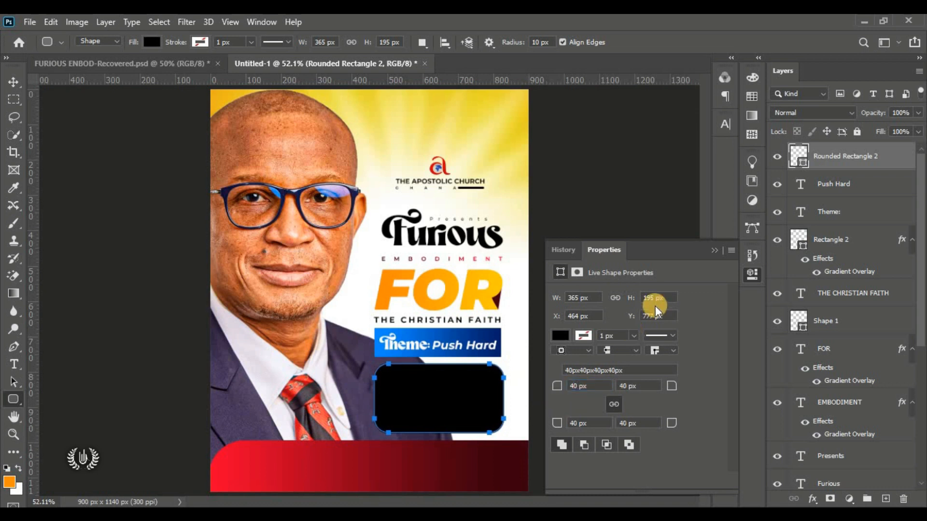
left_click(712, 251)
left_click(12, 83)
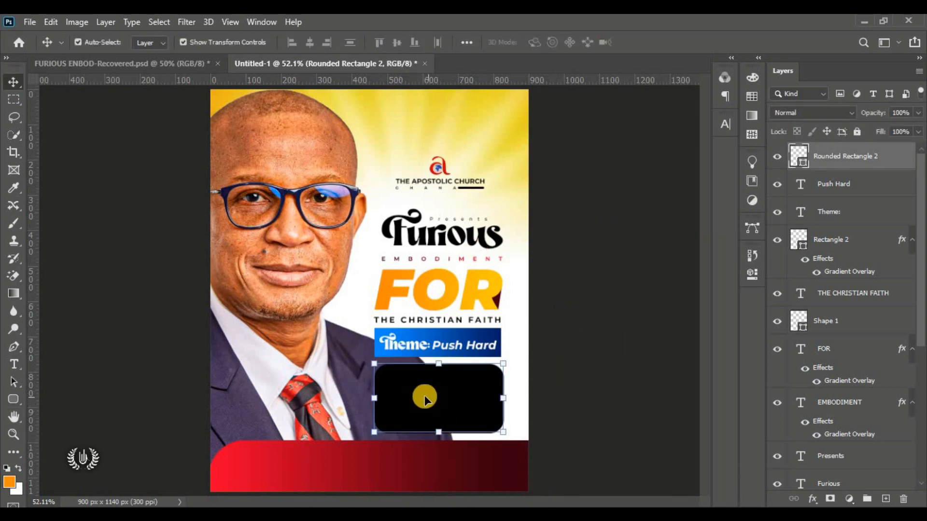
left_click(813, 498)
Step: Add a solid-colour Stroke effect to the rounded box's layer style
left_click(853, 369)
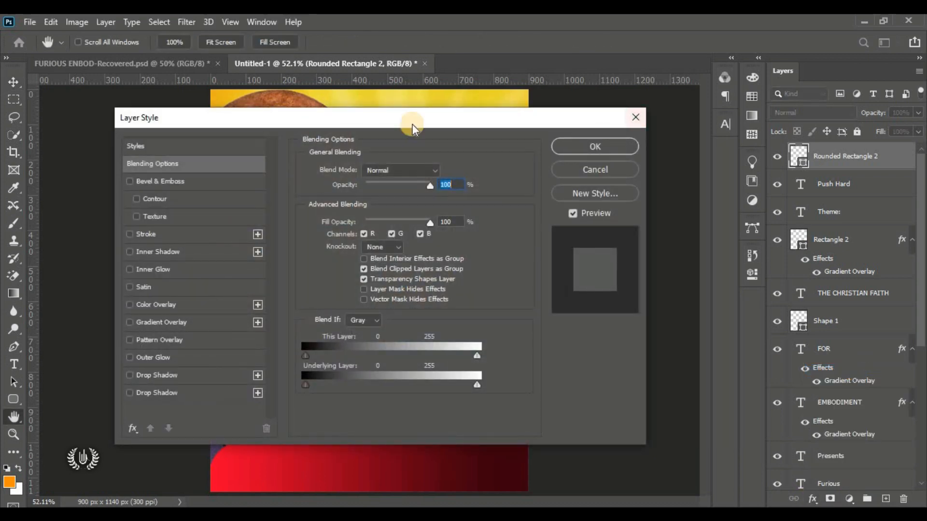
left_click_drag(352, 112, 760, 102)
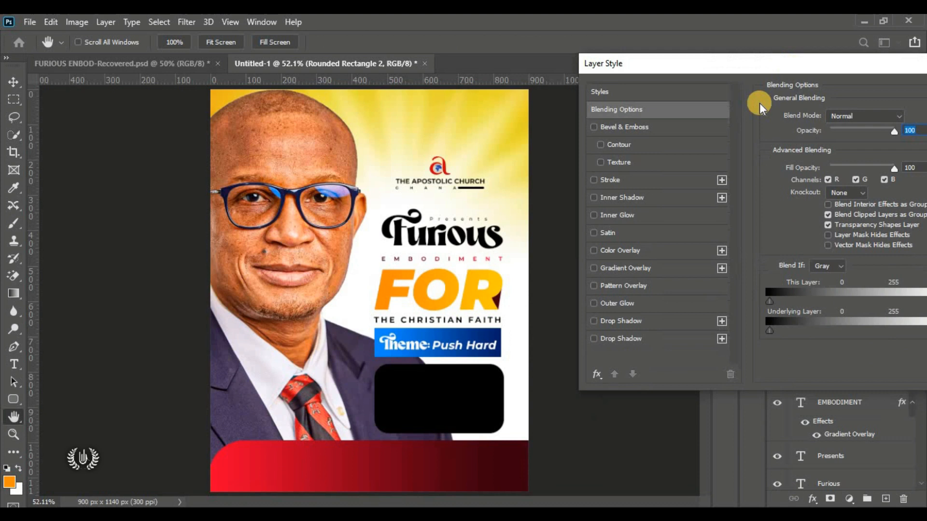
left_click(615, 184)
left_click_drag(727, 68, 671, 71)
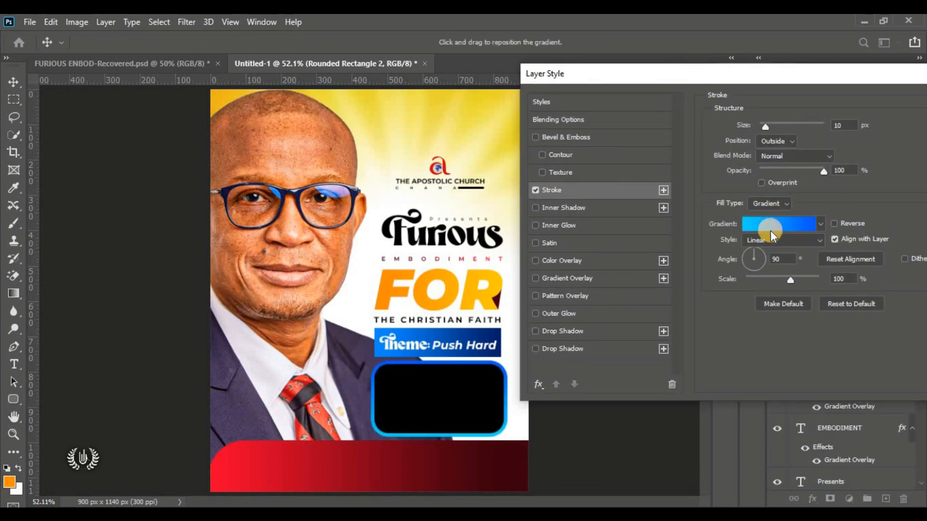
left_click(778, 204)
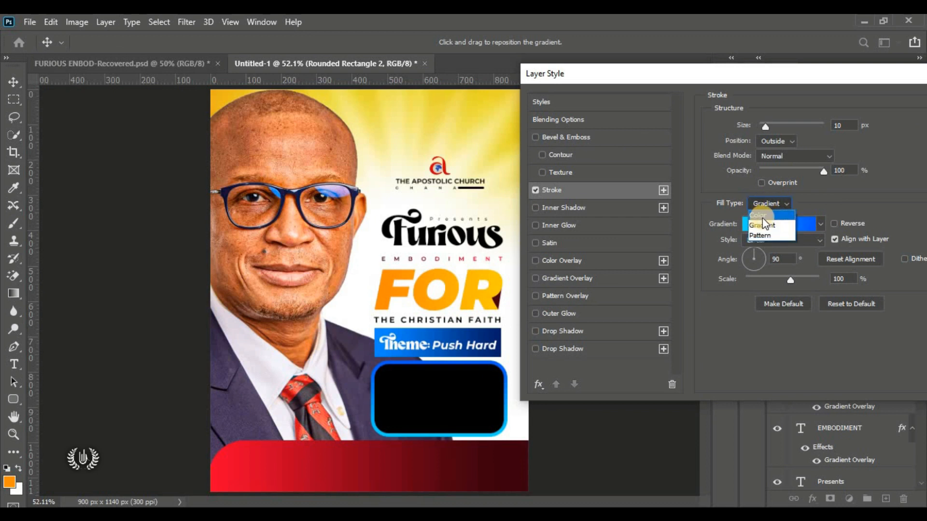
left_click(778, 216)
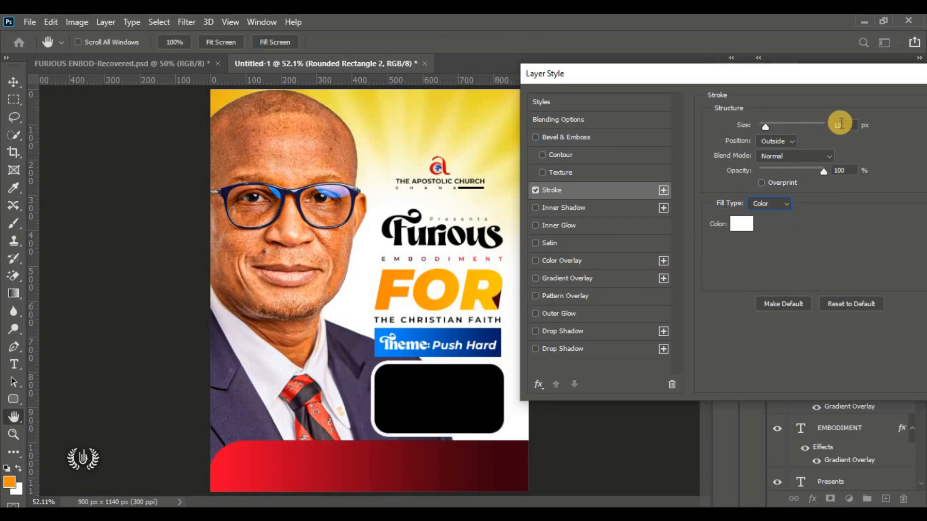
Step: Set the stroke to 10 px, Outside, white, and apply it
left_click(716, 124)
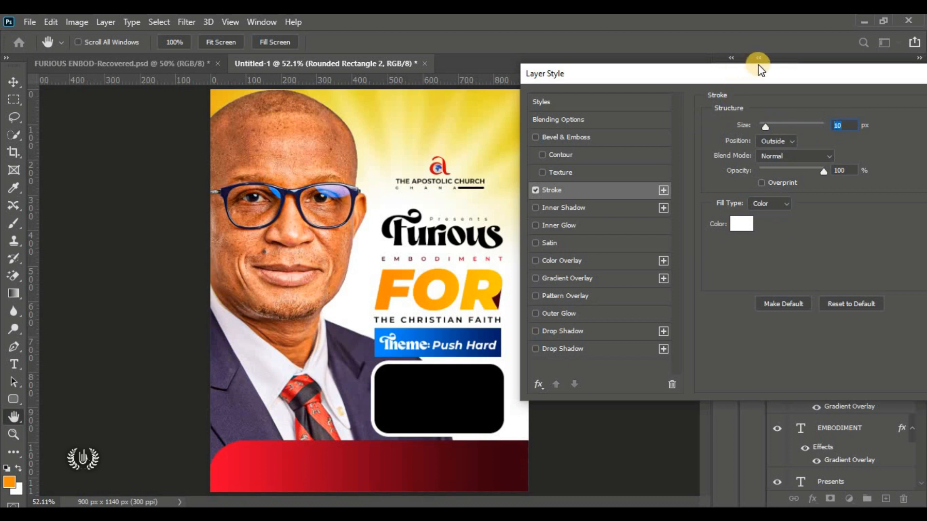
left_click_drag(759, 67, 686, 69)
left_click(694, 141)
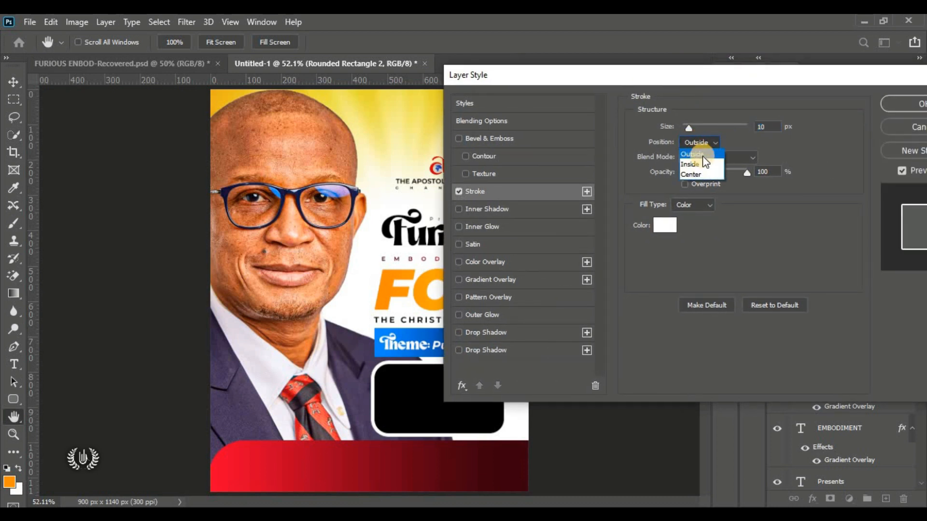
left_click(698, 155)
left_click(657, 223)
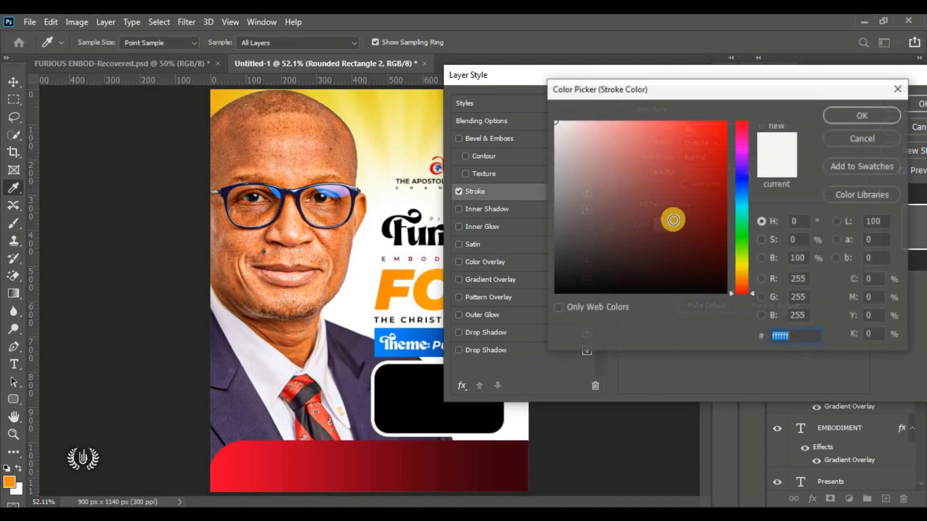
left_click(873, 116)
left_click_drag(708, 79, 588, 87)
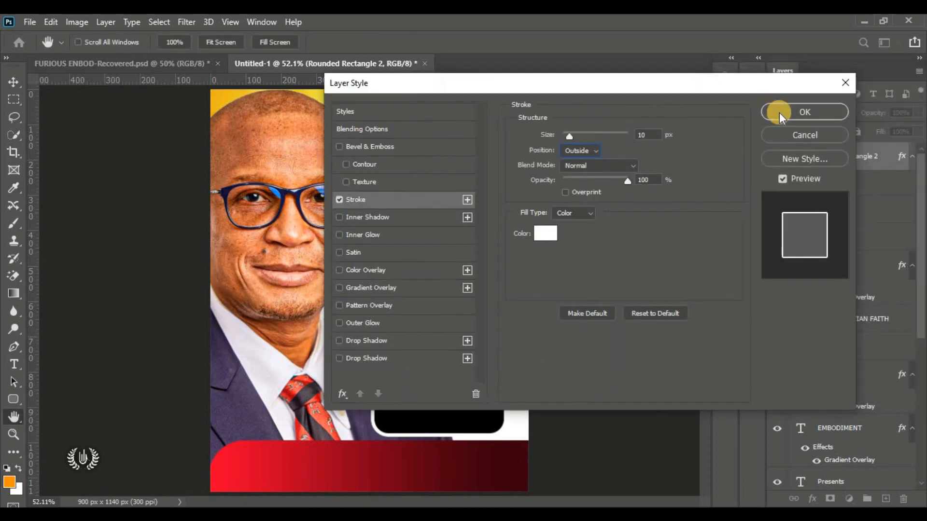
left_click(779, 112)
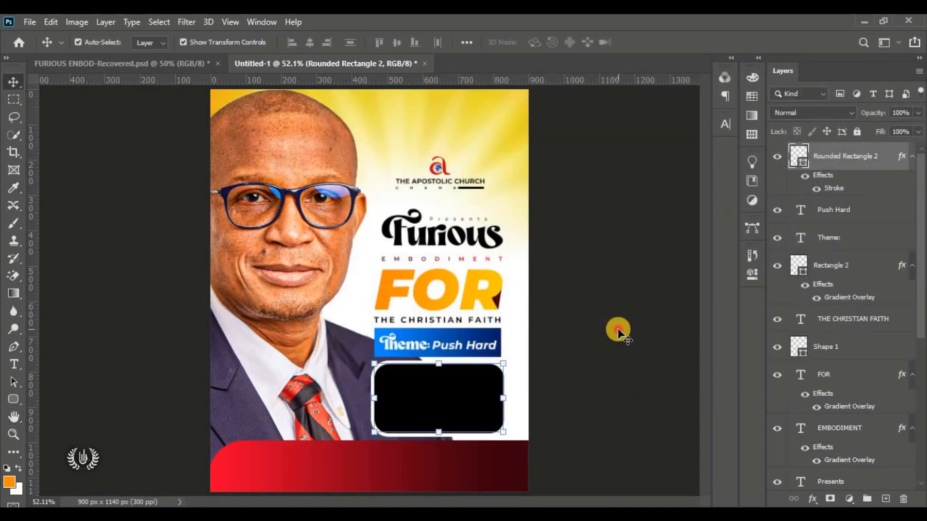
left_click(598, 343)
Step: Place the Riolp photo embedded, scaled down over the rounded box
left_click(441, 395)
left_click(30, 22)
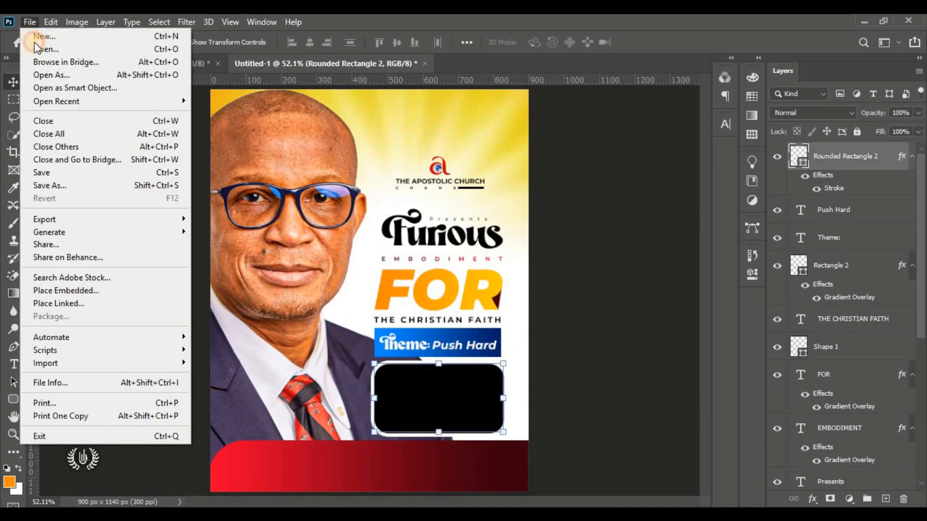
left_click(112, 295)
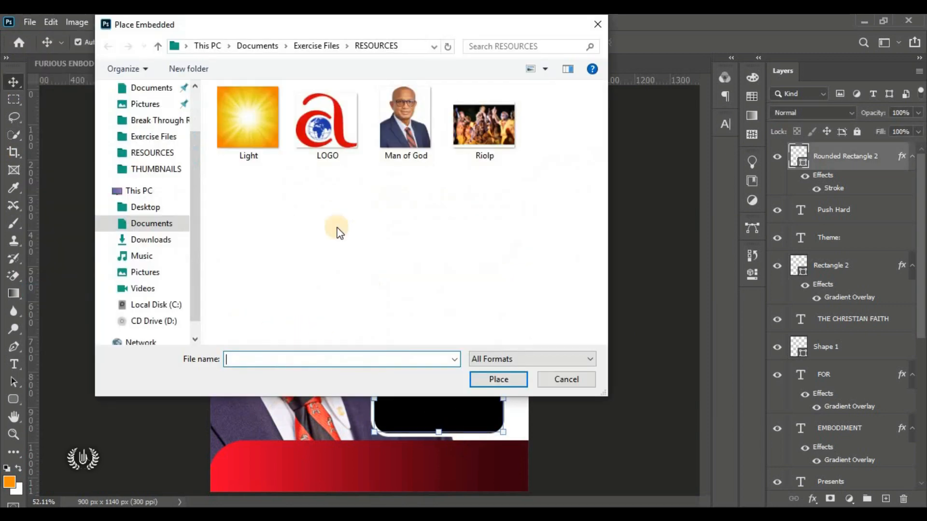
left_click(472, 137)
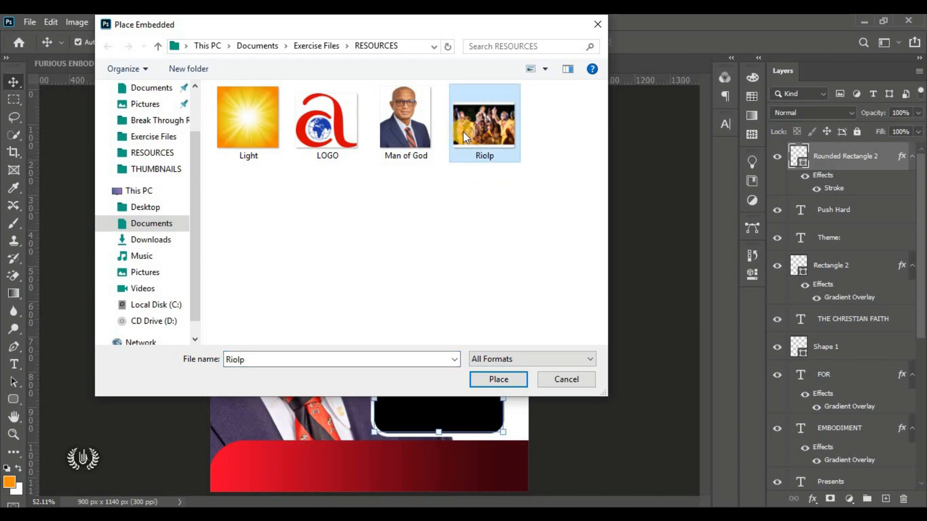
left_click(511, 383)
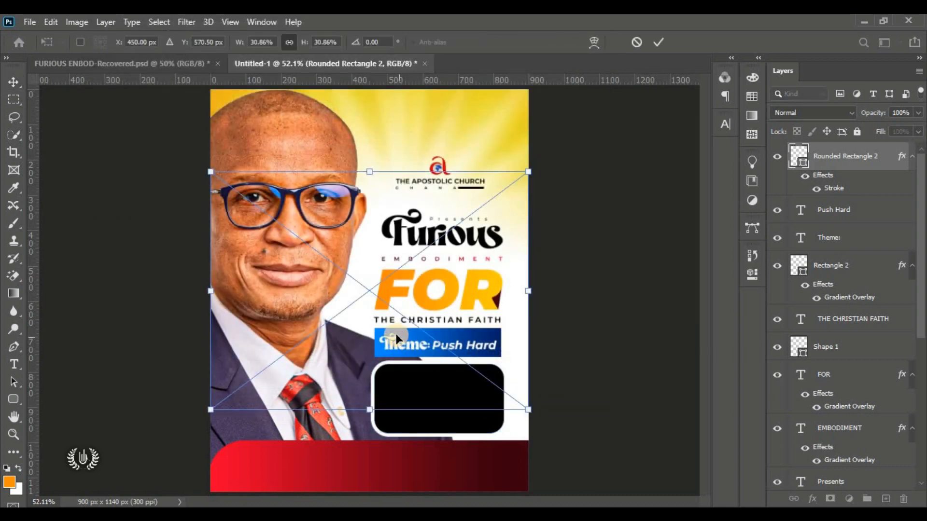
left_click_drag(324, 263, 405, 341)
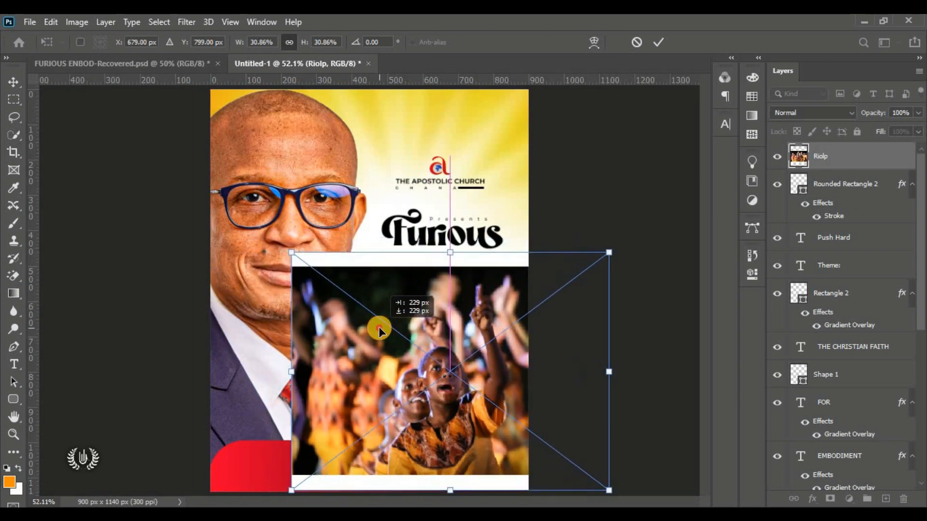
left_click_drag(456, 489, 455, 405)
left_click_drag(455, 319, 447, 364)
left_click(659, 42)
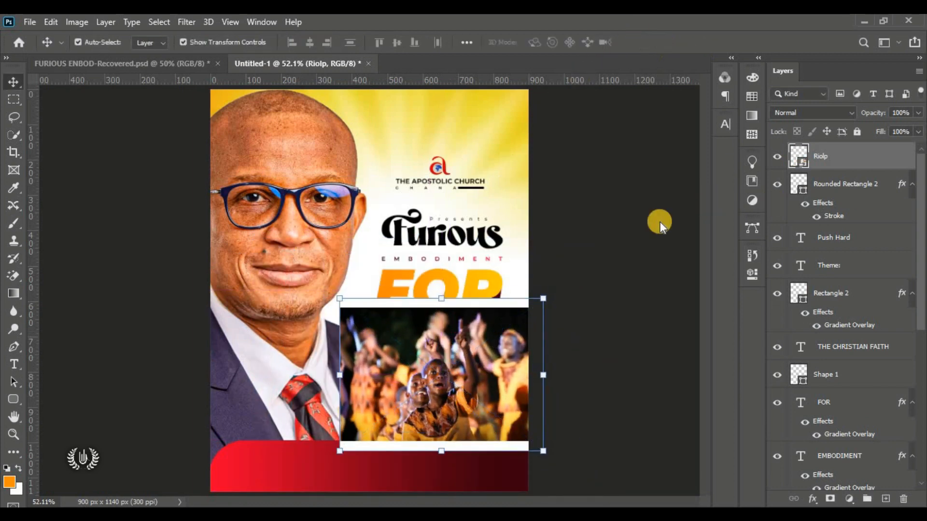
Step: Clip the Riolp photo into the rounded box and rescale it to 17.96% to fill it
right_click(890, 155)
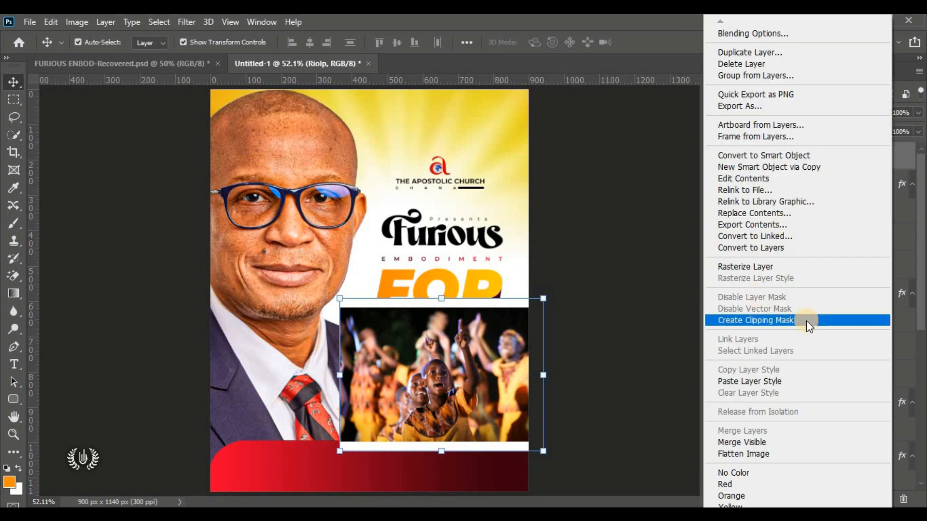
left_click(807, 320)
left_click_drag(453, 395, 452, 406)
left_click_drag(440, 461, 453, 409)
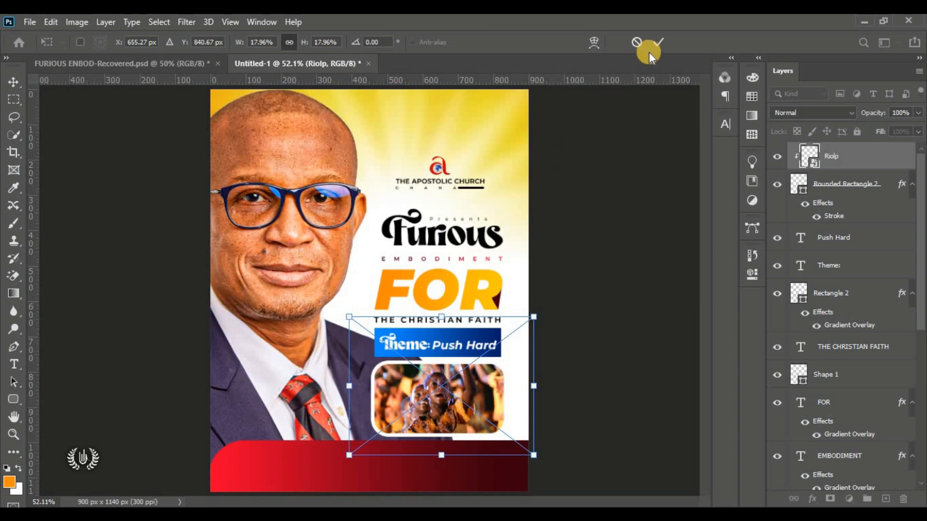
left_click(657, 40)
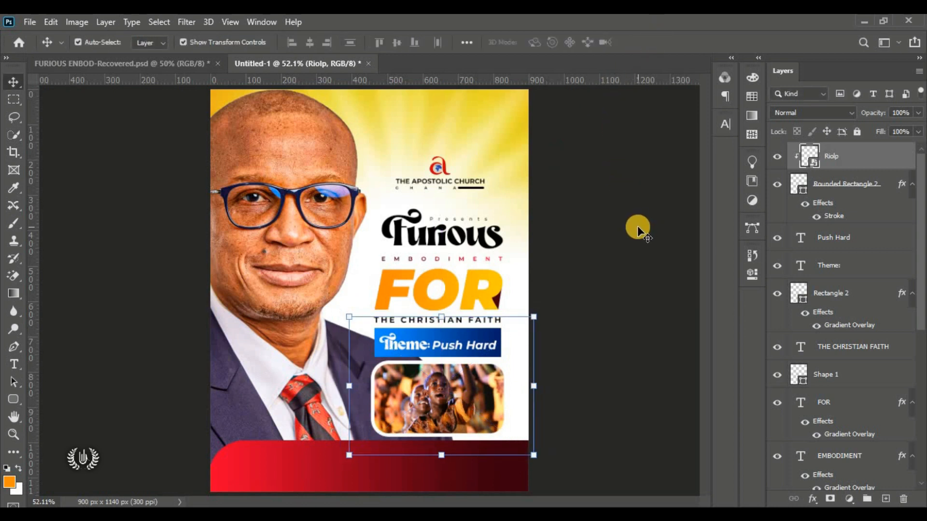
left_click(637, 225)
Step: Draw a black Ellipse 1 circle over the man's jacket at the flyer's lower left
left_click(869, 156)
left_click(13, 399)
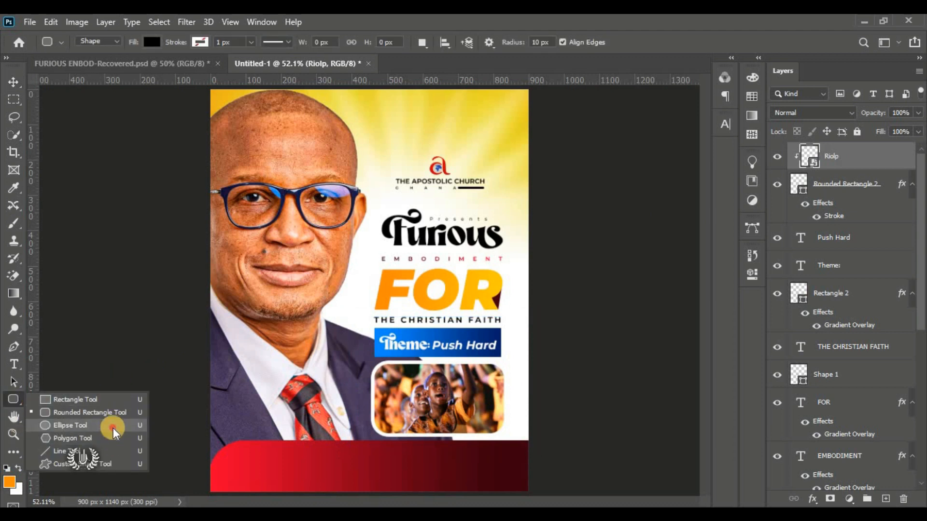
left_click(73, 426)
left_click_drag(223, 358, 295, 410)
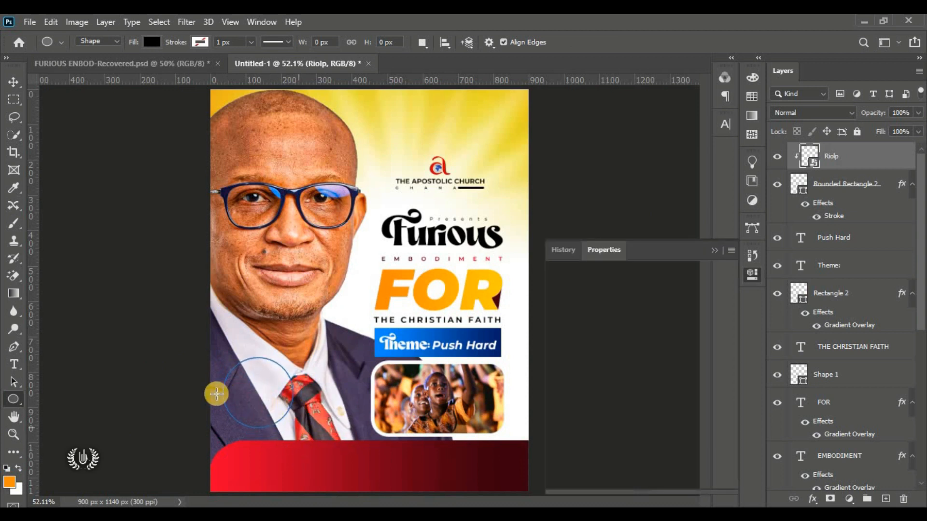
left_click_drag(236, 393, 278, 398)
left_click(13, 82)
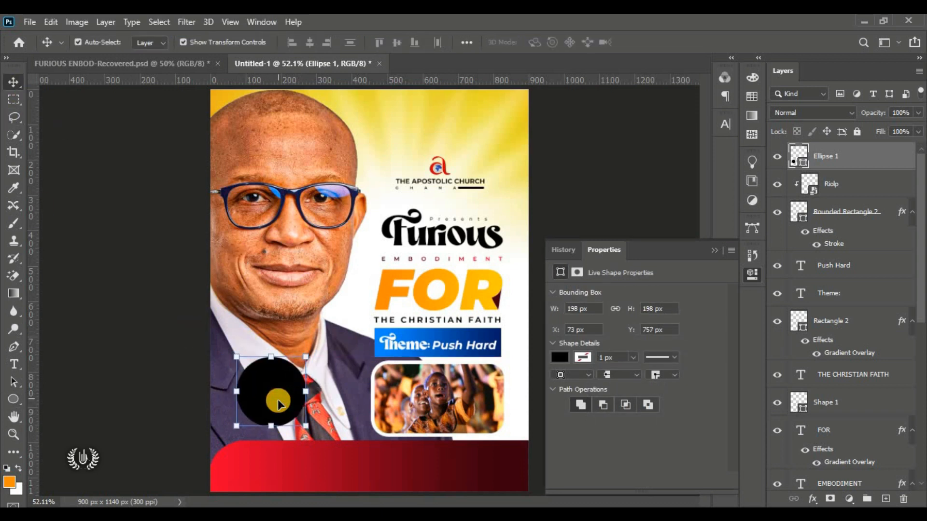
left_click(717, 248)
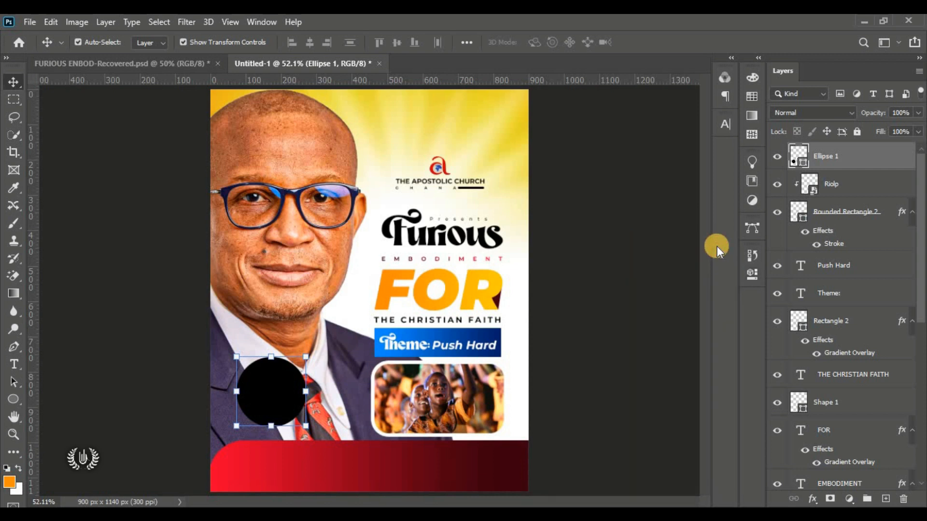
left_click(658, 252)
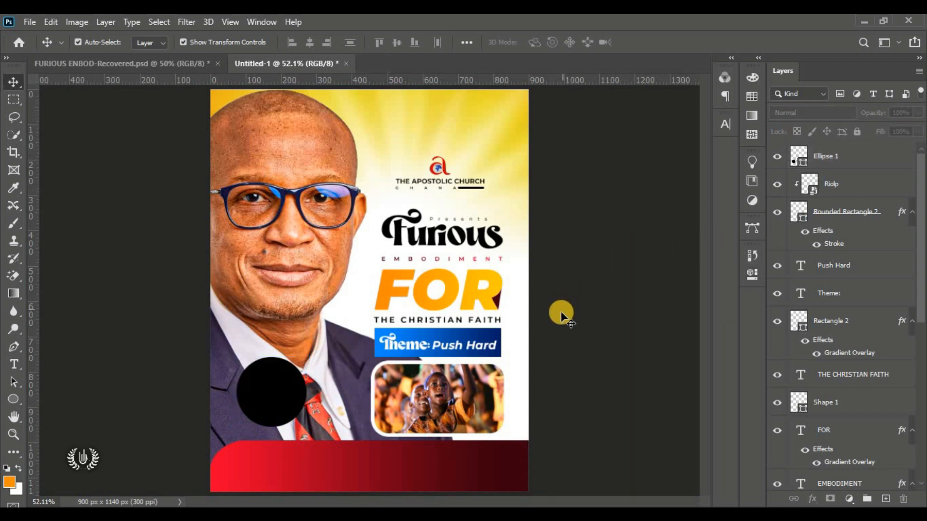
left_click(269, 389)
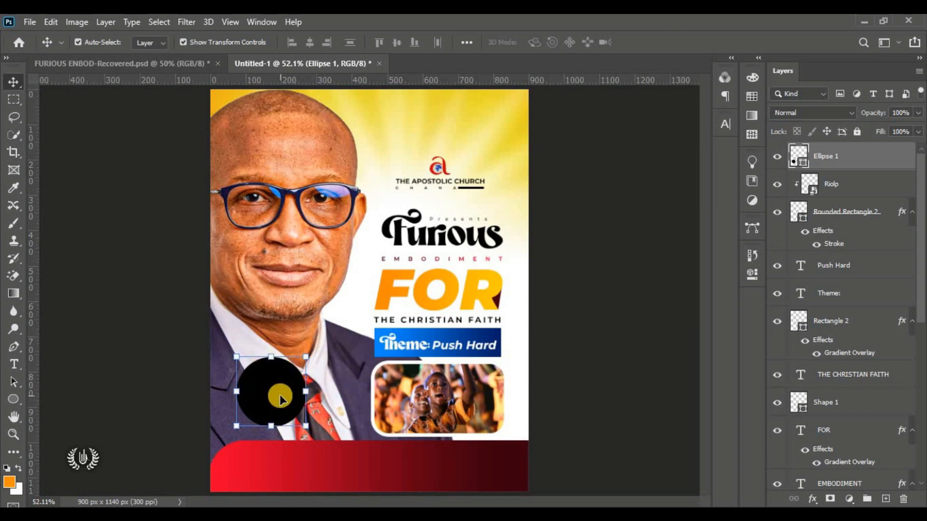
Step: Copy the blue banner's gradient layer style and paste it onto the circle
left_click(459, 336)
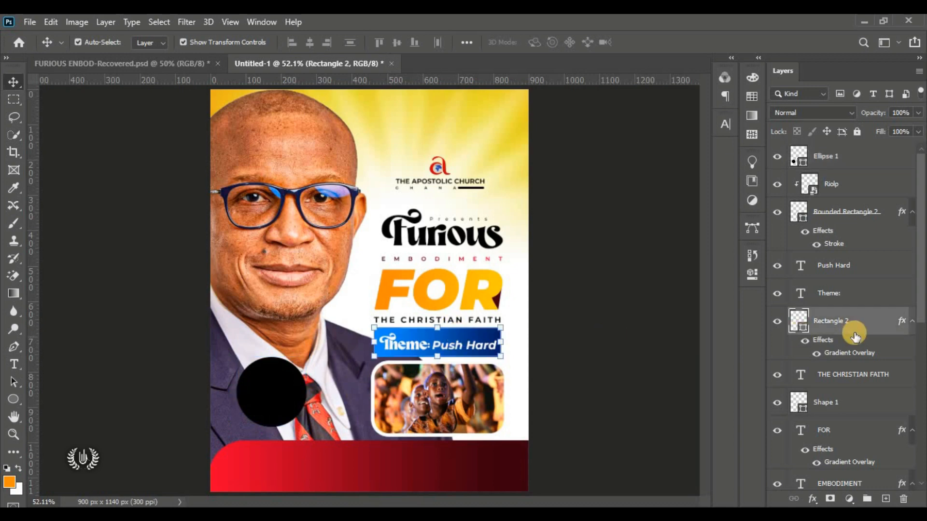
right_click(891, 325)
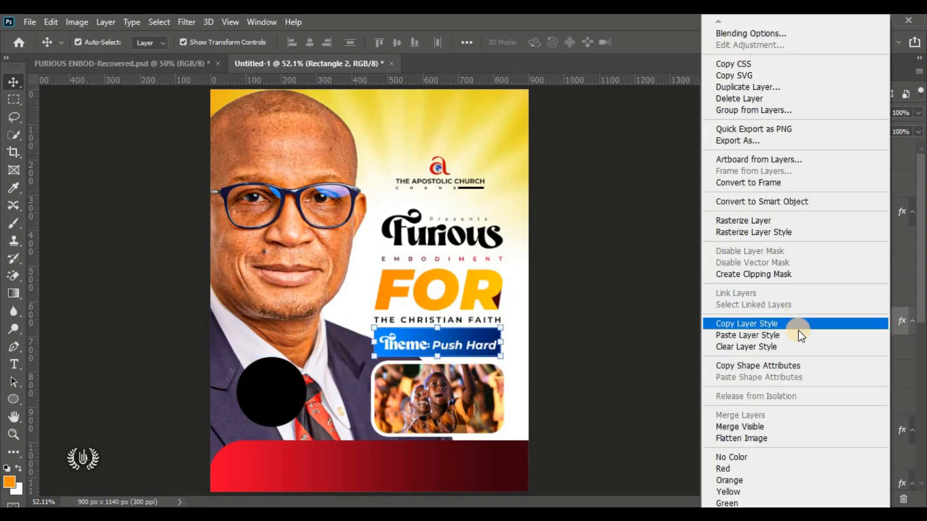
left_click(821, 323)
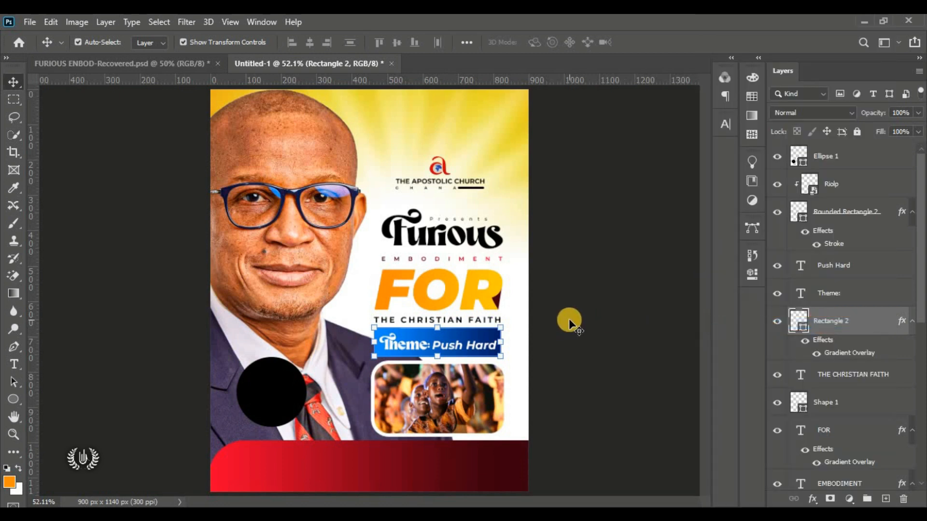
left_click(586, 314)
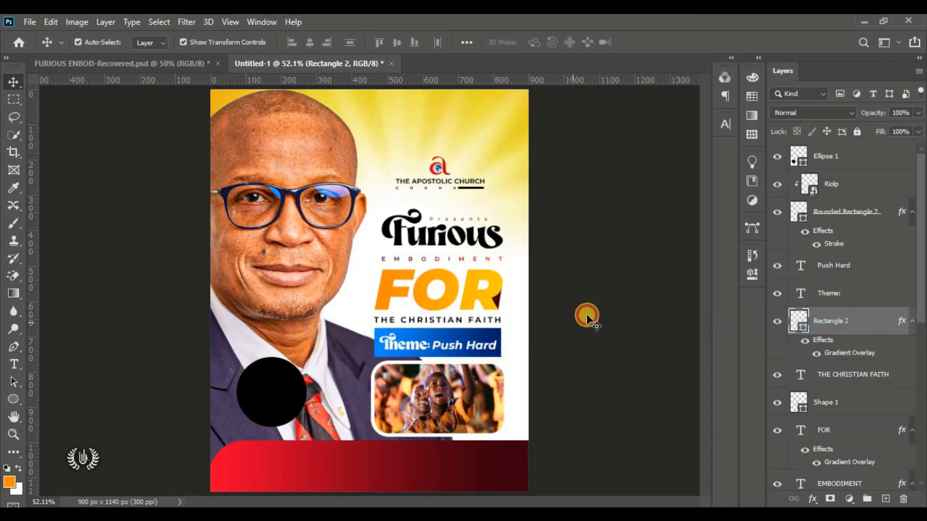
left_click(271, 388)
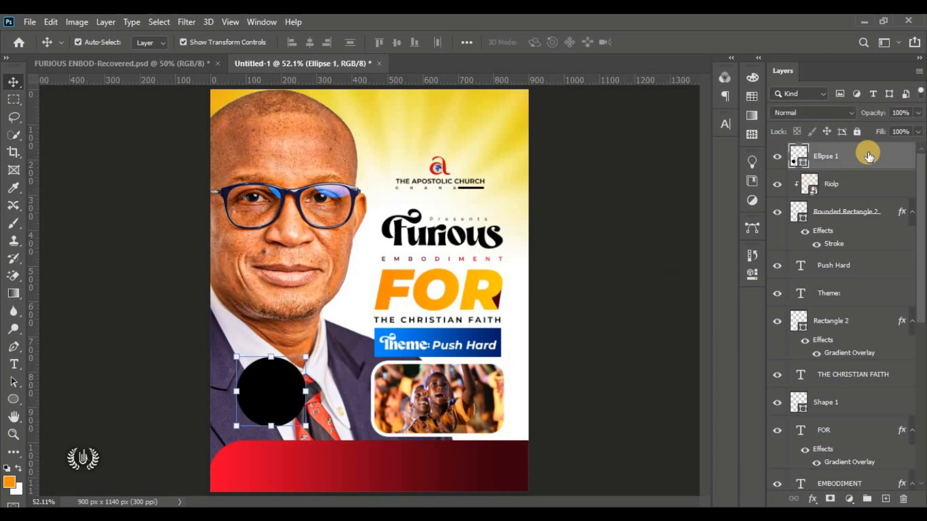
right_click(896, 153)
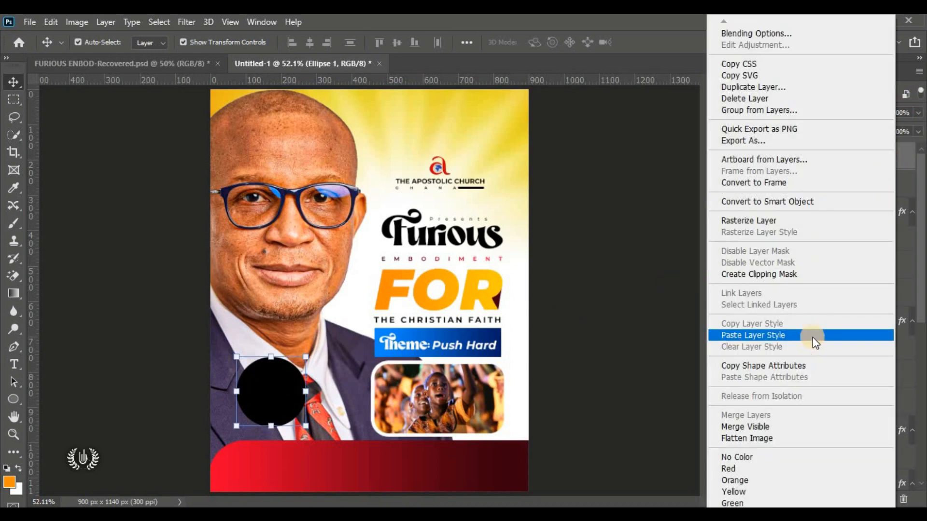
left_click(812, 337)
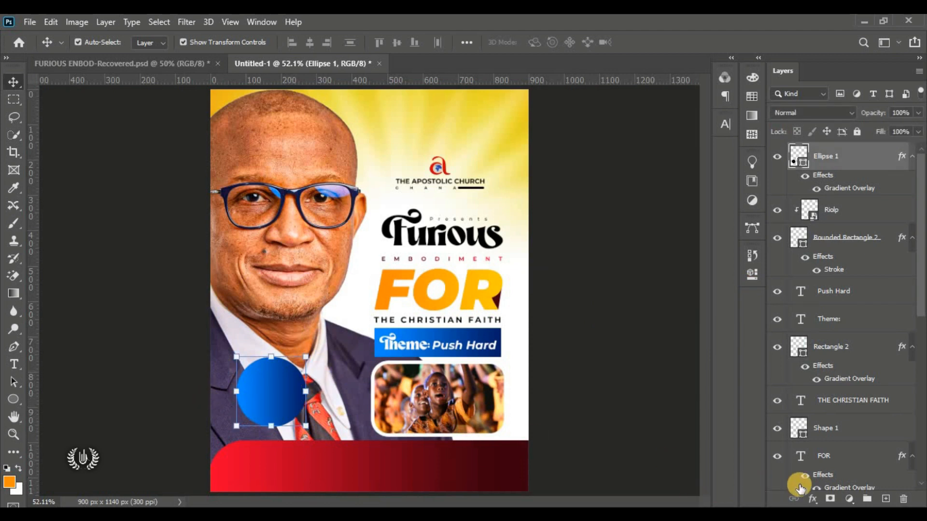
Step: Add a solid white Stroke effect to the circle
left_click(812, 499)
left_click(846, 369)
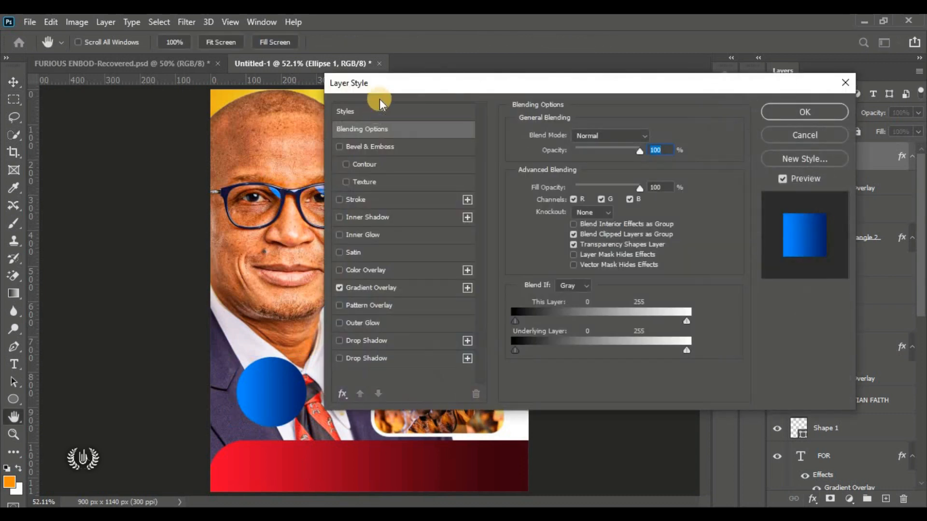
left_click_drag(385, 82, 415, 82)
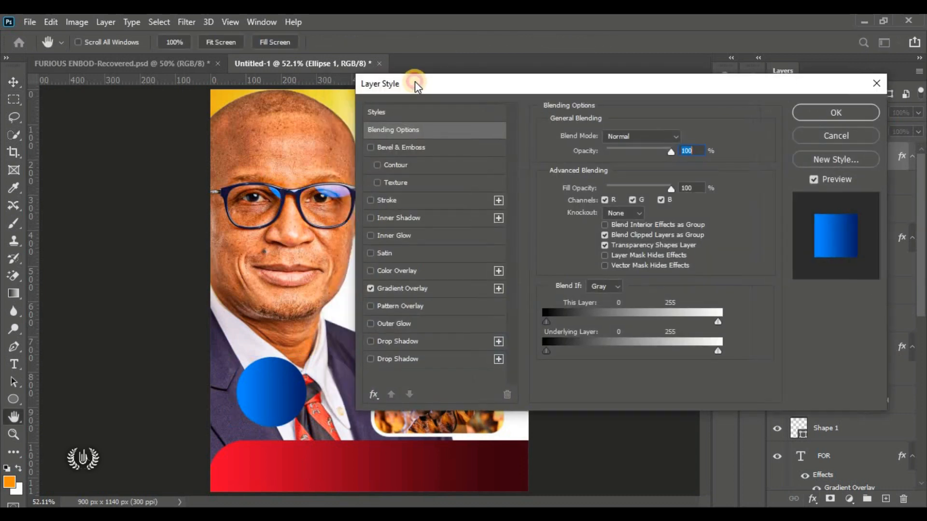
left_click(426, 201)
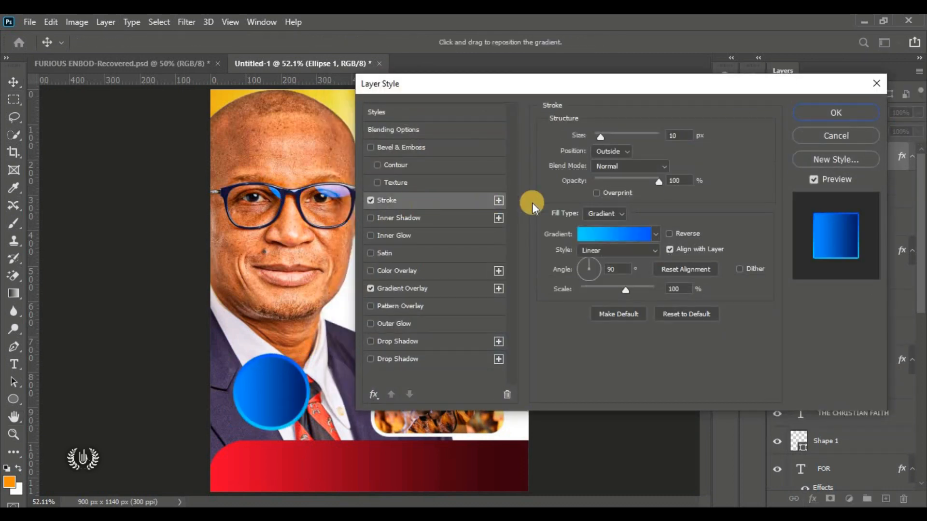
left_click(604, 213)
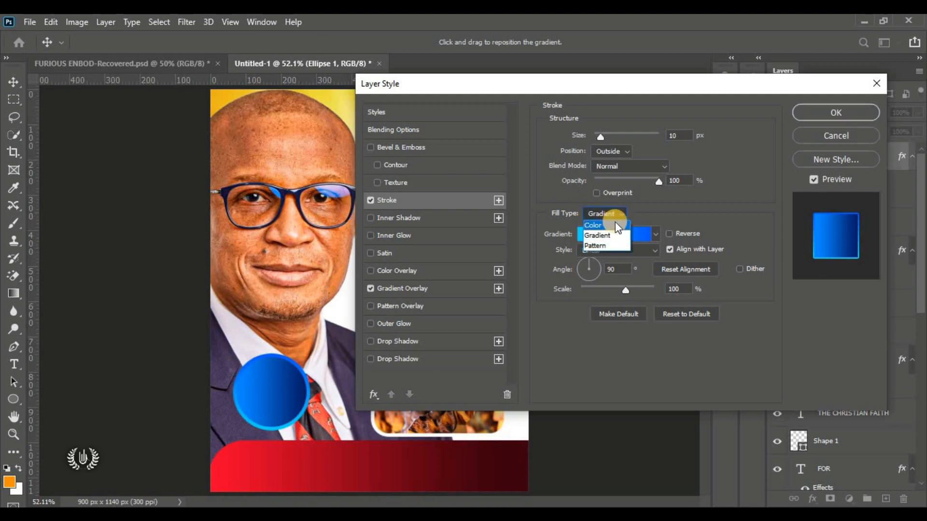
left_click(608, 225)
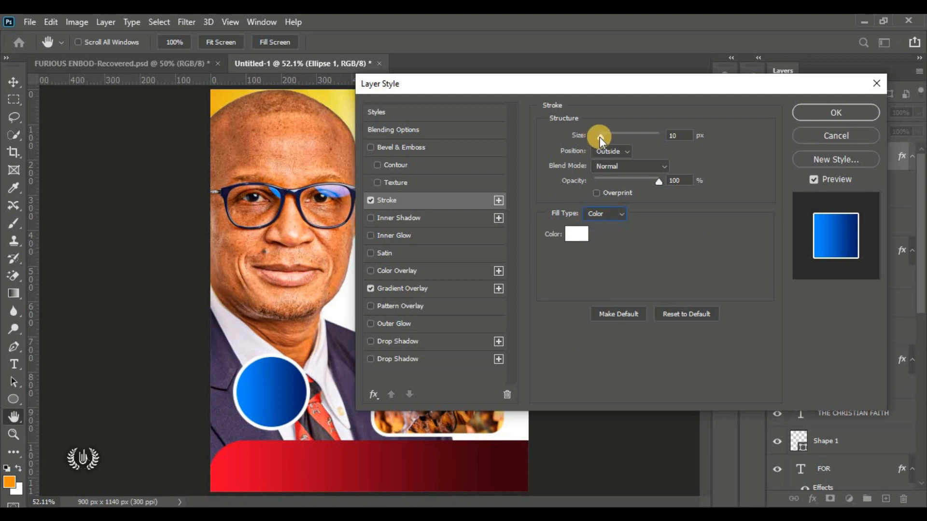
Step: Set the circle's stroke to 30 px, Outside, 20% opacity, and apply it
left_click_drag(599, 137, 604, 139)
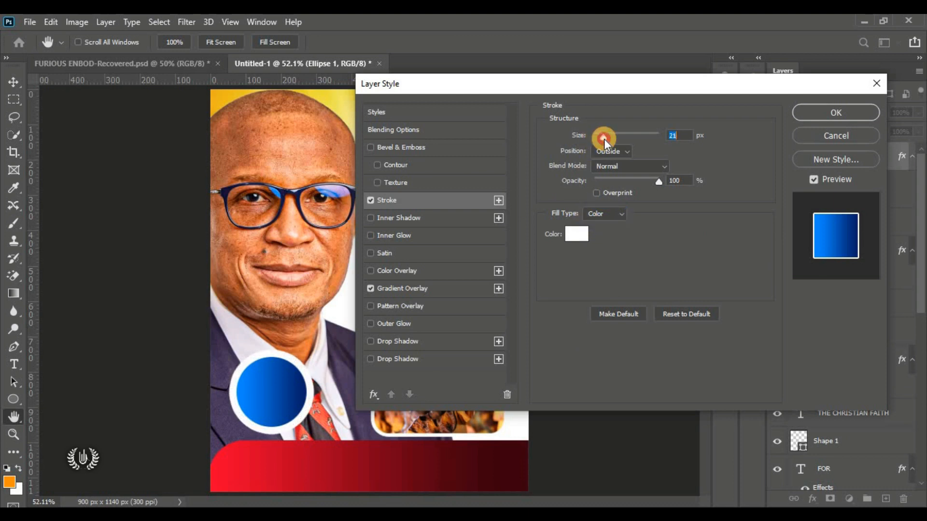
left_click_drag(604, 139, 607, 144)
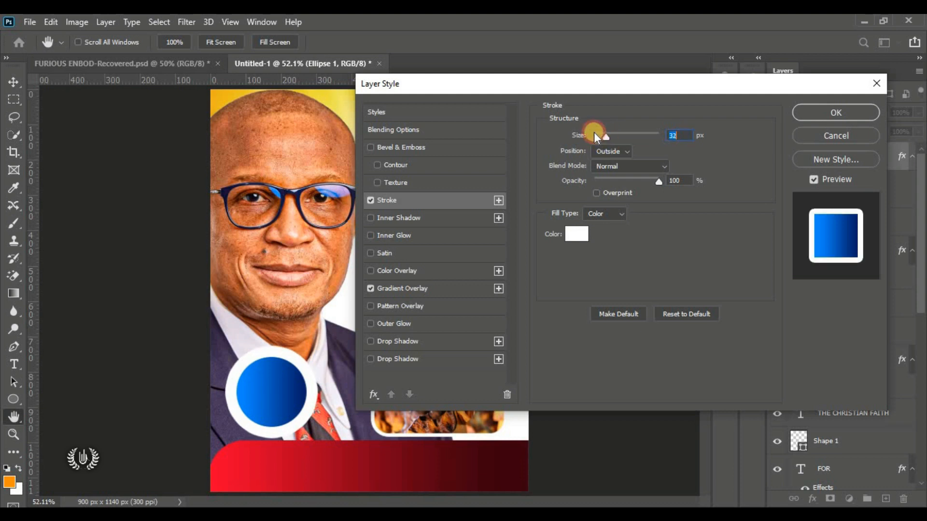
type("30")
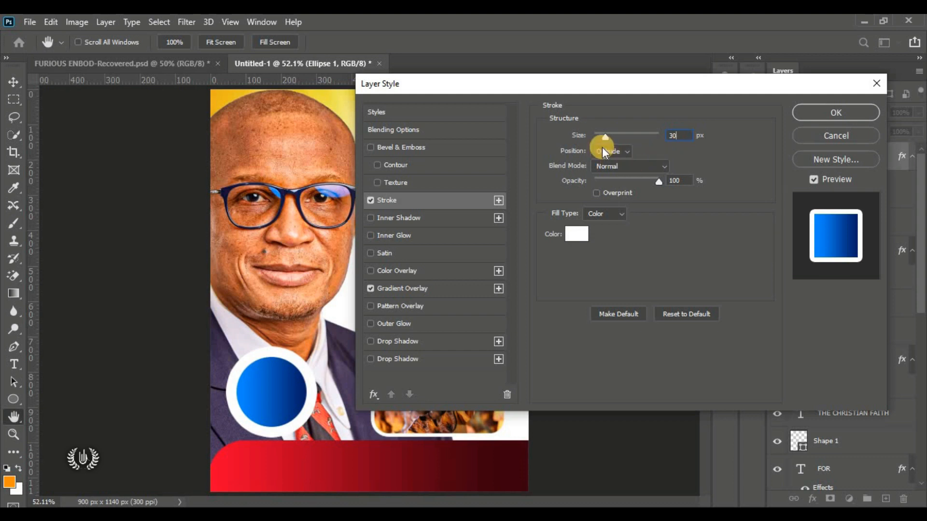
left_click(606, 148)
left_click(604, 160)
mouse_move(658, 181)
left_mouse_down()
mouse_move(609, 184)
mouse_move(613, 169)
left_mouse_up()
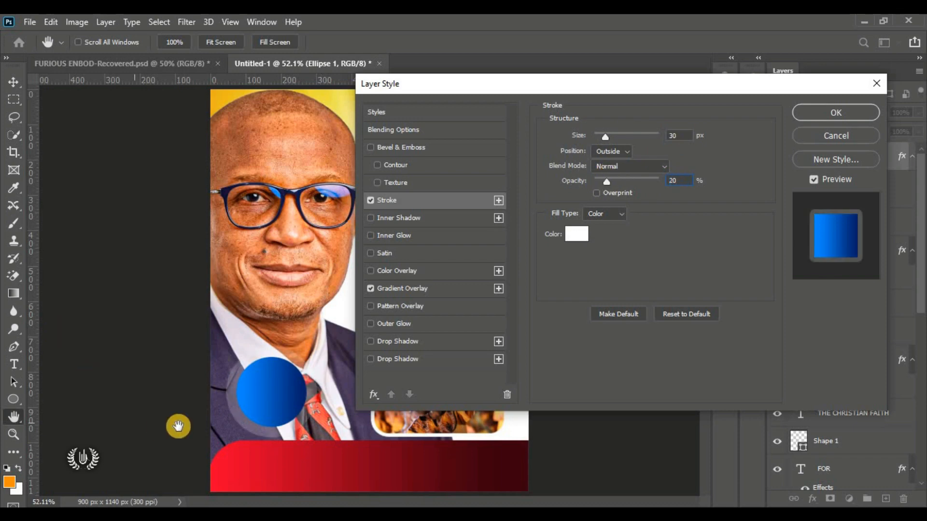
left_click(813, 111)
Step: Drag the blue Ellipse 1 circle slightly onto the man's lower-left chest
left_click(268, 399)
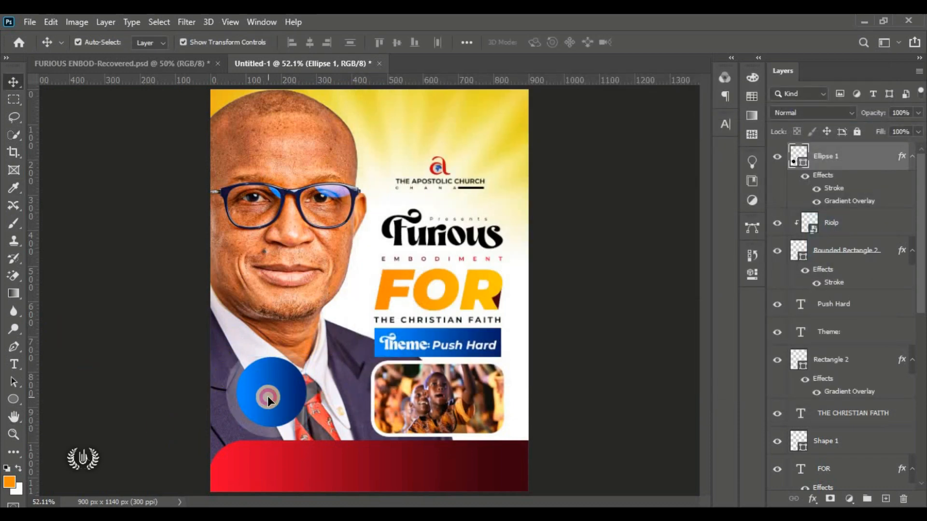
mouse_move(268, 399)
left_mouse_down()
mouse_move(263, 437)
mouse_move(271, 445)
mouse_move(261, 390)
left_mouse_up()
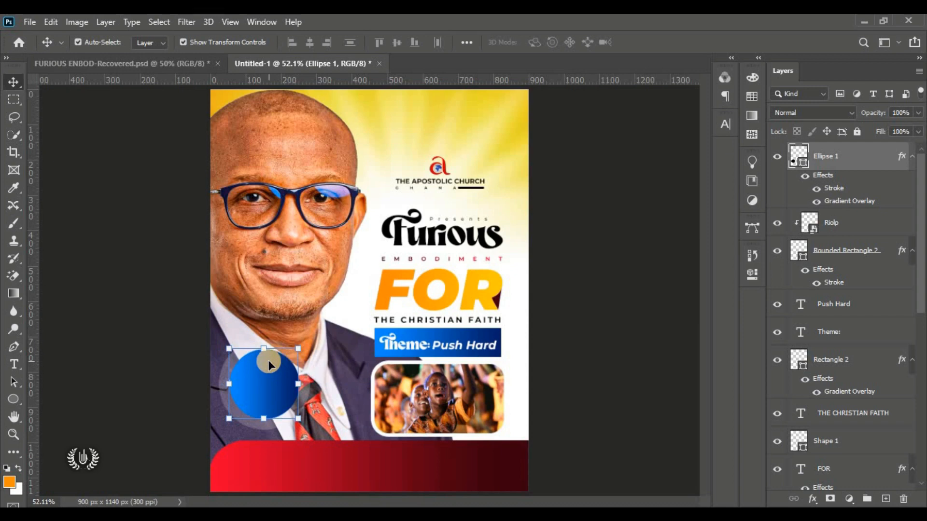
scroll(244, 368, "up", 3)
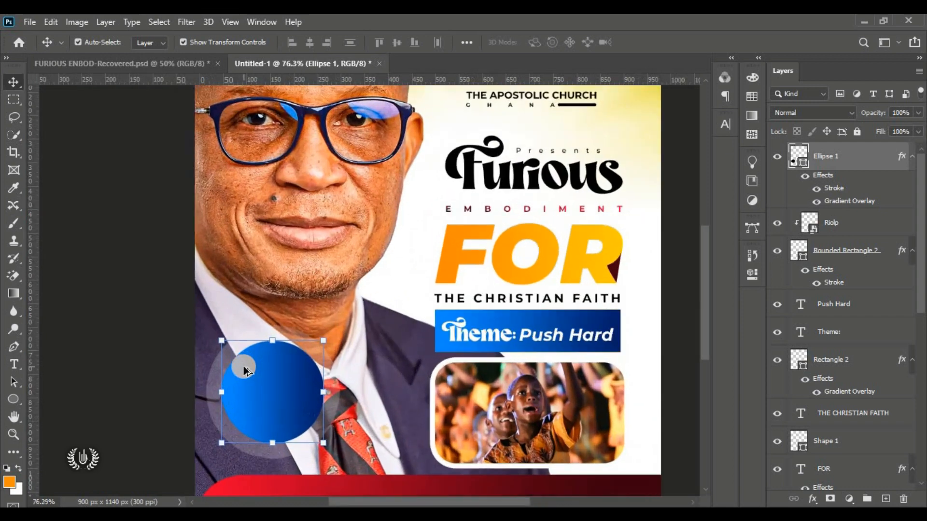
scroll(244, 368, "up", 1)
scroll(242, 366, "down", 1)
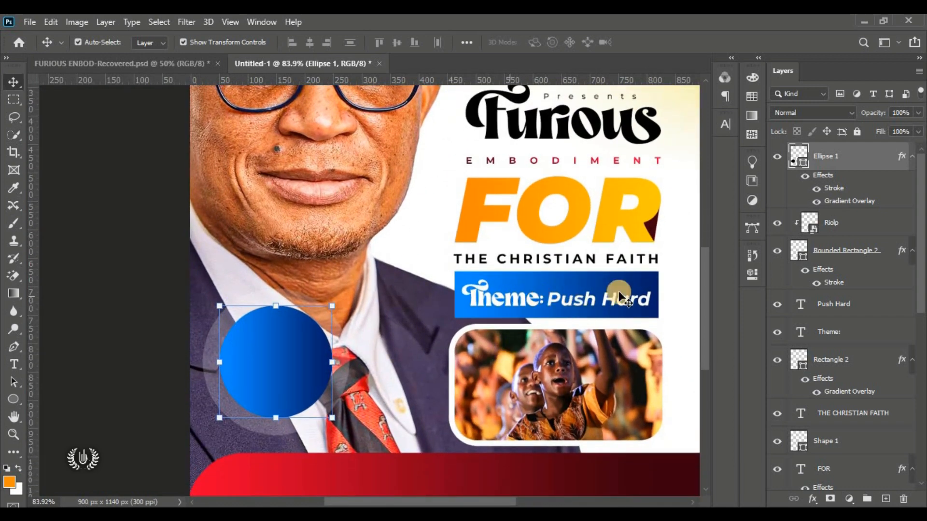
Step: Shrink the haloed circle to about 76% with Free Transform and nudge it right
left_click(49, 23)
left_click(133, 319)
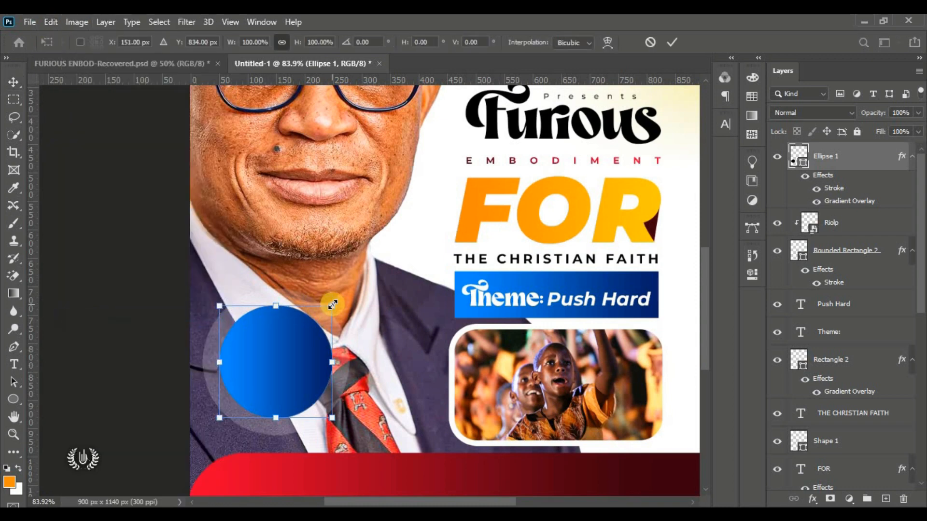
left_click_drag(332, 304, 309, 318)
left_click_drag(256, 364, 282, 362)
left_click(670, 42)
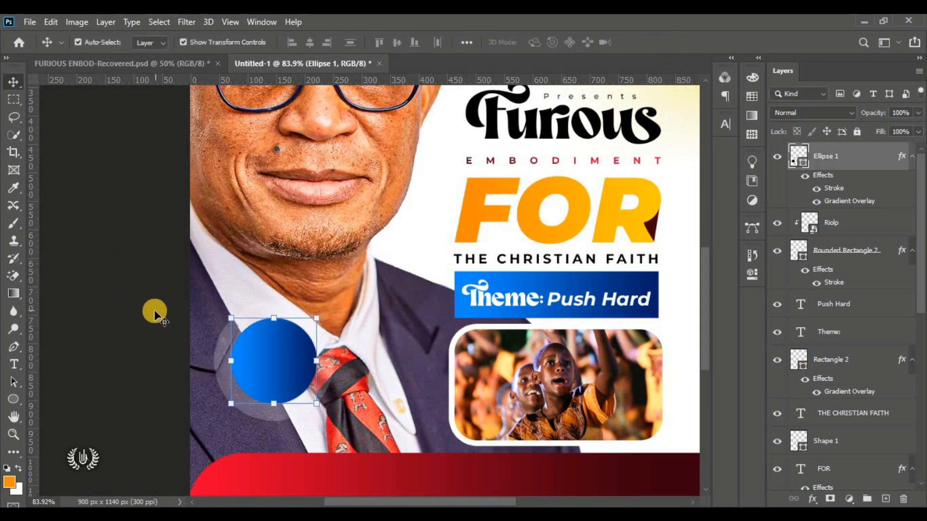
left_click_drag(13, 367, 89, 362)
Step: Add a Montserrat Bold text layer on the circle reading HOST and the host's full name
left_click(325, 248)
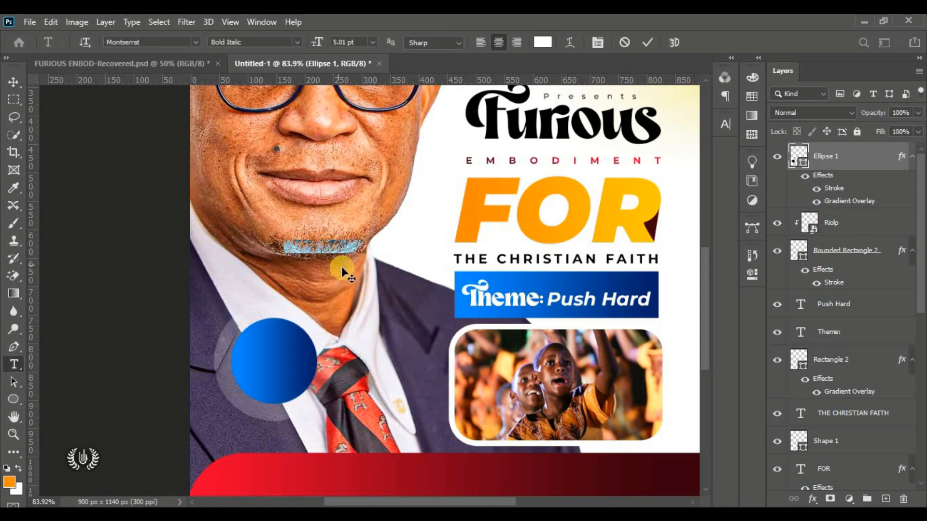
left_click_drag(338, 261, 286, 370)
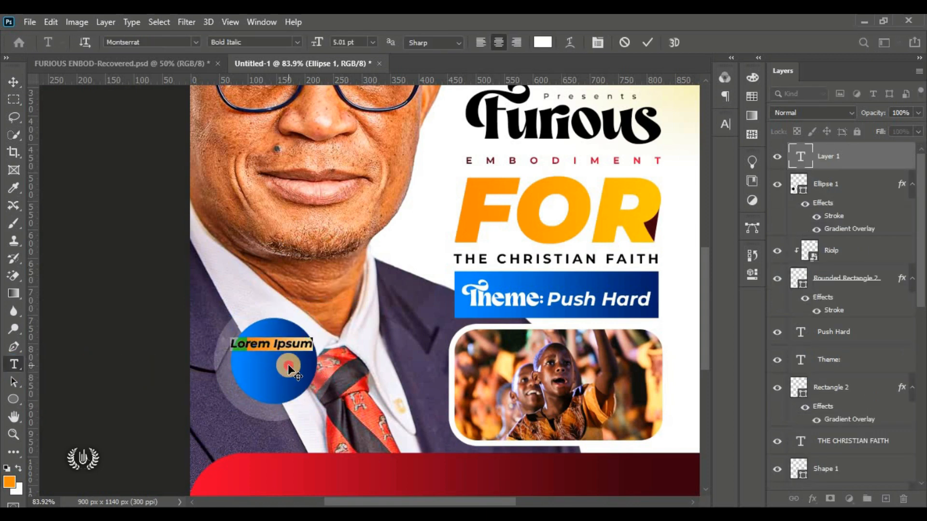
left_click(298, 42)
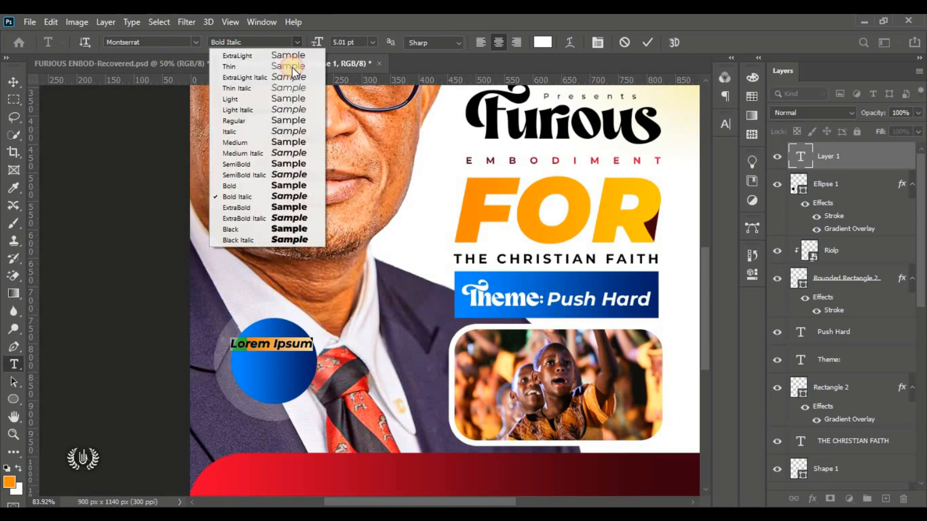
left_click(280, 187)
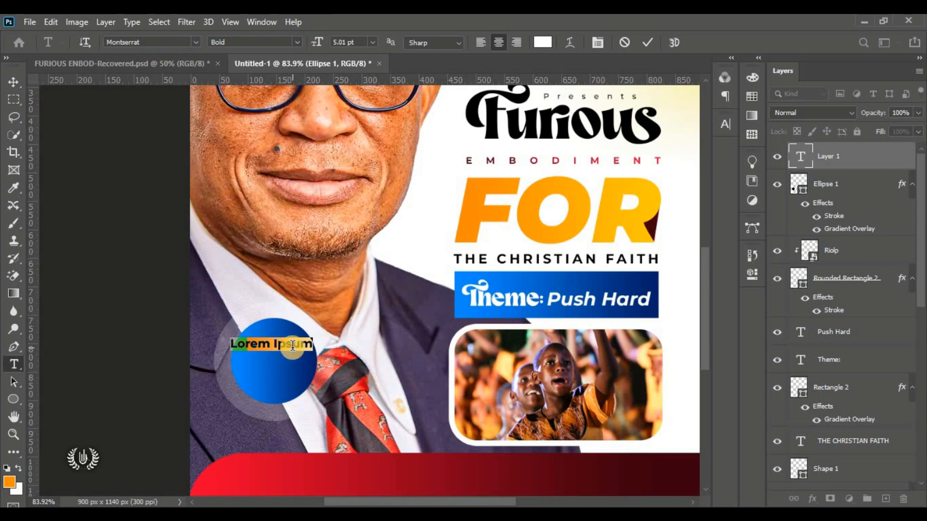
left_click(293, 346)
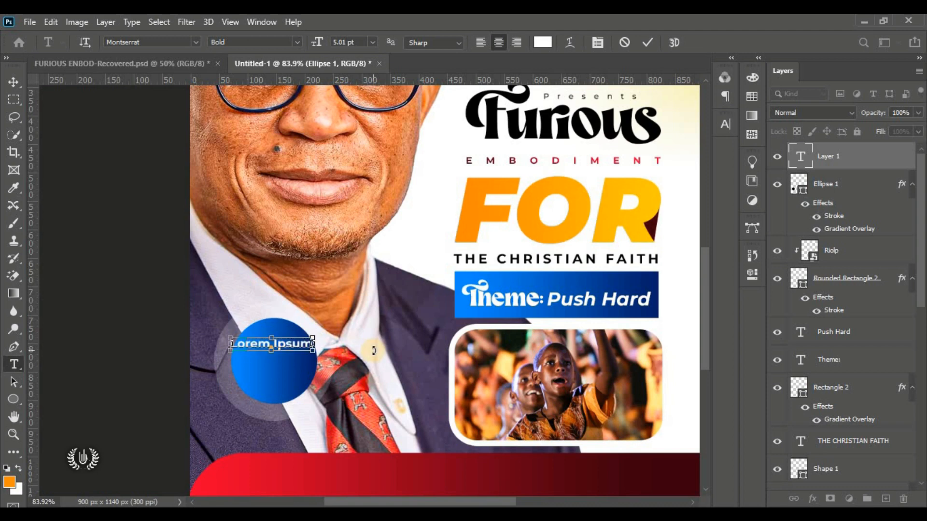
key("ctrl+a")
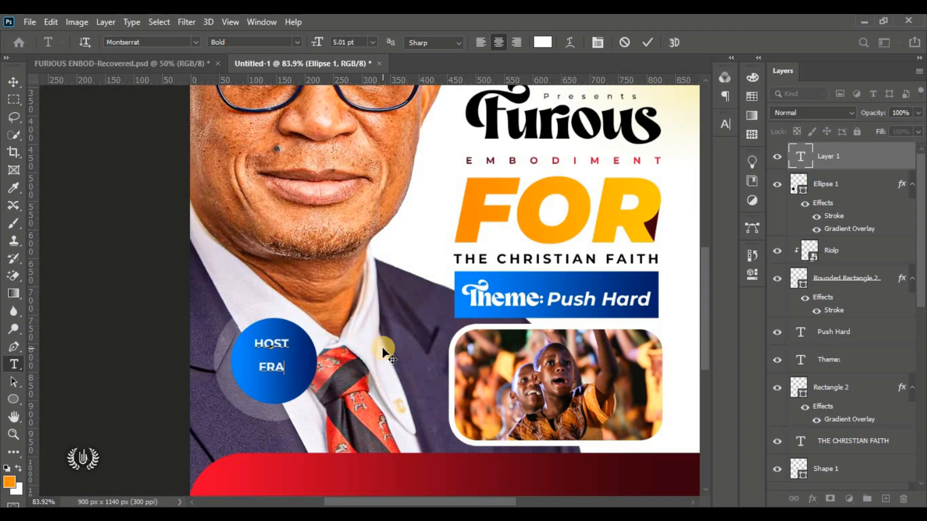
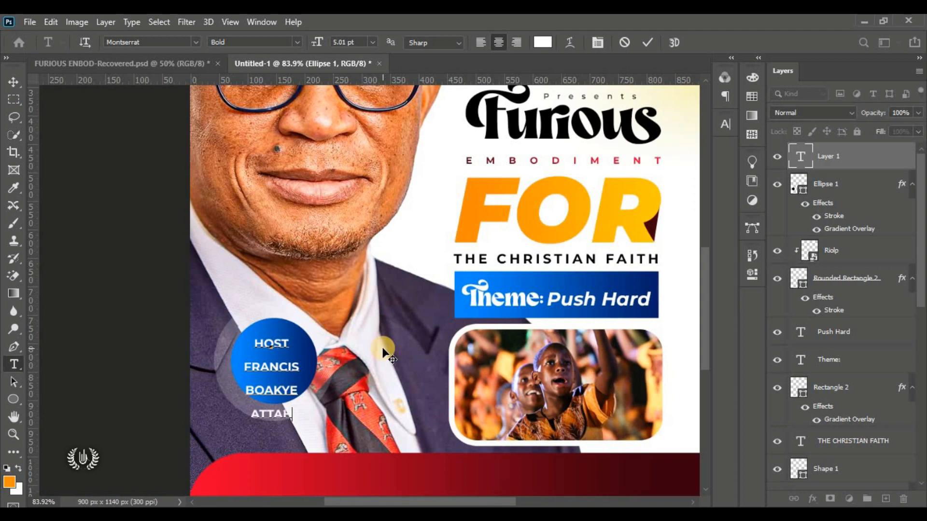
Step: Tighten the leading of the four host lines in the Character panel and commit
left_click_drag(295, 412, 252, 340)
left_click(723, 124)
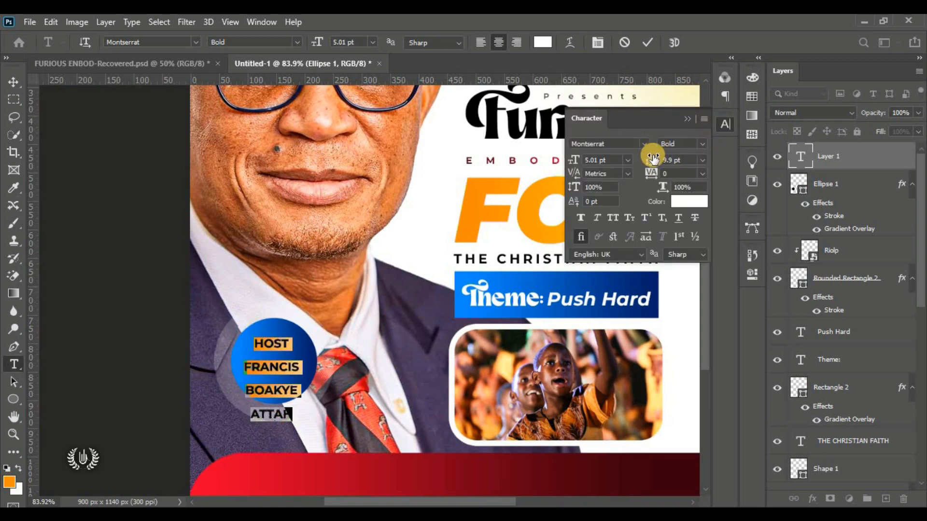
left_click_drag(651, 164, 650, 174)
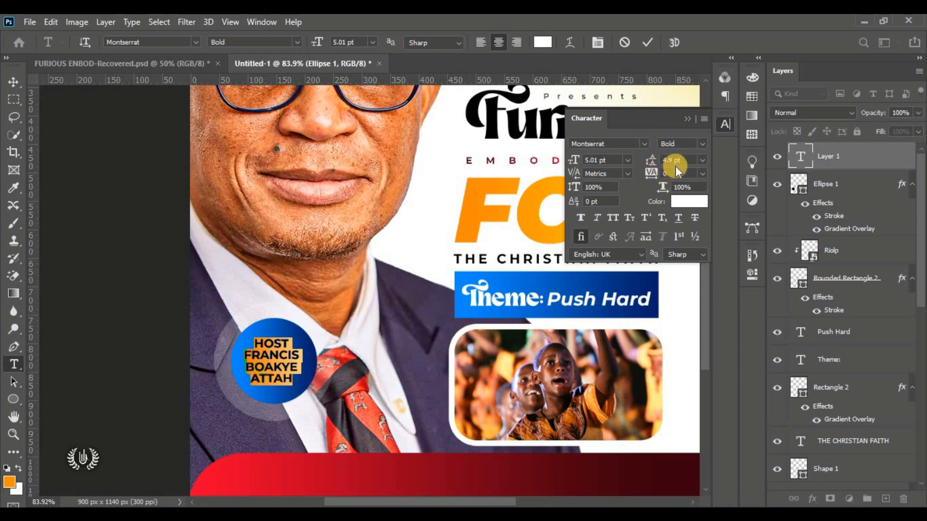
left_click(689, 116)
key("ctrl+Return")
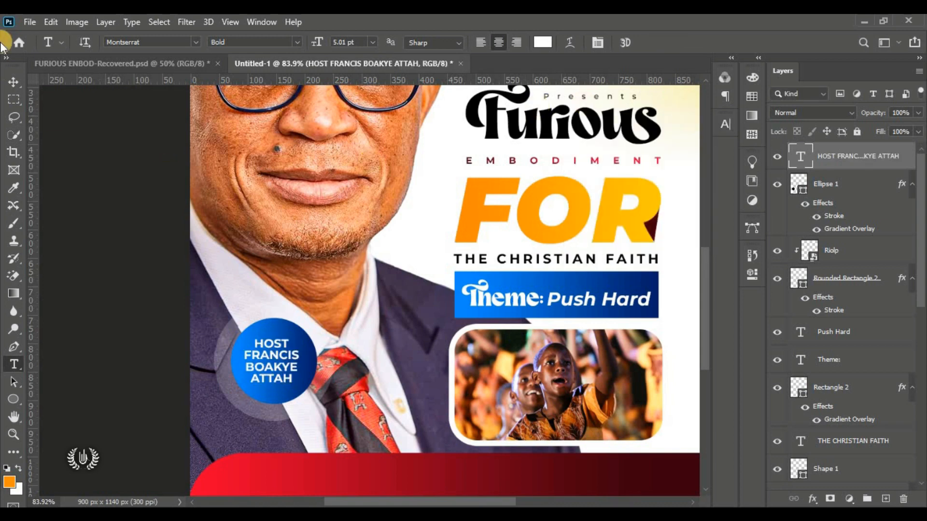
left_click(11, 80)
Step: Scale the host caption to about 110.6%, nudge it up, and fit the flyer in view
left_click(50, 22)
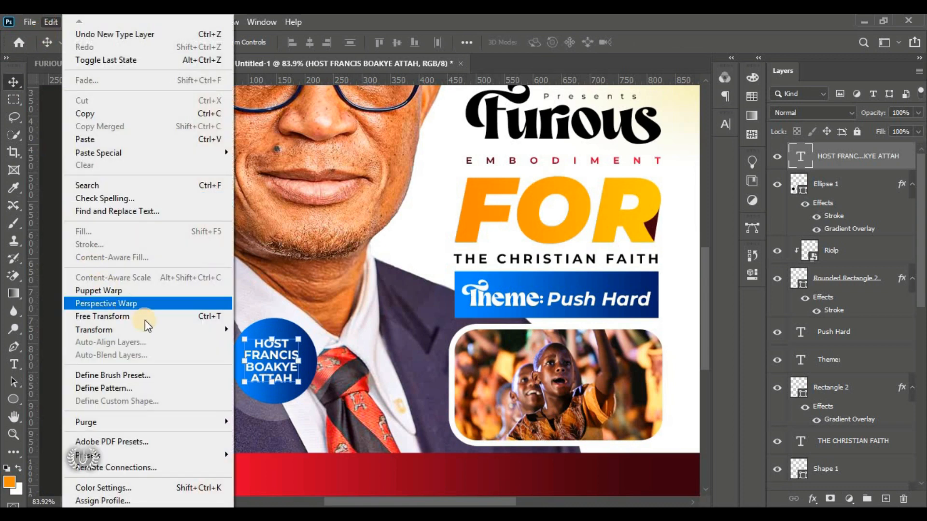
left_click(145, 317)
mouse_move(271, 383)
left_mouse_down()
mouse_move(273, 397)
mouse_move(269, 370)
left_mouse_up()
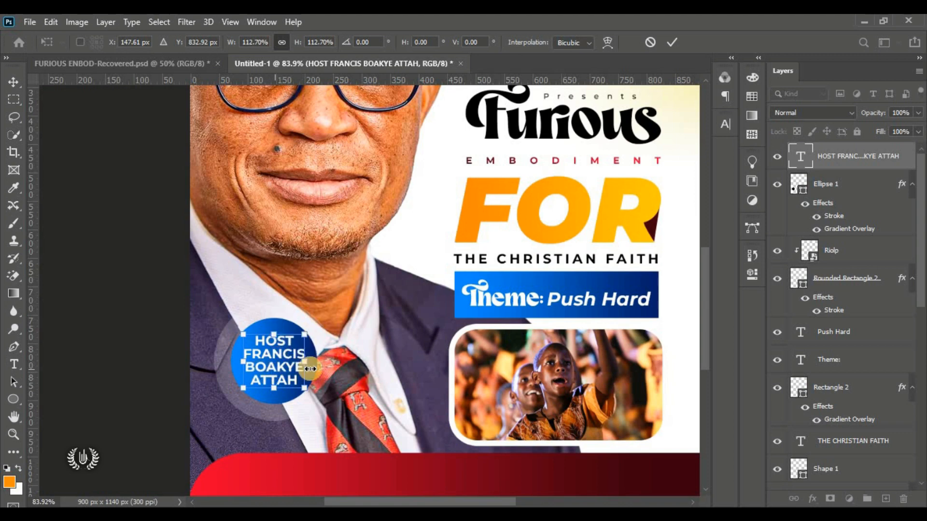
left_click(653, 40)
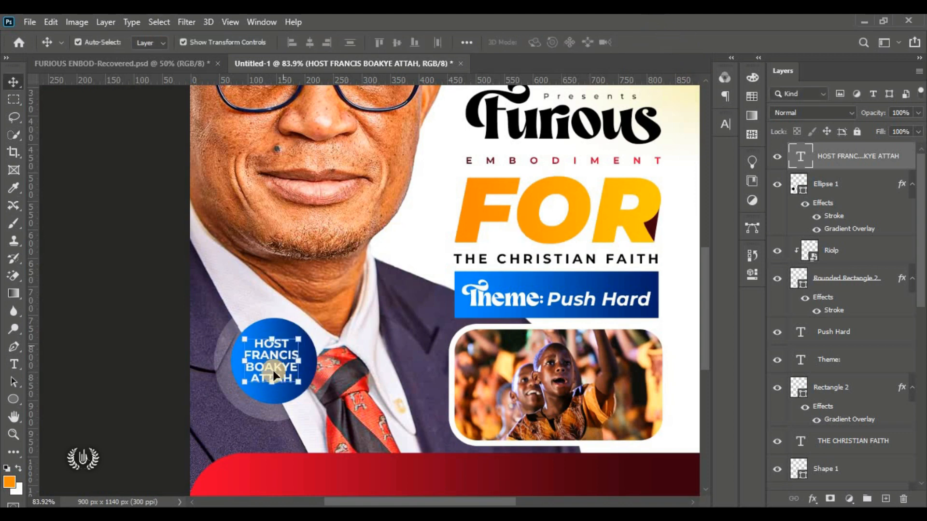
left_click_drag(293, 384, 302, 395)
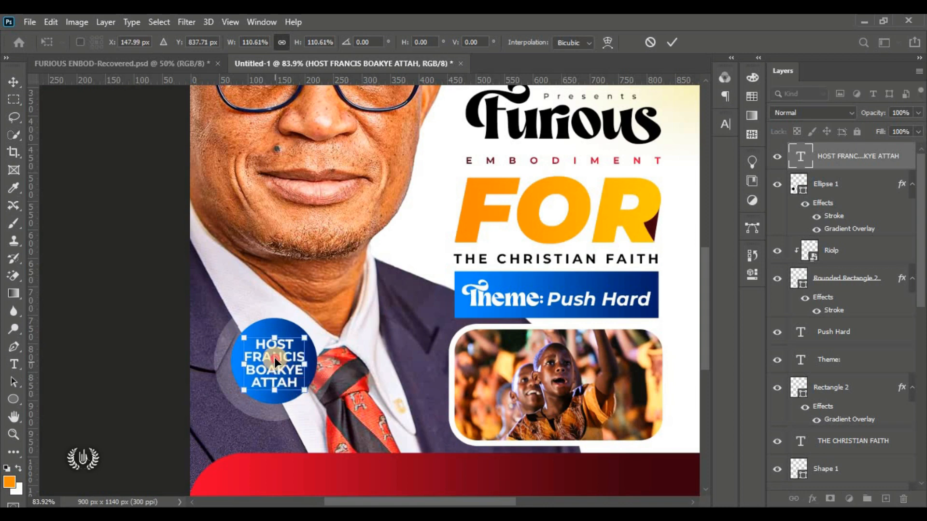
left_click_drag(275, 367, 280, 357)
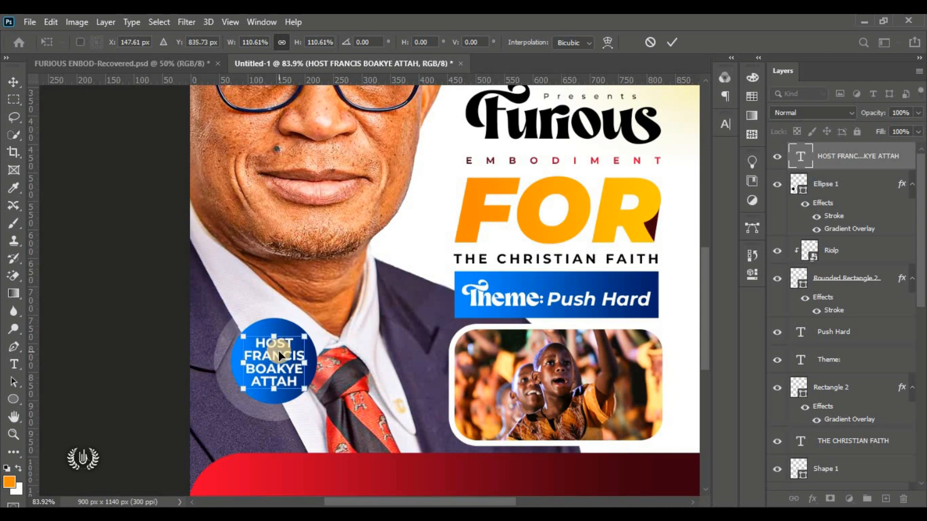
left_click(679, 42)
left_click(108, 311)
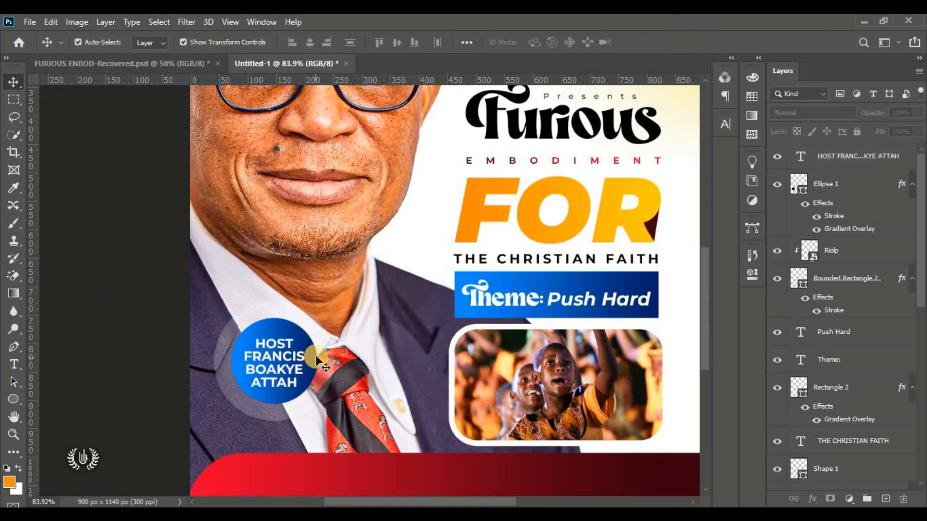
key("ctrl+0")
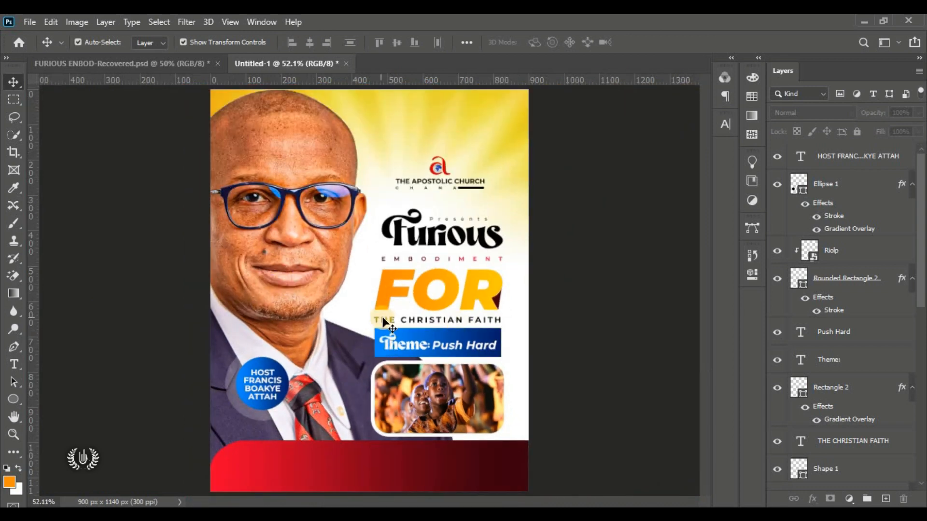
Step: Move the HOST layer down and group the layers from HOST to Furious into Group 3
left_click(862, 164)
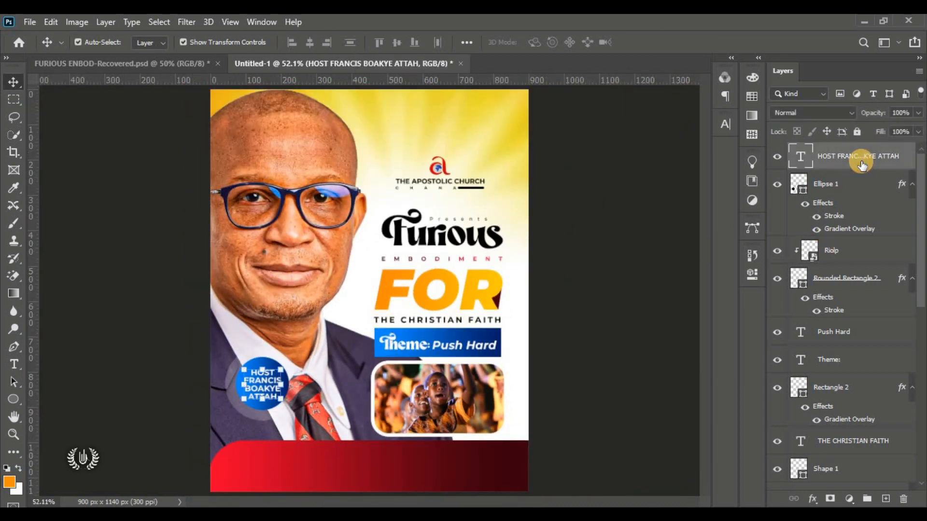
left_click_drag(862, 164, 864, 305)
scroll(850, 321, "down", 8)
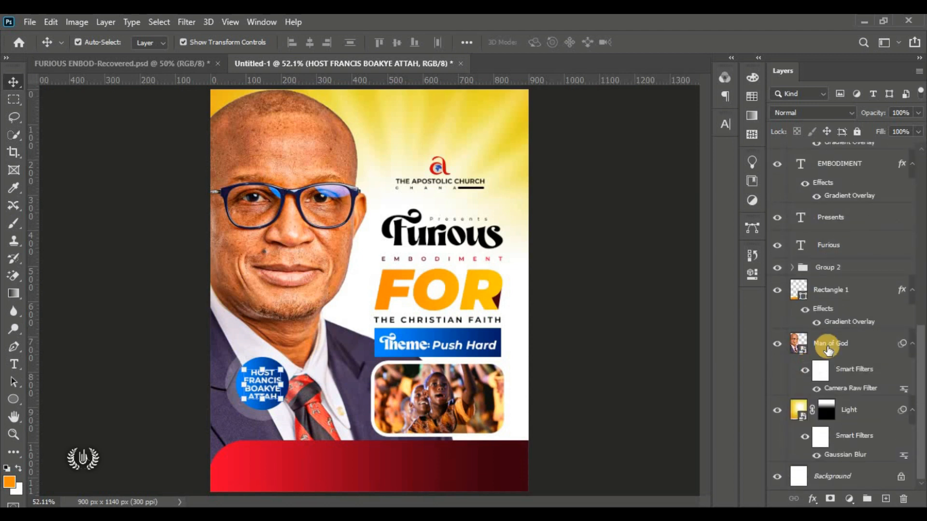
left_click(844, 248, "shift")
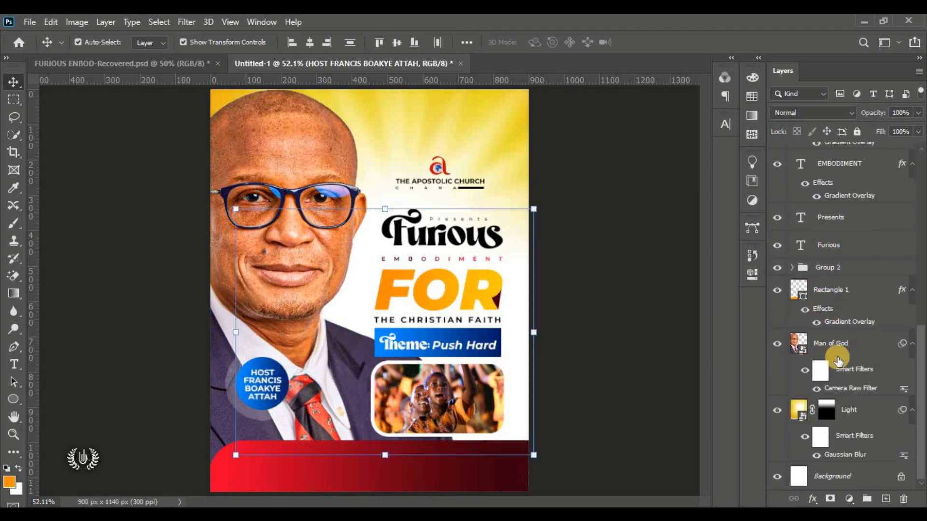
left_click(867, 499)
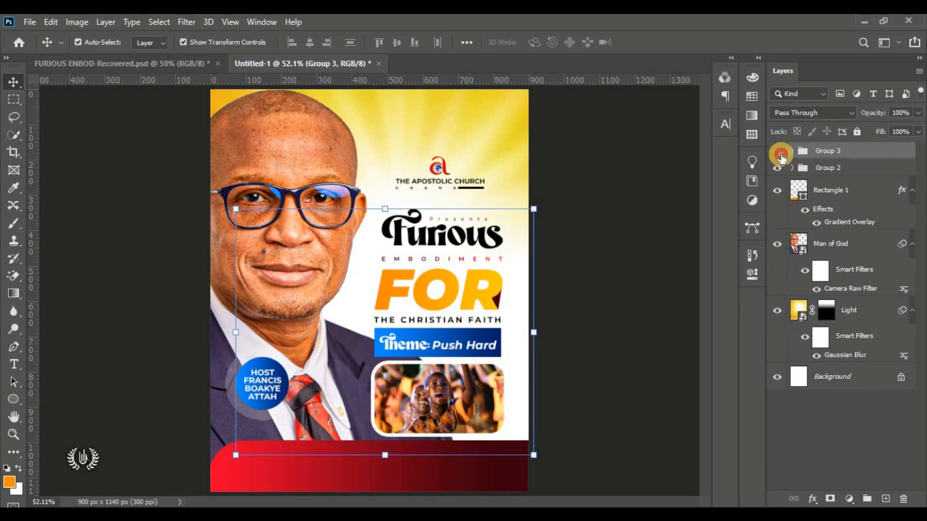
Step: Toggle Group 3's visibility to check its contents, leave it visible, and deselect all layers
left_click(777, 151)
left_click(780, 153)
left_click(781, 157)
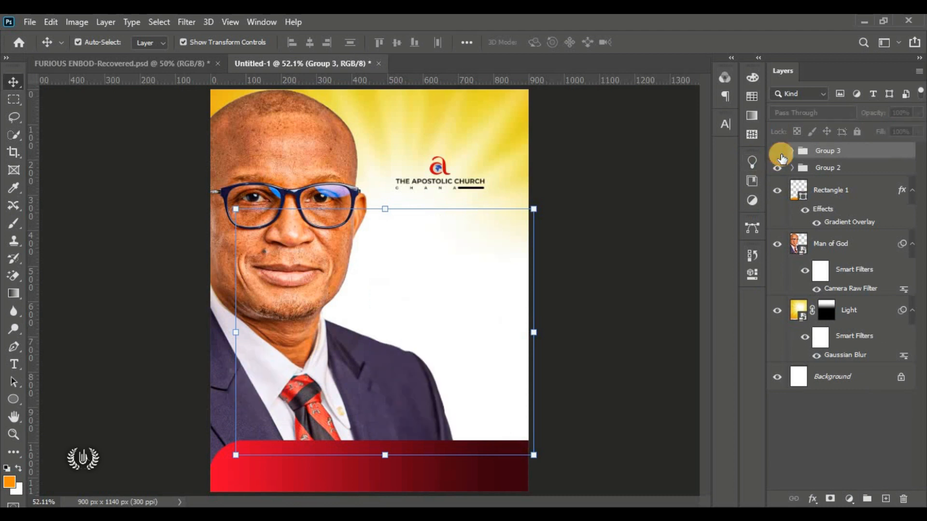
left_click(780, 155)
left_click(156, 401)
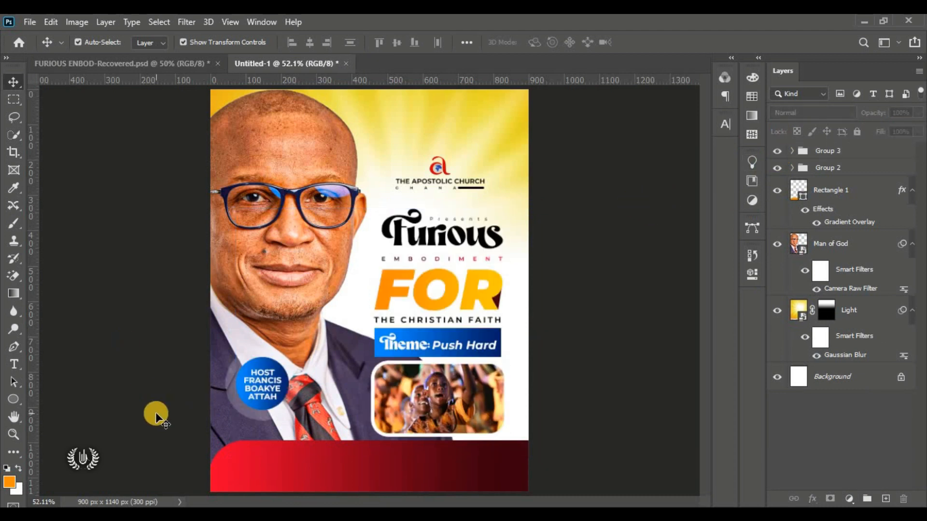
right_click(14, 365)
left_click(77, 362)
Step: Start a heading line on the red bar in Montserrat ExtraBold with white ffffff colour
scroll(290, 468, "up", 2)
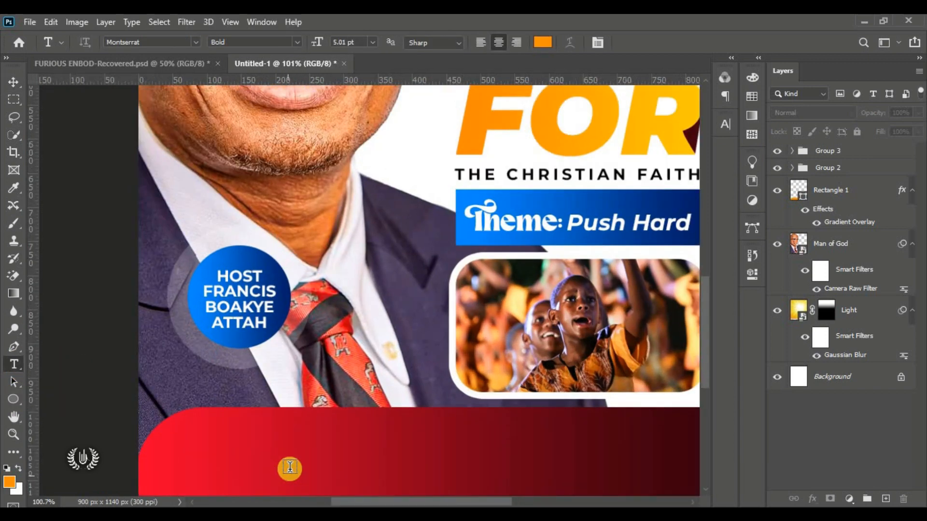
mouse_move(421, 502)
left_mouse_down()
mouse_move(455, 503)
mouse_move(435, 502)
left_mouse_up()
scroll(387, 384, "down", 2)
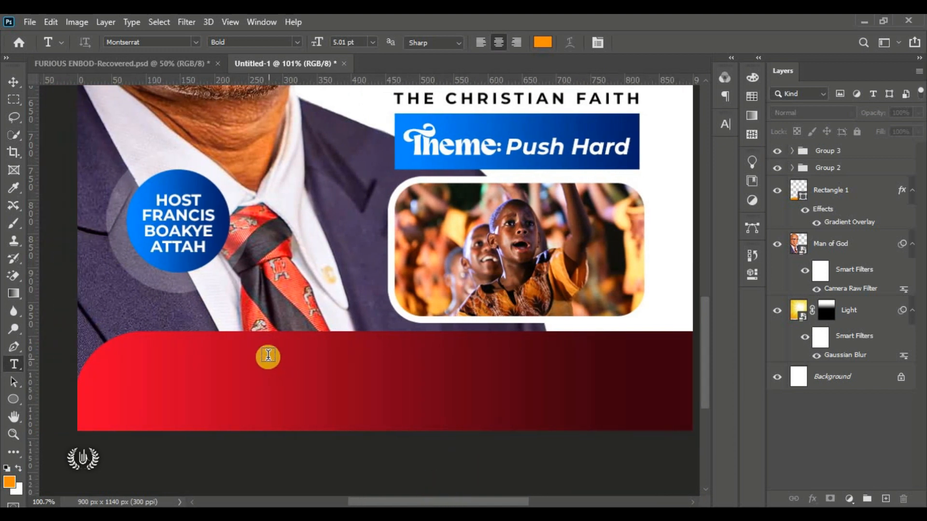
left_click(229, 354)
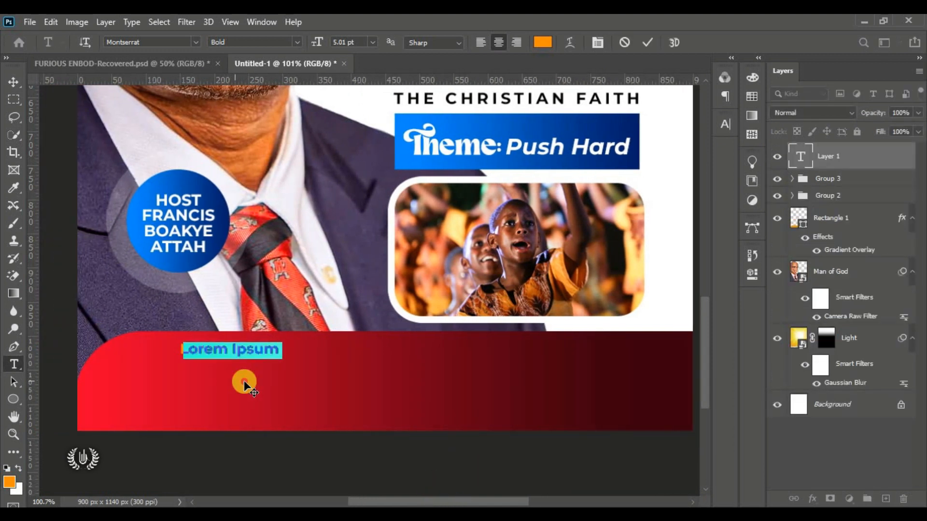
left_click(177, 43)
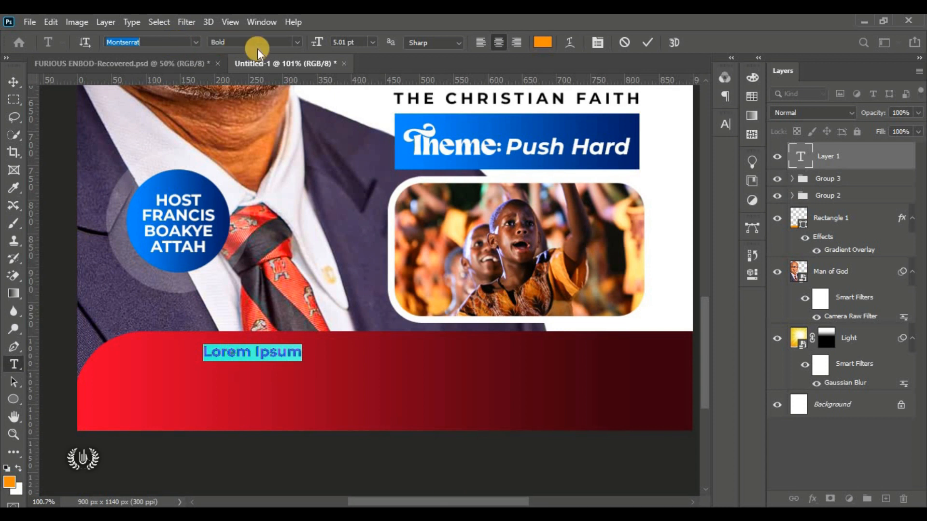
left_click(298, 43)
left_click(297, 207)
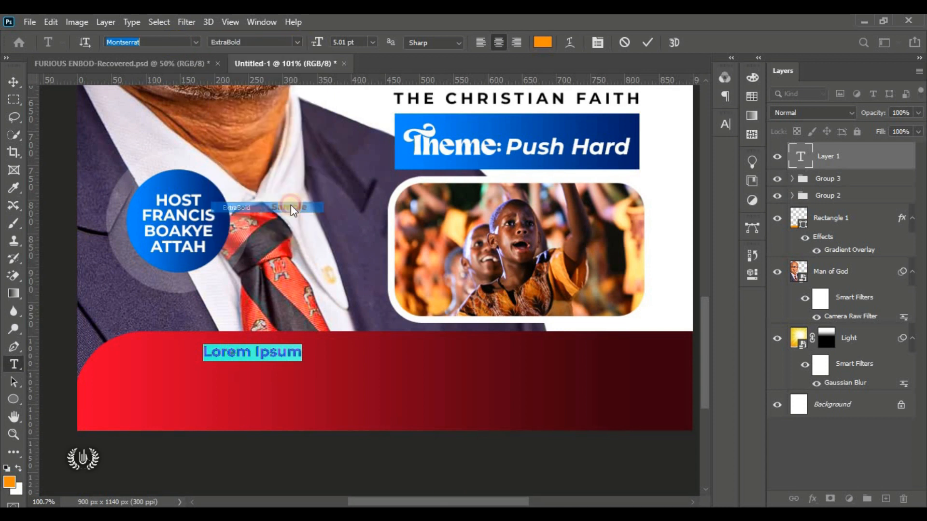
key("ctrl+h")
left_click(543, 42)
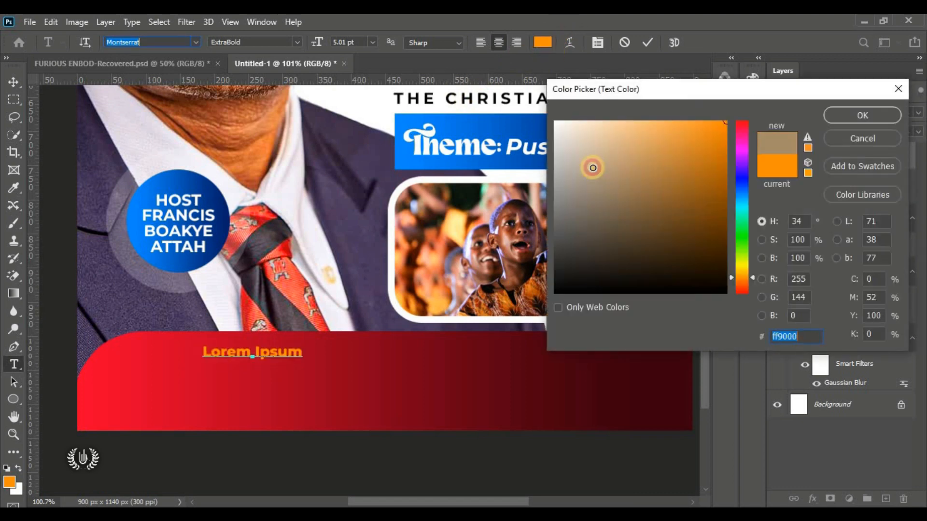
type("ffffff")
left_click(869, 116)
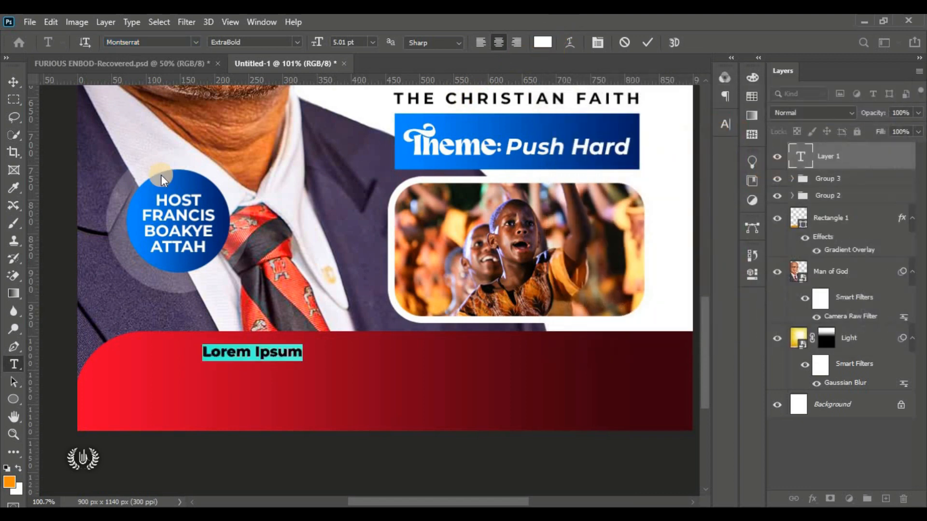
Step: Replace the placeholder text with the heading TONIGHT'S BROADCAST
left_click(725, 124)
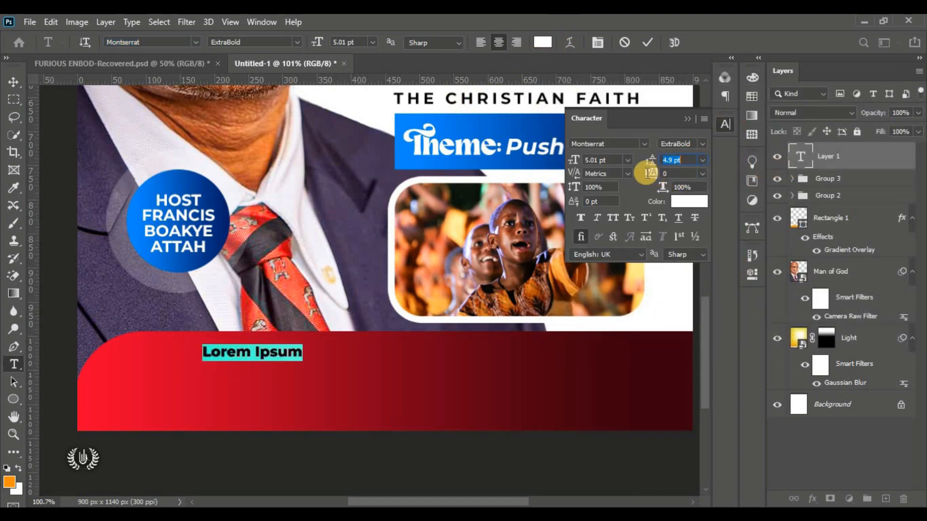
left_click(690, 118)
left_click(264, 349)
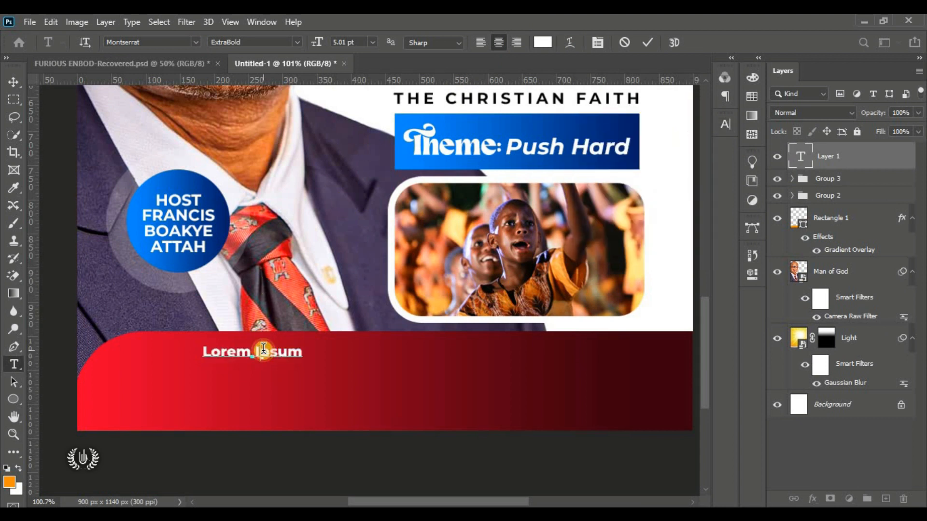
key("ctrl+a")
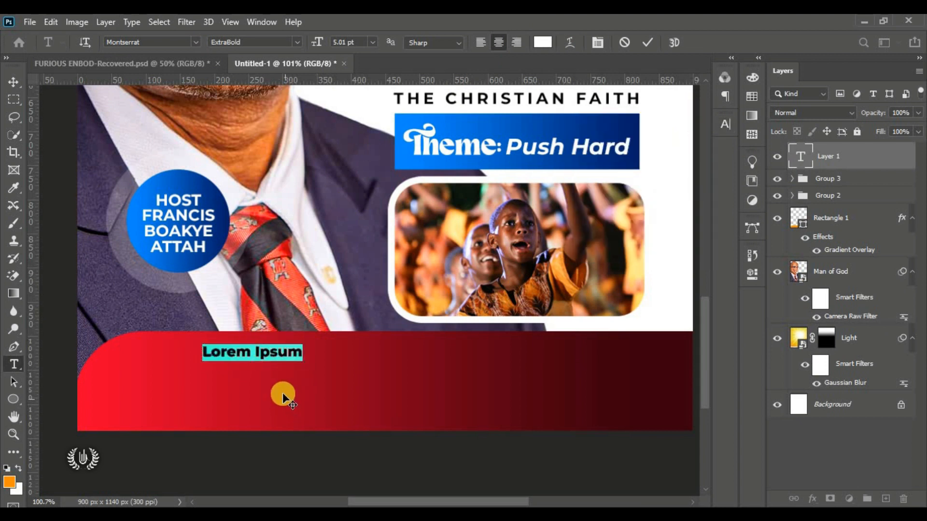
type("TONIGHT'S BROADCA")
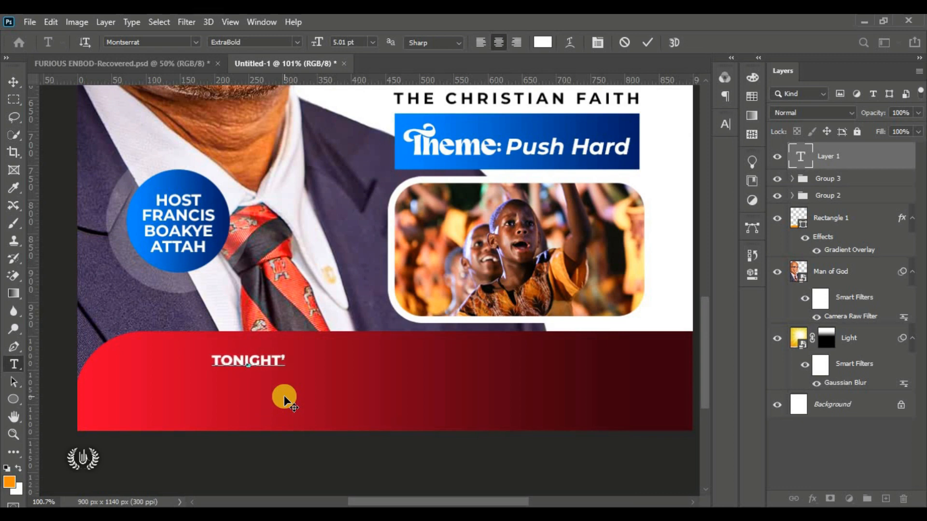
type("ST")
Step: Italicise the TONIGHT'S BROADCAST heading and enlarge it to about 139%
scroll(329, 366, "left", 1)
key("ctrl+a")
left_click(298, 42)
left_click(280, 216)
left_click(647, 42)
key("v")
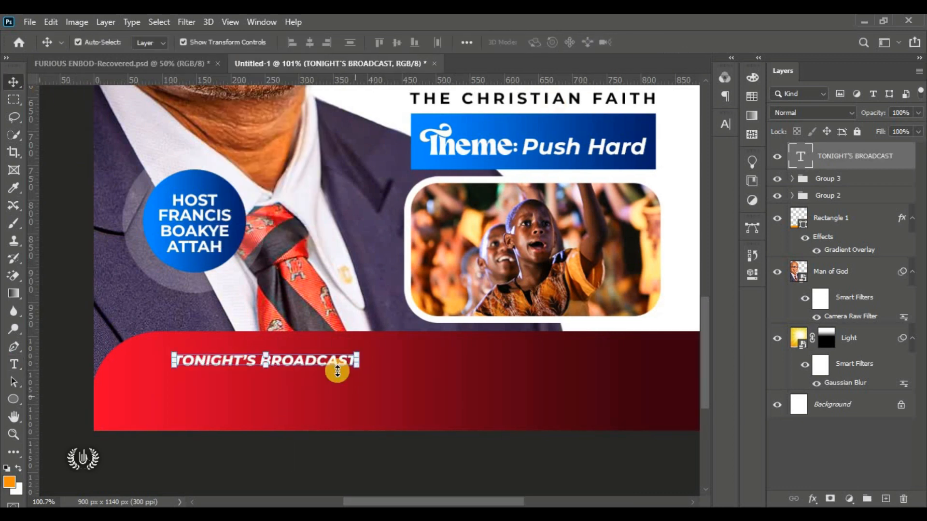
left_click_drag(357, 369, 429, 376)
key("Return")
key("t")
Step: Add a Medium-weight GOING ALL WITH GOD line below the heading
left_click(222, 392)
left_click(254, 42)
left_click(279, 161)
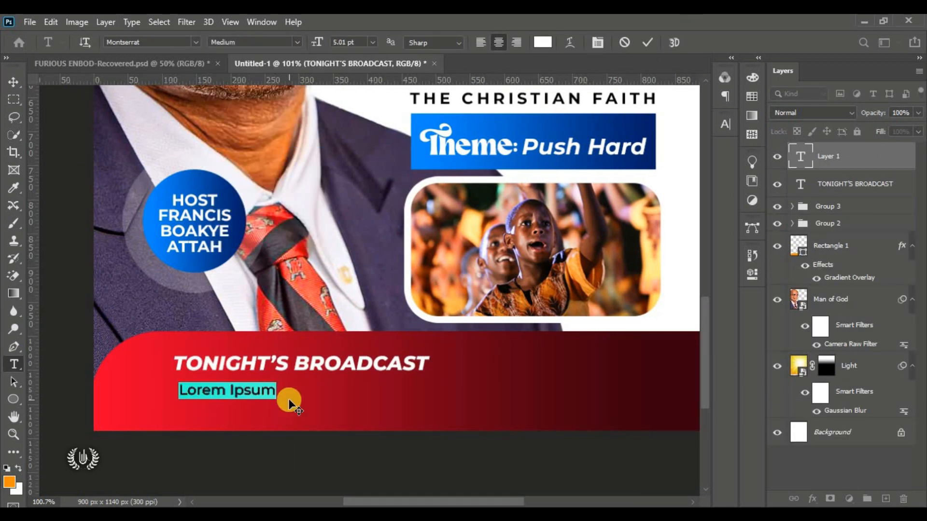
type("GOING ALL WITH GOD")
Step: Widen the subtitle's letter spacing and set its font size to 3.5 pt
key("ctrl+a")
left_click_drag(303, 422, 365, 419)
left_click(725, 125)
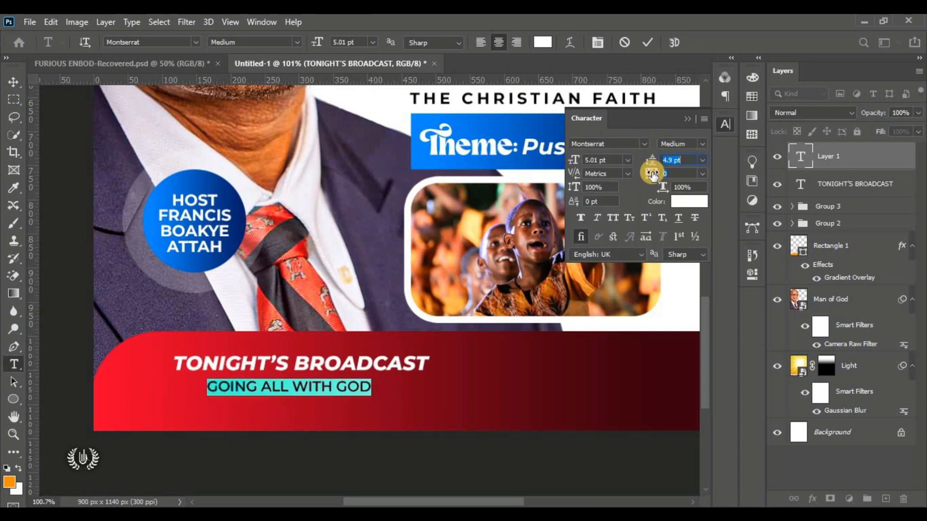
left_click_drag(652, 173, 676, 174)
left_click_drag(573, 159, 519, 147)
left_click(646, 41)
key("v")
left_click_drag(240, 377, 248, 369)
left_click_drag(600, 160, 437, 128)
type("3.5")
left_click(725, 124)
scroll(351, 387, "down", 1)
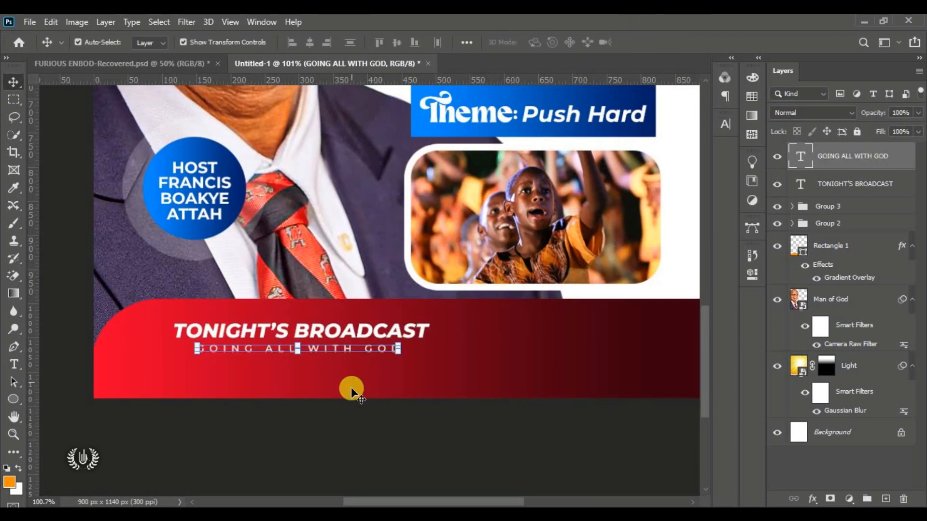
left_click(12, 362)
Step: Draw a thin white underline bar, then shift heading, subtitle and bar left together
left_click(8, 399)
left_click_drag(201, 358, 394, 367)
key("v")
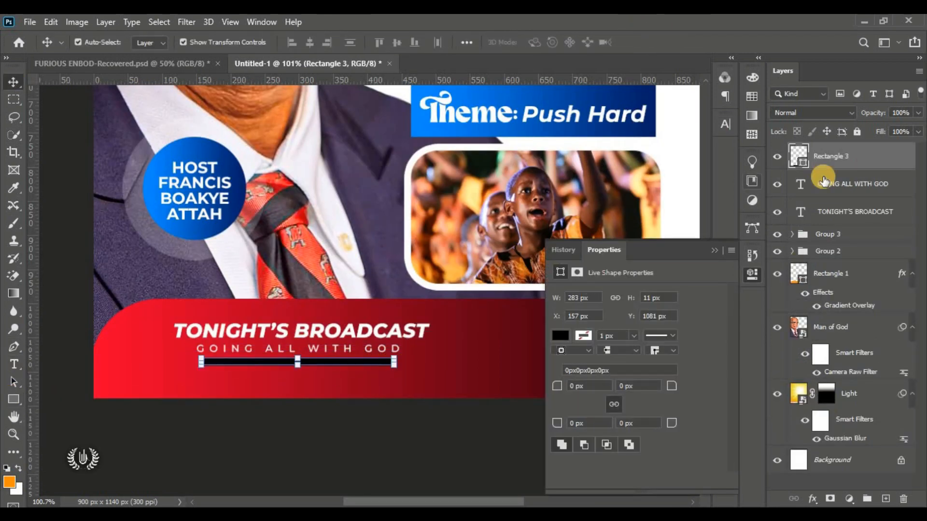
key("ctrl+0")
left_click(603, 242)
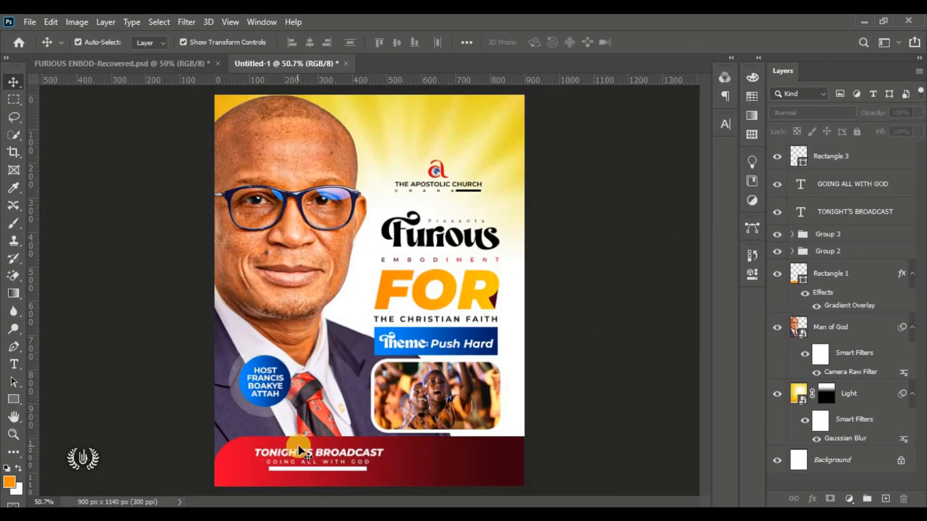
left_click(332, 450)
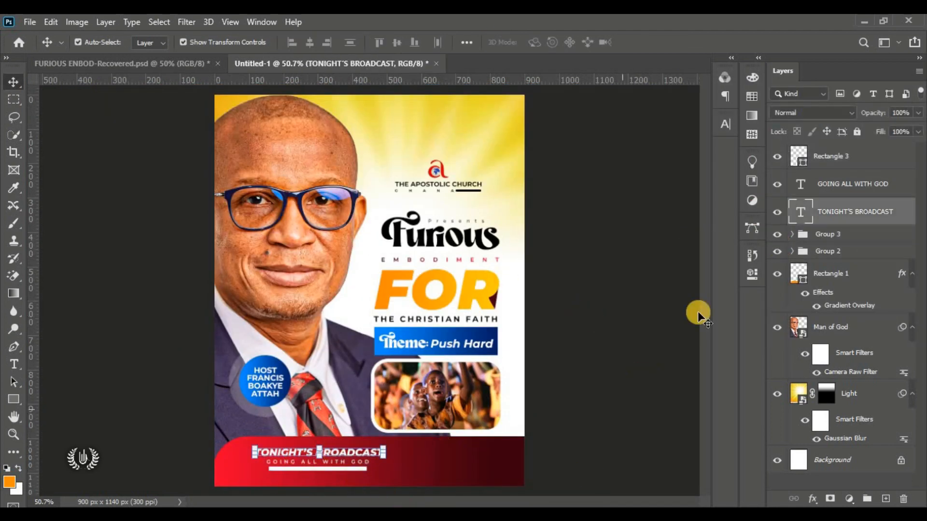
left_click(850, 156, "shift")
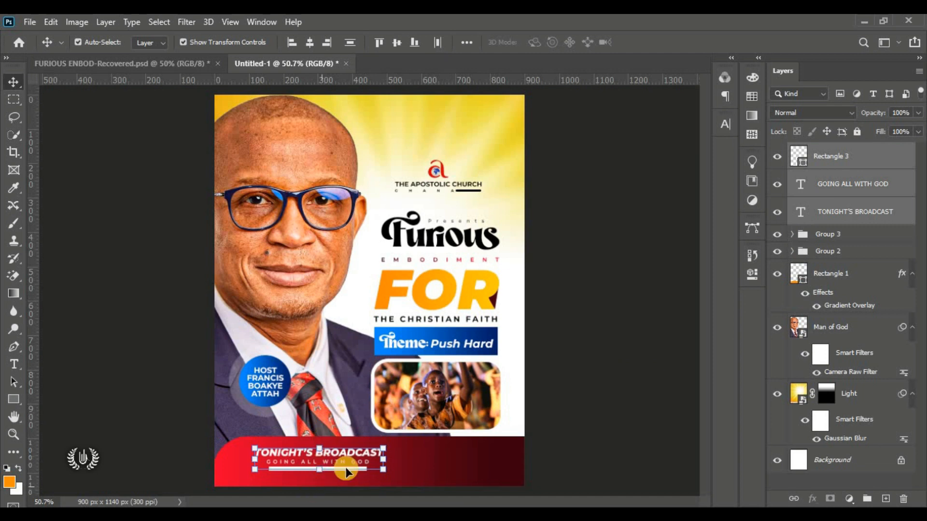
mouse_move(285, 473)
left_mouse_down()
mouse_move(275, 460)
mouse_move(286, 460)
left_mouse_up()
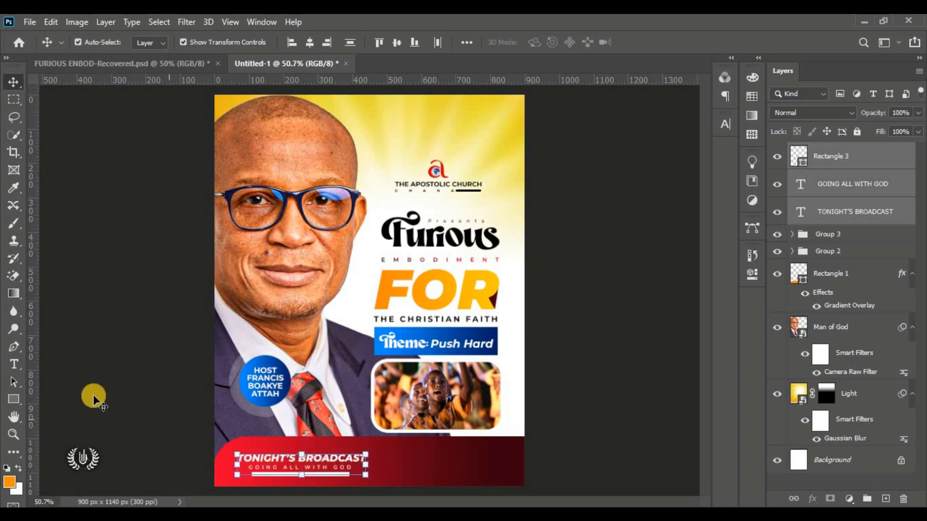
Step: Draw a narrow vertical rectangle strip over the red bottom bar
left_click(69, 414)
left_click(12, 398)
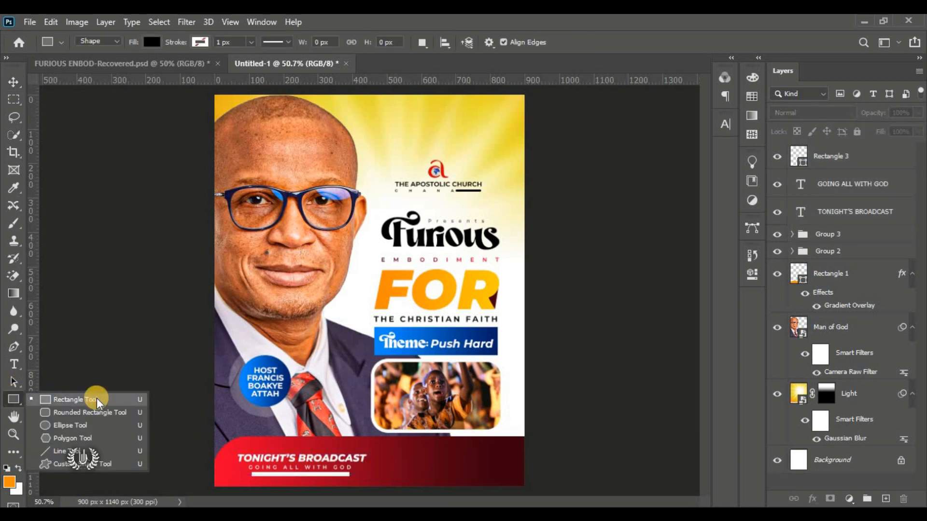
left_click(95, 398)
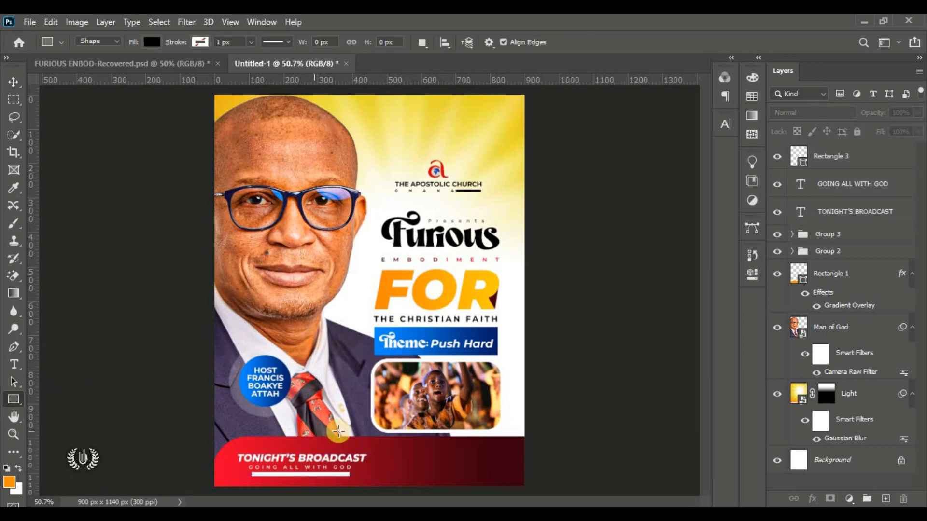
left_click_drag(352, 409, 357, 491)
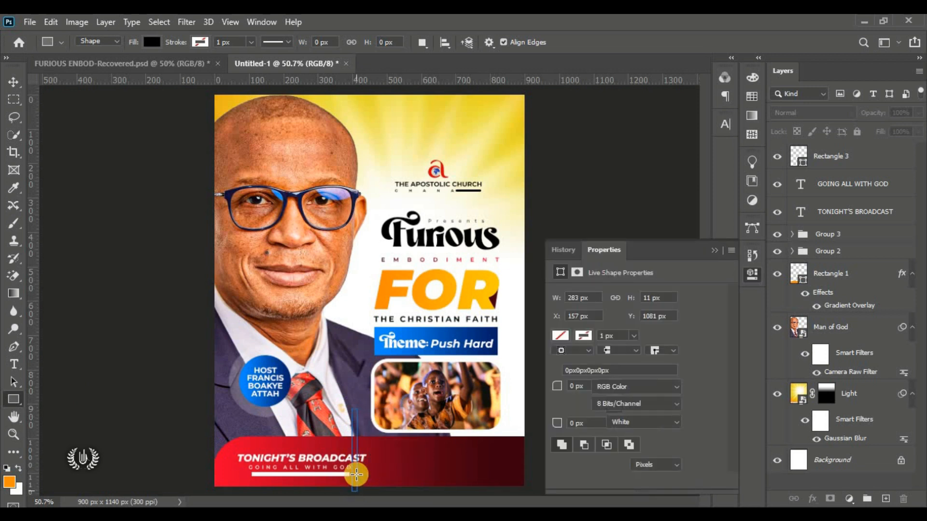
left_click(14, 81)
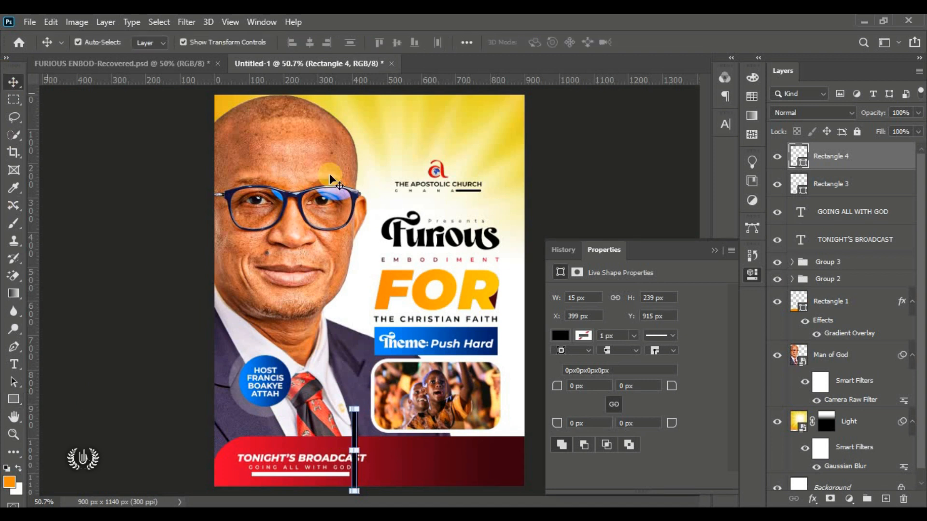
left_click(718, 249)
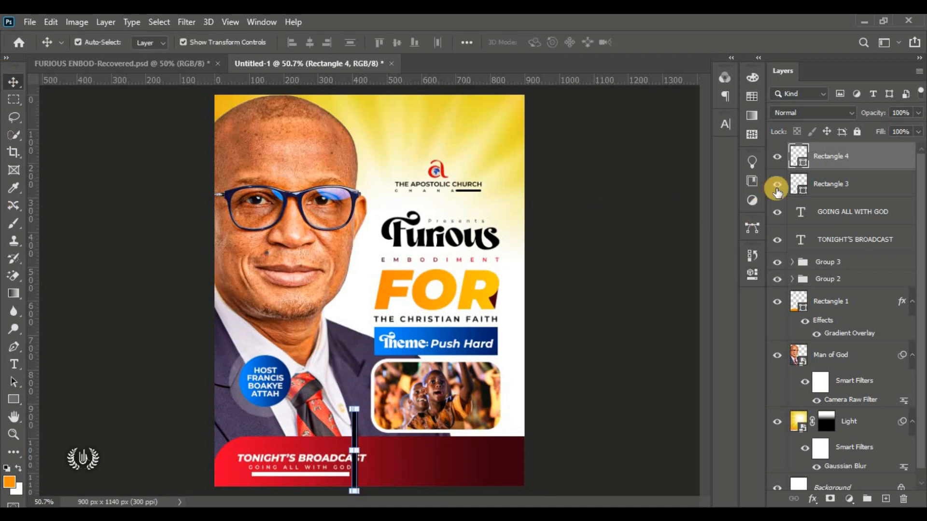
Step: Fill the strip with orange ff8a00 sampled from the FOR text
double_click(803, 165)
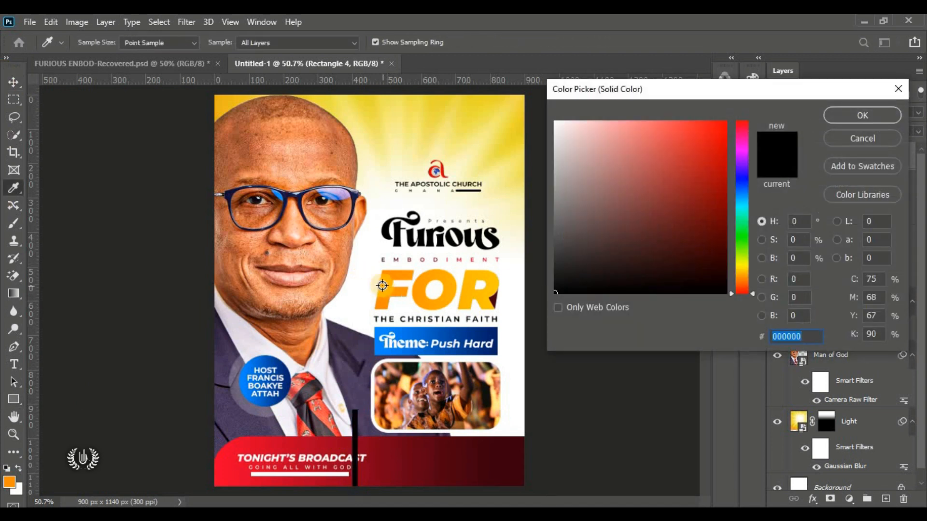
left_click(382, 285)
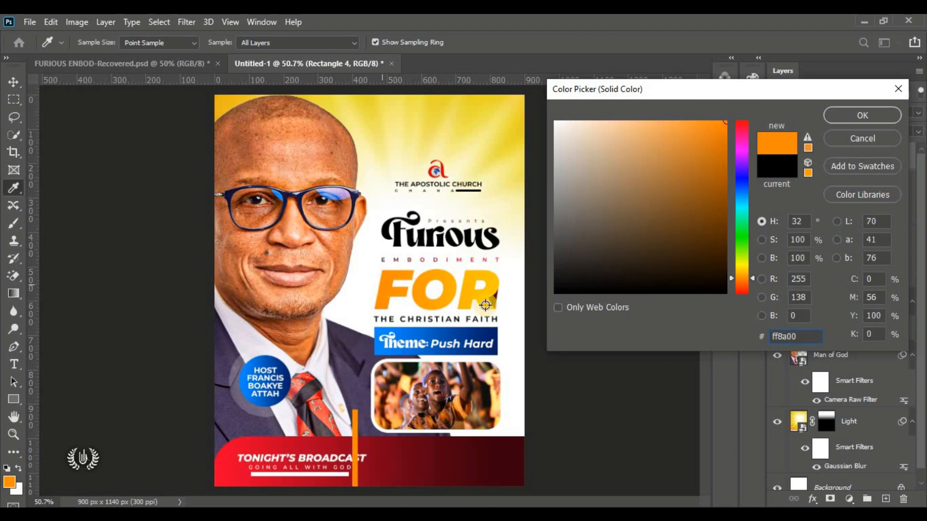
left_click_drag(809, 340, 550, 335)
left_click(846, 120)
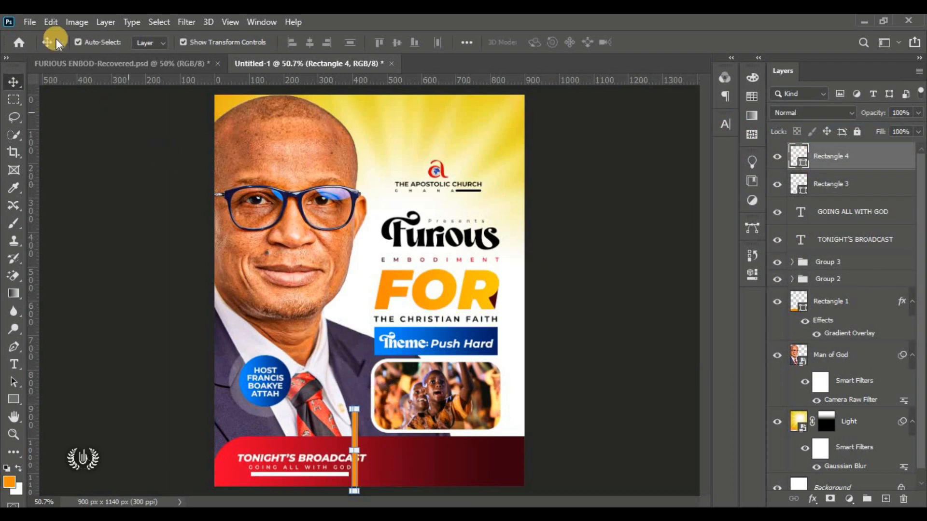
Step: Rotate the orange bar about 24.61° and move it down onto the red footer
left_click(51, 19)
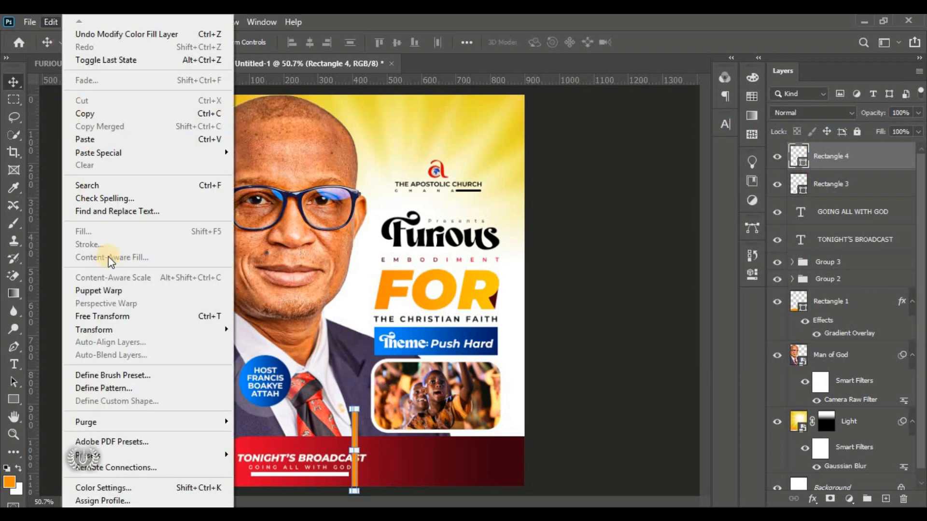
left_click(120, 317)
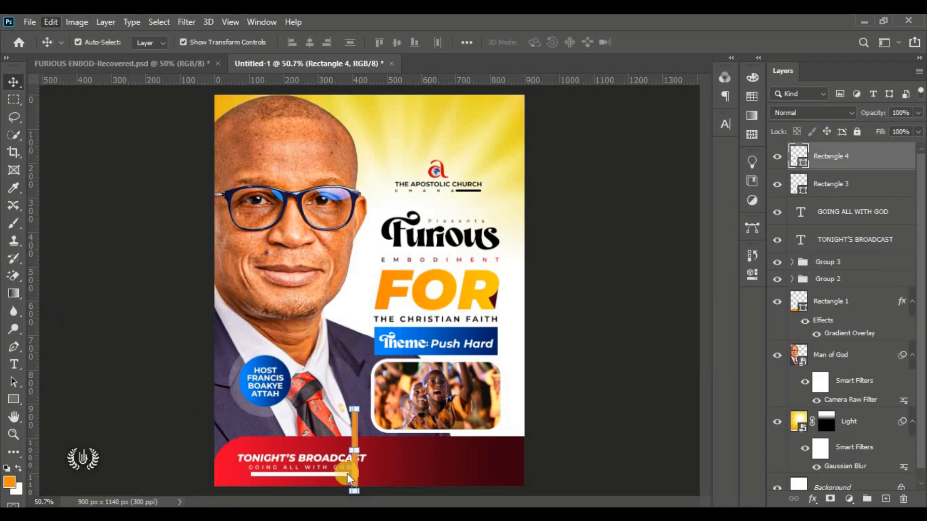
left_click_drag(393, 432, 392, 409)
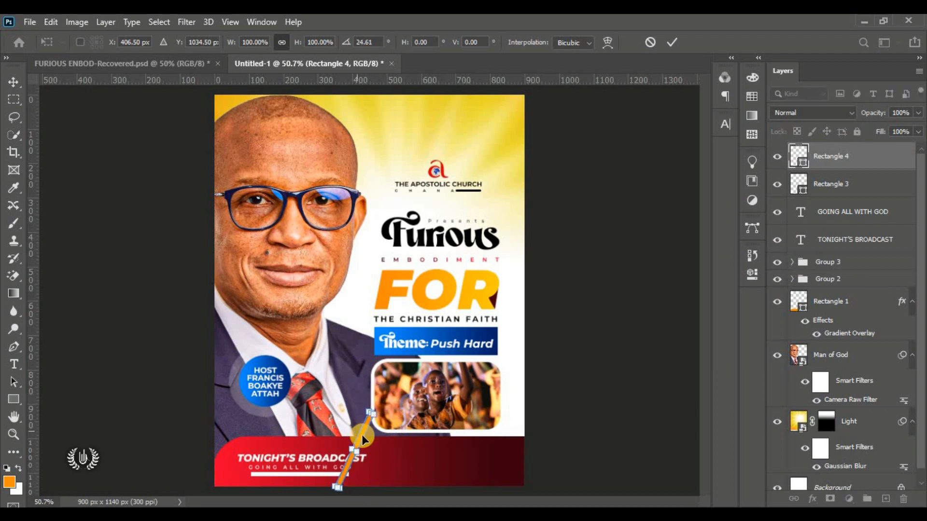
mouse_move(366, 447)
left_mouse_down()
mouse_move(383, 451)
mouse_move(374, 459)
left_mouse_up()
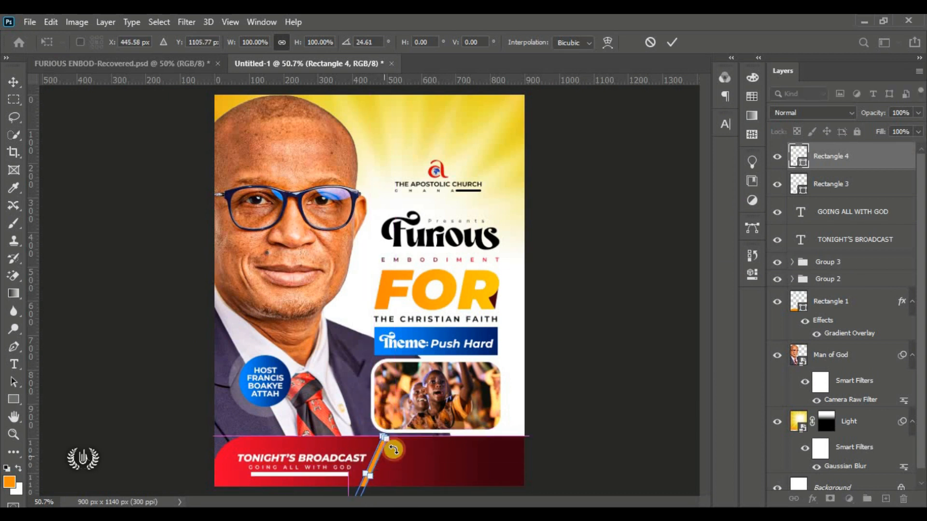
left_click(672, 42)
left_click(671, 130)
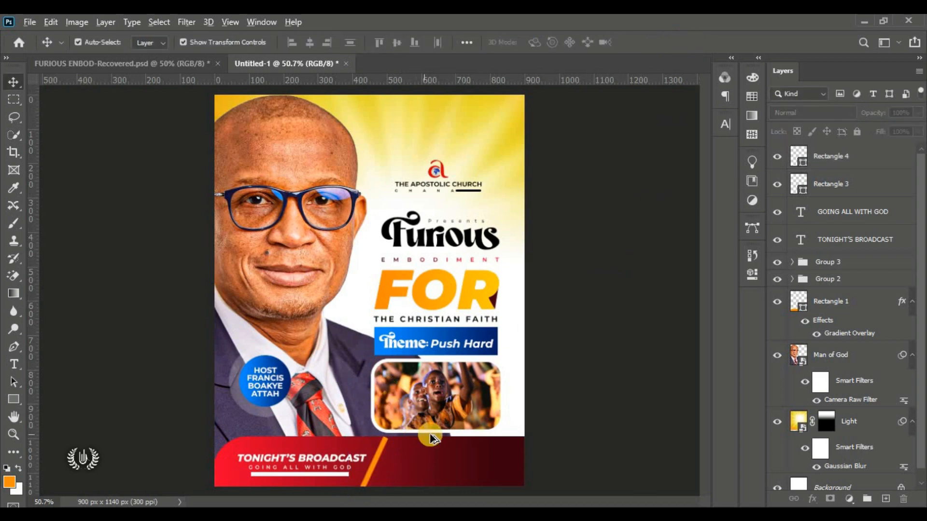
Step: Skew the orange divider about -23.89° so its top meets the red bar's edge, then commit
scroll(423, 458, "up", 9)
scroll(335, 433, "up", 3)
left_click(331, 422)
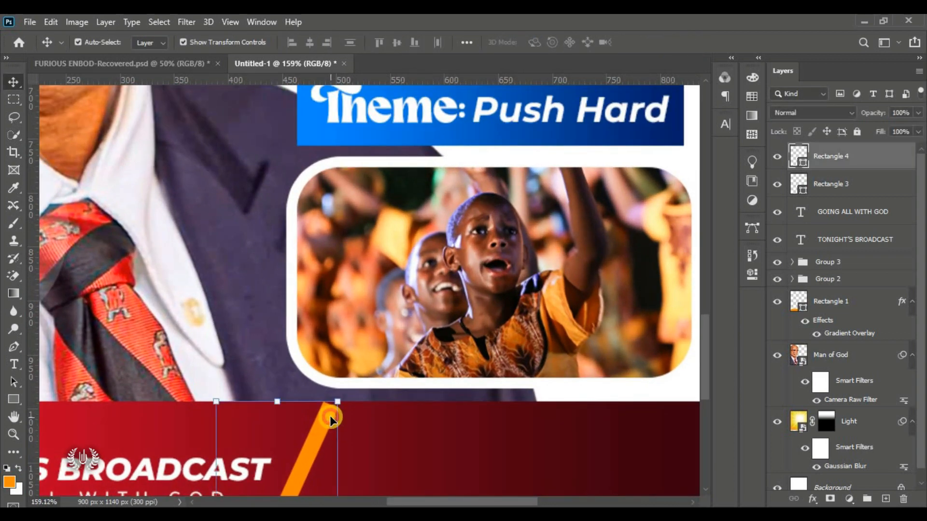
left_click(337, 396)
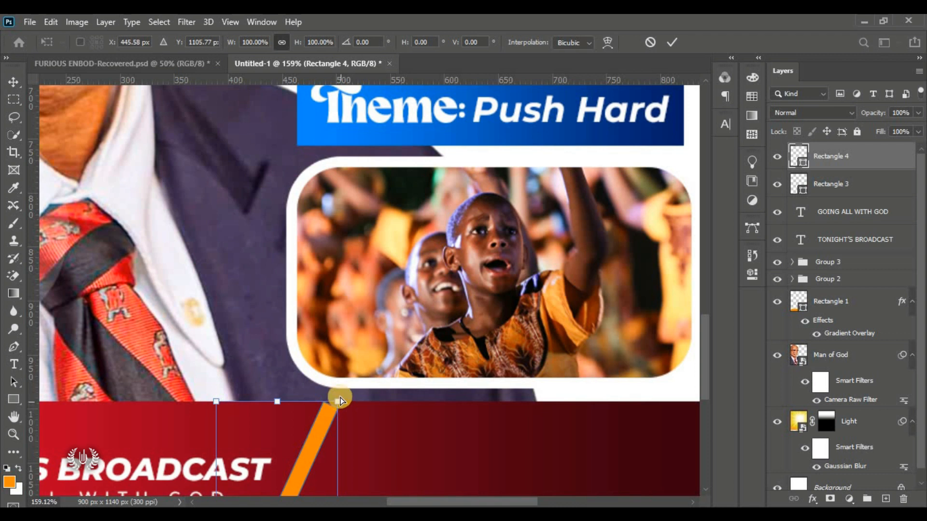
left_click_drag(338, 403, 341, 398)
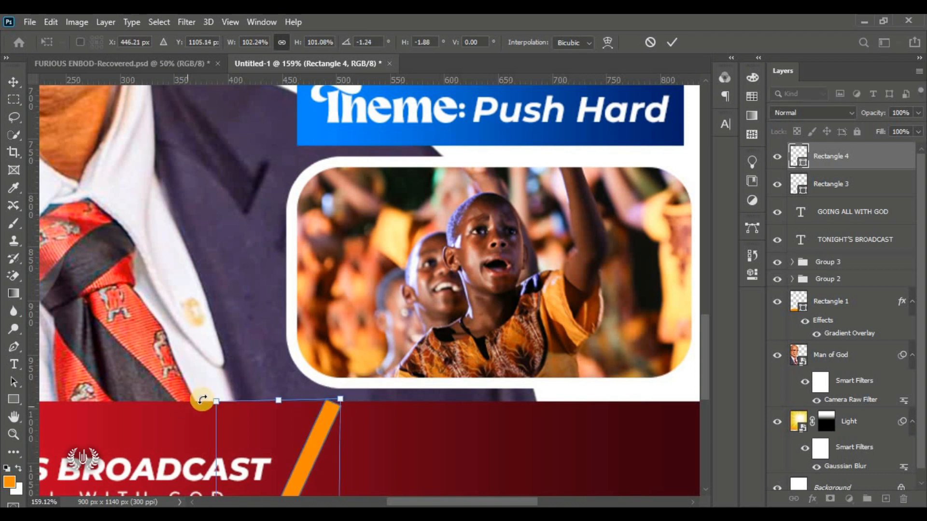
left_click_drag(215, 402, 217, 455)
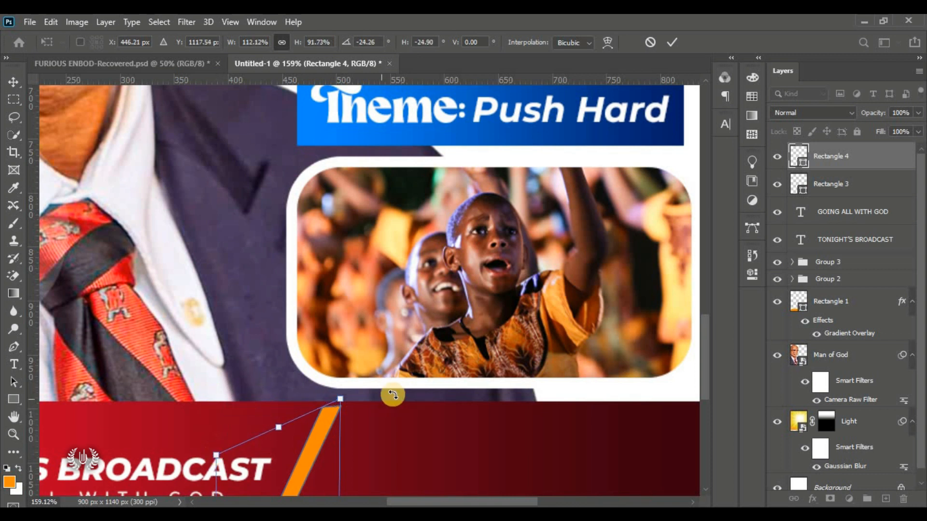
left_click_drag(341, 401, 341, 395)
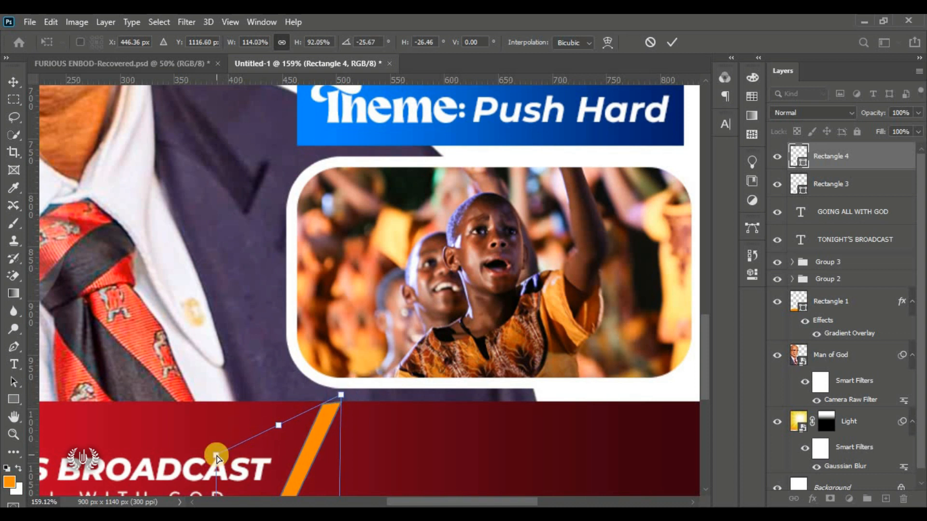
left_click_drag(216, 454, 216, 449)
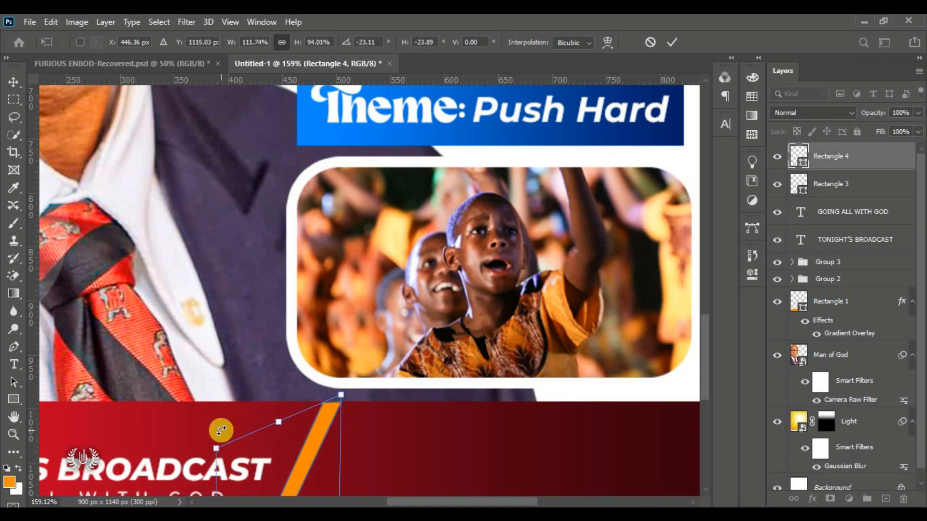
key("Up")
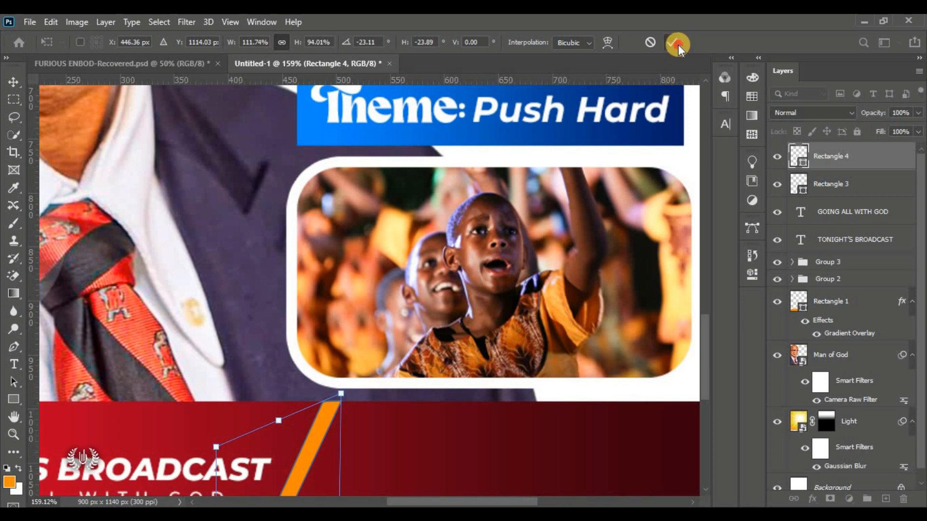
left_click(676, 44)
key("ctrl+0")
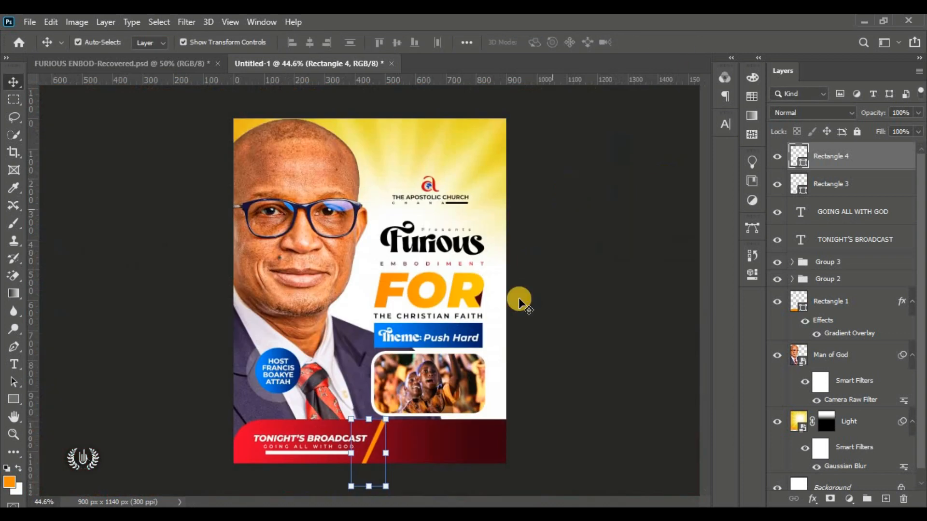
Step: Draw a white rounded-rectangle pill with fully rounded corners inside the red bar
left_click(594, 361)
left_click_drag(14, 400, 56, 413)
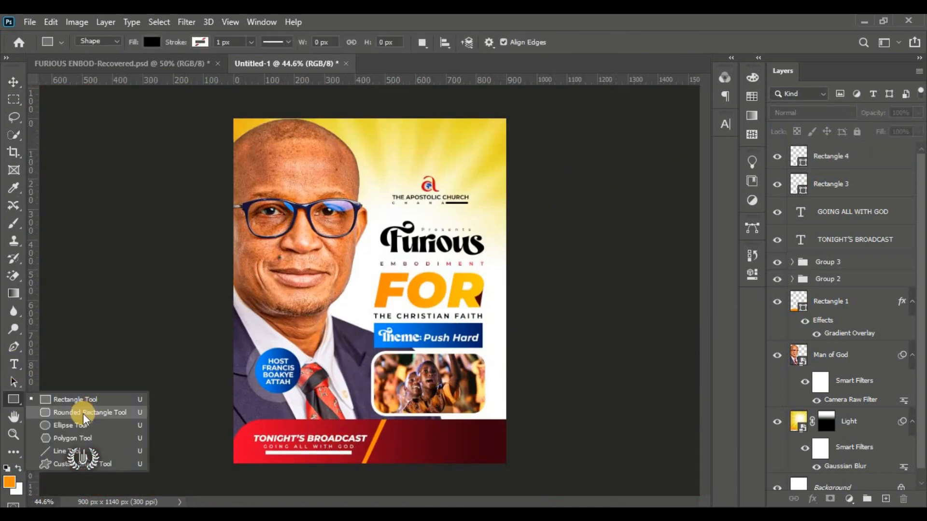
left_click_drag(389, 433, 504, 456)
key("v")
double_click(799, 156)
left_click(554, 107)
left_click(877, 107)
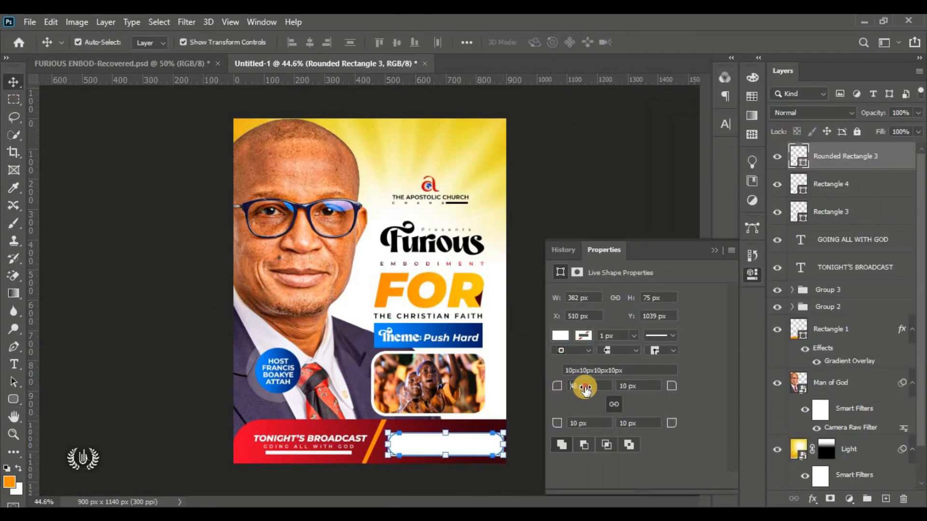
left_click_drag(560, 385, 707, 384)
left_click(720, 249)
left_click_drag(449, 444, 442, 444)
Step: Add '@ the church Auditorium' text in Montserrat Bold Italic at 6.5 pt inside the pill
left_click_drag(14, 364, 38, 366)
left_click(441, 447)
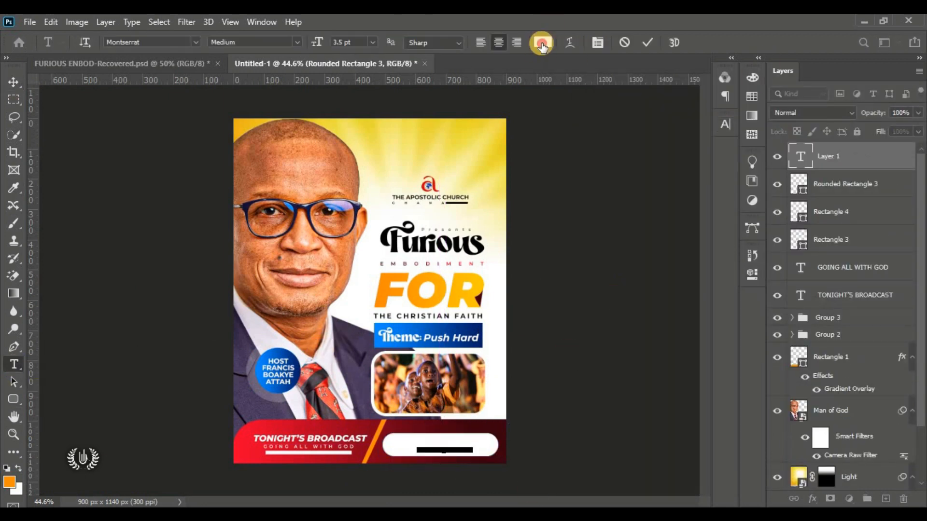
left_click(598, 42)
key("ctrl+plus")
key("ctrl+plus")
scroll(696, 333, "down", 3)
left_click_drag(574, 159, 591, 154)
left_click(254, 42)
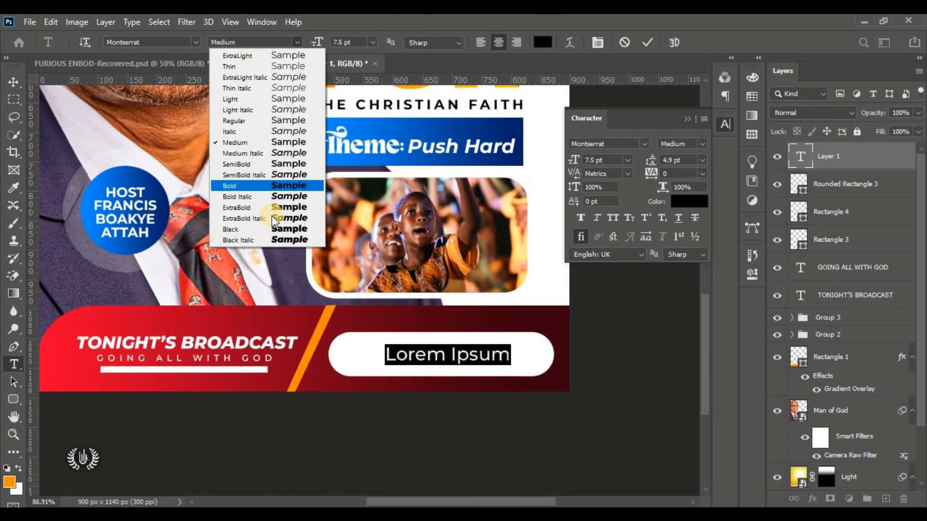
left_click(273, 196)
type("@ the church Auditorium")
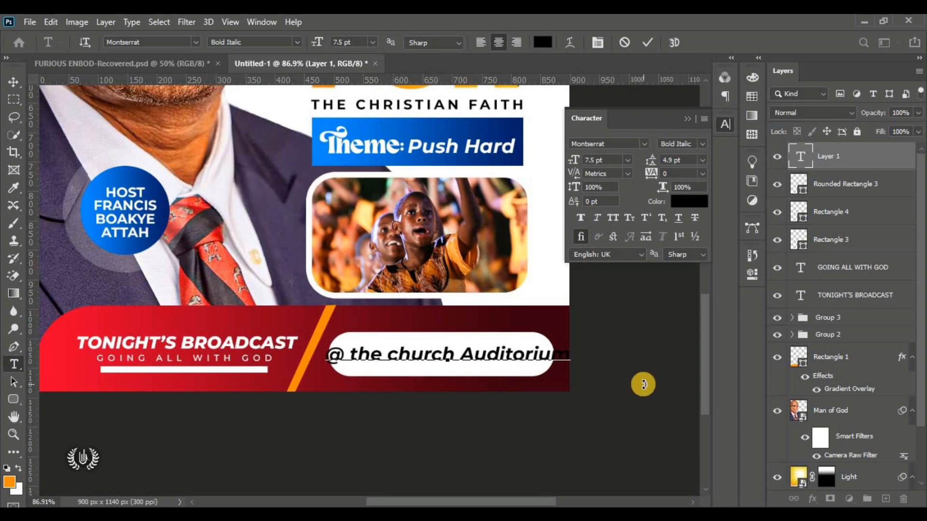
key("ctrl+a")
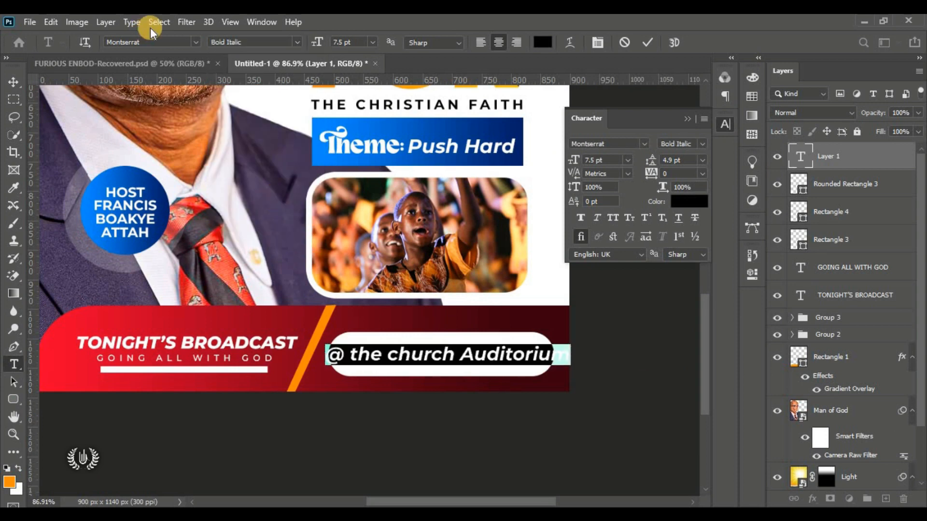
left_click_drag(330, 45, 319, 36)
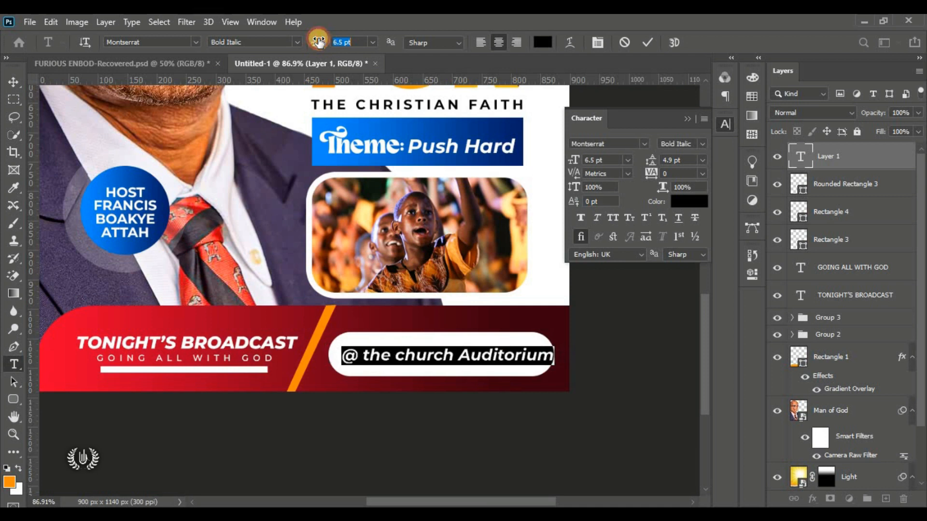
left_click(642, 45)
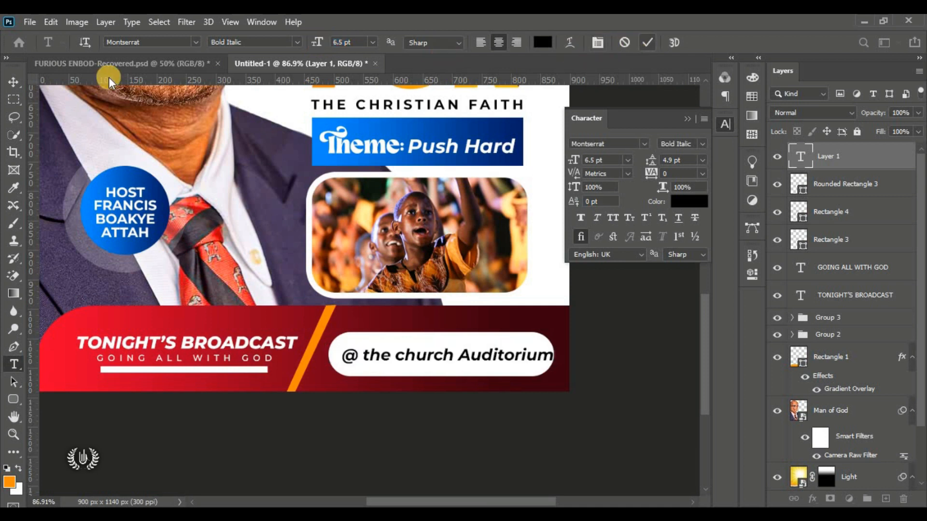
Step: Scale the venue text to fit within the pill, then fit the whole poster on screen
left_click(13, 82)
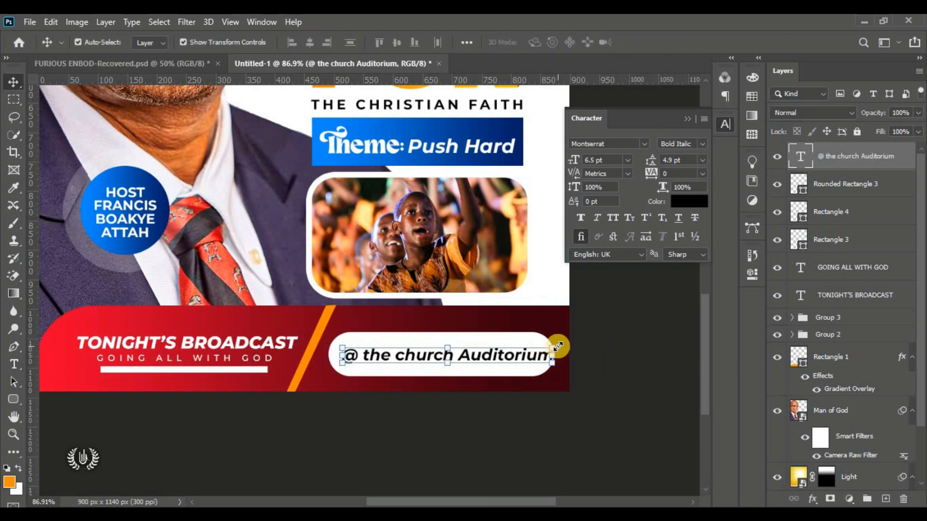
mouse_move(558, 346)
left_mouse_down()
mouse_move(549, 348)
mouse_move(555, 339)
mouse_move(541, 348)
left_mouse_up()
left_click(671, 45)
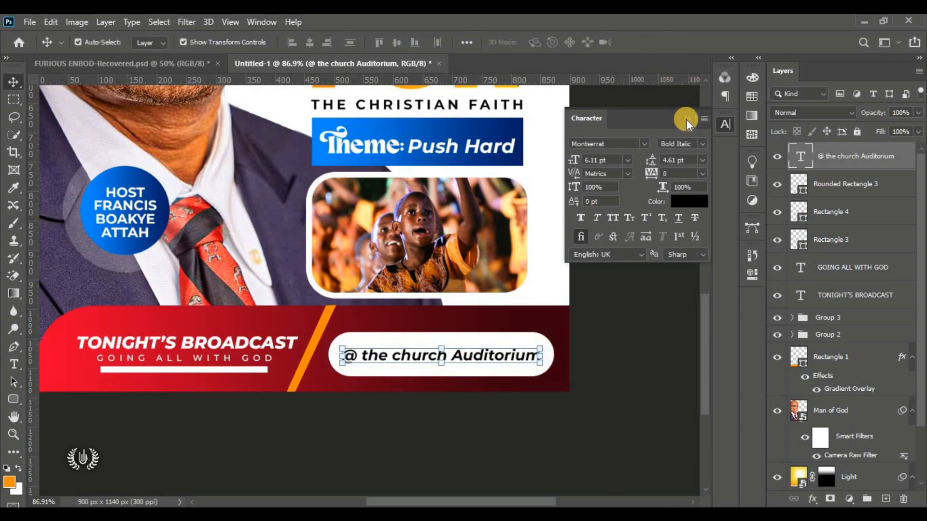
left_click(687, 118)
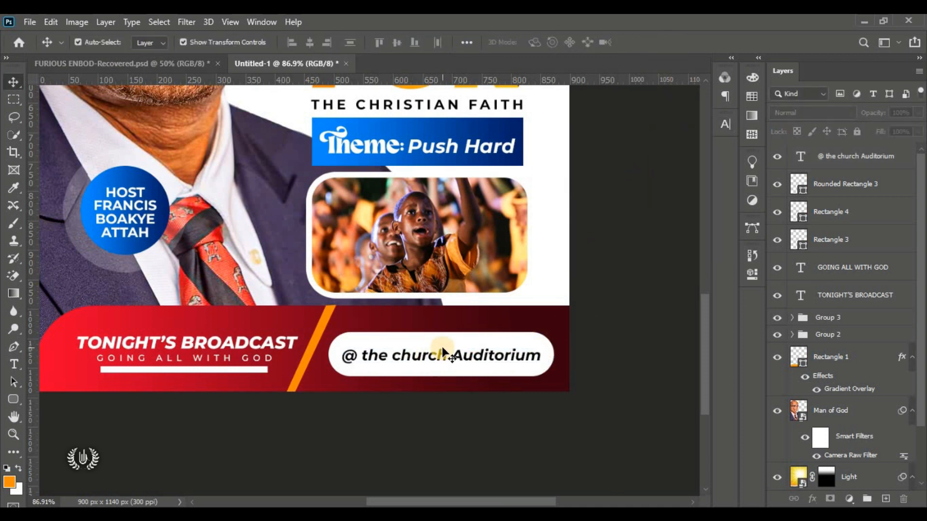
key("ctrl+0")
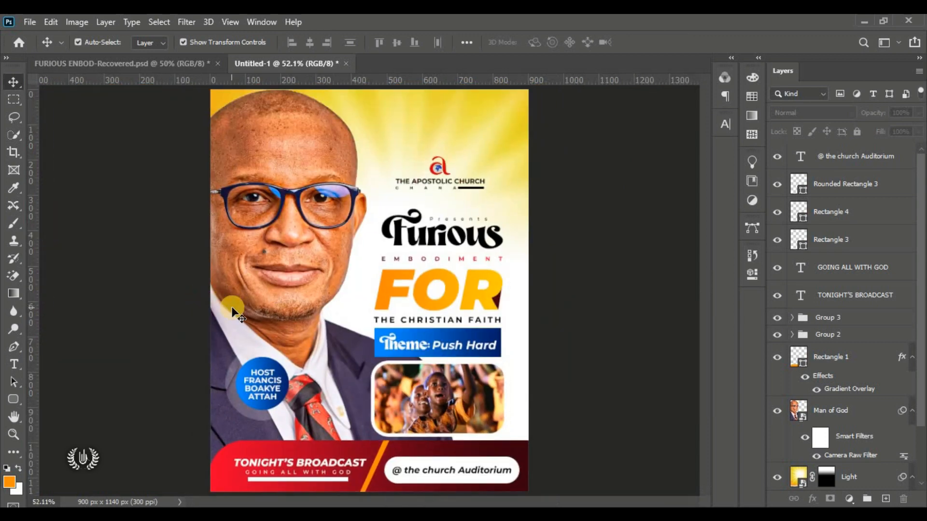